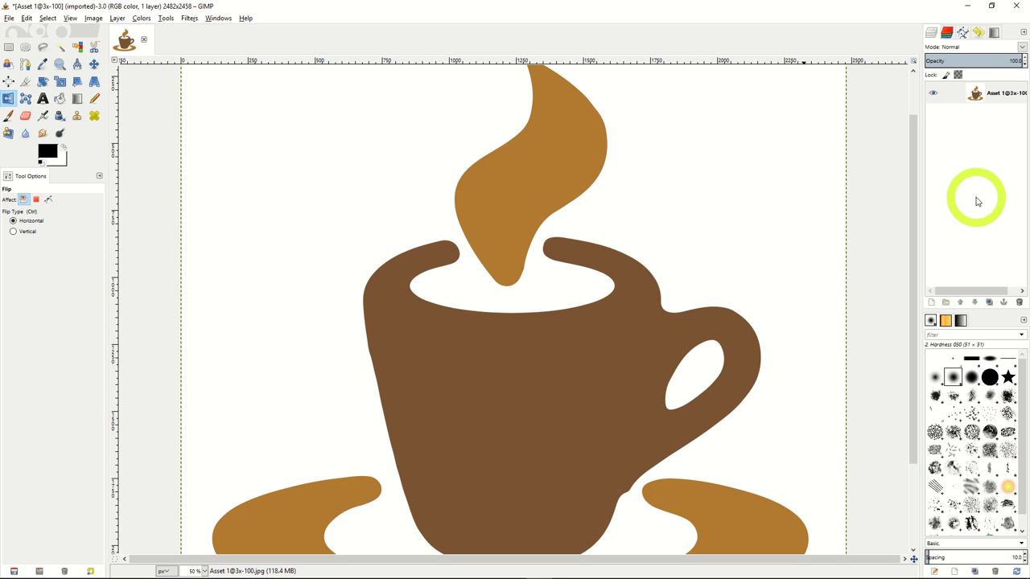
Step: Add a new transparent layer of 2482 × 2458 px above the coffee cup layer
{"action": "left_click", "coordinate": [991, 94]}
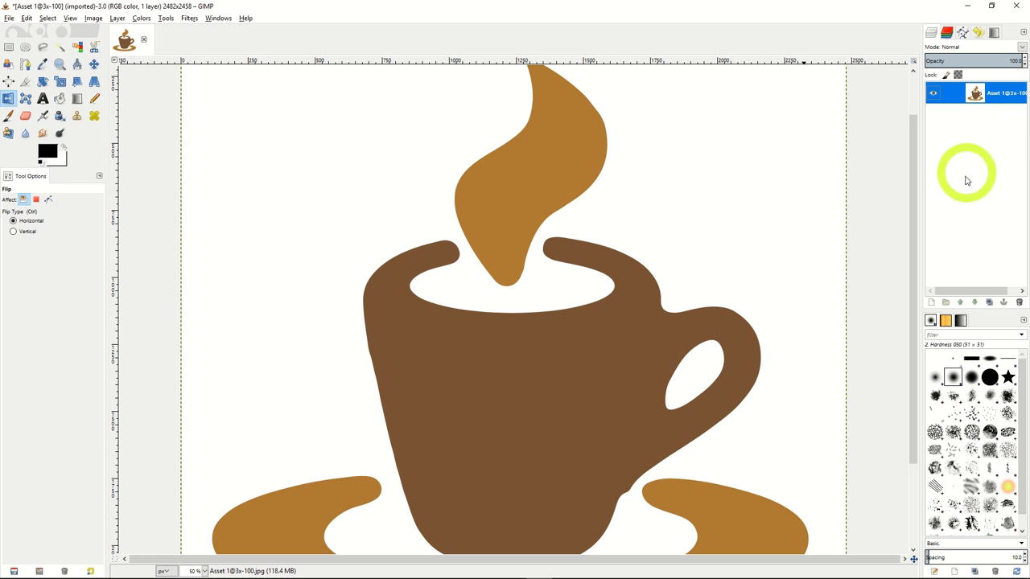
{"action": "left_click", "coordinate": [932, 303]}
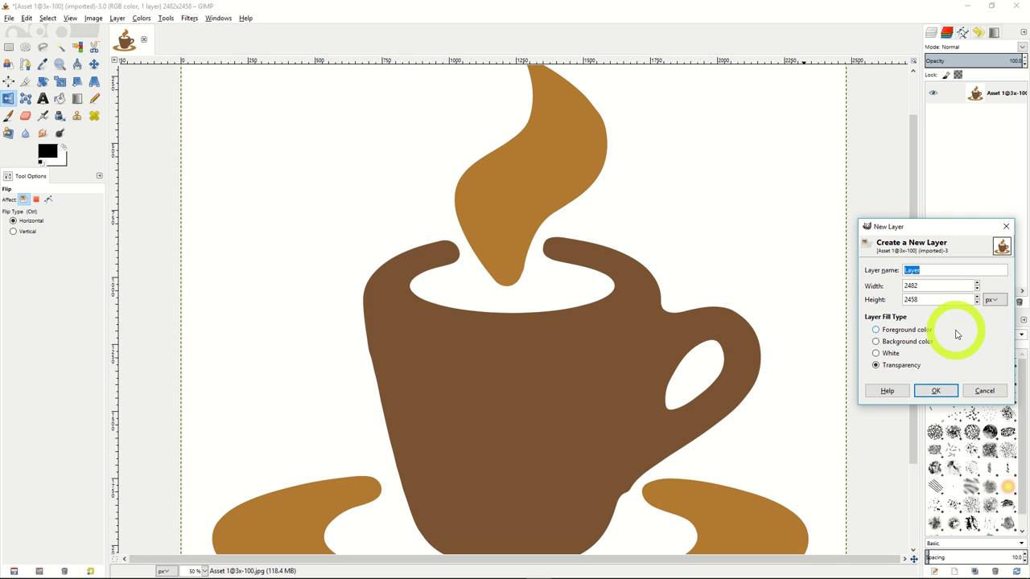
{"action": "left_click", "coordinate": [936, 391]}
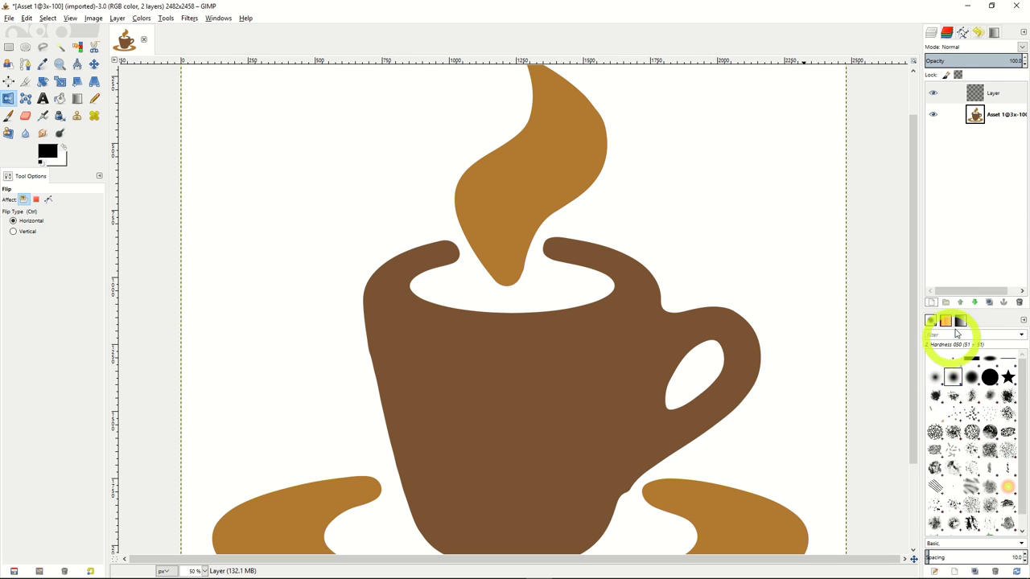
Step: Inspect the Scale Layer settings for the new empty layer and close them without scaling
{"action": "right_click", "coordinate": [1003, 97]}
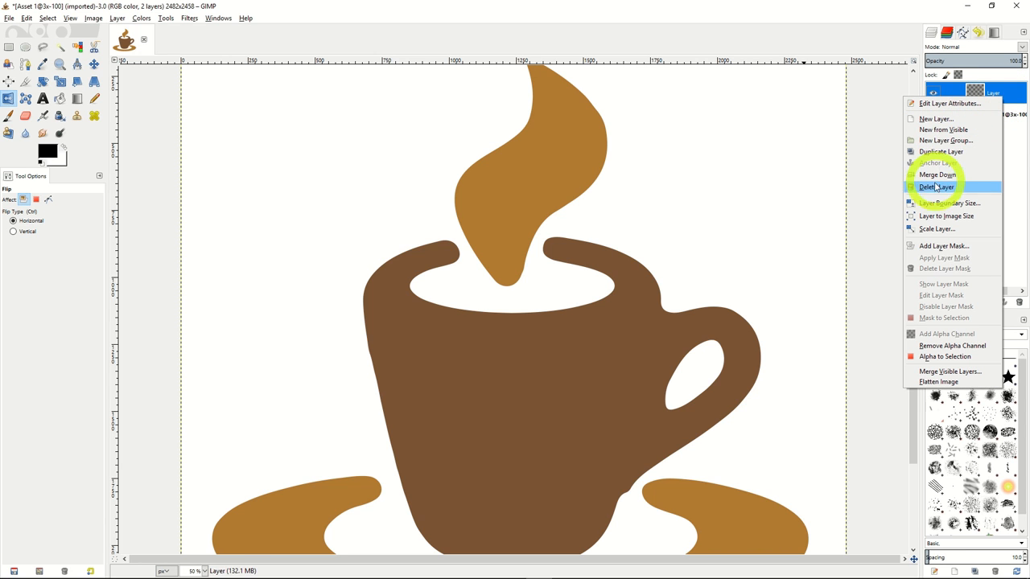
{"action": "left_click", "coordinate": [936, 229]}
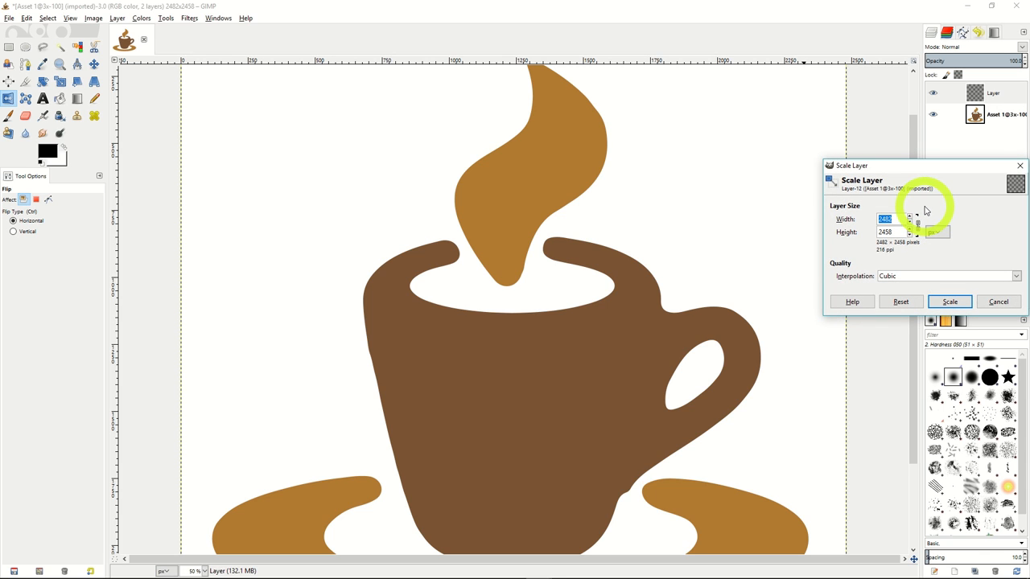
{"action": "left_click", "coordinate": [985, 299]}
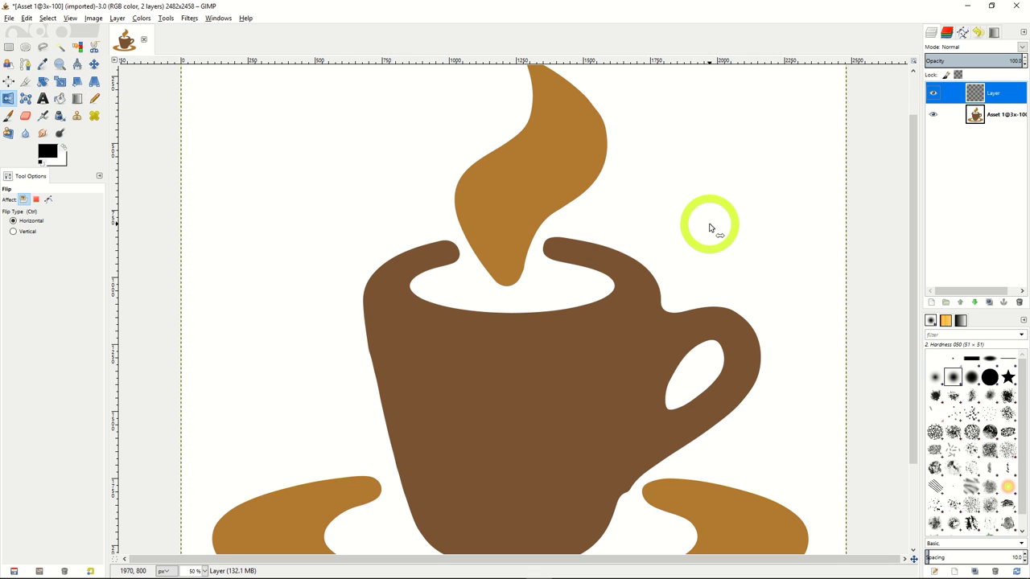
Step: Merge the new empty layer down into the coffee cup layer
{"action": "right_click", "coordinate": [997, 96]}
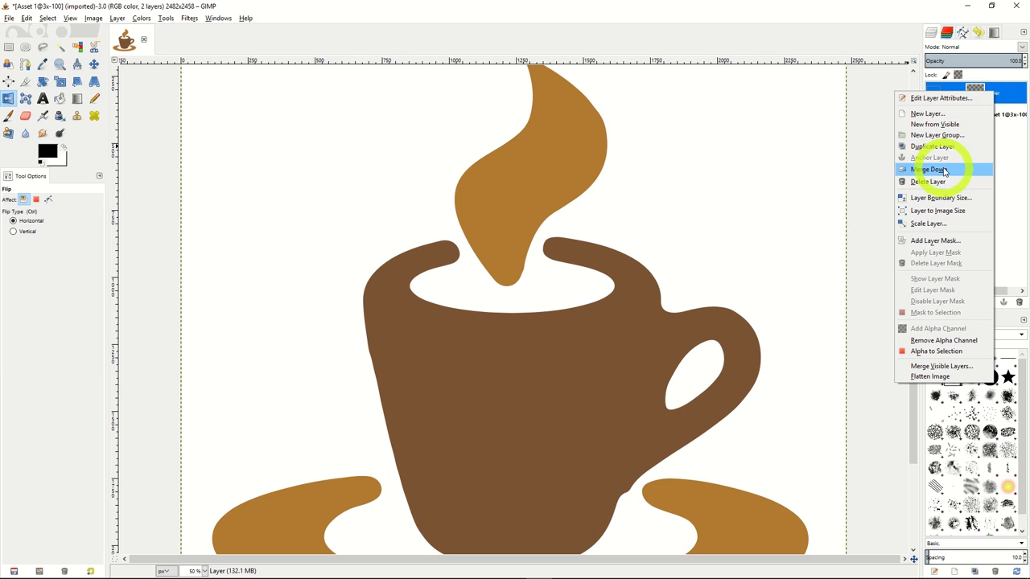
{"action": "left_click", "coordinate": [944, 170]}
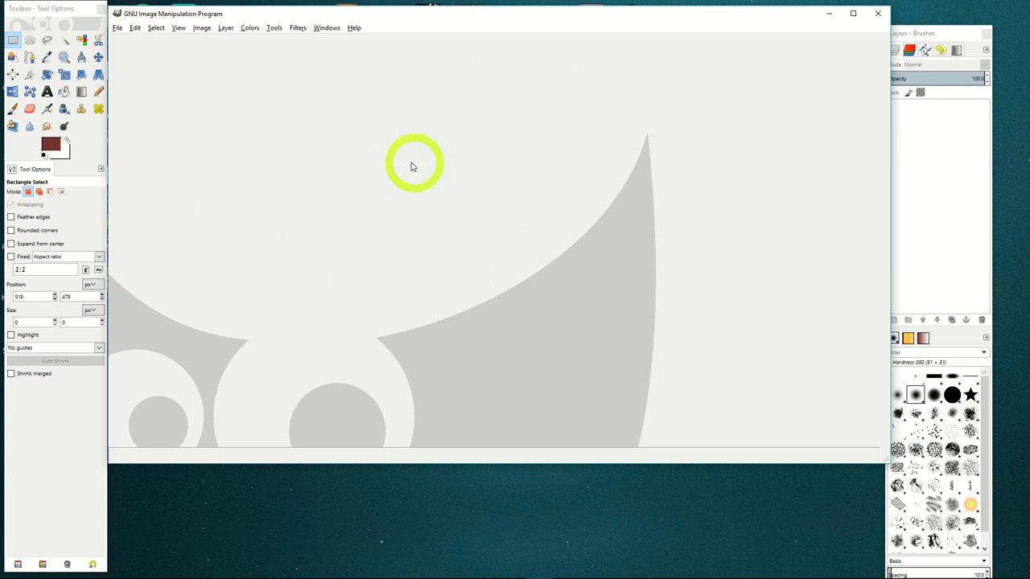
Step: Switch the interface from separate docks to single-window mode and maximize the window
{"action": "left_click", "coordinate": [980, 196]}
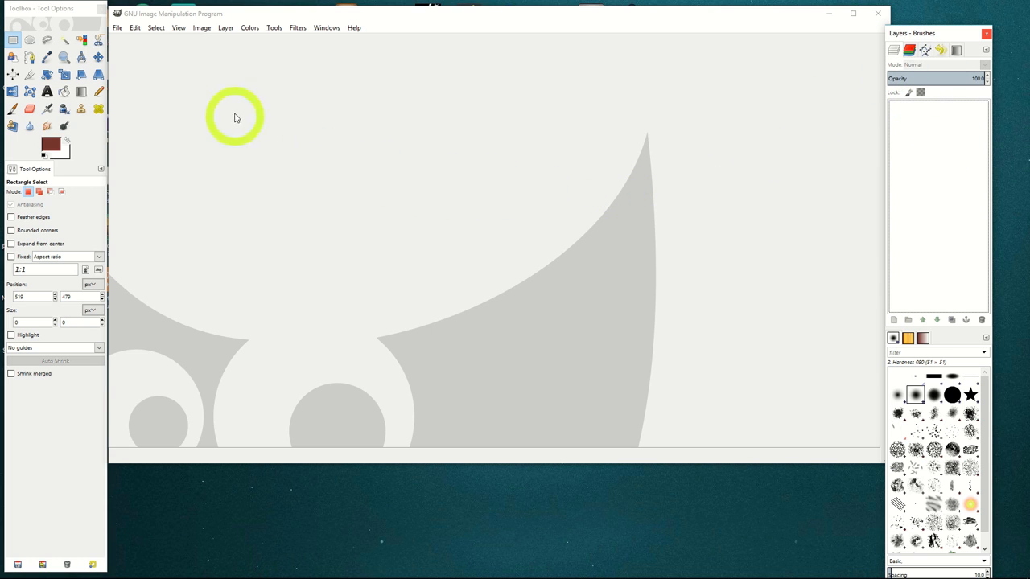
{"action": "left_click", "coordinate": [324, 29]}
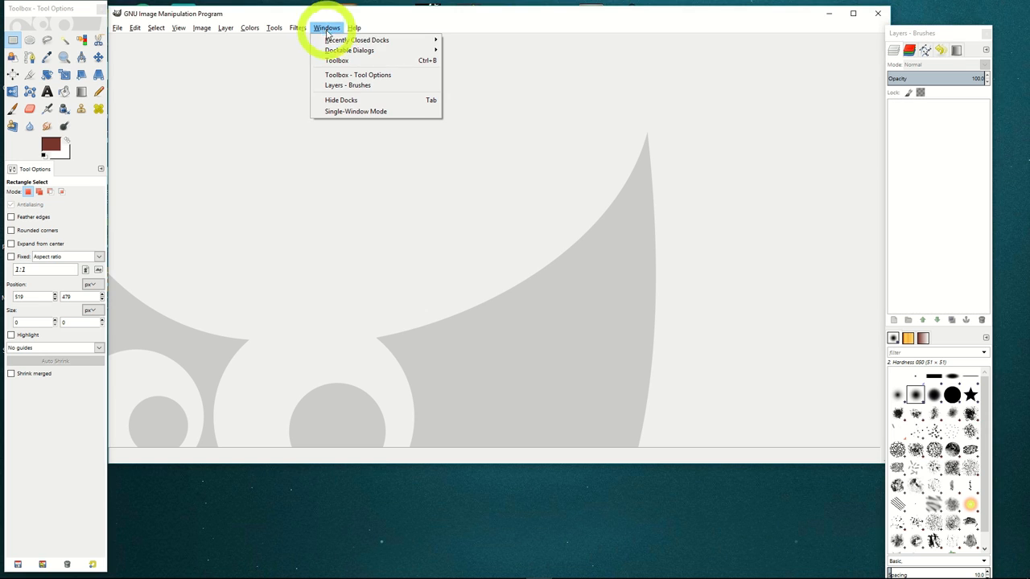
{"action": "mouse_move", "coordinate": [354, 41]}
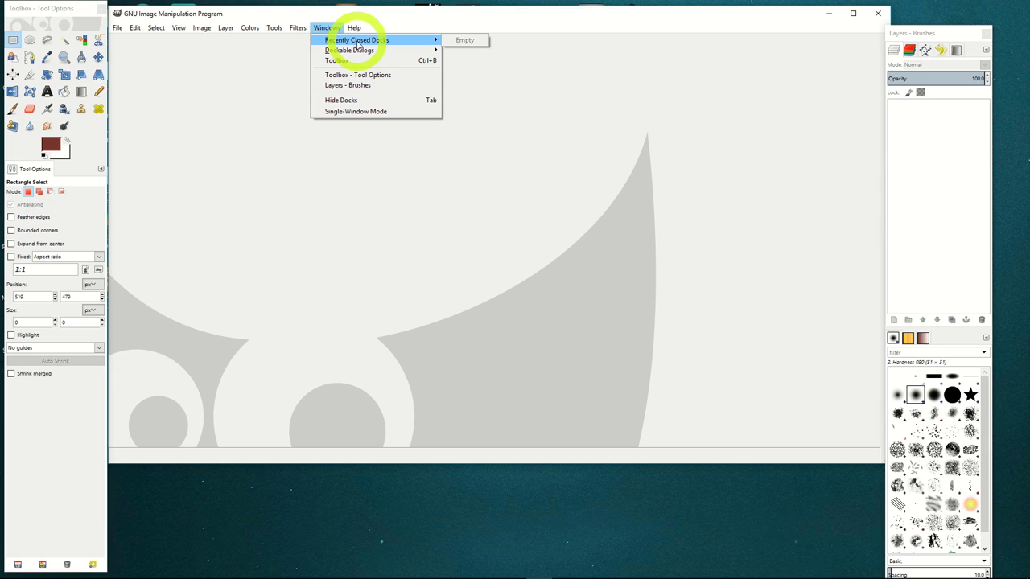
{"action": "left_click", "coordinate": [351, 112]}
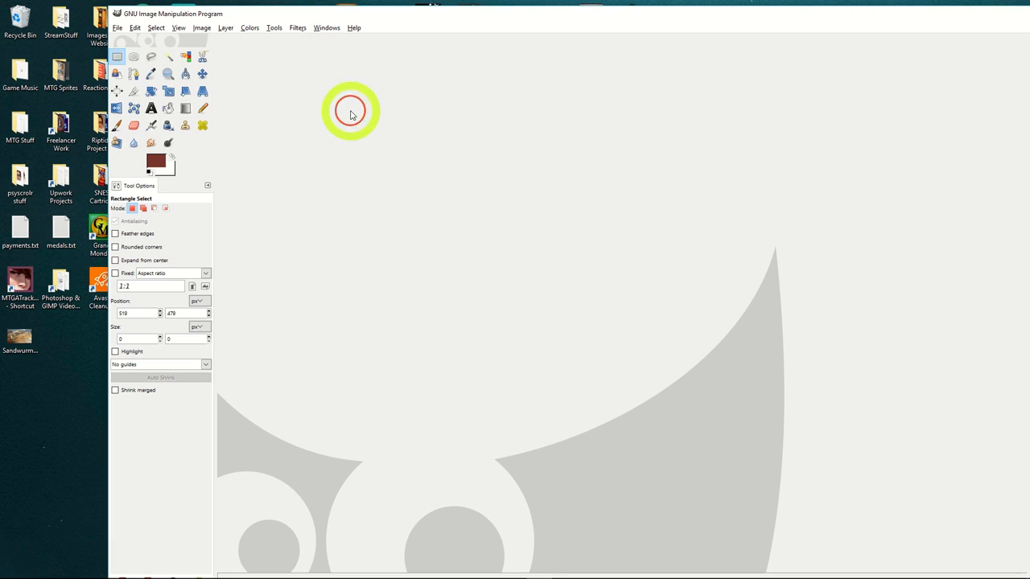
{"action": "double_click", "coordinate": [410, 20]}
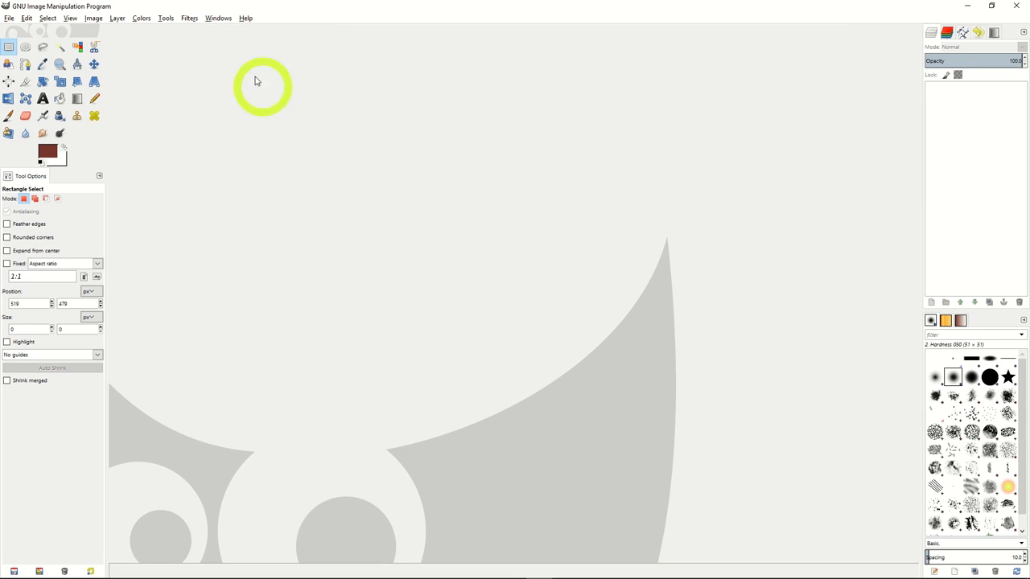
Step: Review the list of dockable dialogs that can be added to the workspace, such as Channels and Colors
{"action": "left_click", "coordinate": [218, 18]}
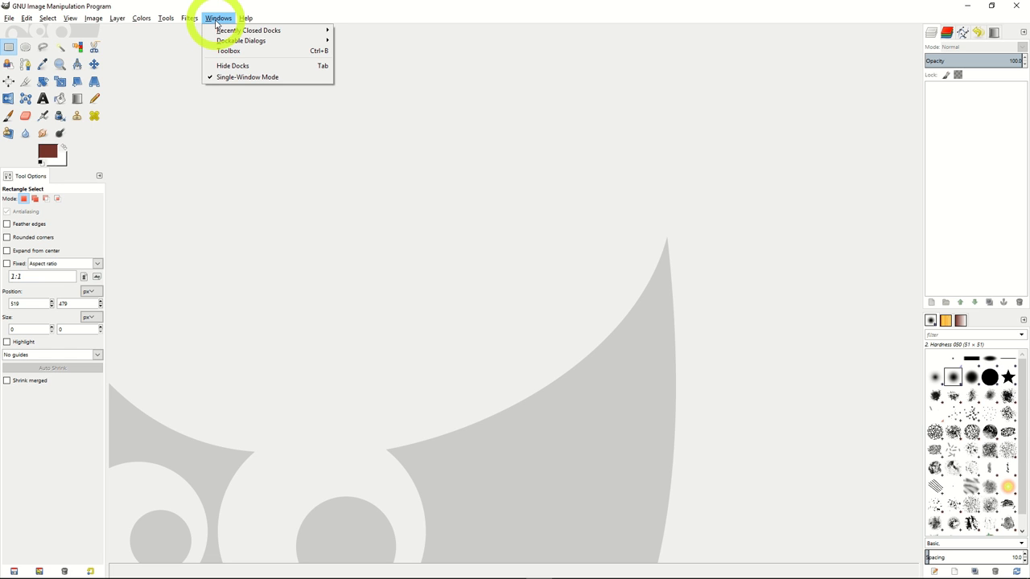
{"action": "mouse_move", "coordinate": [225, 44]}
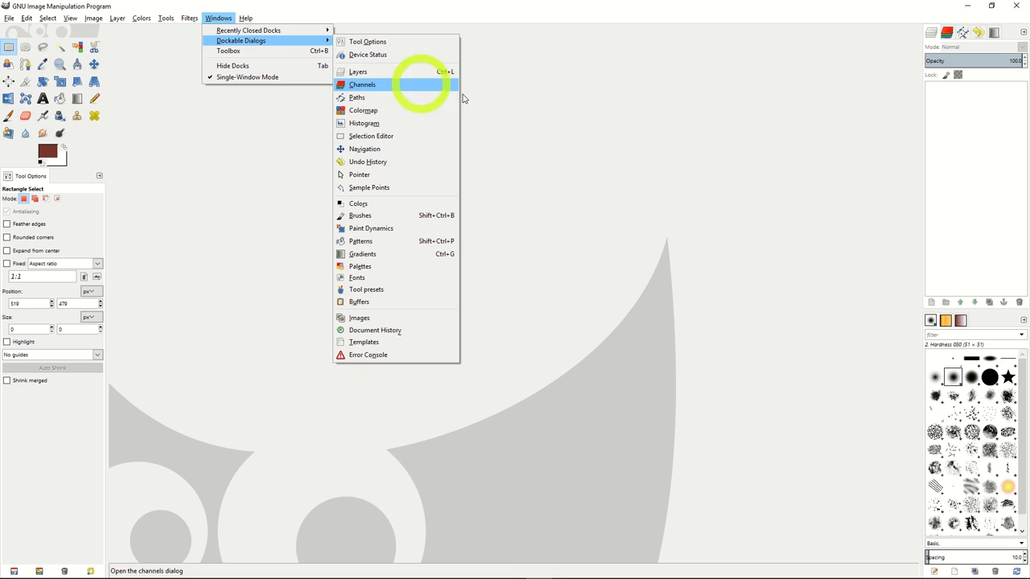
{"action": "left_click", "coordinate": [813, 137]}
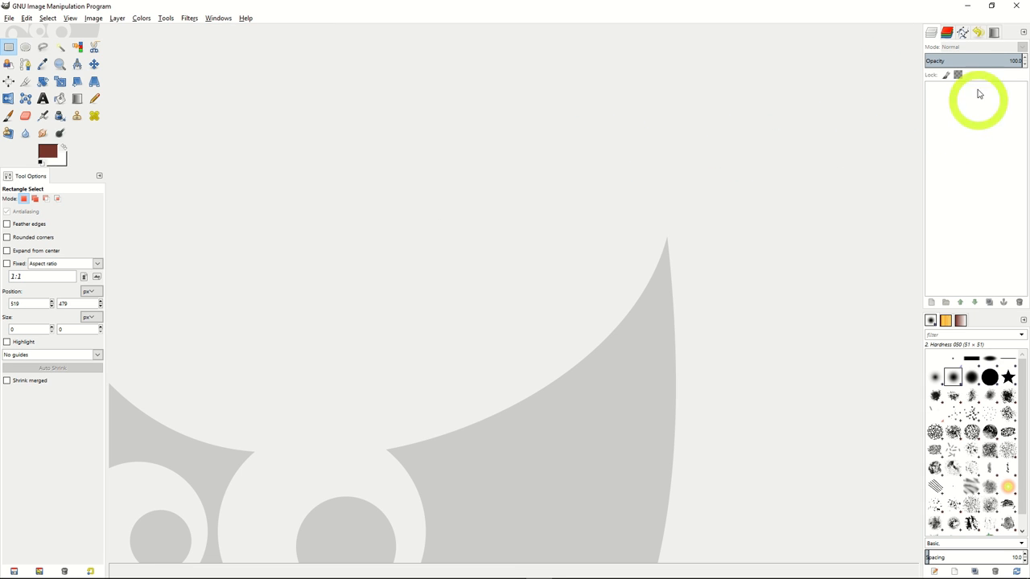
{"action": "left_click", "coordinate": [218, 17]}
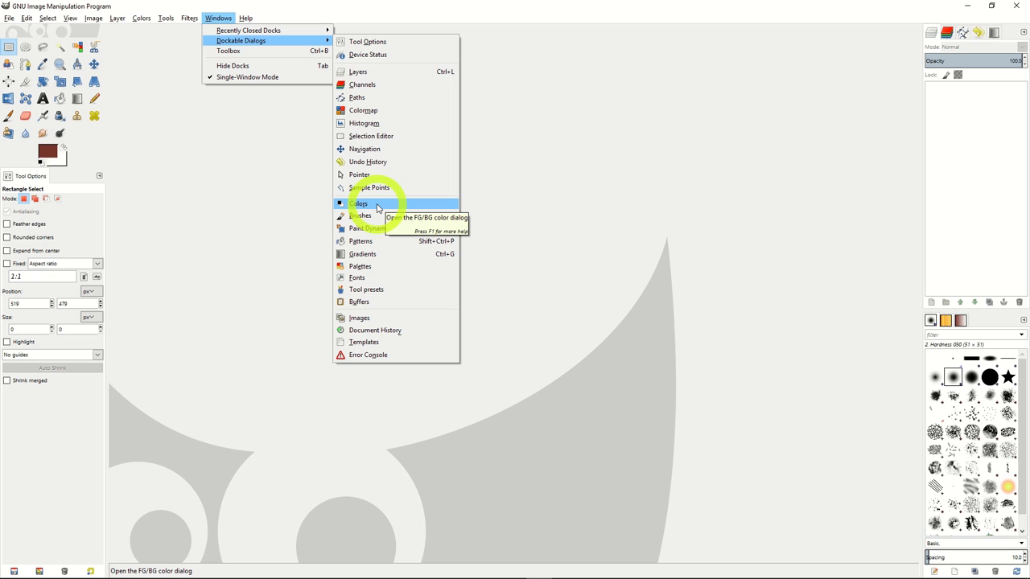
{"action": "left_click", "coordinate": [533, 165]}
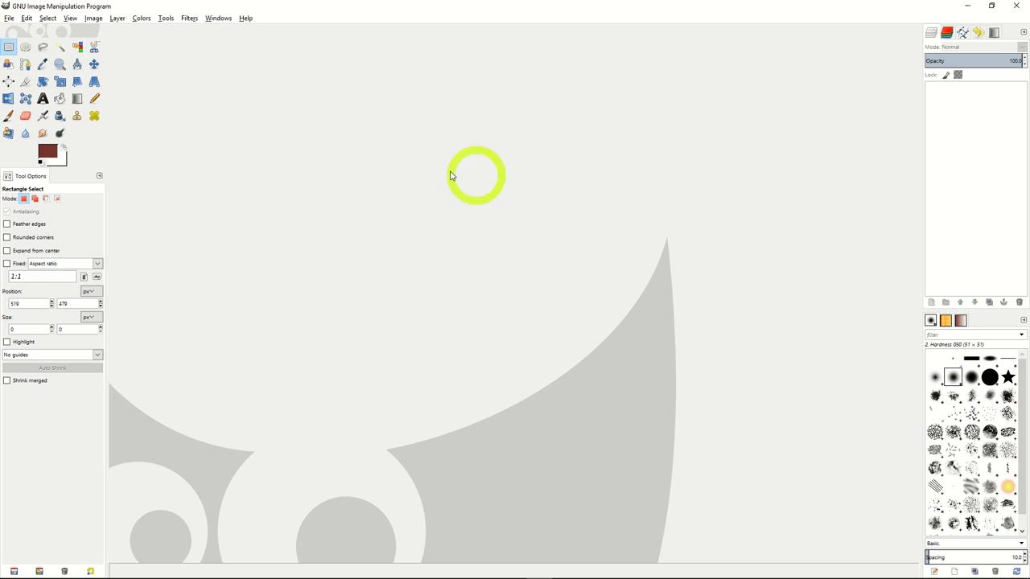
Step: Create a new landscape image from the 1600x1200 template, keeping 72 pixels/in, RGB color and the background color fill in the advanced options
{"action": "left_click", "coordinate": [10, 19]}
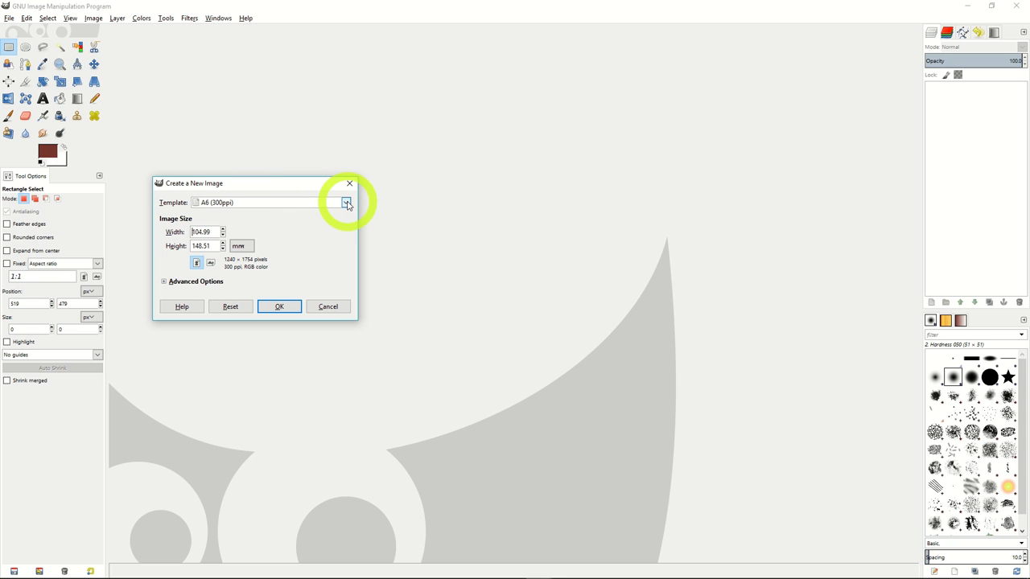
{"action": "left_click", "coordinate": [346, 203]}
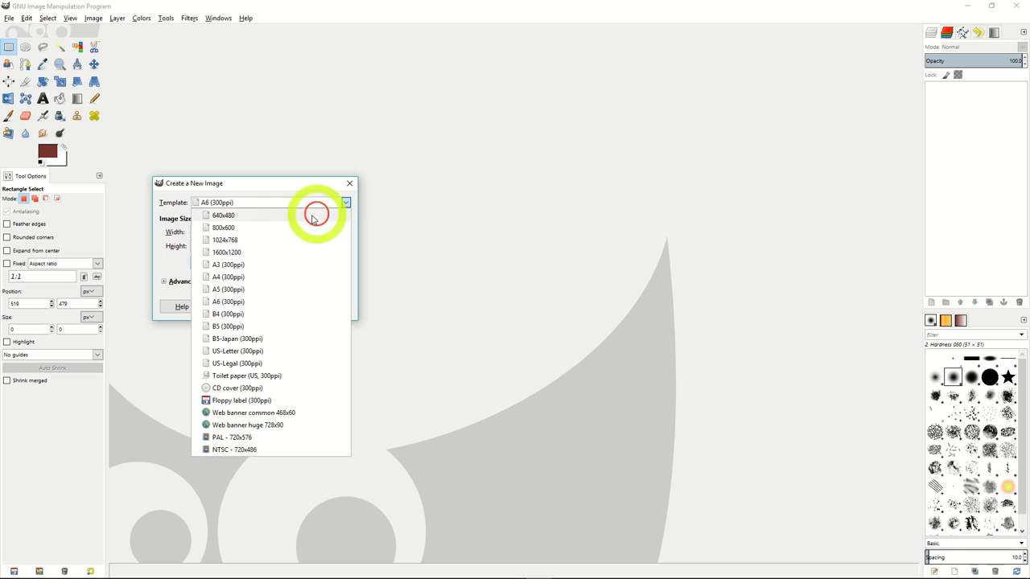
{"action": "left_click", "coordinate": [240, 256]}
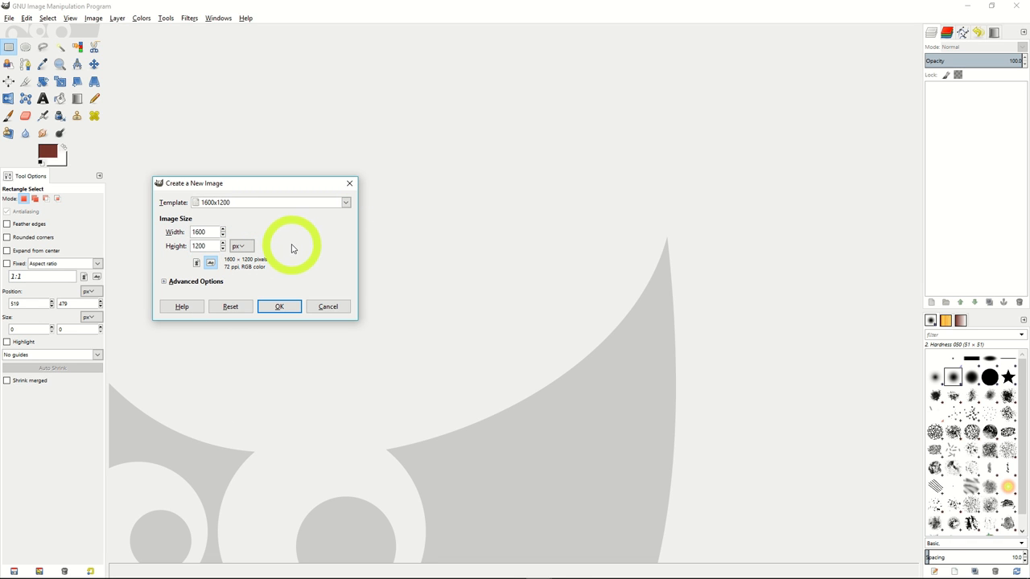
{"action": "left_click", "coordinate": [211, 232]}
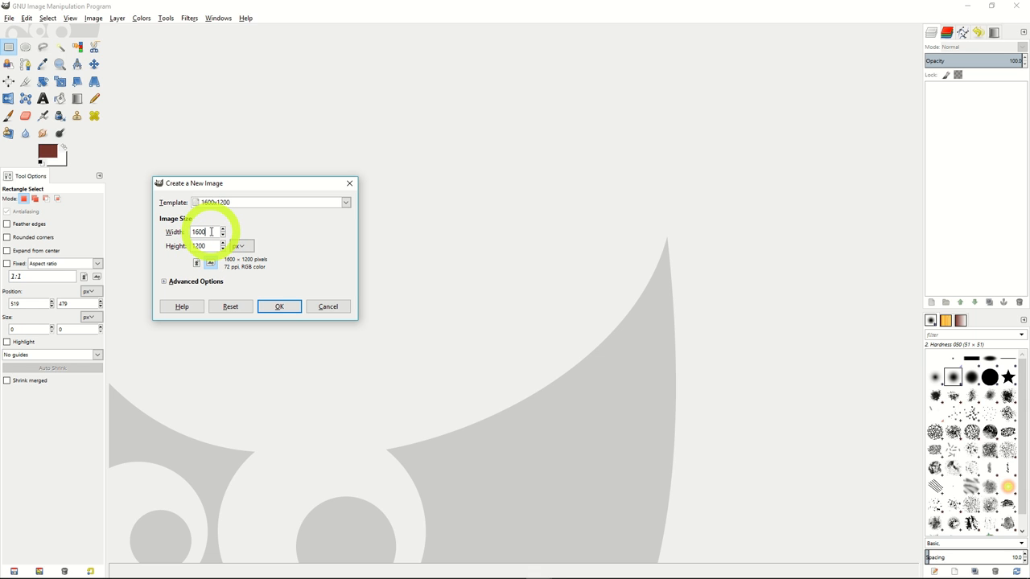
{"action": "left_click", "coordinate": [196, 263]}
{"action": "left_click", "coordinate": [197, 263]}
{"action": "left_click", "coordinate": [210, 263]}
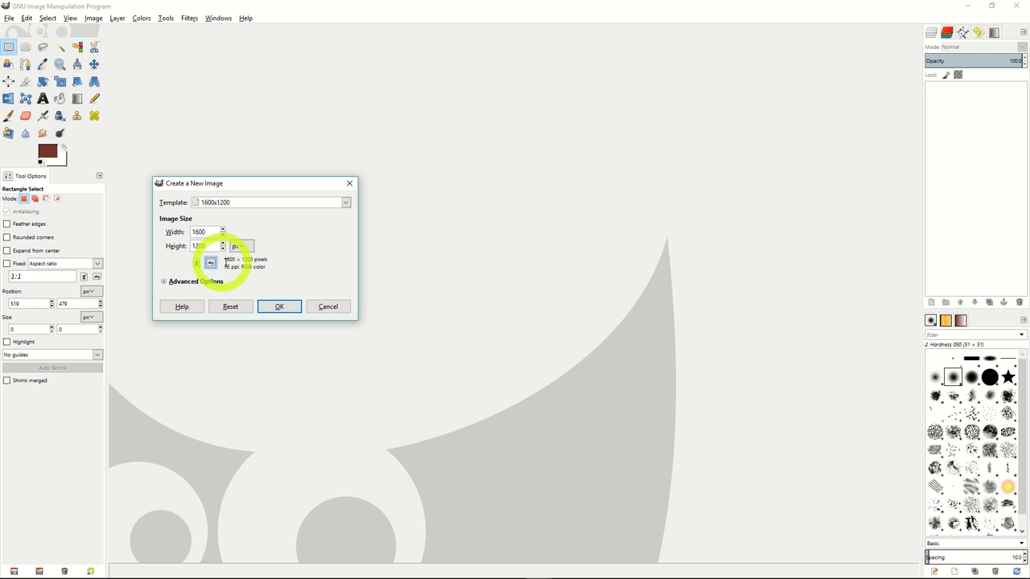
{"action": "left_click", "coordinate": [165, 281]}
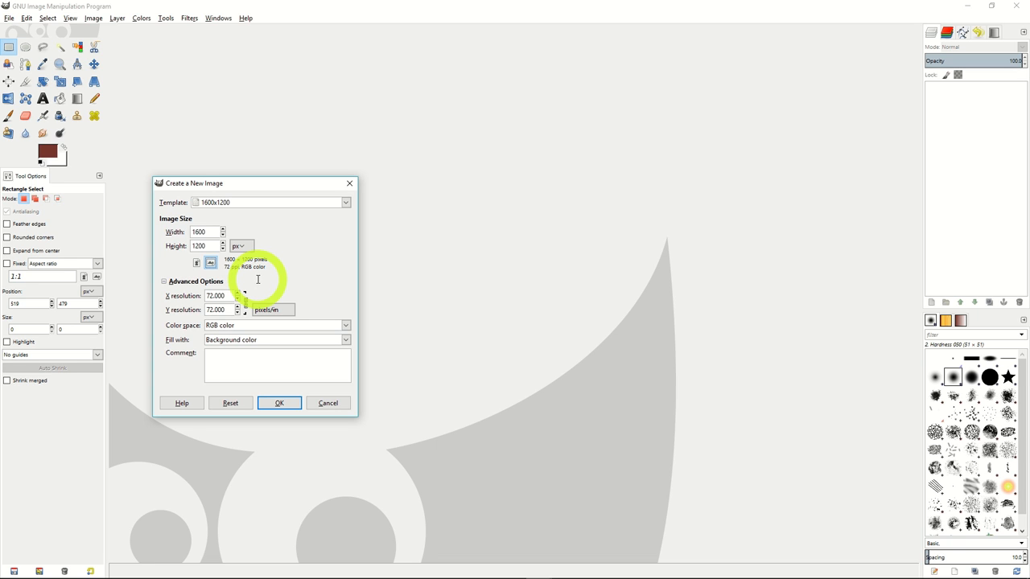
{"action": "left_click", "coordinate": [281, 403]}
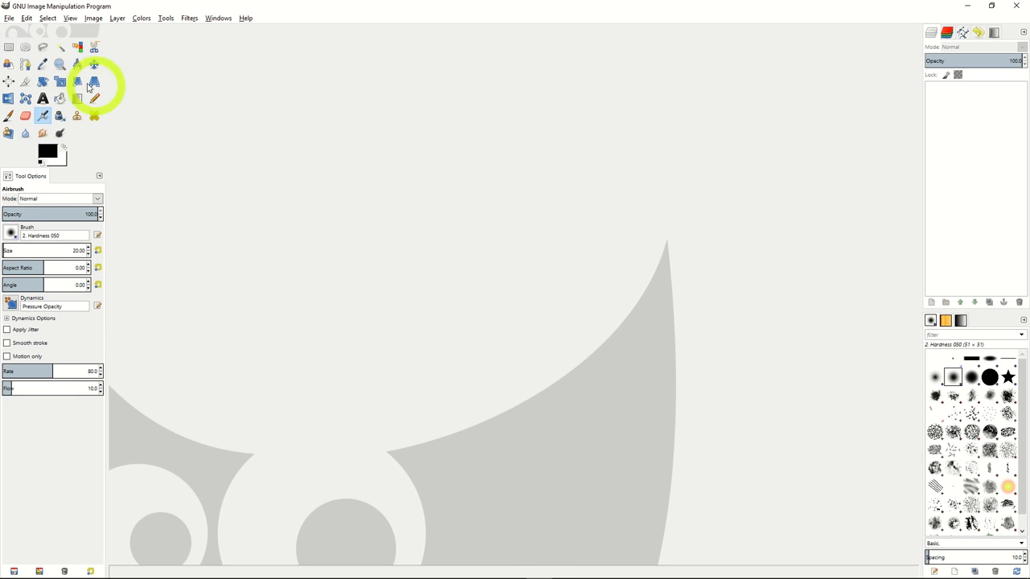
{"action": "left_click", "coordinate": [9, 18]}
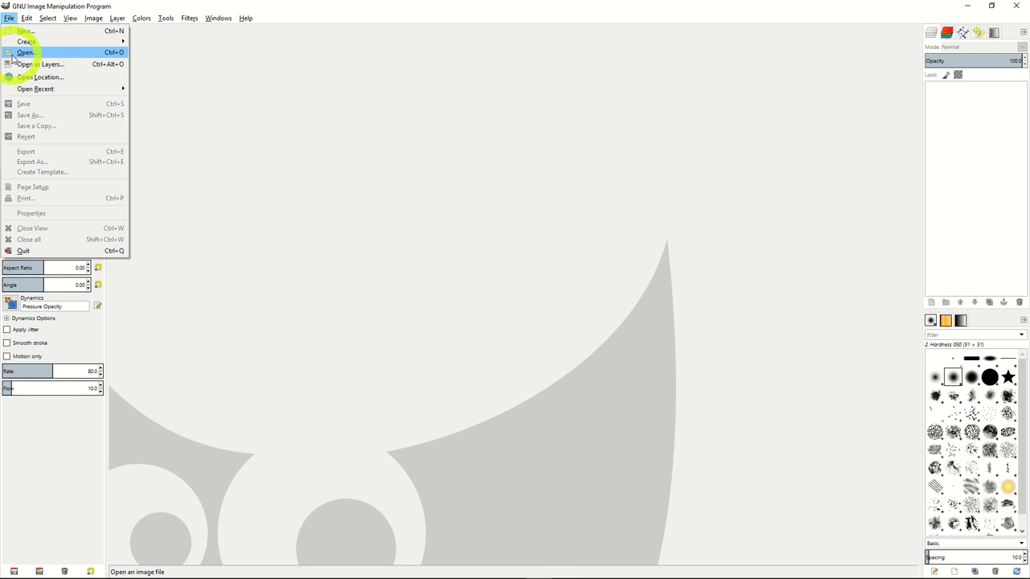
{"action": "left_click", "coordinate": [14, 52]}
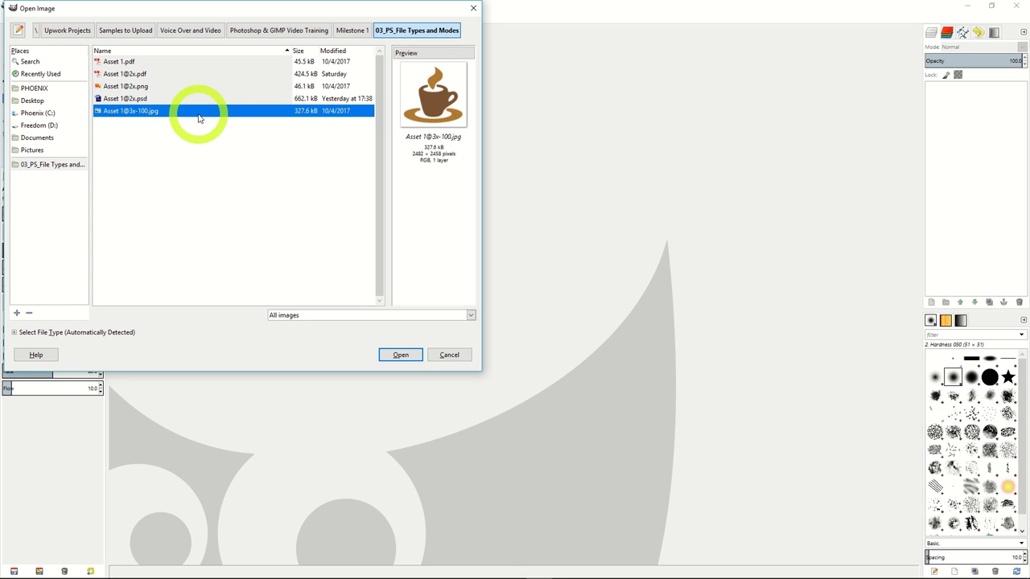
{"action": "left_click", "coordinate": [154, 100]}
{"action": "left_click", "coordinate": [161, 87]}
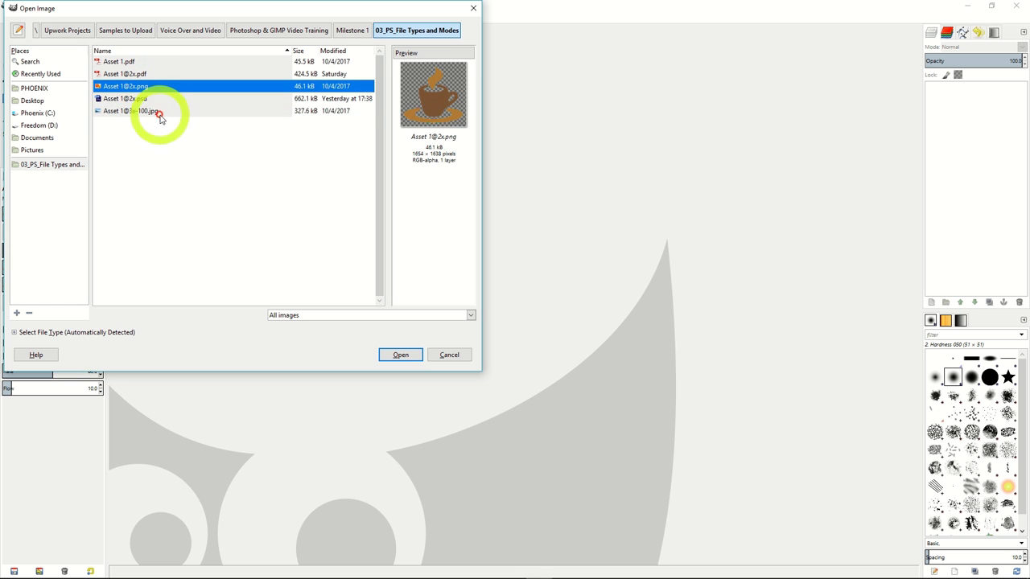
{"action": "left_click", "coordinate": [159, 113]}
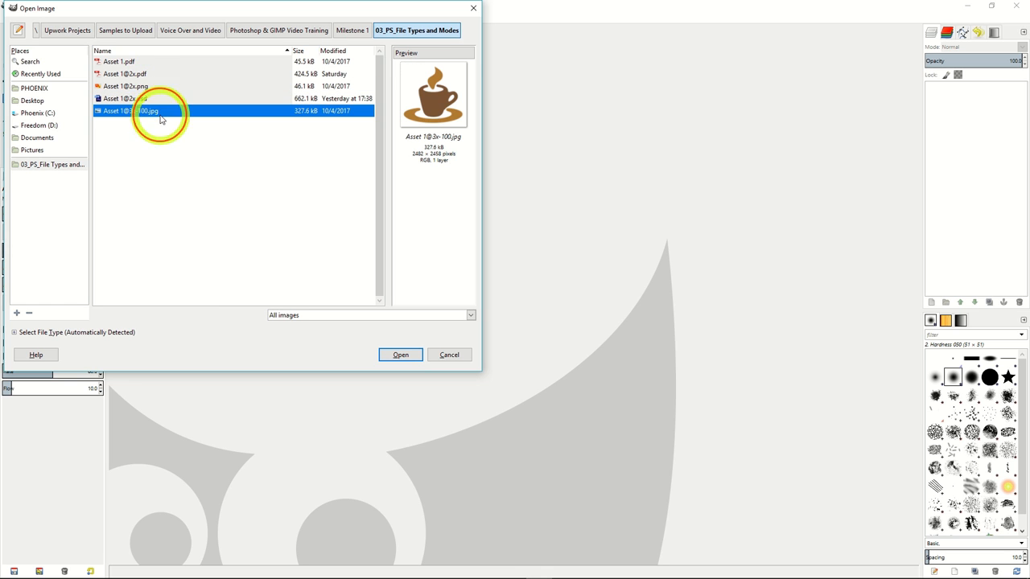
{"action": "left_click", "coordinate": [159, 75]}
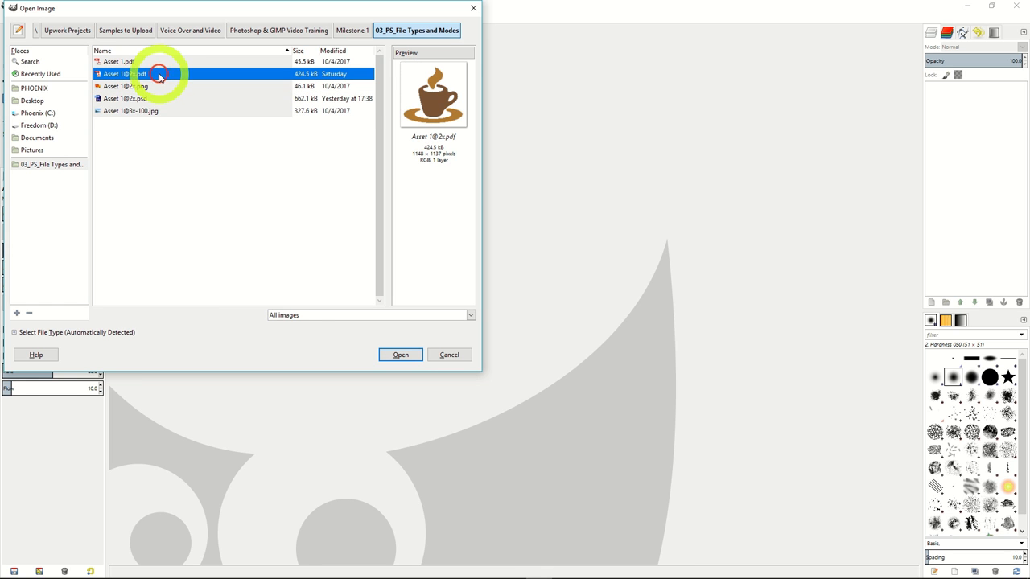
{"action": "double_click", "coordinate": [159, 112]}
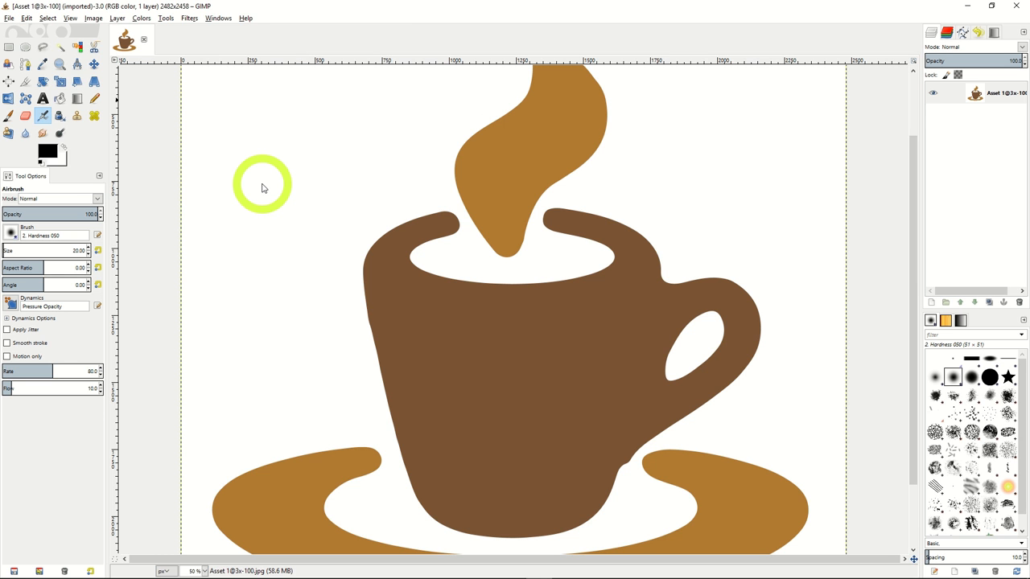
{"action": "left_click", "coordinate": [9, 18]}
{"action": "left_click", "coordinate": [40, 68]}
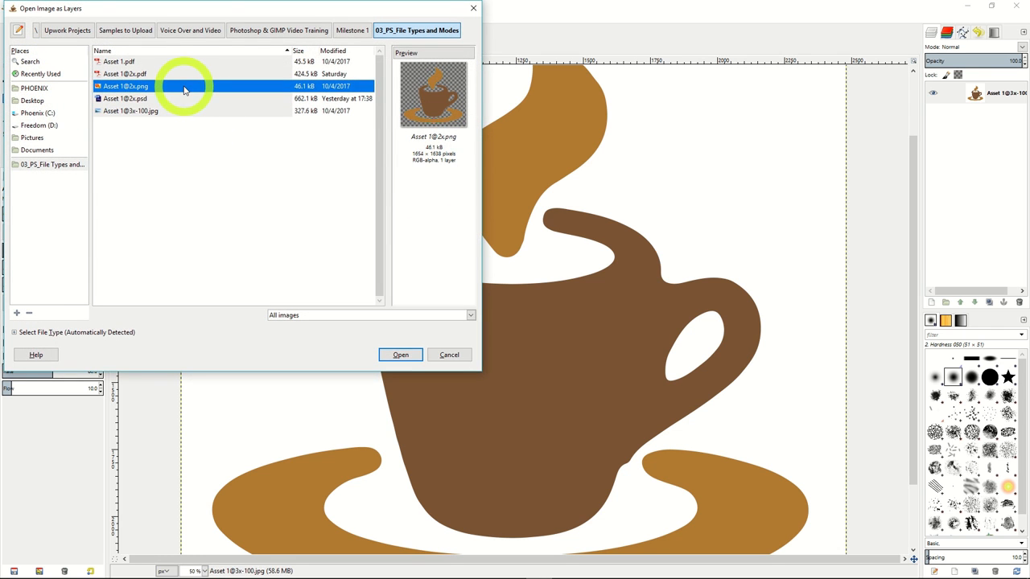
{"action": "double_click", "coordinate": [184, 88]}
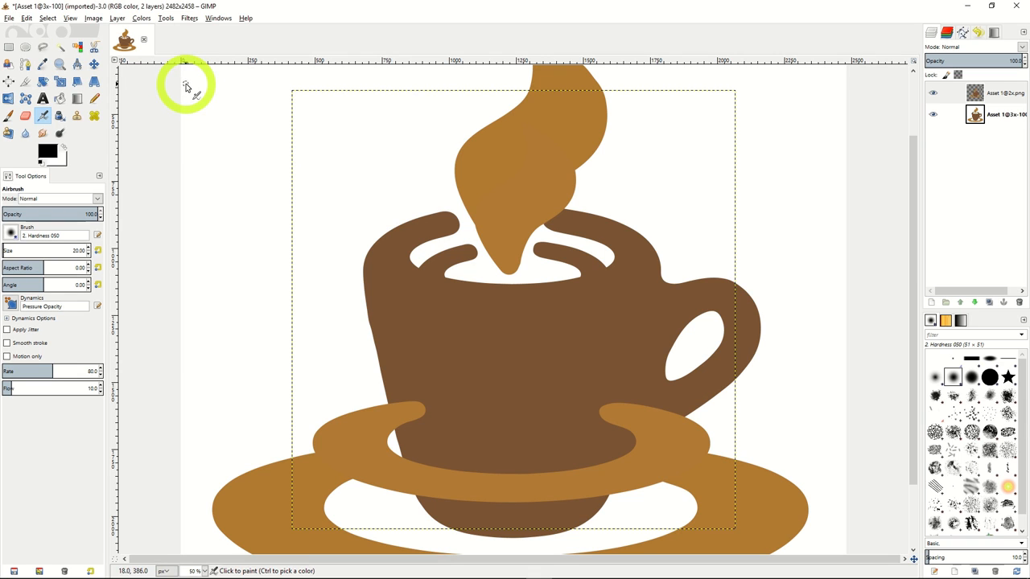
Step: Examine the Save As dialog for storing the image in XCF format, leaving without saving
{"action": "left_click", "coordinate": [9, 18]}
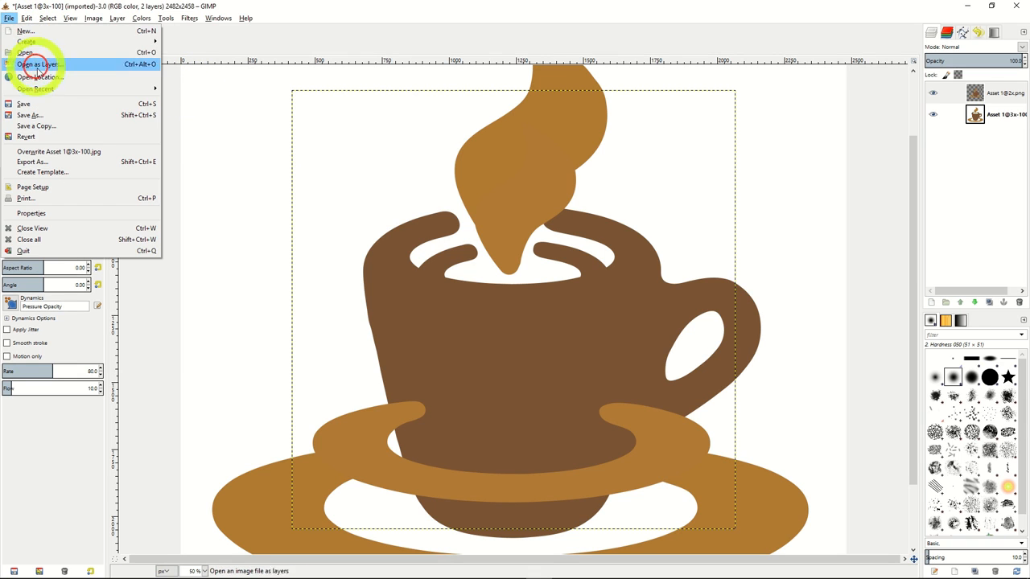
{"action": "left_click", "coordinate": [50, 119]}
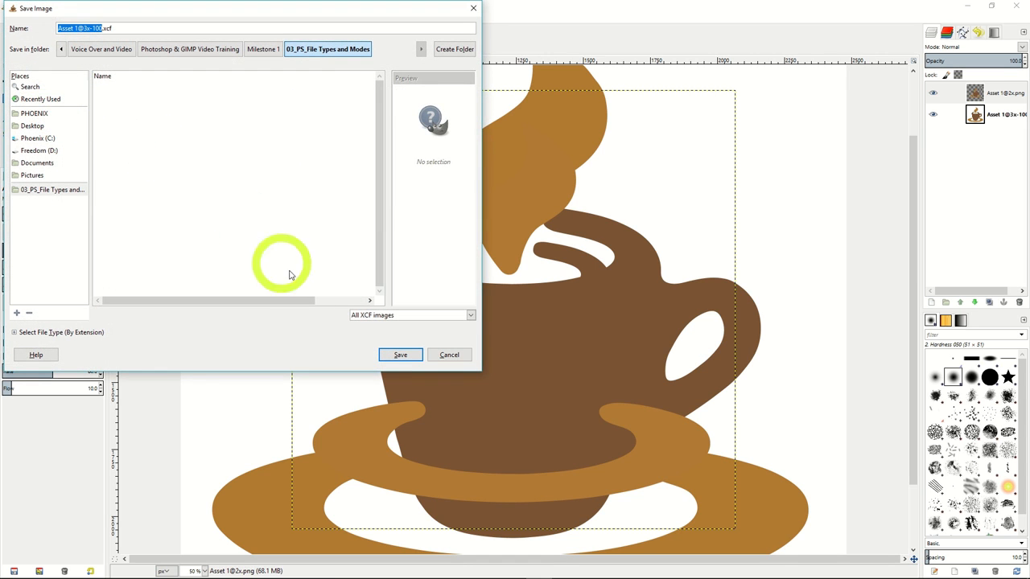
{"action": "left_click", "coordinate": [448, 356]}
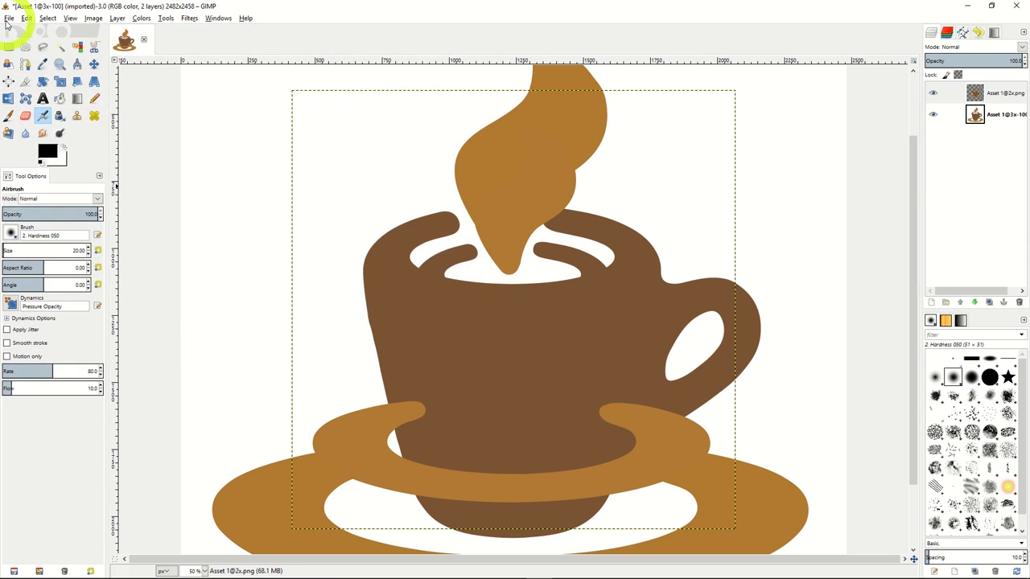
Step: Examine the available export formats, filter the Export Image file list to JPEG image, and leave without exporting
{"action": "left_click", "coordinate": [8, 19]}
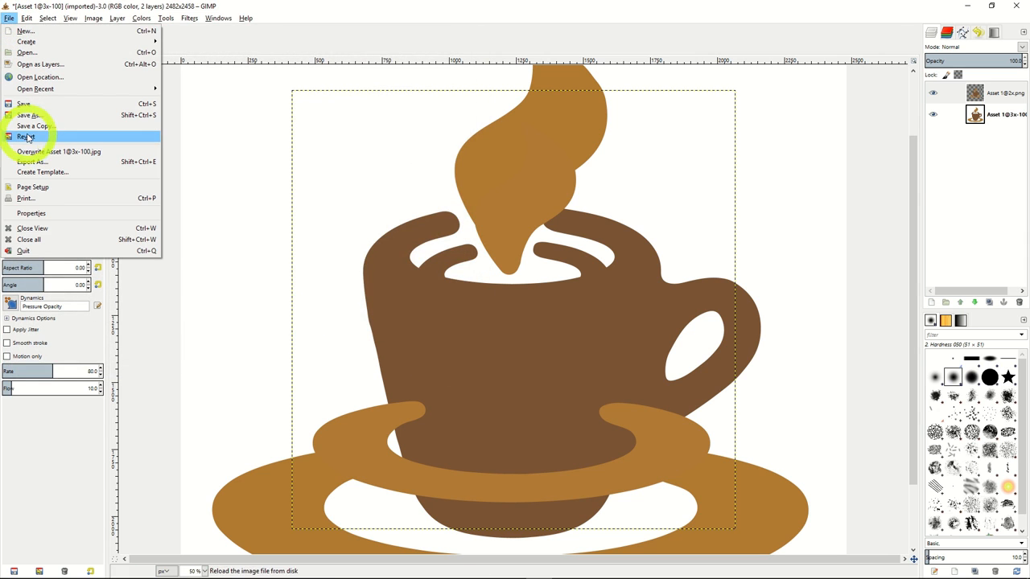
{"action": "left_click", "coordinate": [37, 162]}
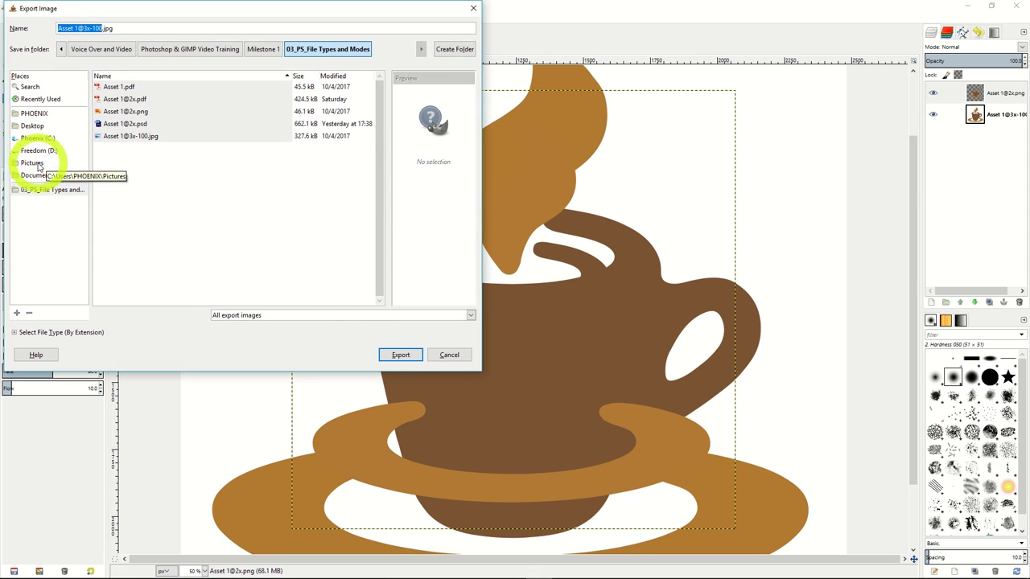
{"action": "left_click", "coordinate": [359, 319]}
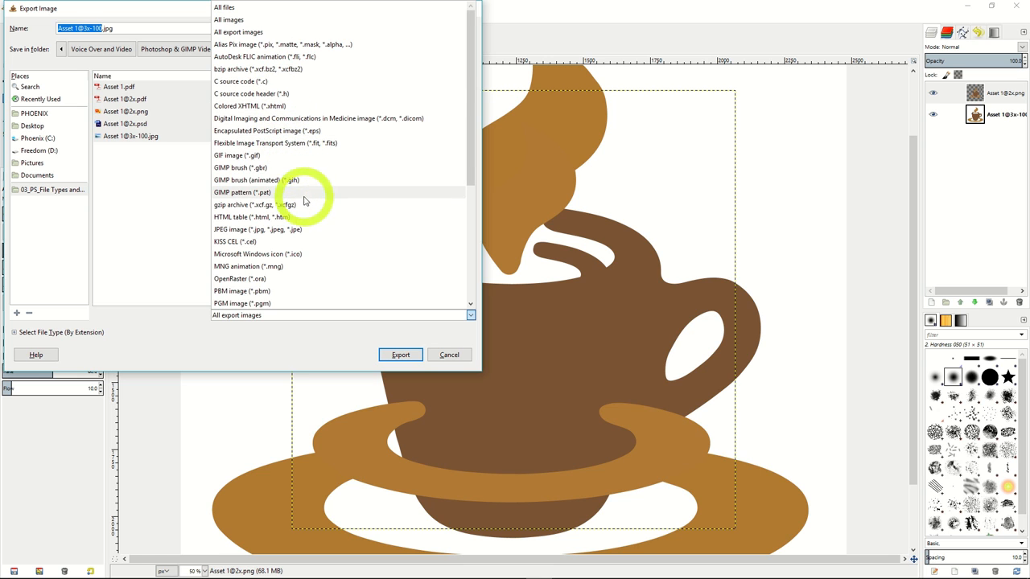
{"action": "left_click", "coordinate": [280, 231]}
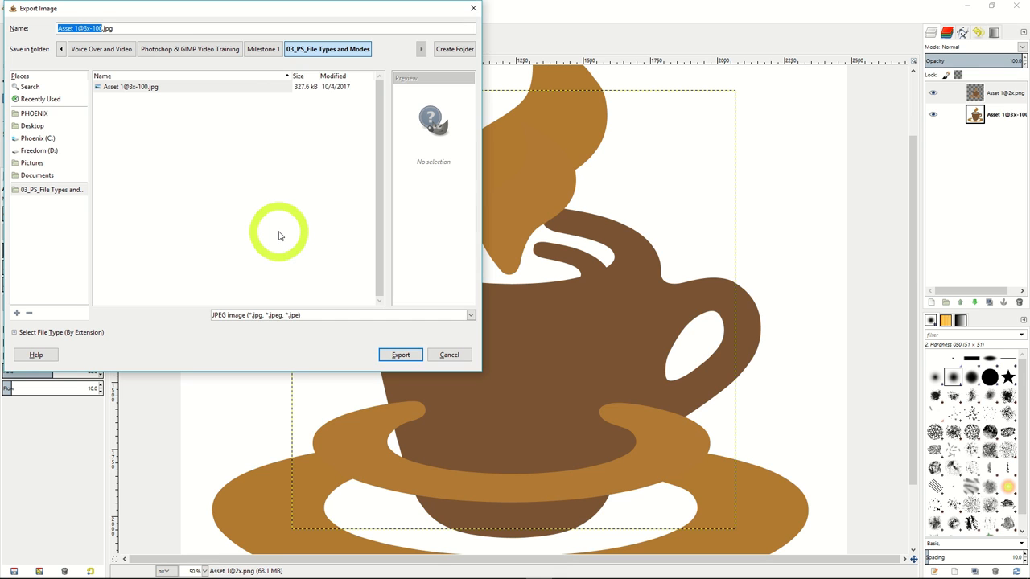
{"action": "left_click", "coordinate": [448, 357]}
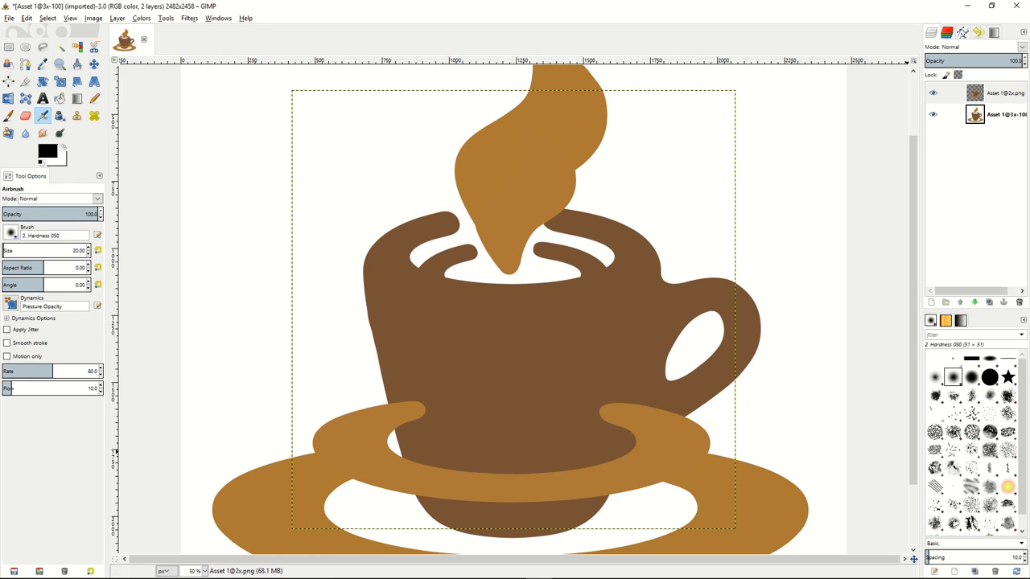
{"action": "key", "text": "ctrl+z"}
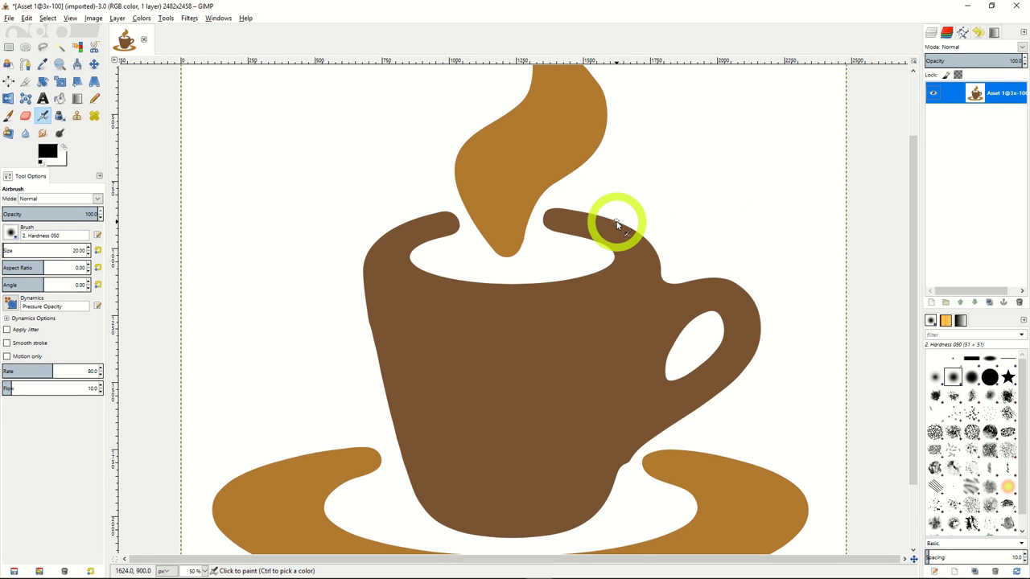
{"action": "left_click", "coordinate": [89, 19]}
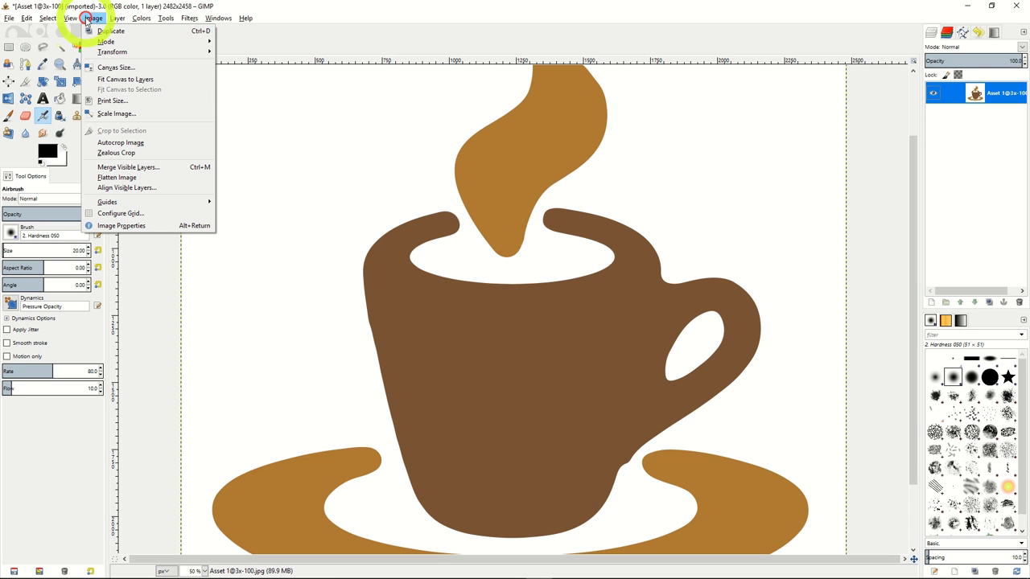
{"action": "left_click", "coordinate": [115, 114]}
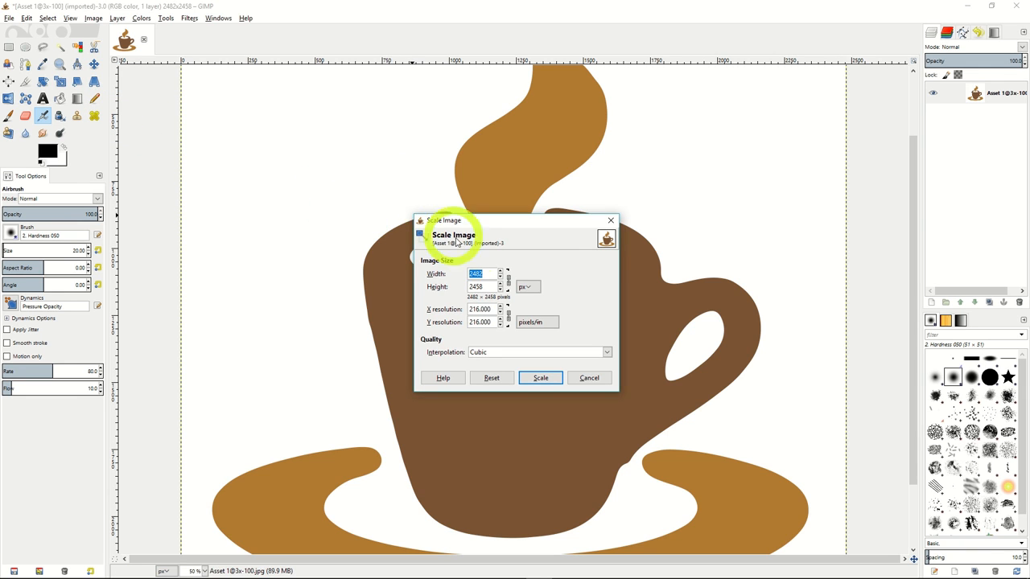
{"action": "left_click_drag", "start_coordinate": [520, 225], "coordinate": [544, 234]}
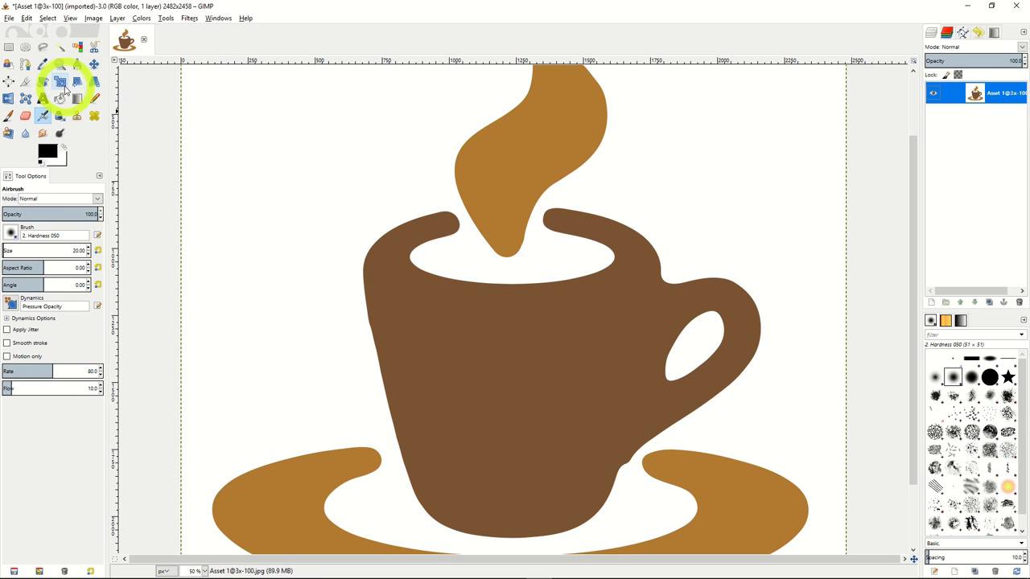
Step: Inspect the Scale tool's width and height settings on the cup layer, leaving without scaling it
{"action": "left_click", "coordinate": [60, 83]}
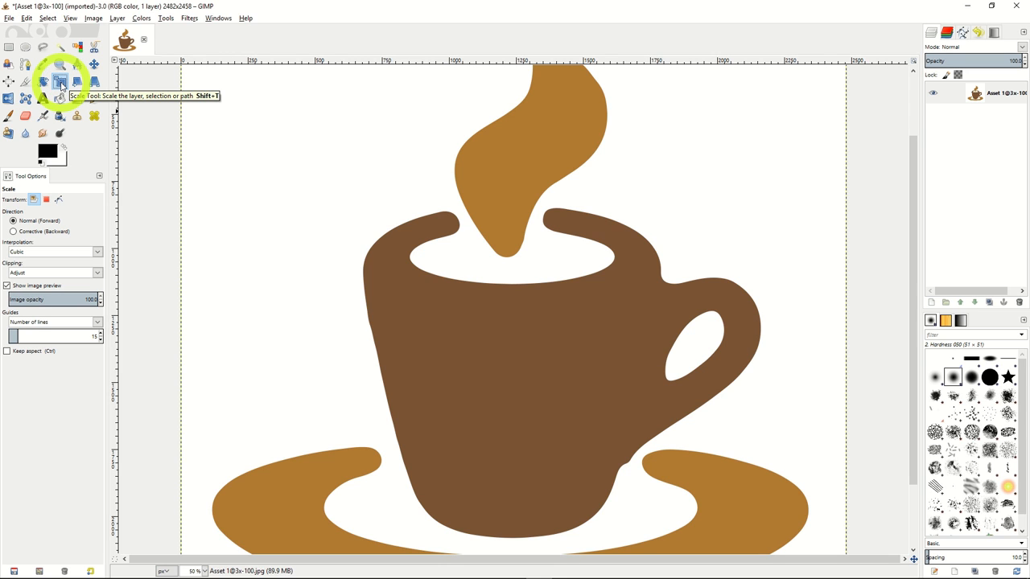
{"action": "left_click", "coordinate": [497, 218]}
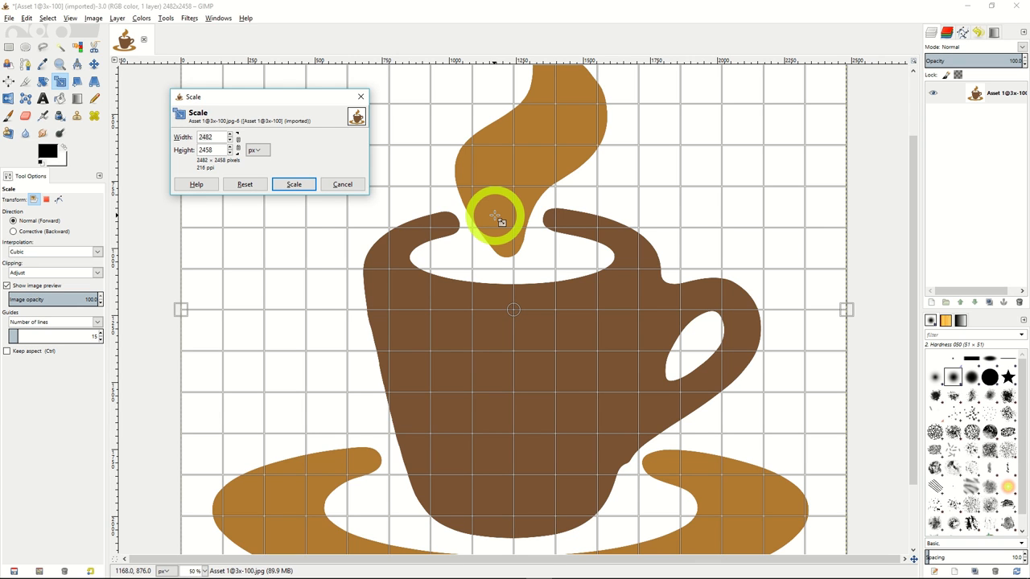
{"action": "left_click", "coordinate": [340, 185]}
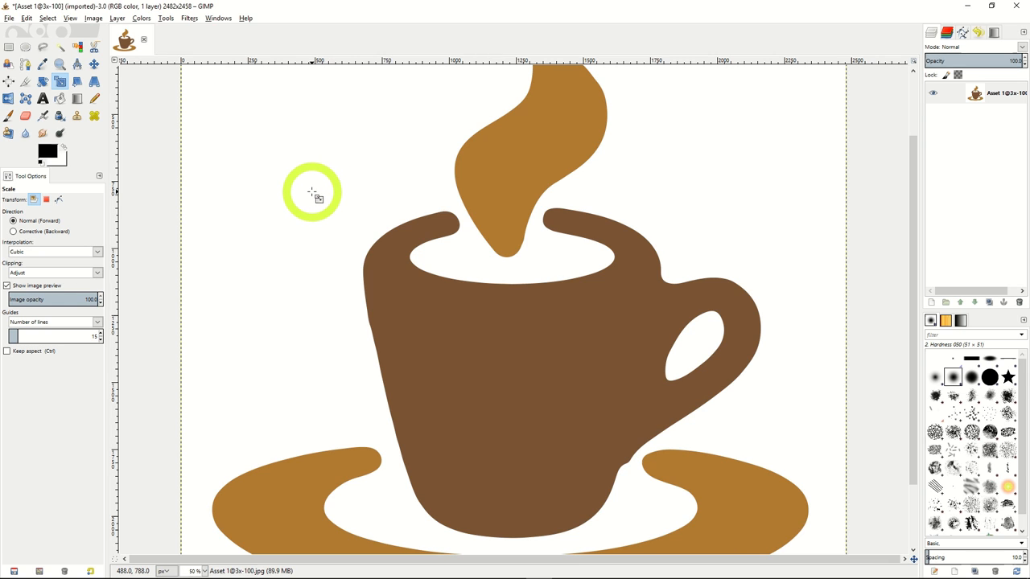
Step: Crop the image to an area of about 1116 × 896 px covering the steam's lower end and the upper cup
{"action": "left_click", "coordinate": [25, 82]}
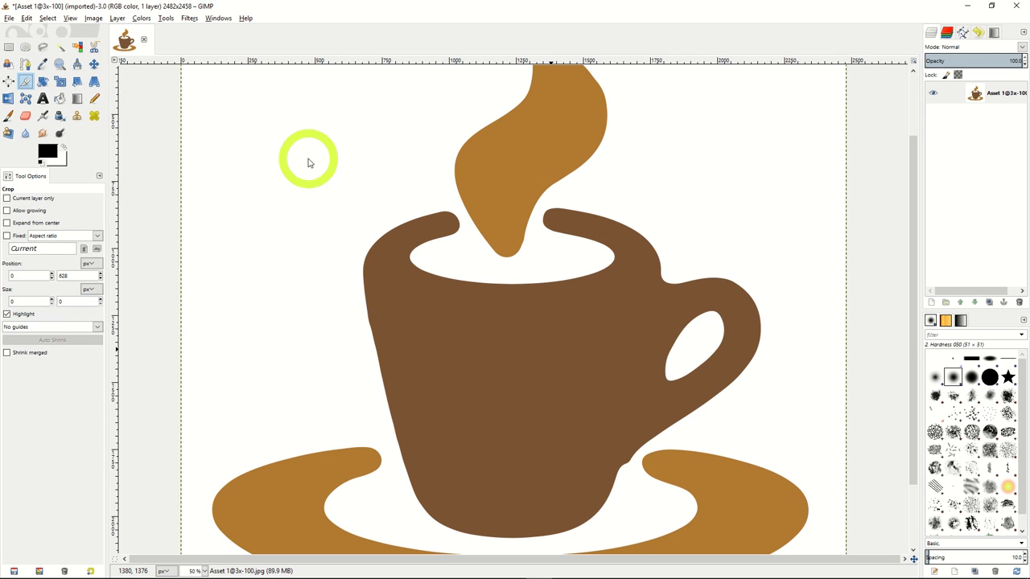
{"action": "left_click_drag", "start_coordinate": [400, 161], "coordinate": [701, 403]}
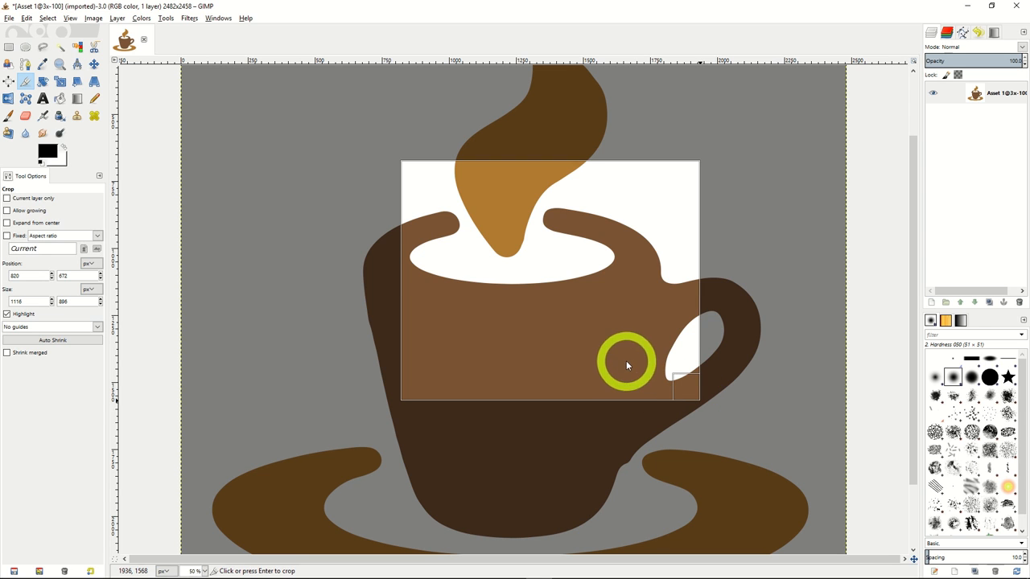
{"action": "left_click", "coordinate": [562, 285]}
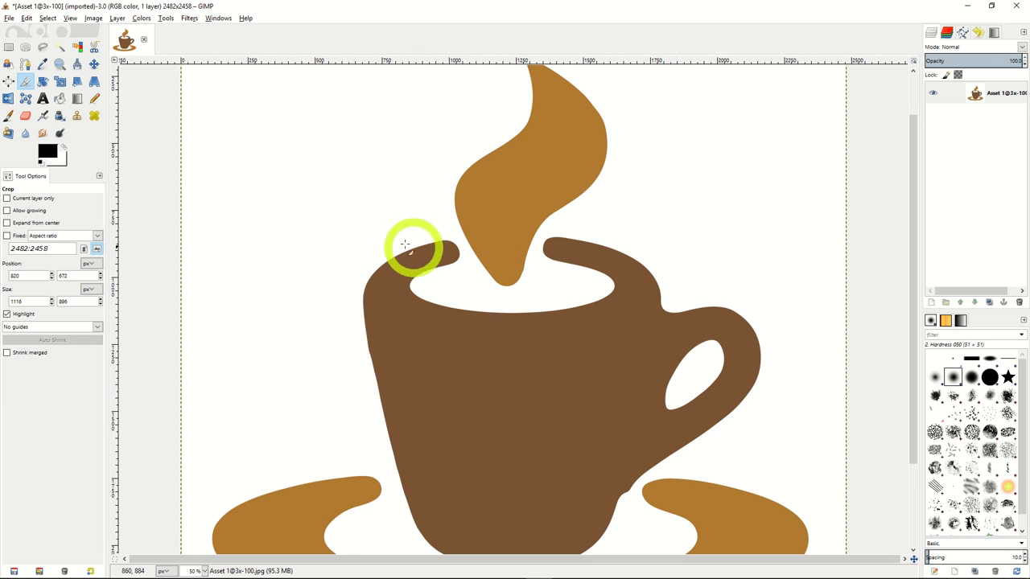
Step: Try to rotate the cup layer about its center by adjusting the rotation angle
{"action": "left_click", "coordinate": [42, 82]}
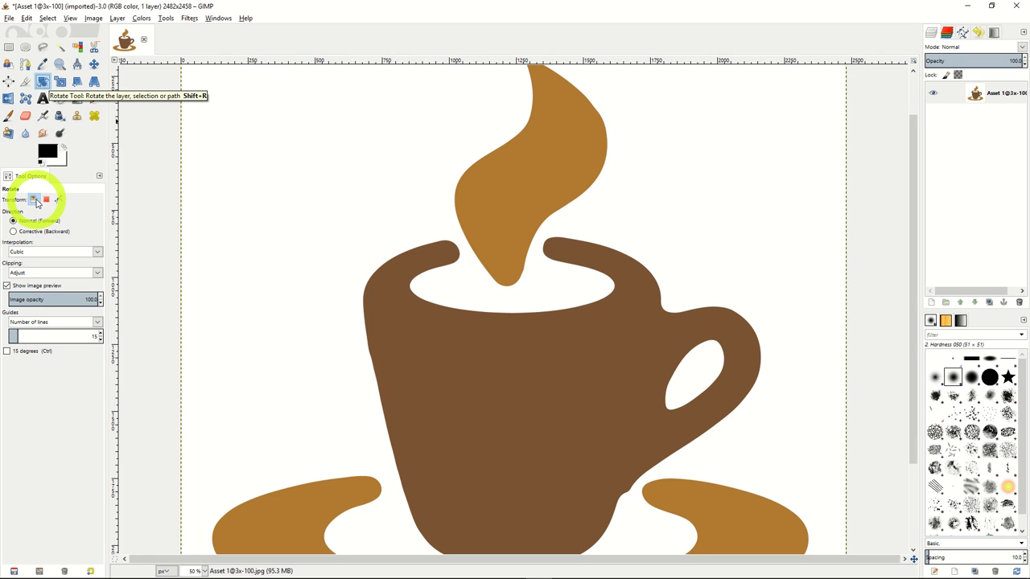
{"action": "left_click", "coordinate": [505, 246]}
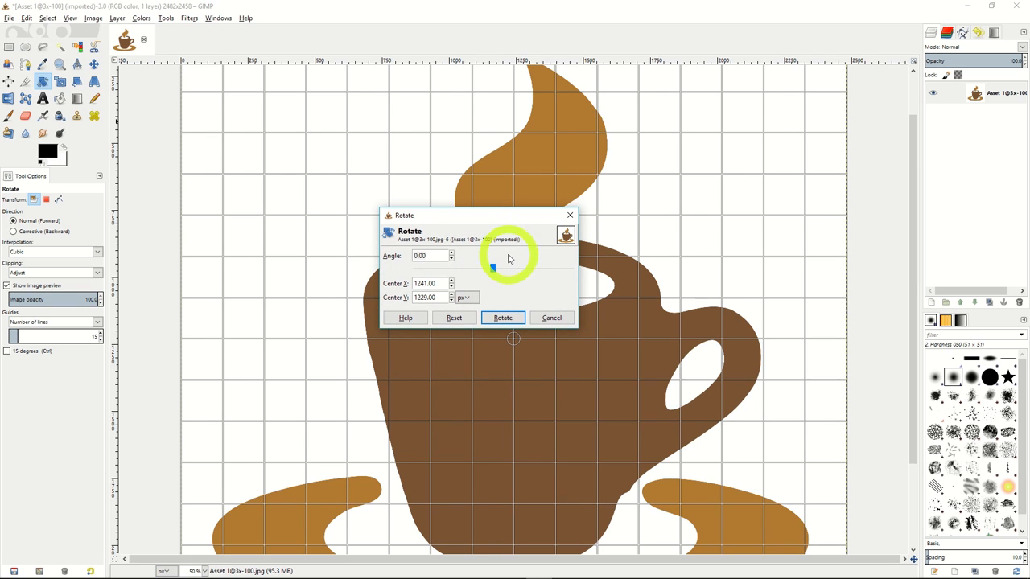
{"action": "left_click", "coordinate": [492, 270]}
{"action": "mouse_move", "coordinate": [492, 270]}
{"action": "left_mouse_down"}
{"action": "mouse_move", "coordinate": [472, 268]}
{"action": "mouse_move", "coordinate": [500, 272]}
{"action": "left_mouse_up"}
{"action": "left_click", "coordinate": [451, 255]}
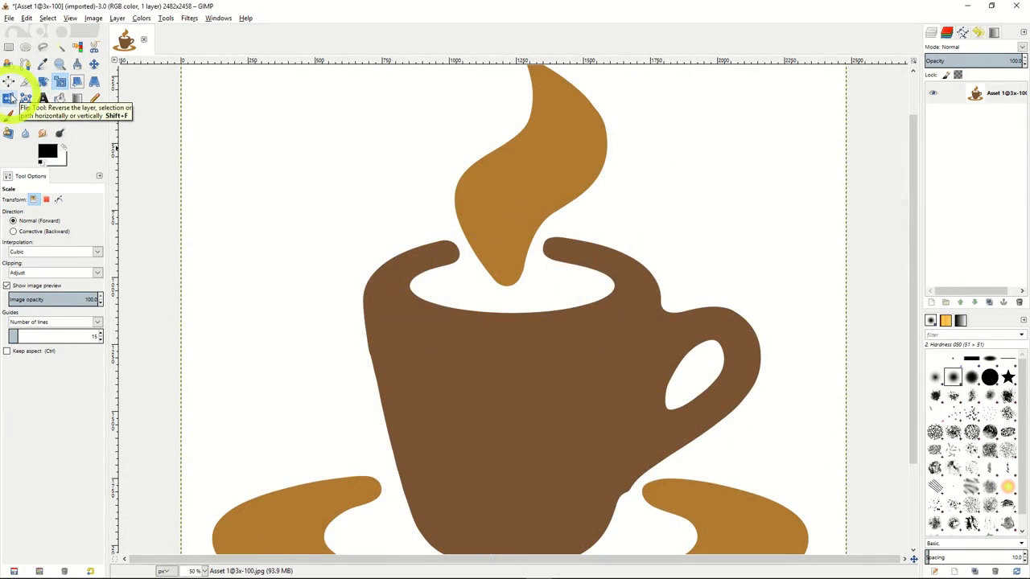
Step: Flip the cup layer horizontally and flip it back with the Flip tool
{"action": "left_click", "coordinate": [9, 98]}
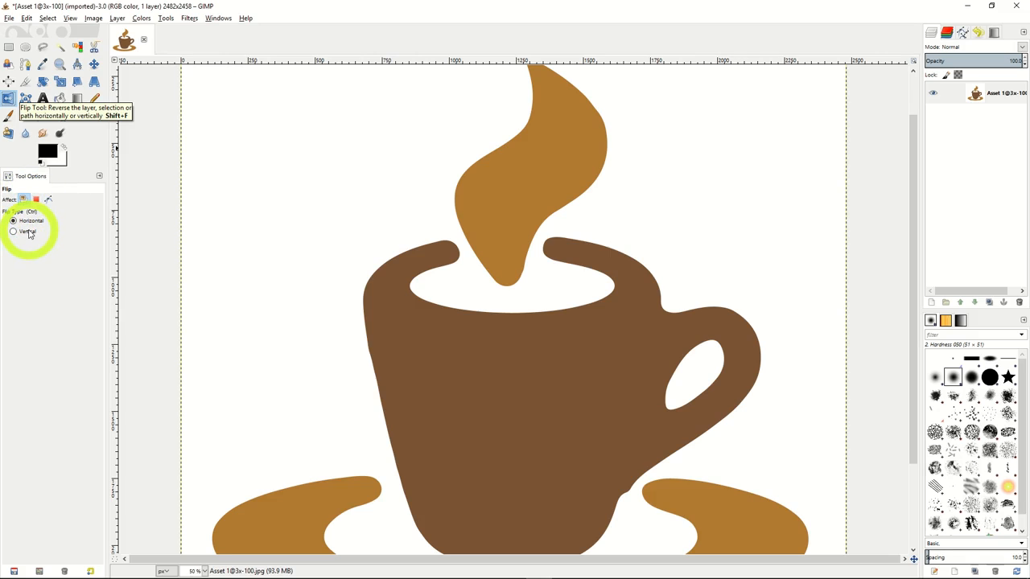
{"action": "left_click", "coordinate": [492, 255]}
{"action": "left_click", "coordinate": [499, 260]}
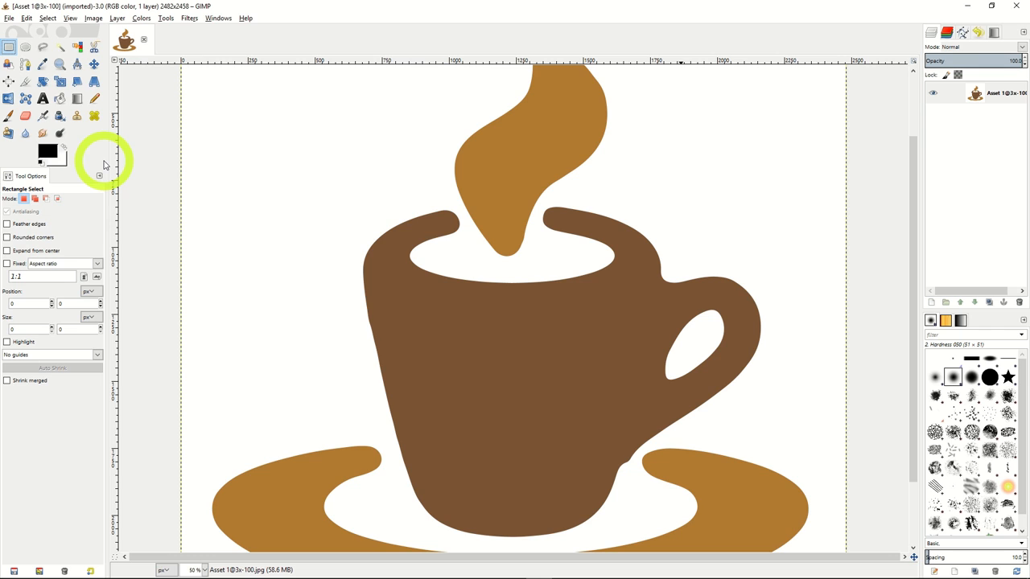
Step: Select a rectangle of about 934 × 768 px over the cup and replace it with an elliptical selection of about 882 × 854 px
{"action": "left_click", "coordinate": [7, 49]}
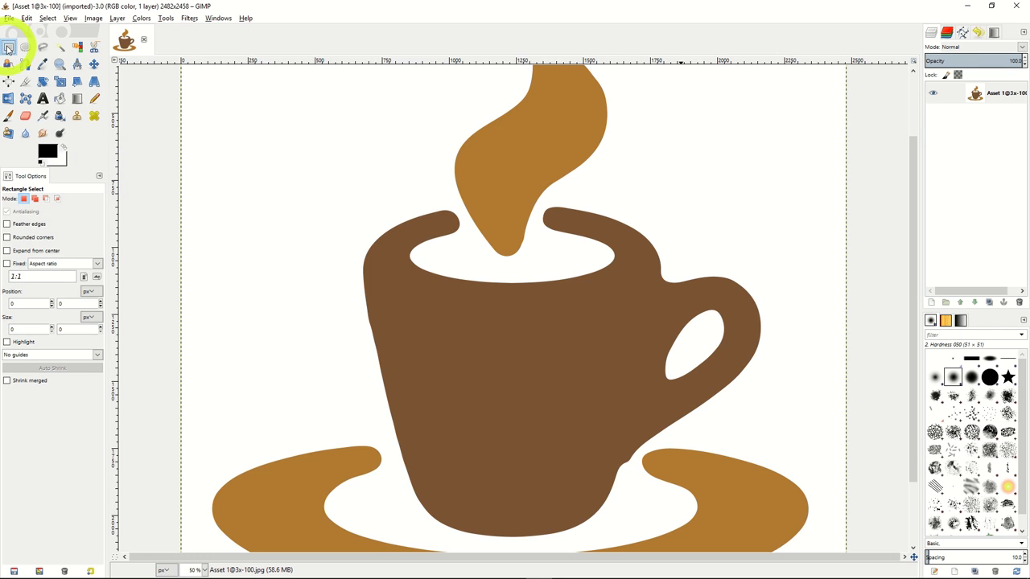
{"action": "left_click_drag", "start_coordinate": [408, 173], "coordinate": [658, 378]}
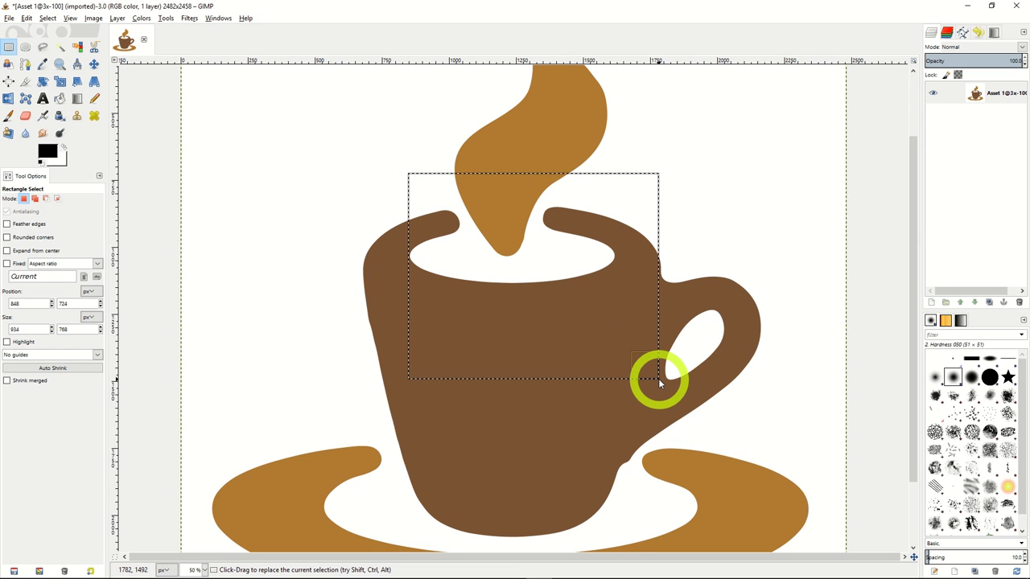
{"action": "left_click", "coordinate": [25, 49]}
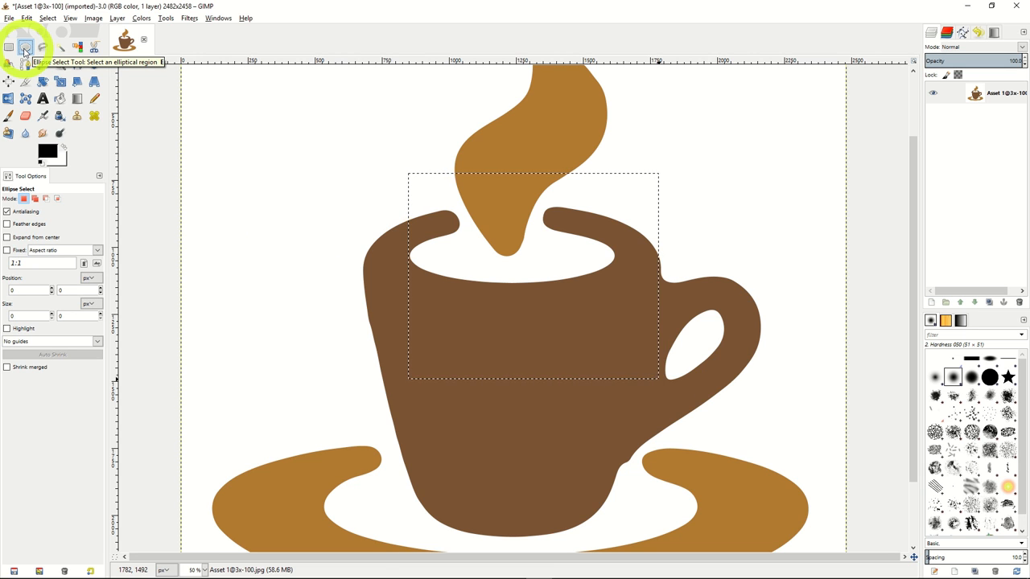
{"action": "left_click_drag", "start_coordinate": [414, 220], "coordinate": [656, 449]}
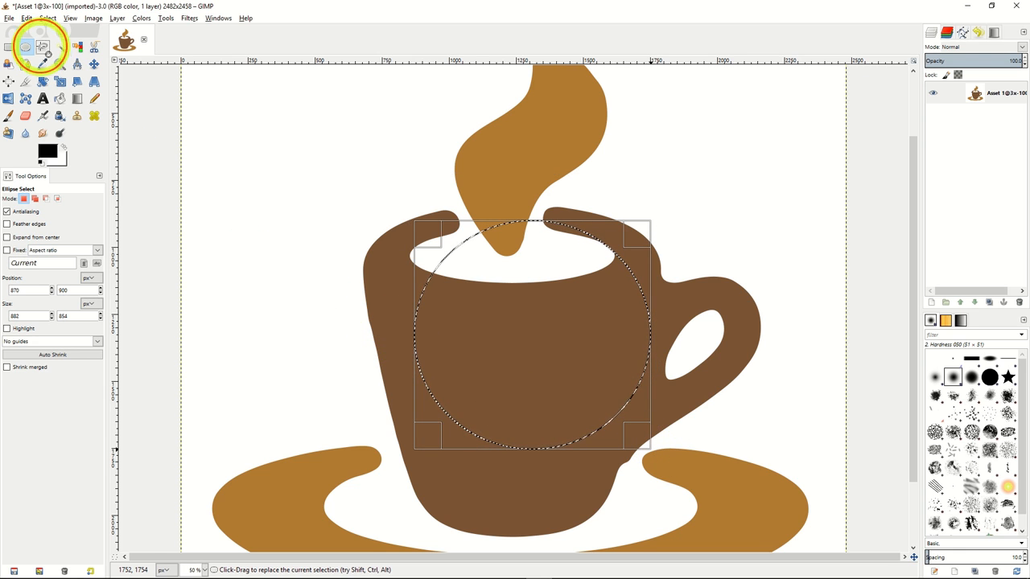
Step: Draw a freehand selection loosely around the cup with the Free Select tool
{"action": "left_click", "coordinate": [44, 48]}
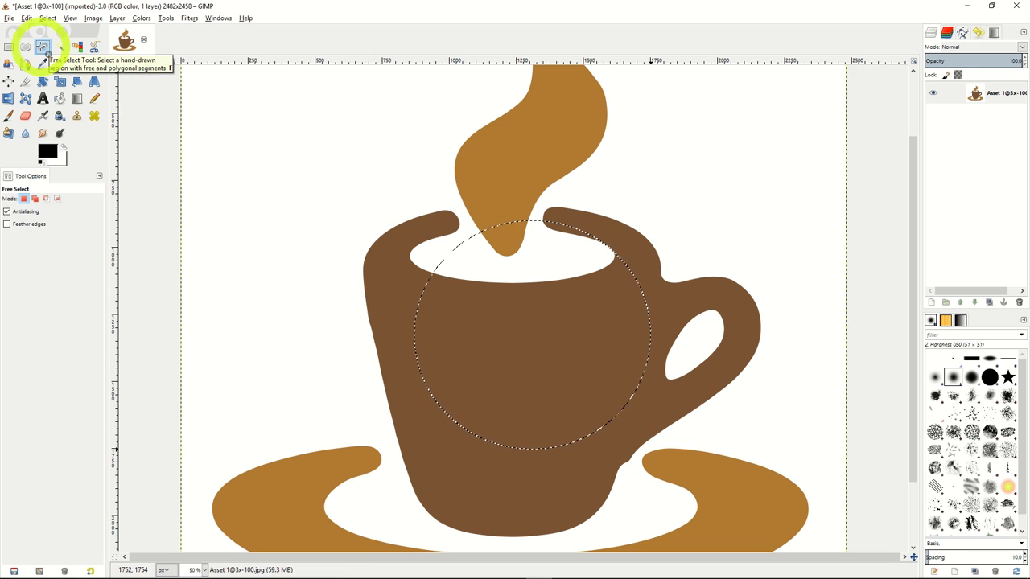
{"action": "mouse_move", "coordinate": [414, 392]}
{"action": "left_mouse_down"}
{"action": "mouse_move", "coordinate": [337, 314]}
{"action": "mouse_move", "coordinate": [341, 218]}
{"action": "mouse_move", "coordinate": [444, 173]}
{"action": "mouse_move", "coordinate": [576, 177]}
{"action": "mouse_move", "coordinate": [668, 197]}
{"action": "mouse_move", "coordinate": [737, 272]}
{"action": "mouse_move", "coordinate": [732, 377]}
{"action": "mouse_move", "coordinate": [709, 435]}
{"action": "mouse_move", "coordinate": [577, 517]}
{"action": "mouse_move", "coordinate": [499, 509]}
{"action": "mouse_move", "coordinate": [415, 478]}
{"action": "mouse_move", "coordinate": [382, 444]}
{"action": "mouse_move", "coordinate": [346, 342]}
{"action": "left_mouse_up"}
Step: Select the light brown steam shape above the cup with Fuzzy Select at a threshold of 15
{"action": "key", "text": "u"}
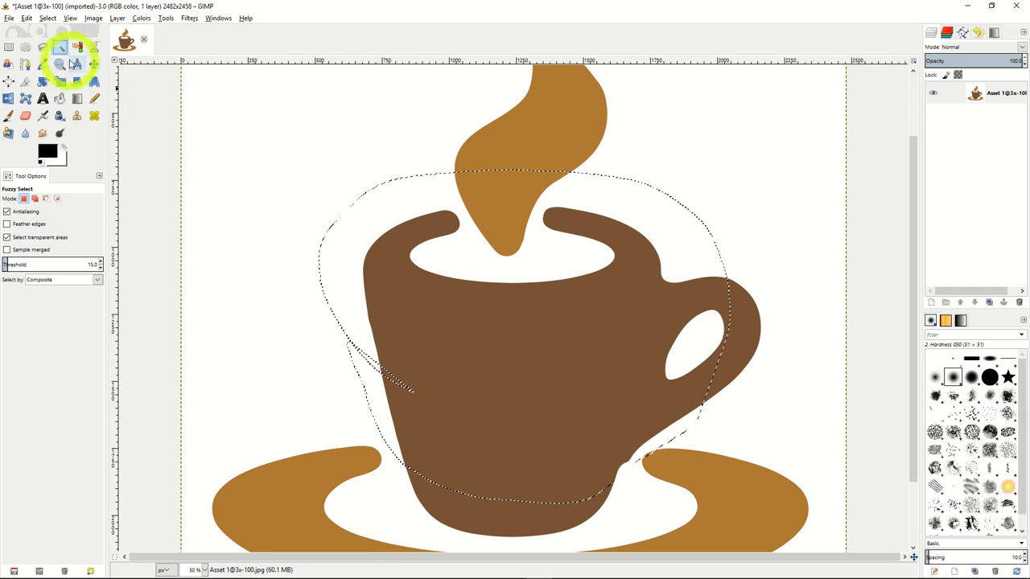
{"action": "left_click", "coordinate": [60, 47]}
{"action": "left_click", "coordinate": [539, 141]}
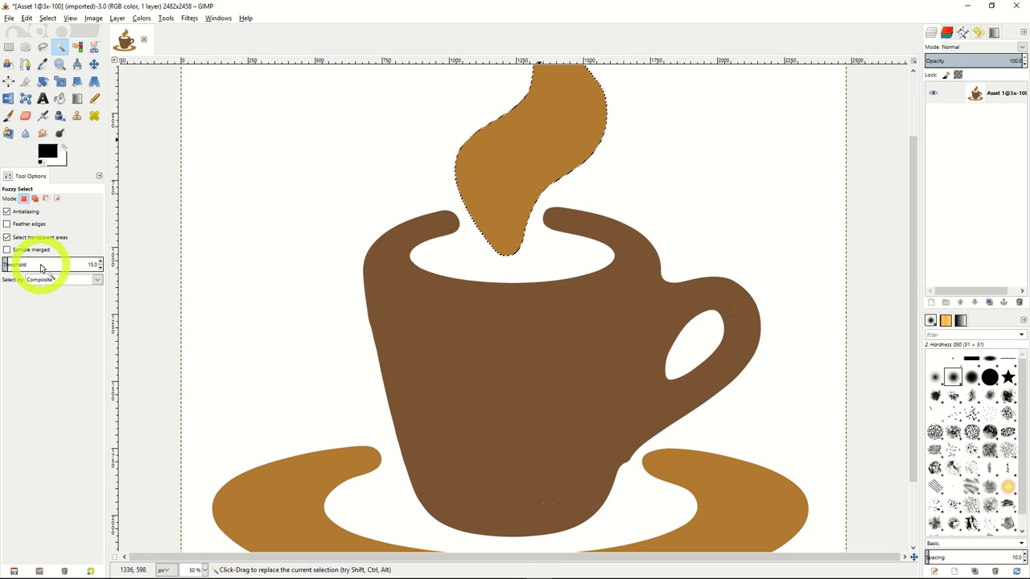
Step: Place Scissors Select points along the cup's left edge from the rim downward and move the middle one slightly off the edge
{"action": "left_click", "coordinate": [77, 48]}
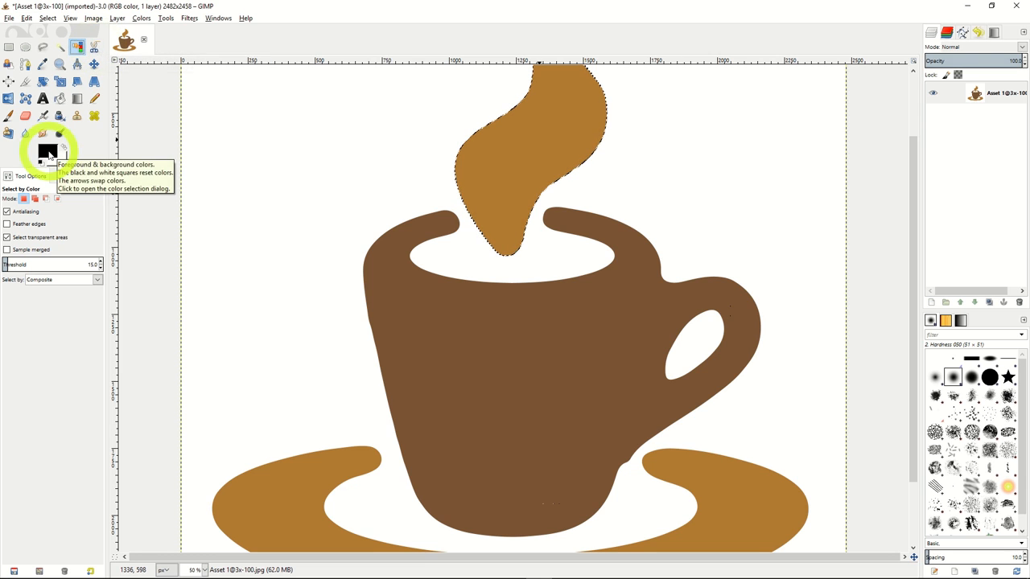
{"action": "left_click", "coordinate": [95, 50]}
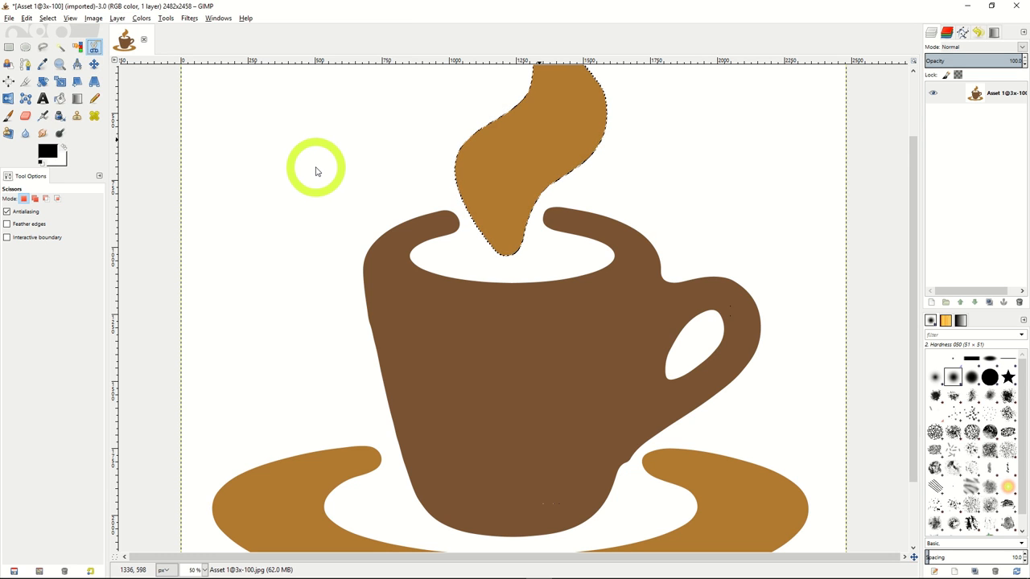
{"action": "left_click", "coordinate": [446, 210]}
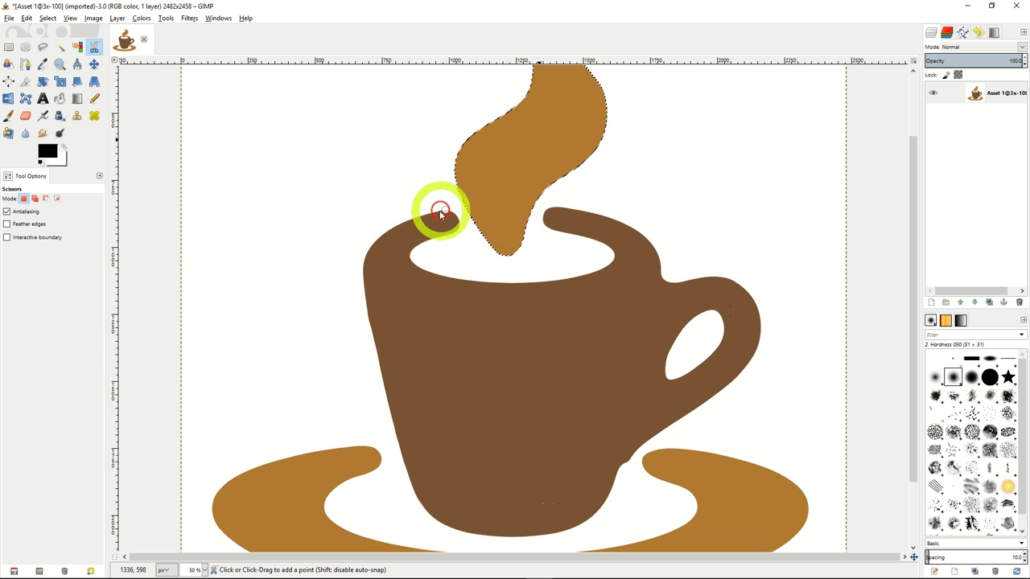
{"action": "left_click", "coordinate": [384, 231]}
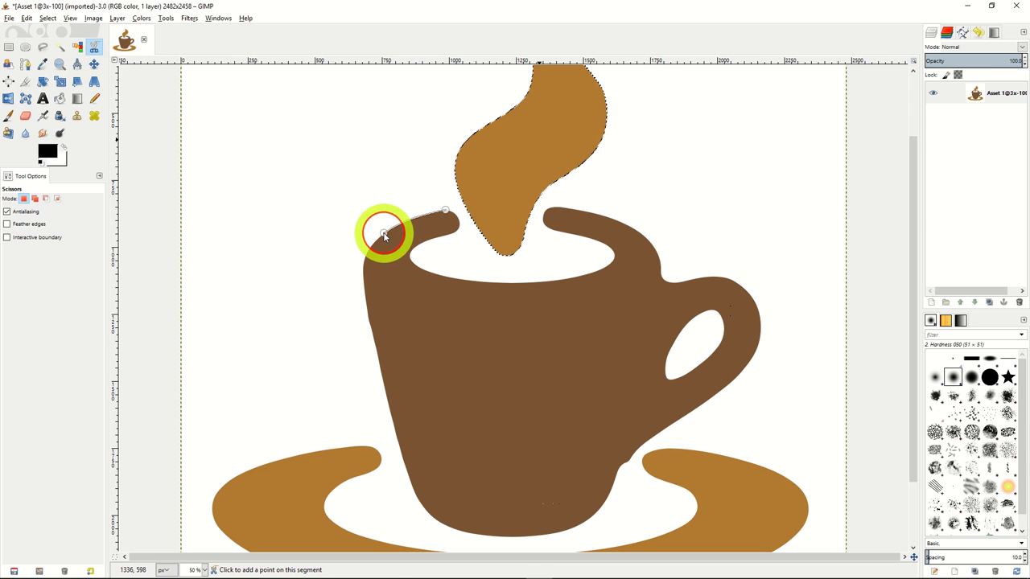
{"action": "left_click", "coordinate": [363, 265]}
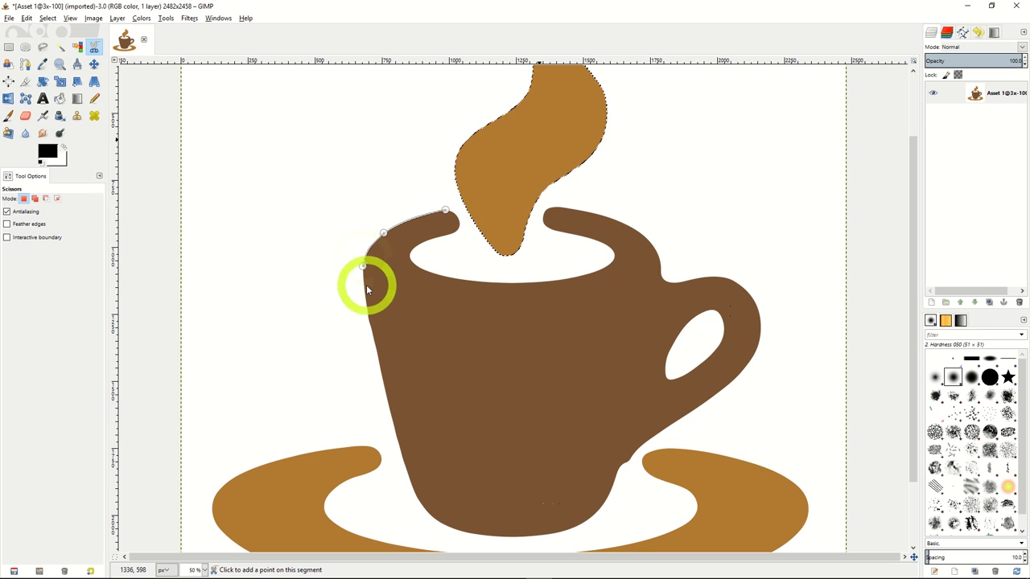
{"action": "left_click", "coordinate": [373, 334]}
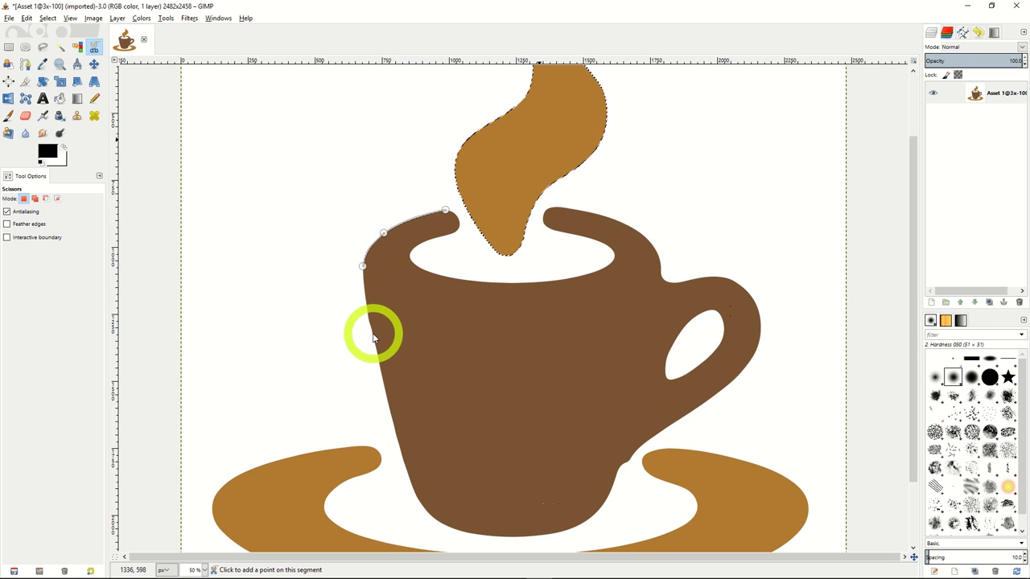
{"action": "left_click", "coordinate": [396, 434]}
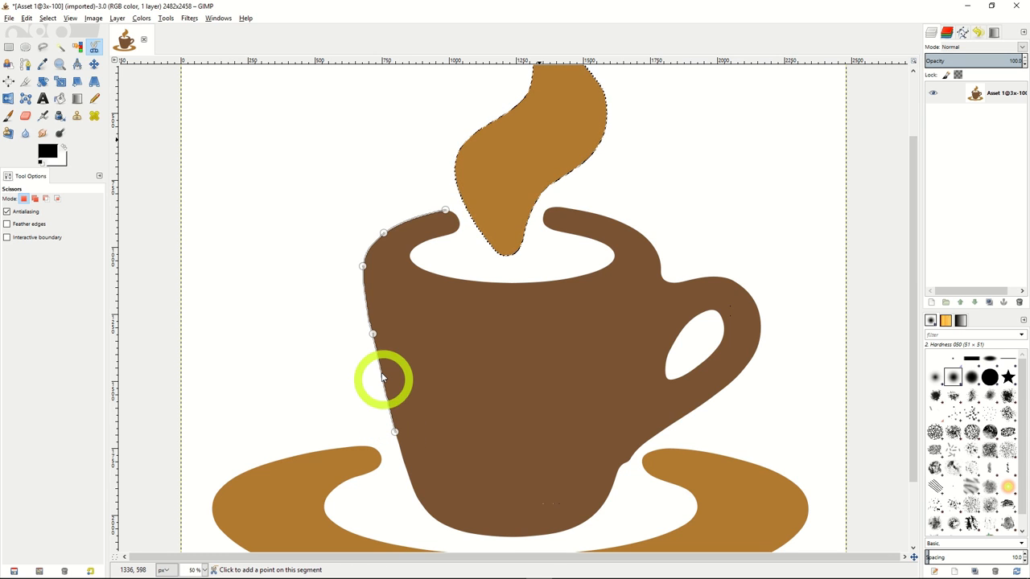
{"action": "left_click_drag", "start_coordinate": [372, 333], "coordinate": [363, 337]}
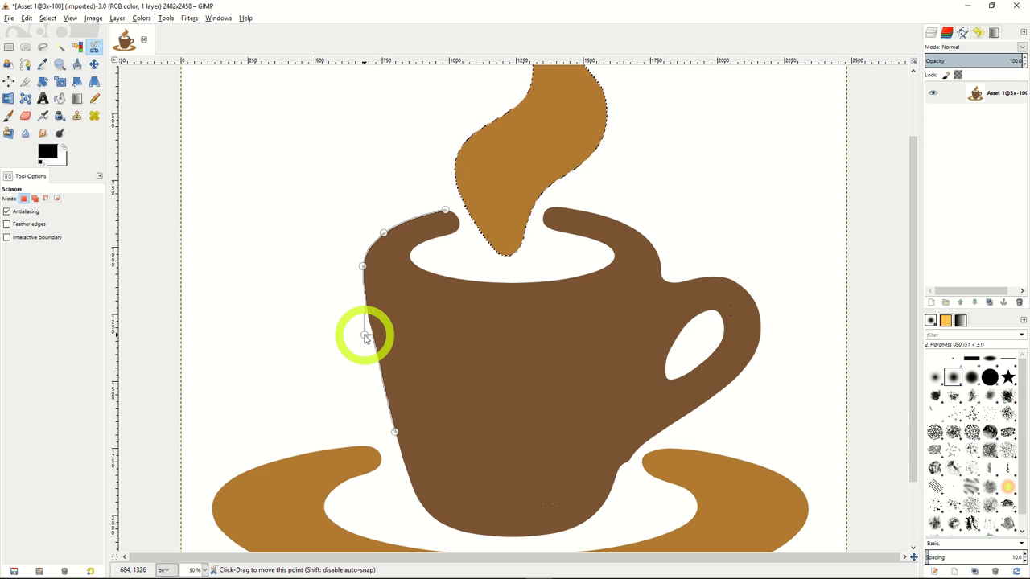
Step: Outline the cup loosely with Foreground Select and mark the rim, handle and body as foreground
{"action": "left_click", "coordinate": [9, 66]}
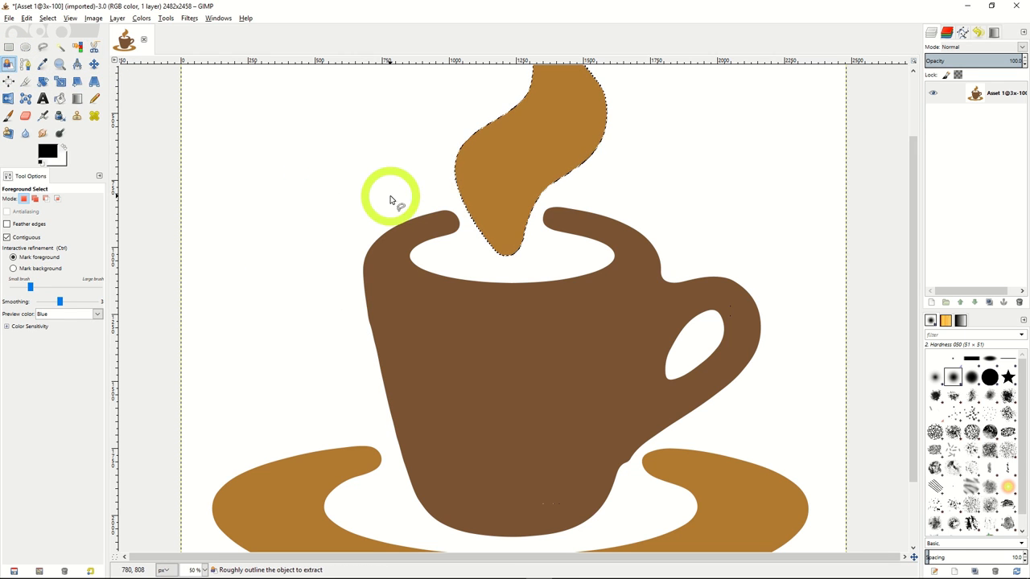
{"action": "mouse_move", "coordinate": [352, 210]}
{"action": "left_mouse_down"}
{"action": "mouse_move", "coordinate": [469, 196]}
{"action": "mouse_move", "coordinate": [672, 221]}
{"action": "mouse_move", "coordinate": [753, 242]}
{"action": "mouse_move", "coordinate": [784, 302]}
{"action": "mouse_move", "coordinate": [742, 452]}
{"action": "mouse_move", "coordinate": [714, 478]}
{"action": "mouse_move", "coordinate": [595, 531]}
{"action": "mouse_move", "coordinate": [531, 544]}
{"action": "mouse_move", "coordinate": [463, 540]}
{"action": "mouse_move", "coordinate": [367, 474]}
{"action": "mouse_move", "coordinate": [345, 377]}
{"action": "mouse_move", "coordinate": [354, 215]}
{"action": "left_mouse_up"}
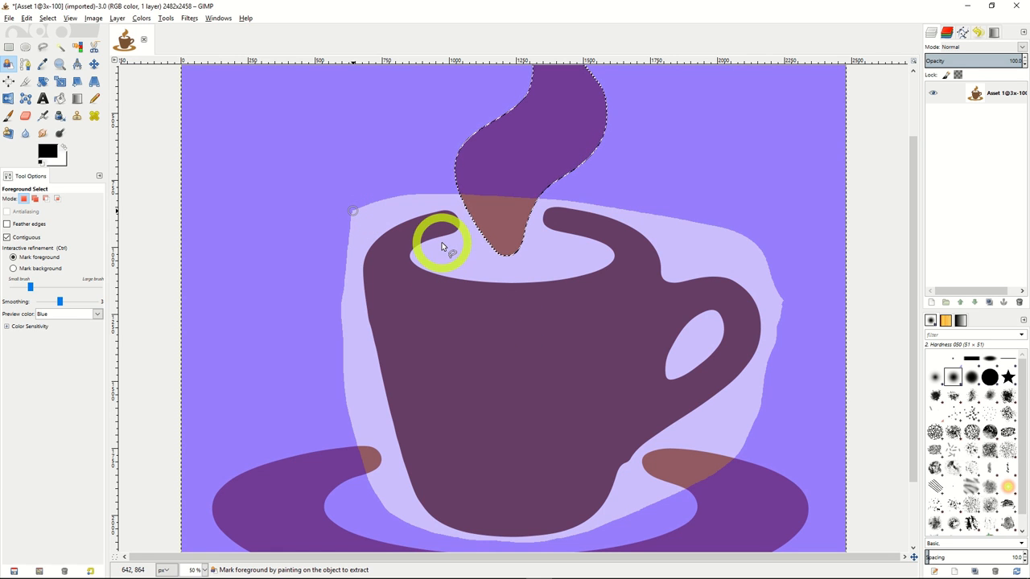
{"action": "mouse_move", "coordinate": [447, 228]}
{"action": "left_mouse_down"}
{"action": "mouse_move", "coordinate": [385, 270]}
{"action": "mouse_move", "coordinate": [403, 268]}
{"action": "mouse_move", "coordinate": [431, 354]}
{"action": "mouse_move", "coordinate": [478, 380]}
{"action": "mouse_move", "coordinate": [498, 443]}
{"action": "mouse_move", "coordinate": [540, 377]}
{"action": "mouse_move", "coordinate": [508, 427]}
{"action": "mouse_move", "coordinate": [591, 357]}
{"action": "mouse_move", "coordinate": [645, 330]}
{"action": "mouse_move", "coordinate": [634, 264]}
{"action": "mouse_move", "coordinate": [615, 242]}
{"action": "mouse_move", "coordinate": [560, 224]}
{"action": "mouse_move", "coordinate": [604, 248]}
{"action": "mouse_move", "coordinate": [620, 291]}
{"action": "mouse_move", "coordinate": [729, 295]}
{"action": "left_mouse_up"}
{"action": "mouse_move", "coordinate": [728, 367]}
{"action": "left_mouse_down"}
{"action": "mouse_move", "coordinate": [636, 408]}
{"action": "mouse_move", "coordinate": [647, 327]}
{"action": "mouse_move", "coordinate": [589, 485]}
{"action": "mouse_move", "coordinate": [538, 525]}
{"action": "mouse_move", "coordinate": [435, 520]}
{"action": "mouse_move", "coordinate": [495, 511]}
{"action": "mouse_move", "coordinate": [415, 401]}
{"action": "mouse_move", "coordinate": [371, 268]}
{"action": "mouse_move", "coordinate": [390, 296]}
{"action": "mouse_move", "coordinate": [516, 333]}
{"action": "mouse_move", "coordinate": [606, 294]}
{"action": "mouse_move", "coordinate": [593, 379]}
{"action": "mouse_move", "coordinate": [532, 457]}
{"action": "left_mouse_up"}
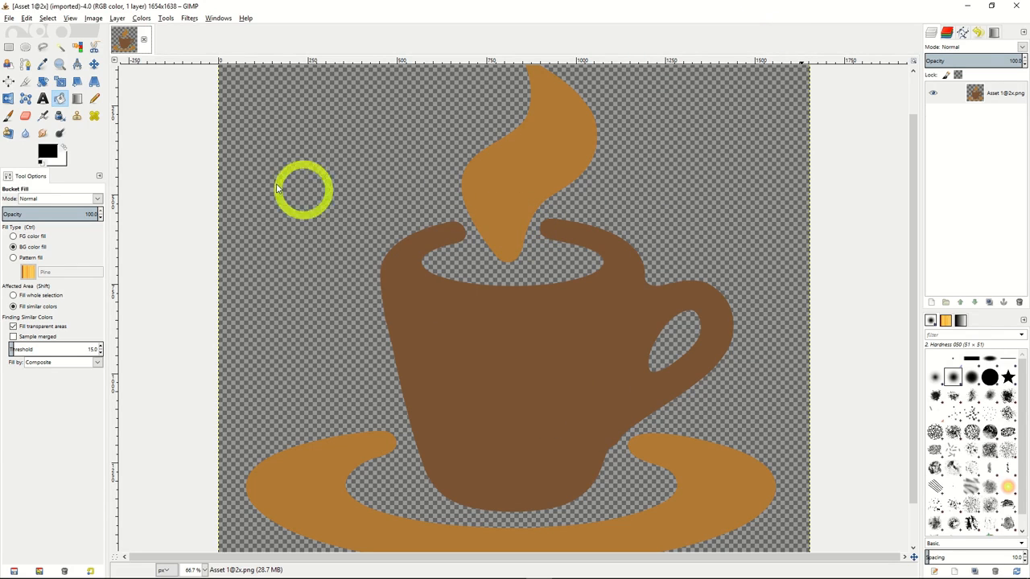
Step: Paint a black square outline about 250 px wide in the empty area beside the steam with the Paintbrush at size 20
{"action": "left_click", "coordinate": [8, 117]}
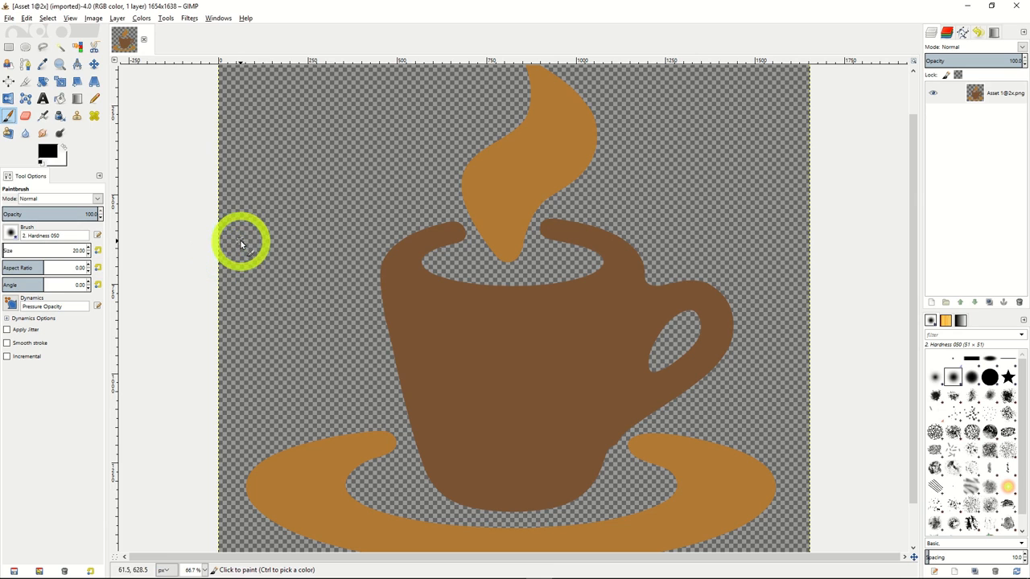
{"action": "mouse_move", "coordinate": [268, 128]}
{"action": "left_mouse_down"}
{"action": "mouse_move", "coordinate": [269, 161]}
{"action": "mouse_move", "coordinate": [287, 184]}
{"action": "mouse_move", "coordinate": [344, 186]}
{"action": "mouse_move", "coordinate": [352, 108]}
{"action": "mouse_move", "coordinate": [269, 113]}
{"action": "mouse_move", "coordinate": [267, 132]}
{"action": "left_mouse_up"}
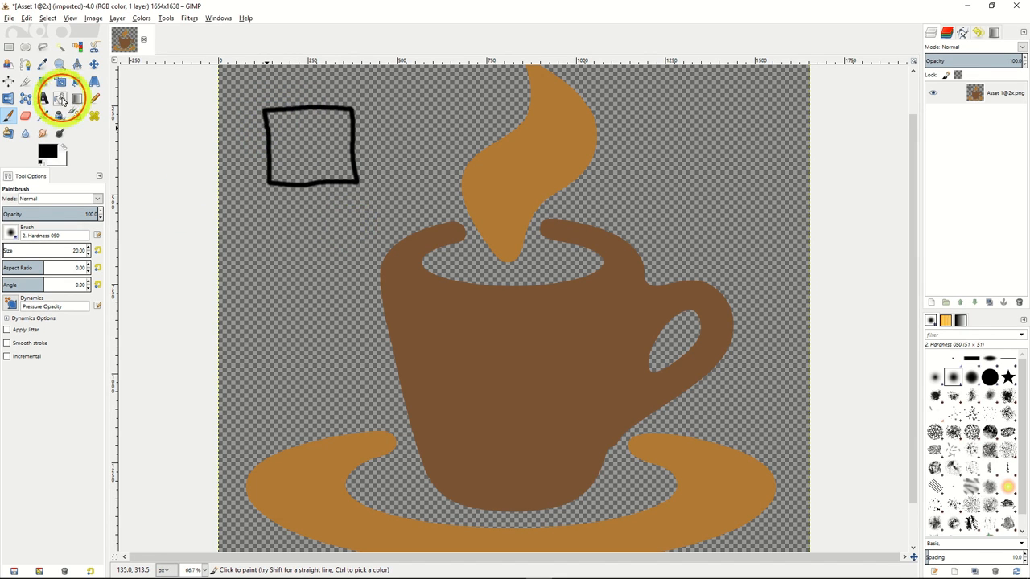
Step: Bucket-fill the square with the white background color, replacing that fill with the Pine pattern
{"action": "left_click", "coordinate": [61, 99]}
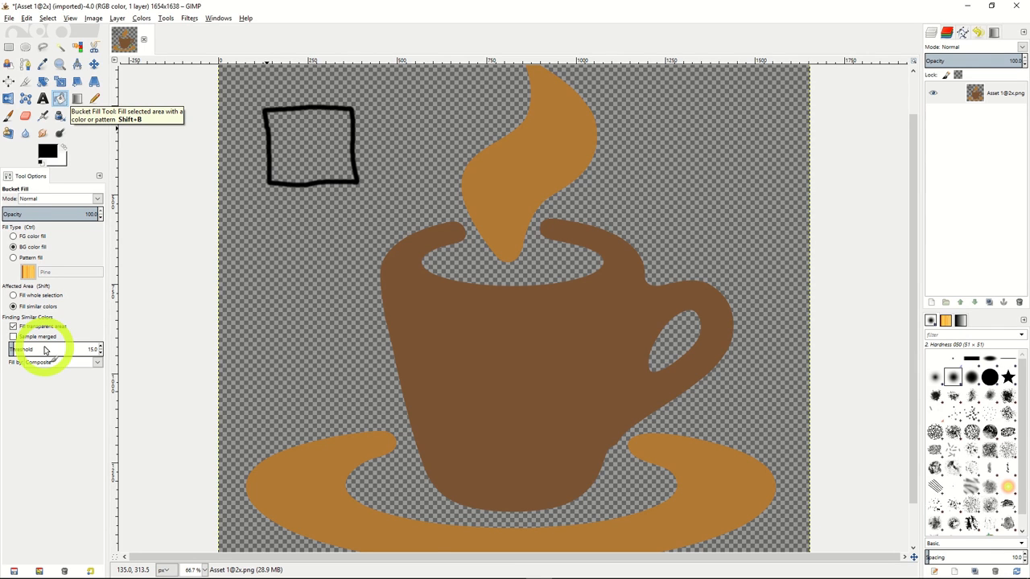
{"action": "left_click", "coordinate": [24, 247]}
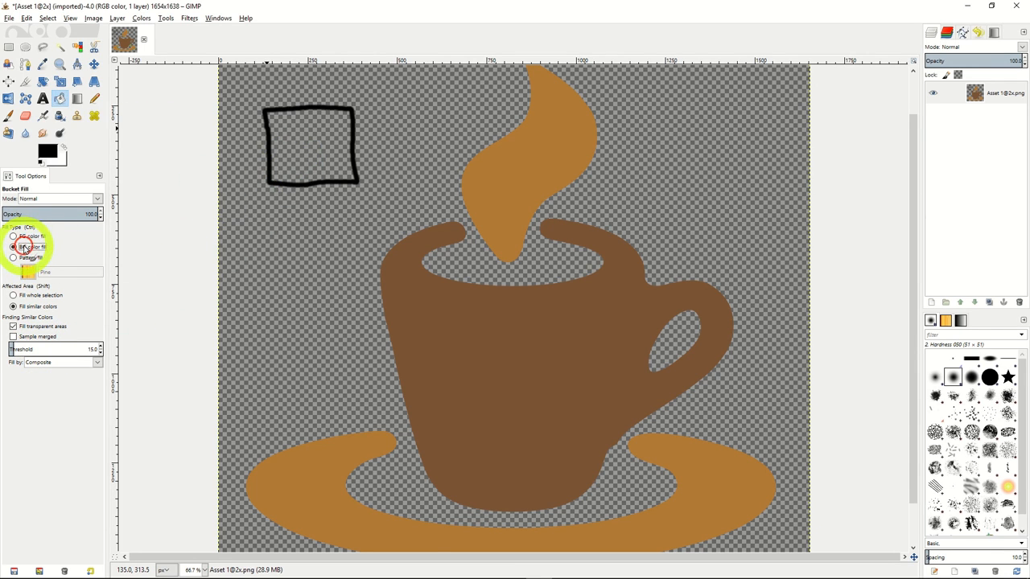
{"action": "left_click", "coordinate": [300, 147]}
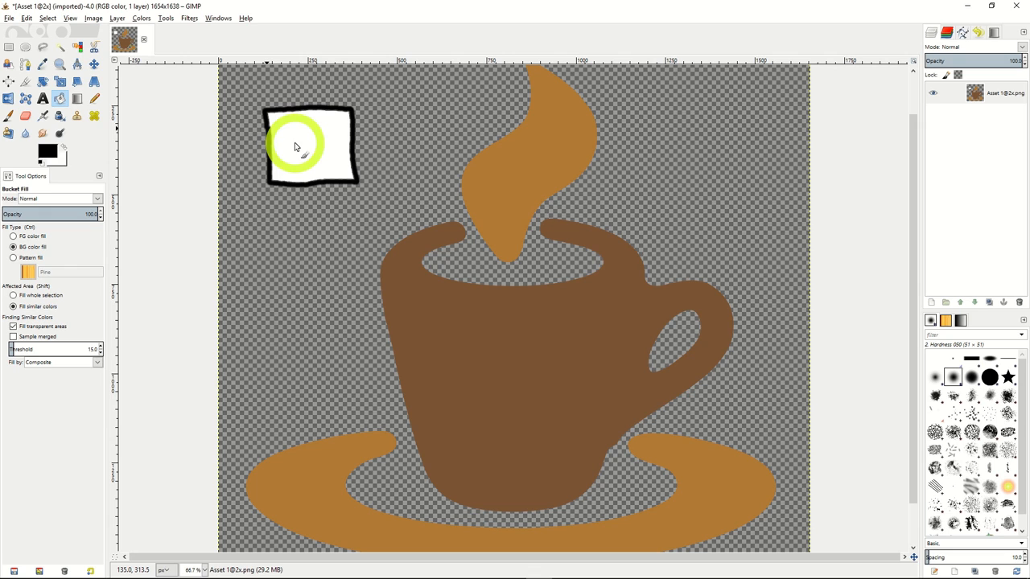
{"action": "left_click", "coordinate": [29, 258]}
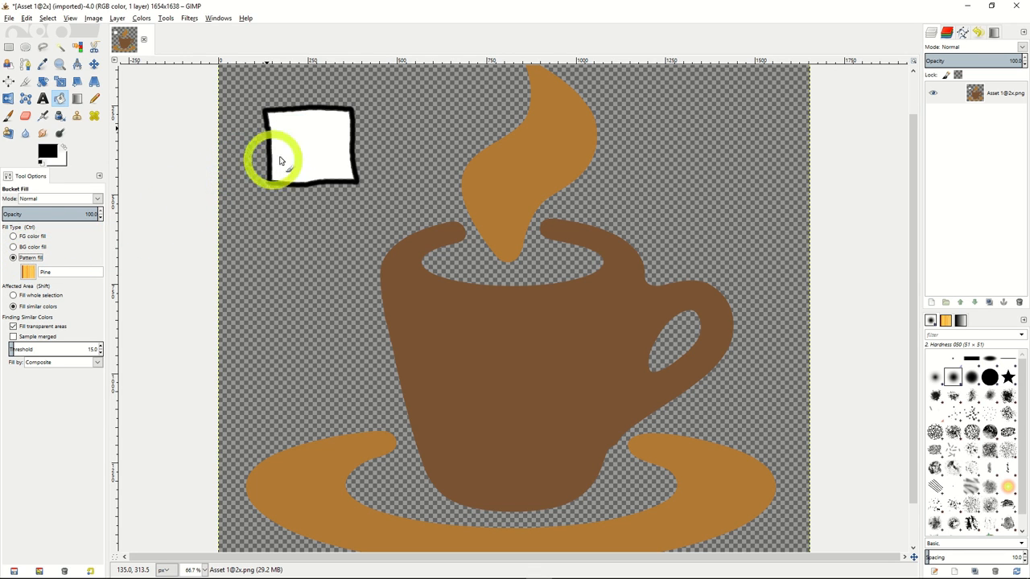
{"action": "left_click", "coordinate": [313, 151]}
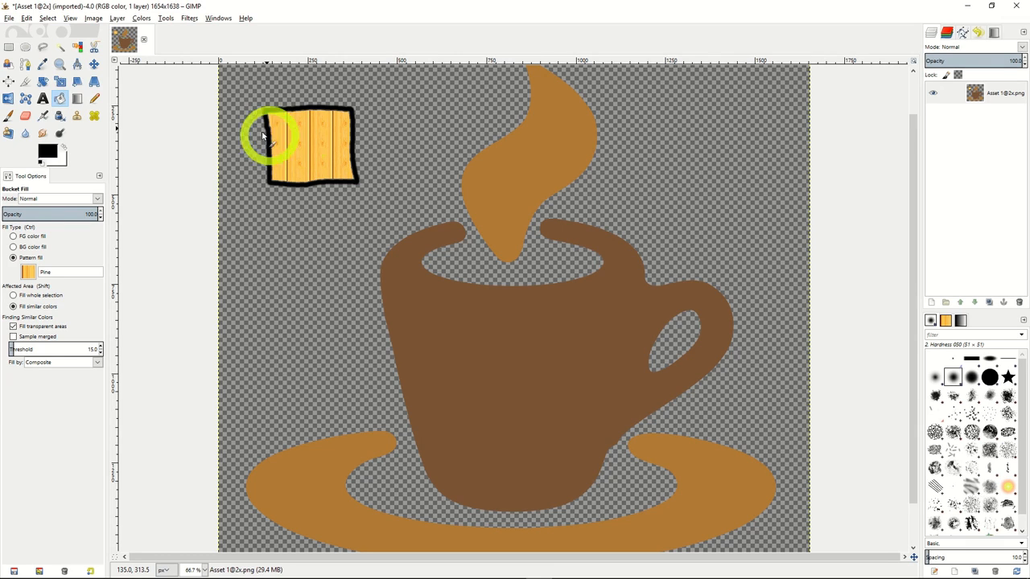
Step: Select about 239 × 186 px inside the square and apply a radial FG to BG gradient across it with the Blend tool
{"action": "left_click", "coordinate": [78, 100]}
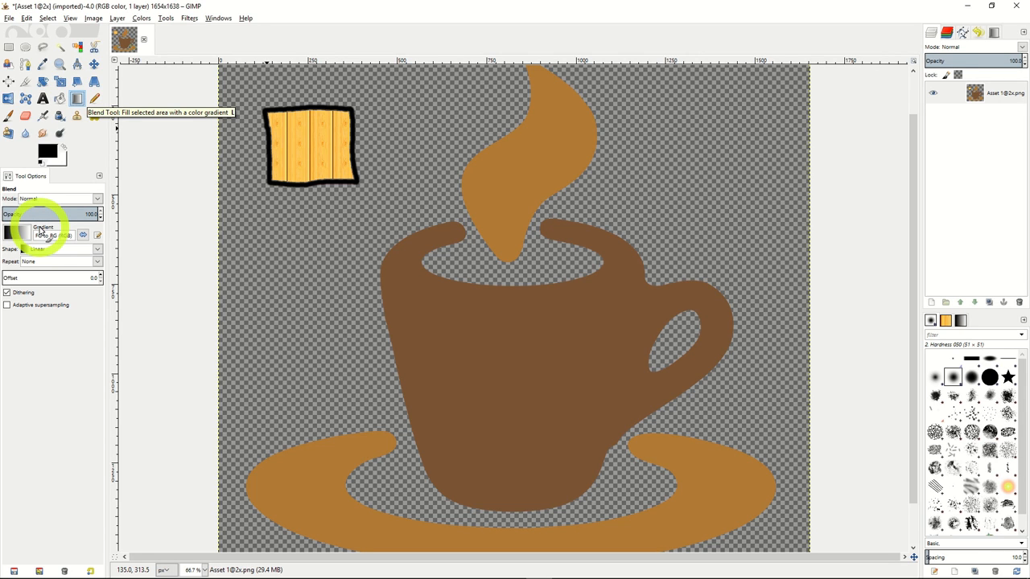
{"action": "left_click", "coordinate": [94, 250]}
{"action": "left_click", "coordinate": [51, 286]}
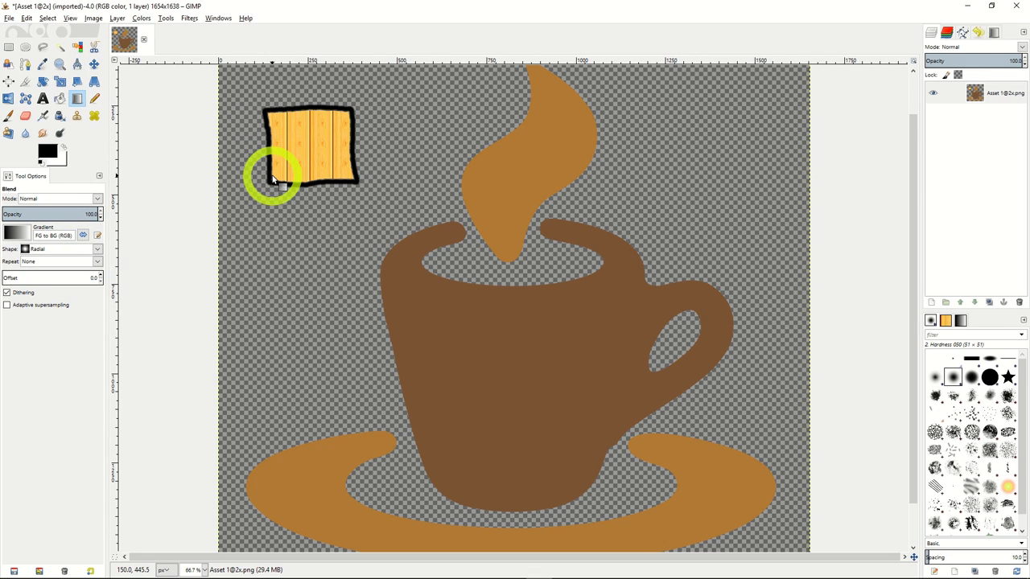
{"action": "key", "text": "r"}
{"action": "left_click_drag", "start_coordinate": [269, 110], "coordinate": [354, 182]}
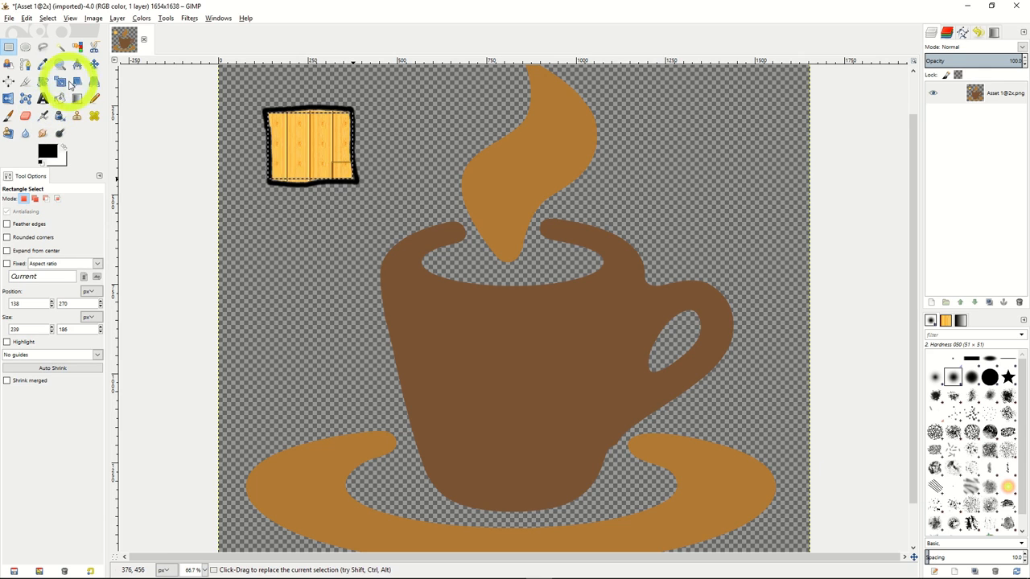
{"action": "left_click", "coordinate": [78, 98]}
{"action": "left_click_drag", "start_coordinate": [278, 167], "coordinate": [345, 121]}
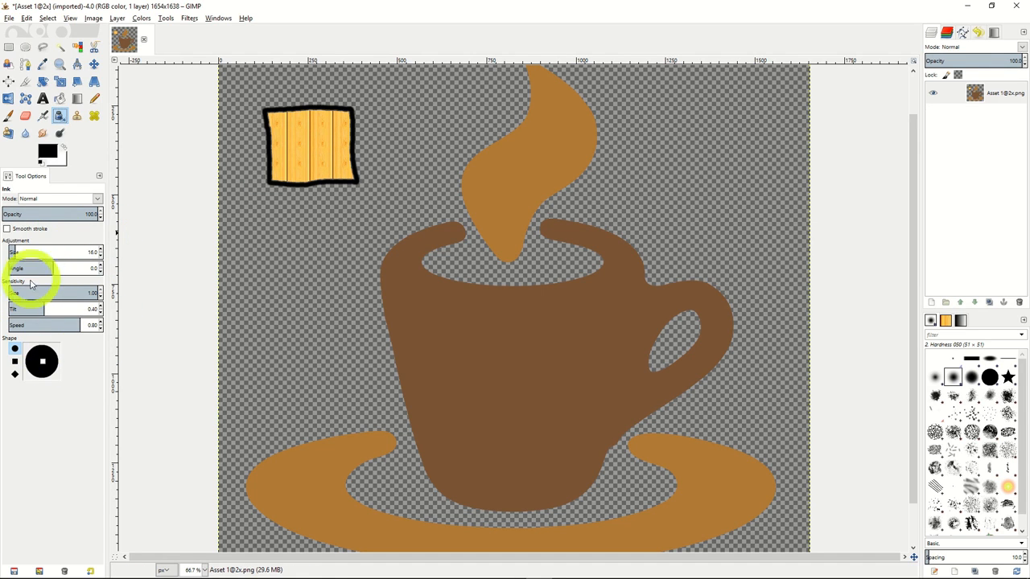
Step: Draw two eyes and a smile on the pine-filled square with the Ink tool at size 16
{"action": "mouse_move", "coordinate": [301, 119]}
{"action": "left_mouse_down"}
{"action": "mouse_move", "coordinate": [304, 136]}
{"action": "mouse_move", "coordinate": [318, 122]}
{"action": "mouse_move", "coordinate": [306, 163]}
{"action": "mouse_move", "coordinate": [349, 154]}
{"action": "left_mouse_up"}
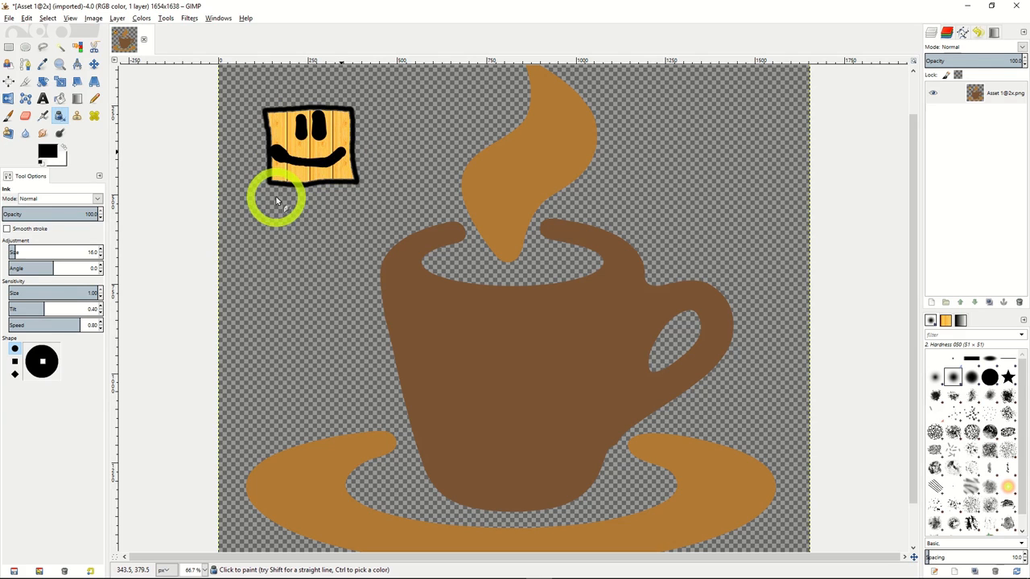
Step: Airbrush a rounded loop around the square face at size 20 with the flow set to 20.1
{"action": "left_click", "coordinate": [44, 116]}
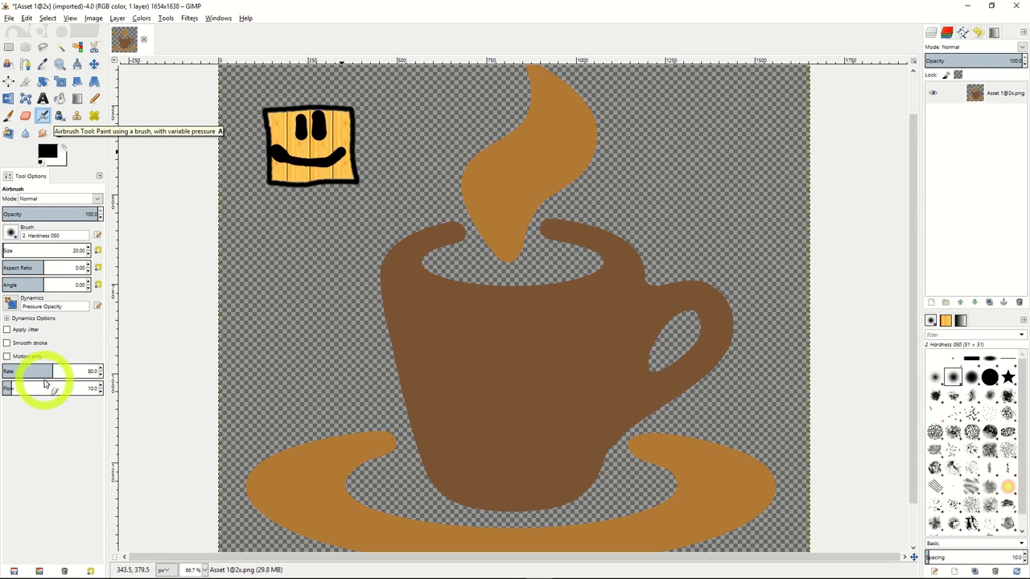
{"action": "left_click", "coordinate": [11, 390]}
{"action": "left_click_drag", "start_coordinate": [11, 391], "coordinate": [23, 391]}
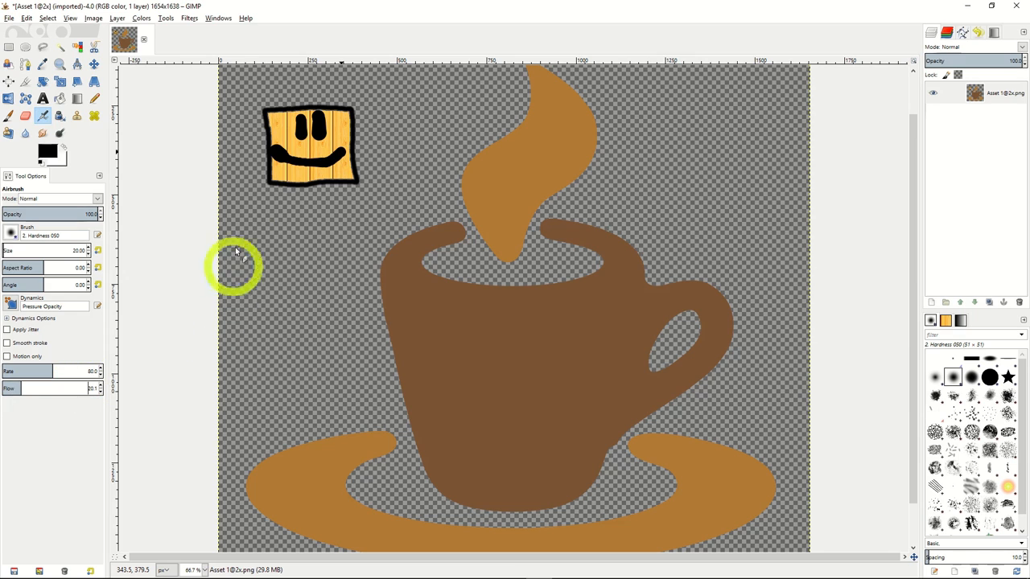
{"action": "mouse_move", "coordinate": [254, 108]}
{"action": "left_mouse_down"}
{"action": "mouse_move", "coordinate": [248, 181]}
{"action": "mouse_move", "coordinate": [267, 206]}
{"action": "mouse_move", "coordinate": [340, 210]}
{"action": "mouse_move", "coordinate": [374, 199]}
{"action": "mouse_move", "coordinate": [389, 136]}
{"action": "mouse_move", "coordinate": [375, 96]}
{"action": "mouse_move", "coordinate": [251, 109]}
{"action": "left_mouse_up"}
Step: Set the Airbrush flow to 30 and spray a curving, looping stroke around the lower and right sides of the loop
{"action": "left_click_drag", "start_coordinate": [22, 392], "coordinate": [83, 391]}
{"action": "left_click_drag", "start_coordinate": [104, 390], "coordinate": [117, 390]}
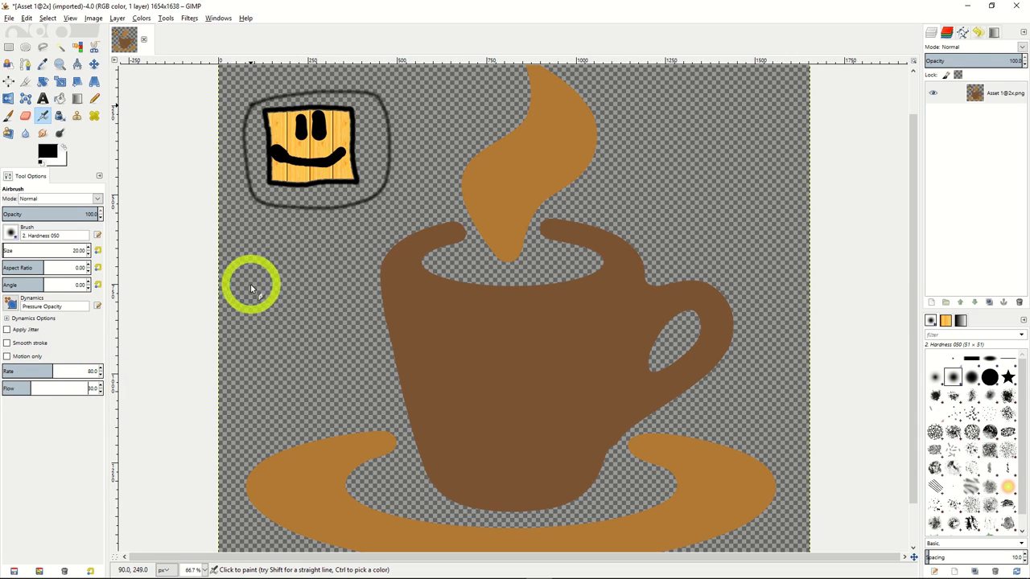
{"action": "mouse_move", "coordinate": [287, 218]}
{"action": "left_mouse_down"}
{"action": "mouse_move", "coordinate": [389, 209]}
{"action": "mouse_move", "coordinate": [416, 185]}
{"action": "mouse_move", "coordinate": [419, 157]}
{"action": "mouse_move", "coordinate": [401, 126]}
{"action": "mouse_move", "coordinate": [408, 104]}
{"action": "mouse_move", "coordinate": [389, 98]}
{"action": "mouse_move", "coordinate": [421, 135]}
{"action": "mouse_move", "coordinate": [430, 187]}
{"action": "mouse_move", "coordinate": [364, 230]}
{"action": "left_mouse_up"}
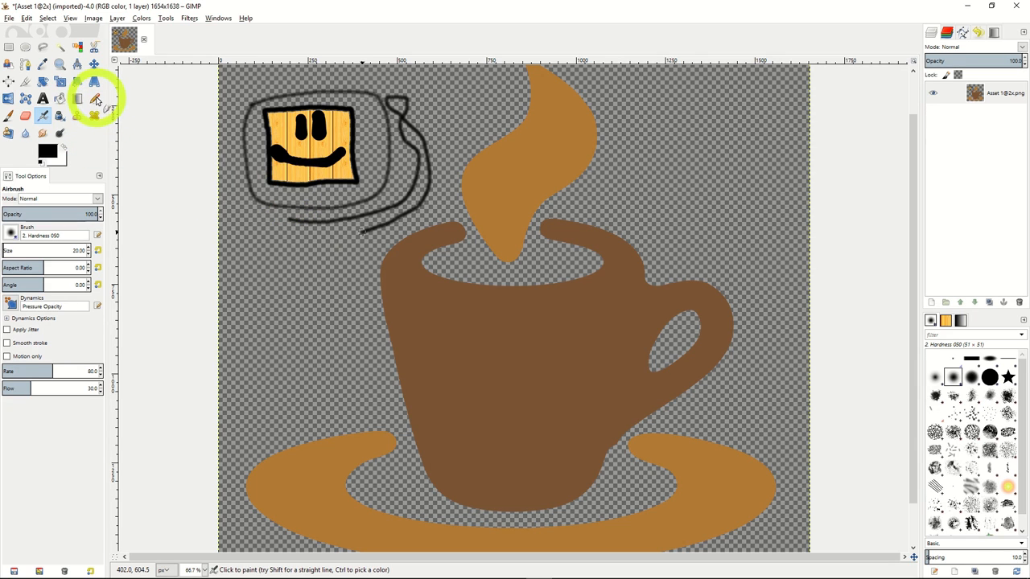
Step: Draw a horizontal Pencil line about 350 px long near the image's top and short slanted strokes on the square's top edge
{"action": "left_click", "coordinate": [95, 99]}
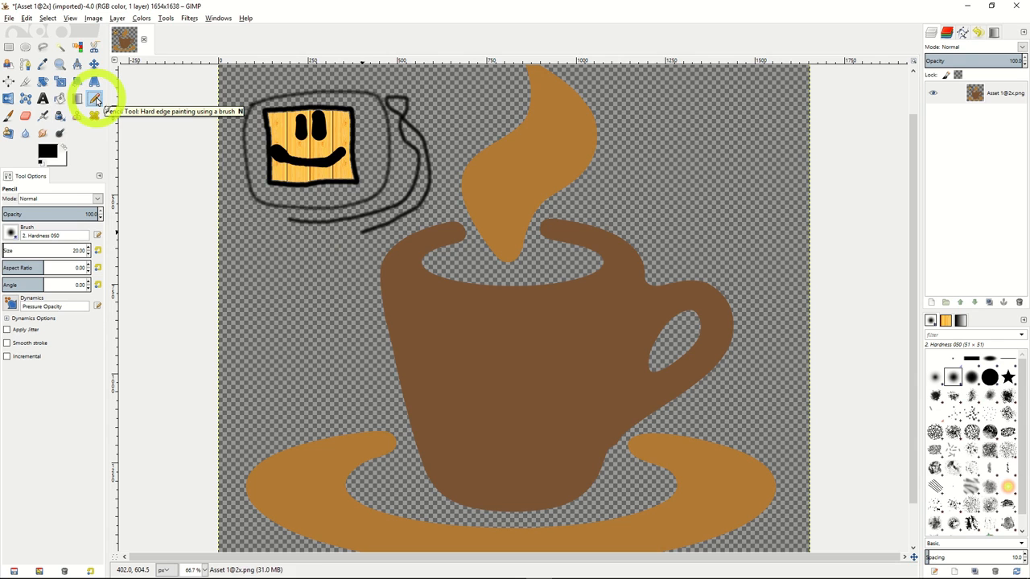
{"action": "left_click_drag", "start_coordinate": [359, 81], "coordinate": [485, 79]}
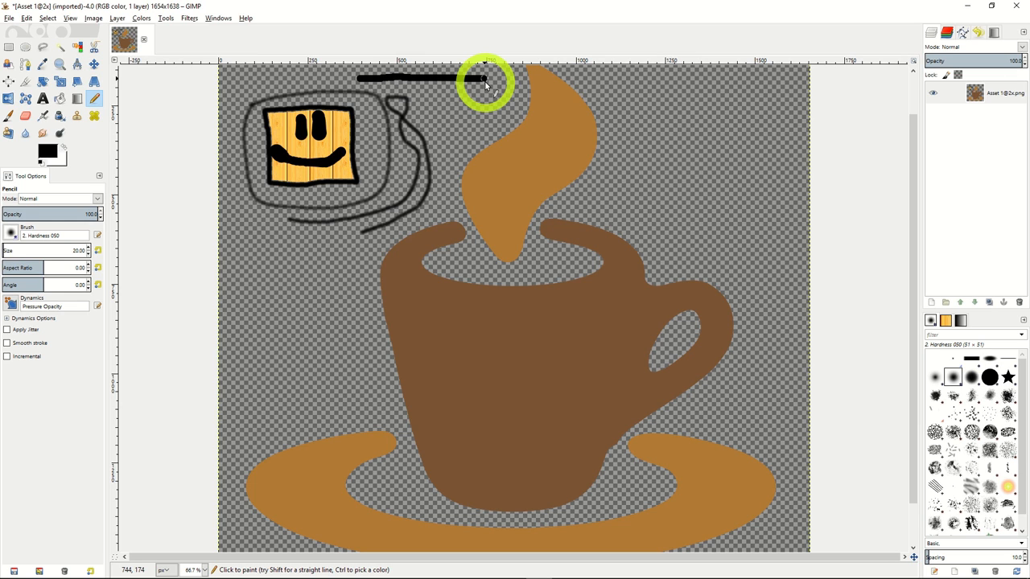
{"action": "left_click", "coordinate": [281, 99]}
{"action": "left_click_drag", "start_coordinate": [285, 103], "coordinate": [346, 97]}
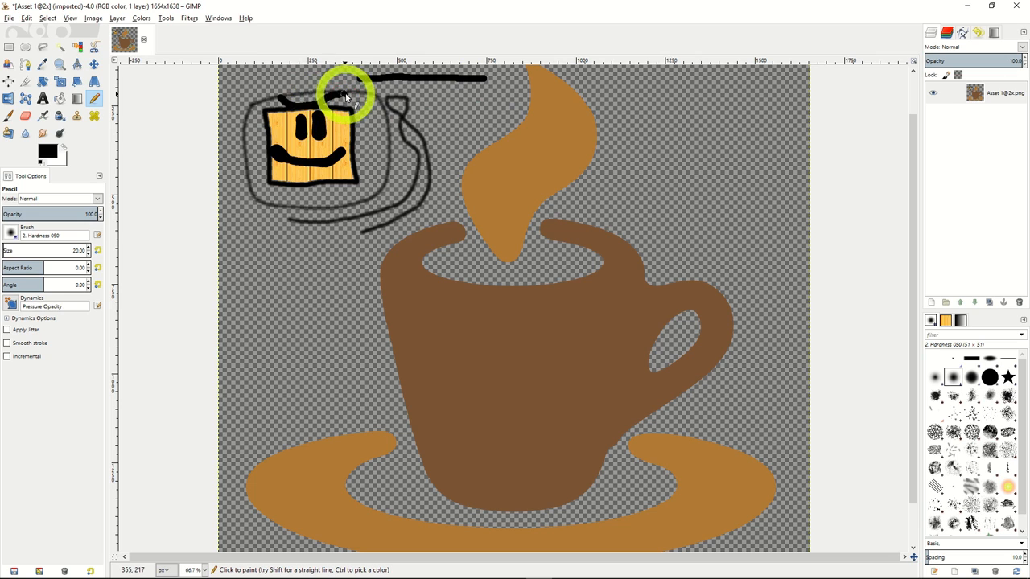
Step: Erase along the pencil strokes at the square's top edge with the Eraser at size 20
{"action": "left_click", "coordinate": [25, 115]}
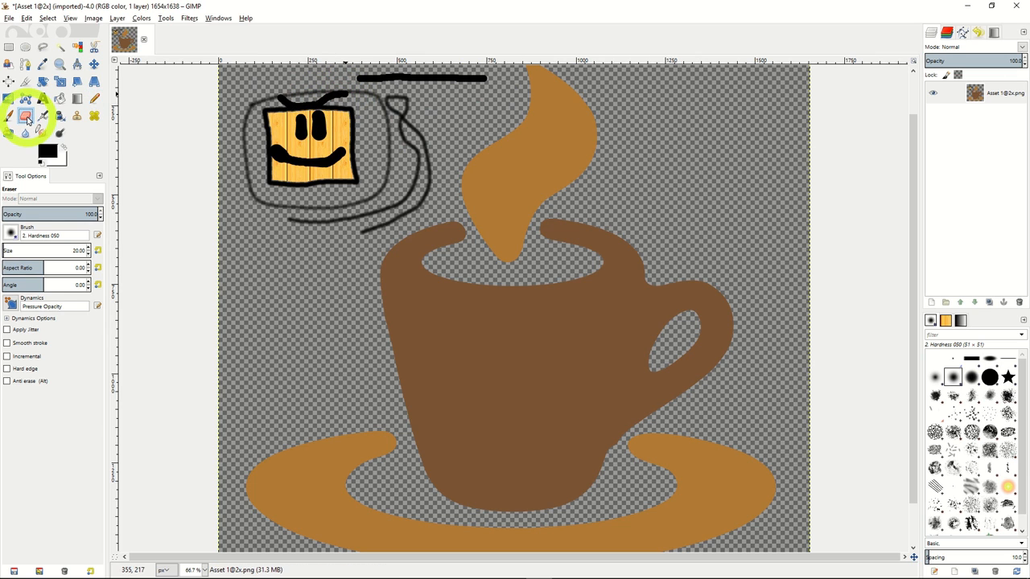
{"action": "left_click_drag", "start_coordinate": [299, 142], "coordinate": [317, 142]}
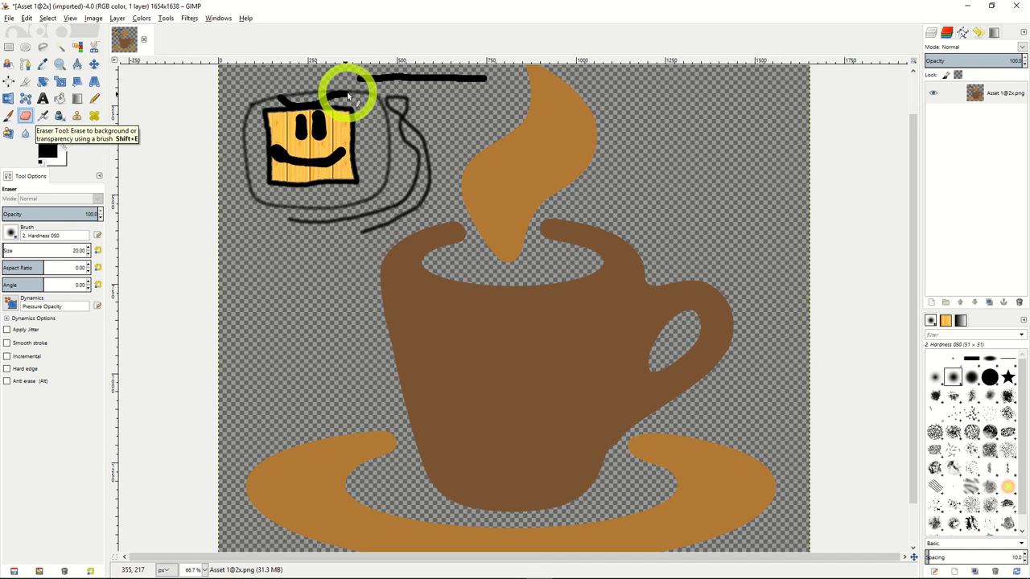
{"action": "mouse_move", "coordinate": [347, 95]}
{"action": "left_mouse_down"}
{"action": "mouse_move", "coordinate": [322, 105]}
{"action": "mouse_move", "coordinate": [346, 95]}
{"action": "mouse_move", "coordinate": [275, 100]}
{"action": "mouse_move", "coordinate": [355, 98]}
{"action": "mouse_move", "coordinate": [295, 99]}
{"action": "left_mouse_up"}
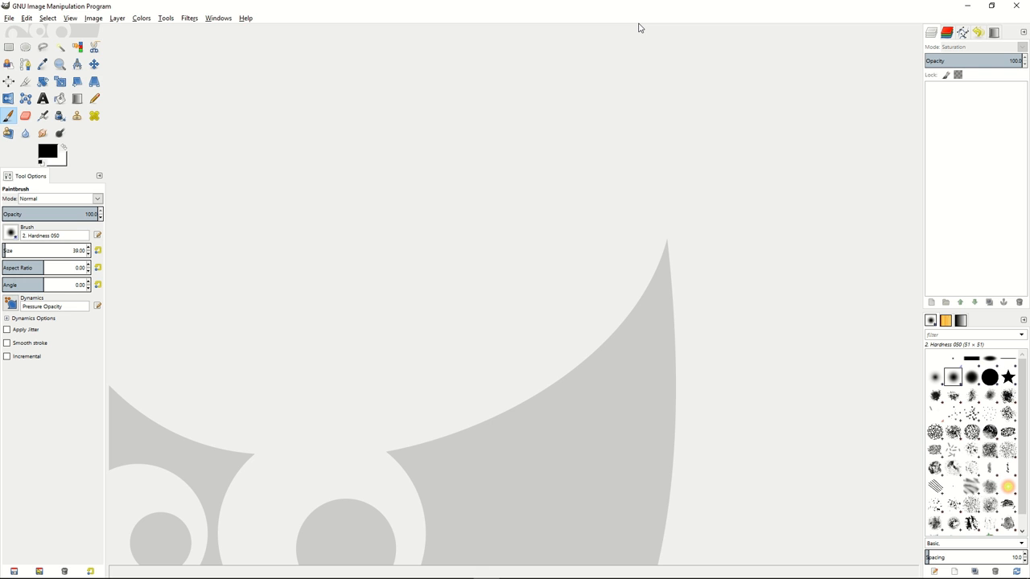
Step: Open the recently used photo o-HEAD-OUT-WINDOW-SMILING-facebook
{"action": "left_click", "coordinate": [10, 19]}
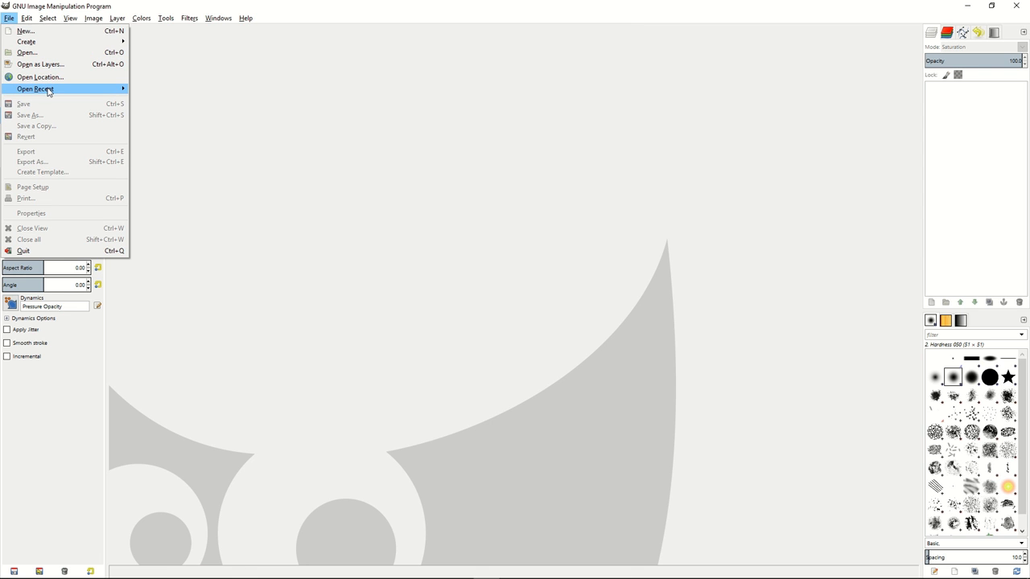
{"action": "mouse_move", "coordinate": [40, 89]}
{"action": "left_click", "coordinate": [191, 94]}
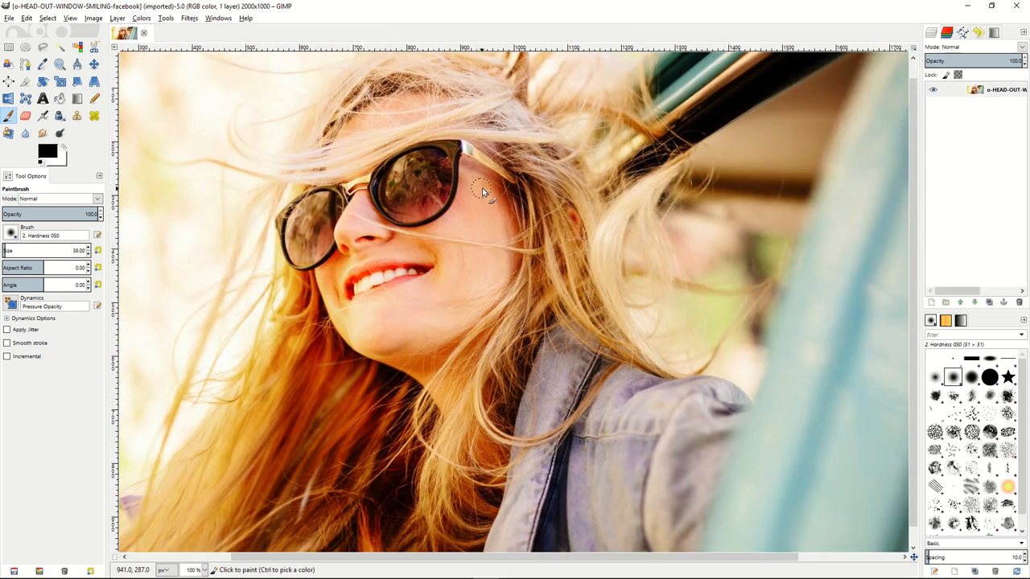
Step: Add a new transparent layer above the photo and give it a White (full opacity) layer mask
{"action": "key", "text": "minus"}
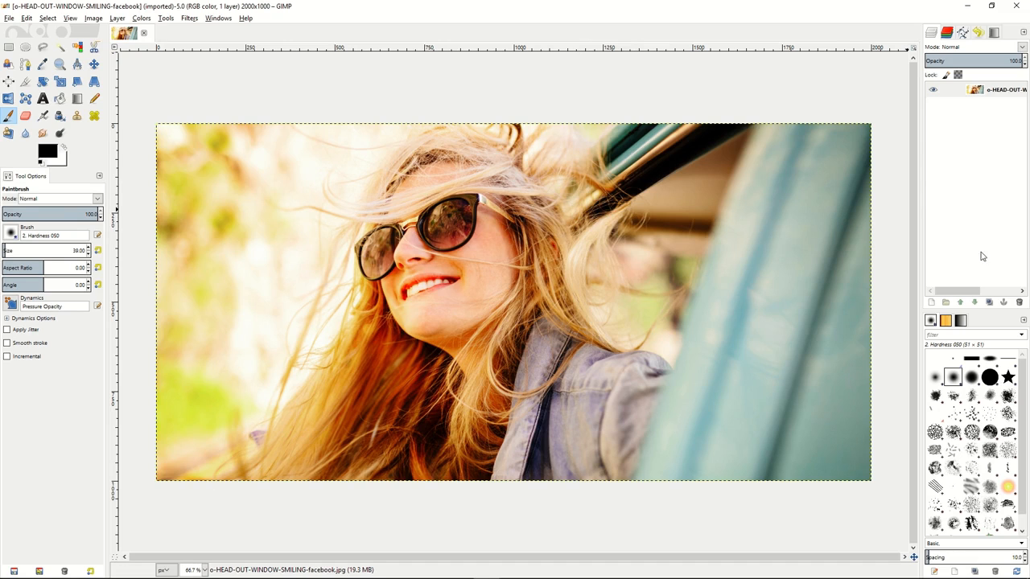
{"action": "right_click", "coordinate": [955, 135]}
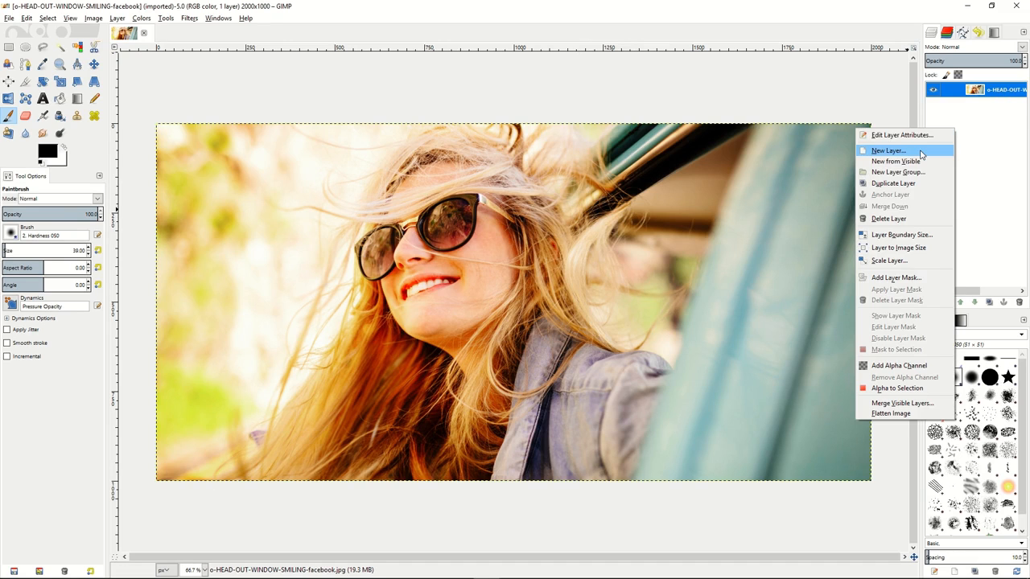
{"action": "left_click", "coordinate": [889, 147]}
{"action": "left_click", "coordinate": [922, 237]}
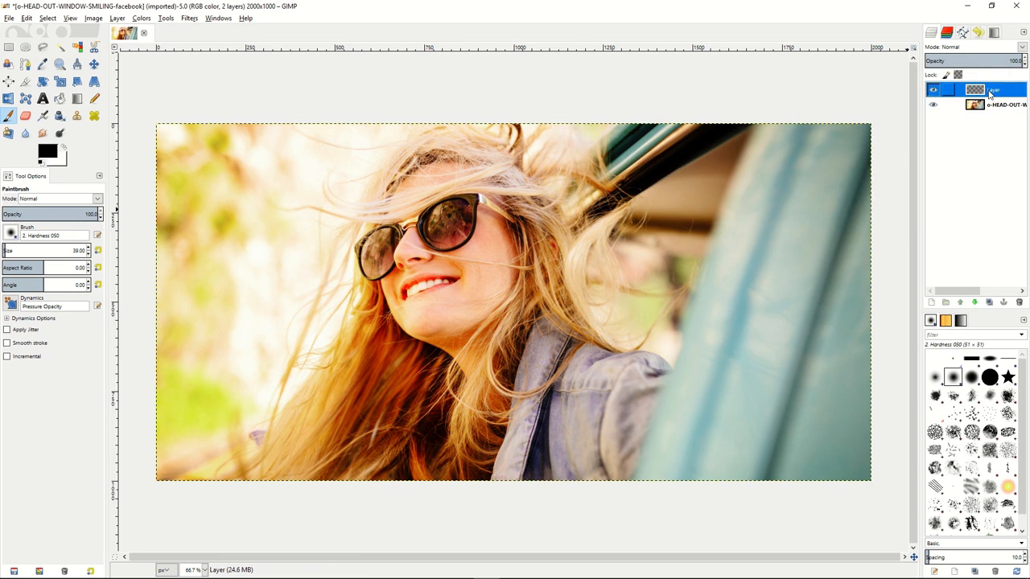
{"action": "right_click", "coordinate": [990, 95]}
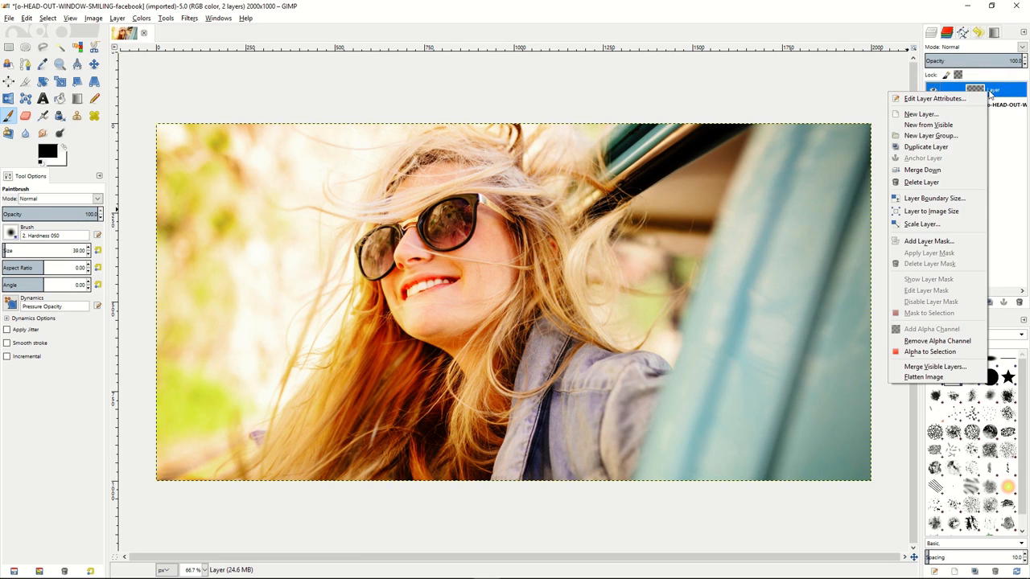
{"action": "left_click", "coordinate": [931, 241]}
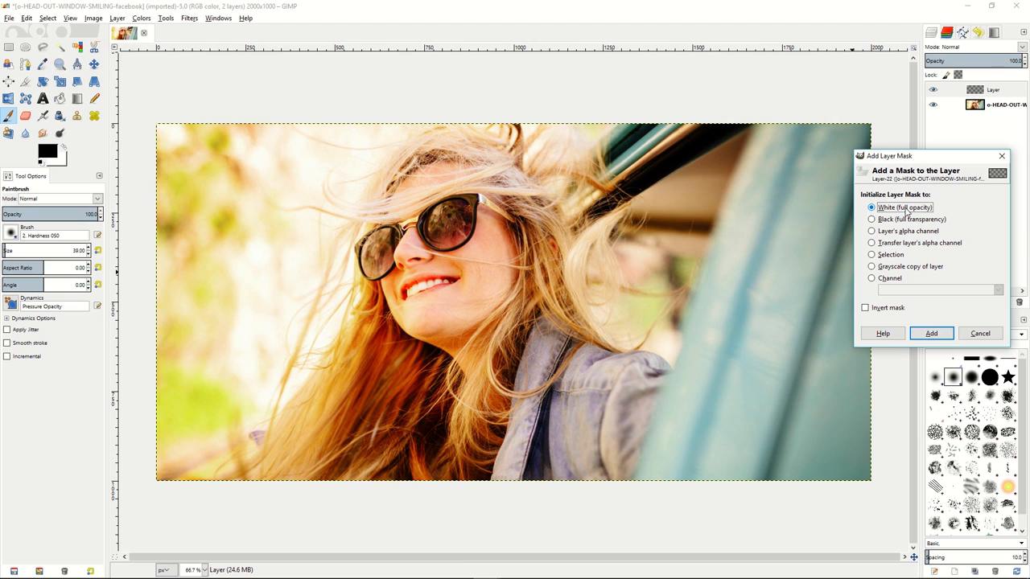
{"action": "left_click", "coordinate": [930, 333]}
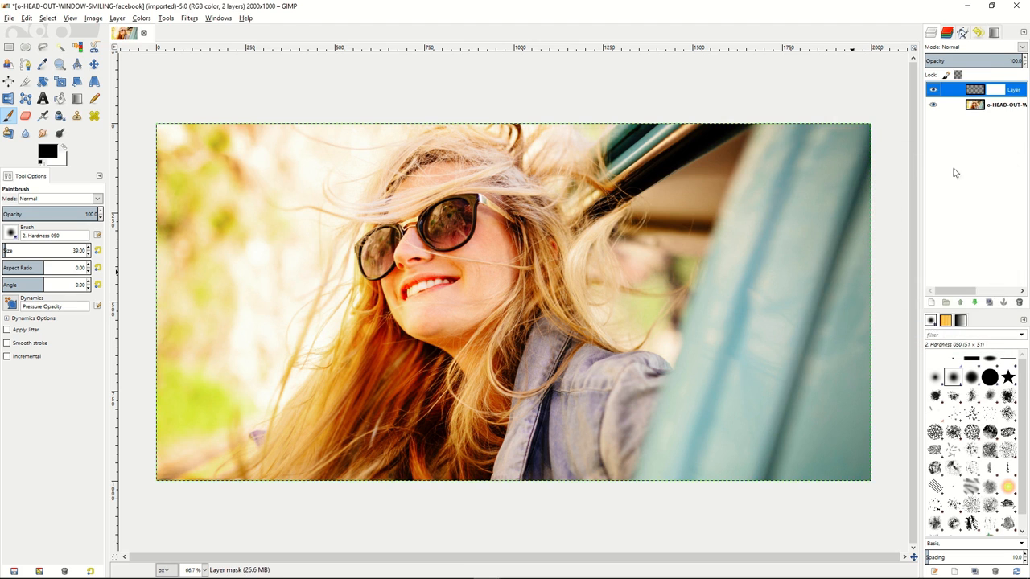
Step: Set the new layer's blend mode to Saturation at 100 opacity
{"action": "left_click", "coordinate": [969, 48]}
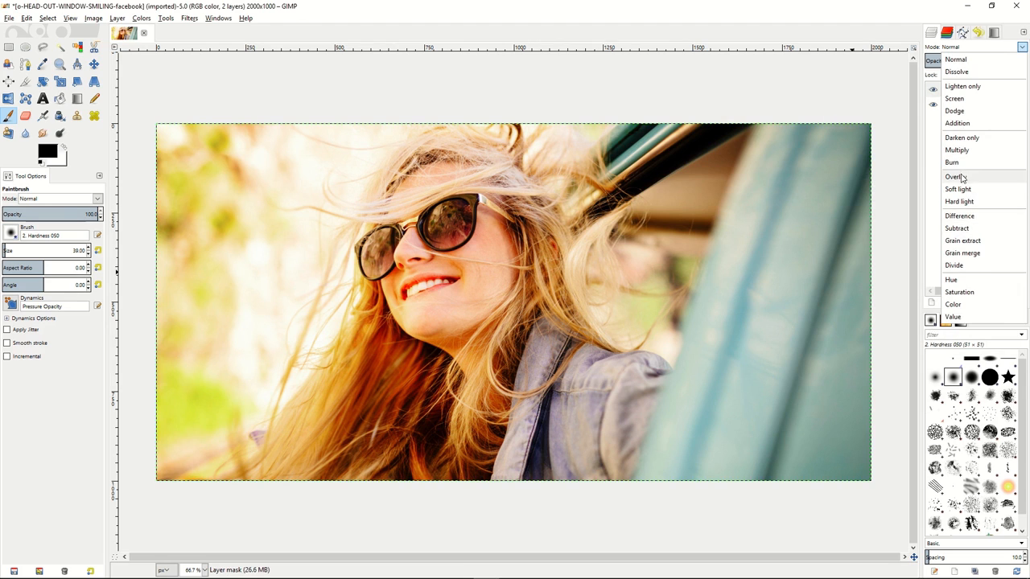
{"action": "left_click", "coordinate": [959, 292]}
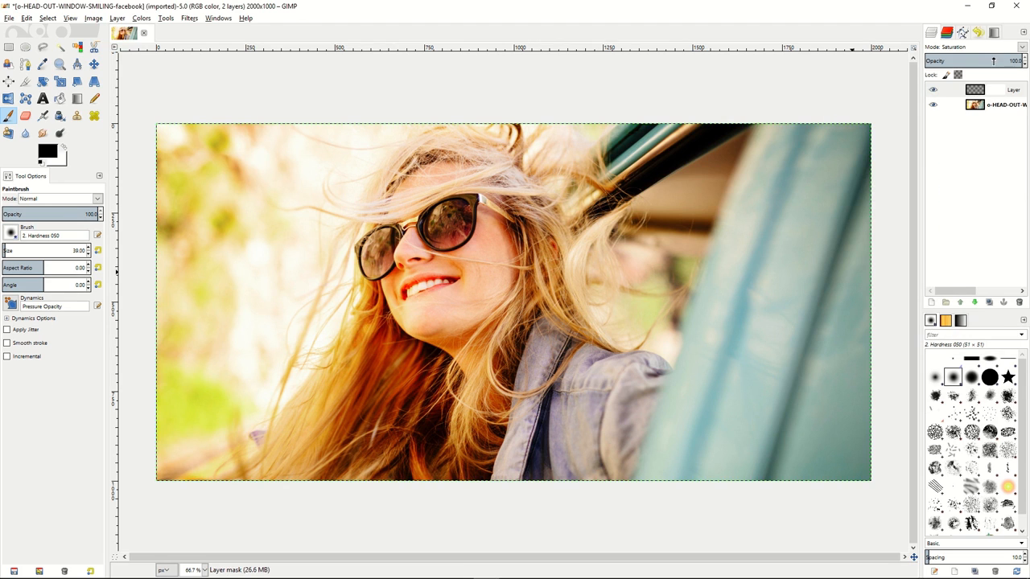
{"action": "left_click_drag", "start_coordinate": [998, 61], "coordinate": [1022, 63]}
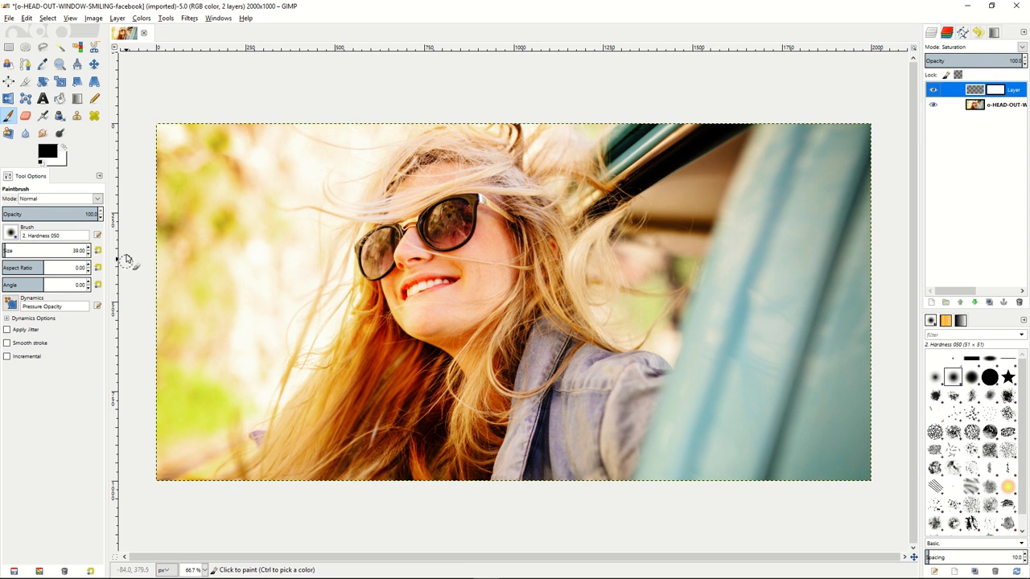
Step: Fill the Saturation layer itself, not its mask, with the black foreground color using Bucket Fill
{"action": "left_click", "coordinate": [60, 98]}
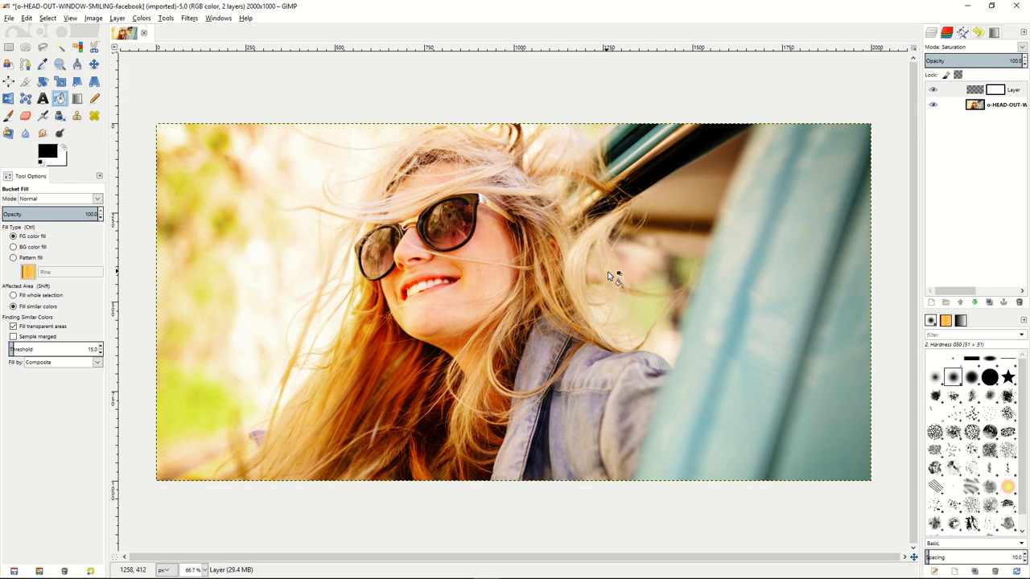
{"action": "left_click", "coordinate": [977, 91]}
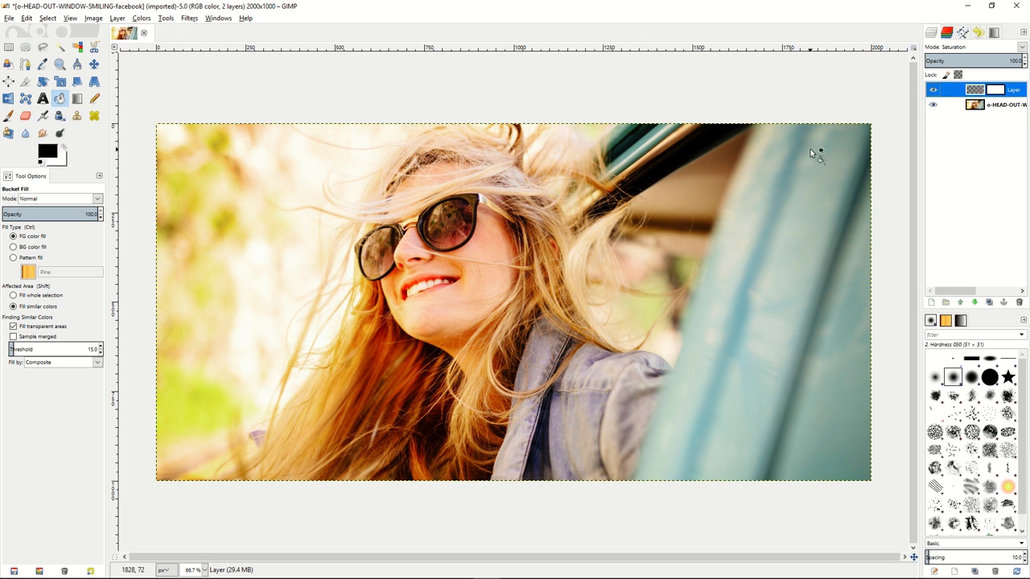
{"action": "left_click", "coordinate": [686, 257]}
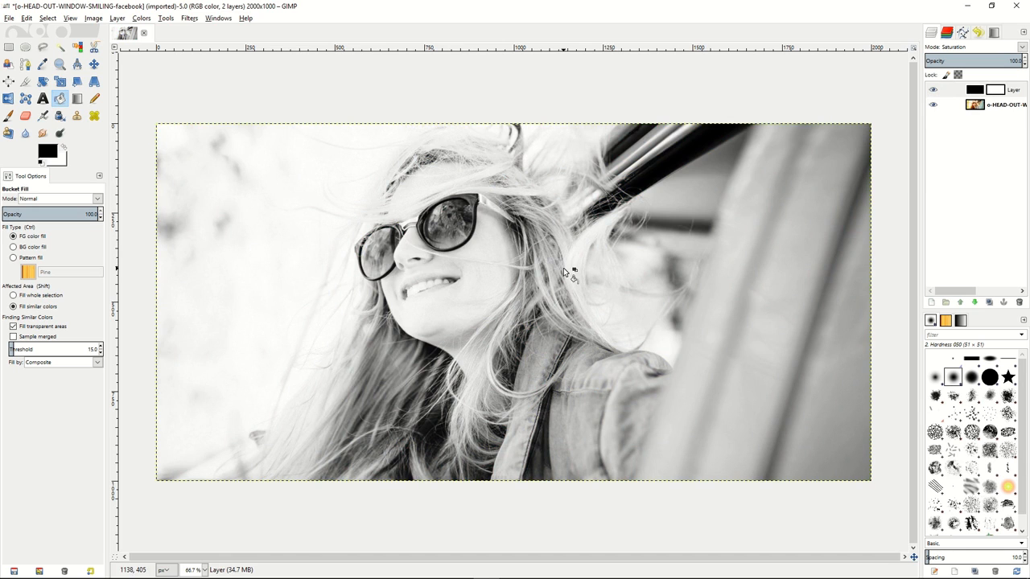
Step: Reduce the black Saturation layer's opacity to 87.9
{"action": "left_click", "coordinate": [1006, 60]}
{"action": "mouse_move", "coordinate": [1004, 60]}
{"action": "left_mouse_down"}
{"action": "mouse_move", "coordinate": [959, 60]}
{"action": "mouse_move", "coordinate": [1013, 62]}
{"action": "mouse_move", "coordinate": [993, 60]}
{"action": "left_mouse_up"}
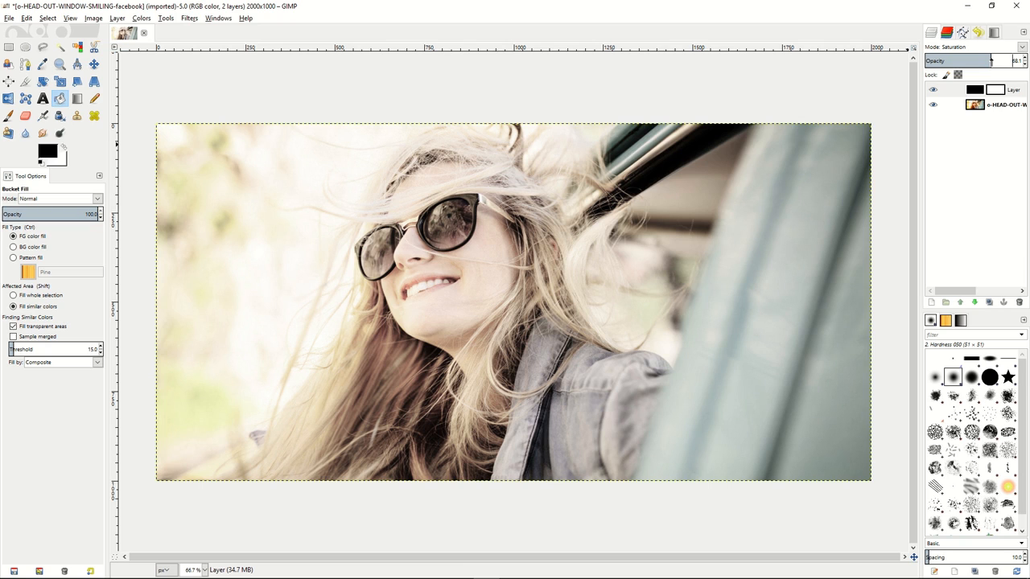
{"action": "mouse_move", "coordinate": [991, 60]}
{"action": "left_mouse_down"}
{"action": "mouse_move", "coordinate": [1015, 60]}
{"action": "mouse_move", "coordinate": [990, 60]}
{"action": "left_mouse_up"}
{"action": "left_click_drag", "start_coordinate": [990, 60], "coordinate": [1011, 60]}
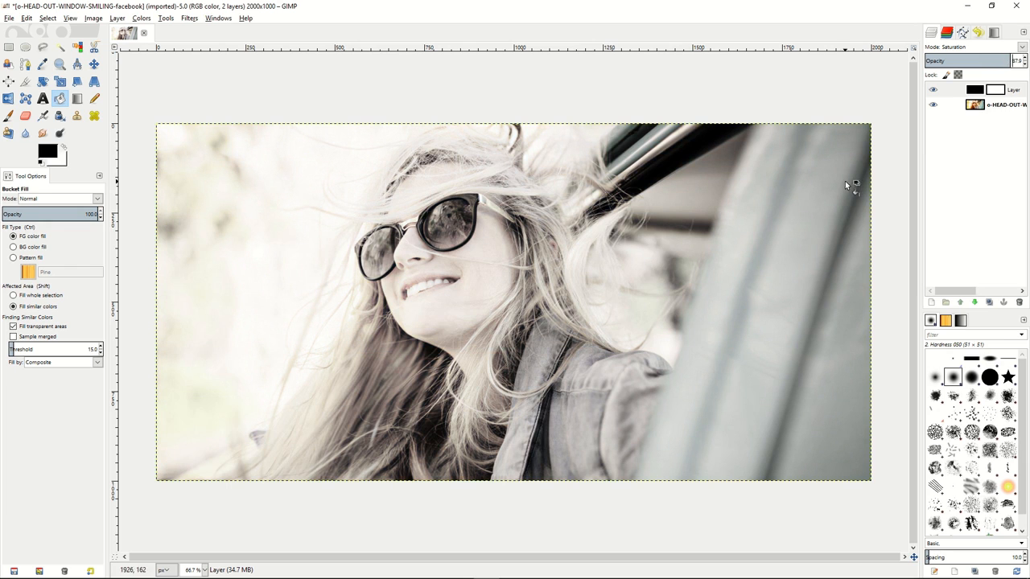
Step: Outline the sunglasses on the photo layer with the Scissors tool, close the curve and convert it to a selection
{"action": "left_click", "coordinate": [977, 106]}
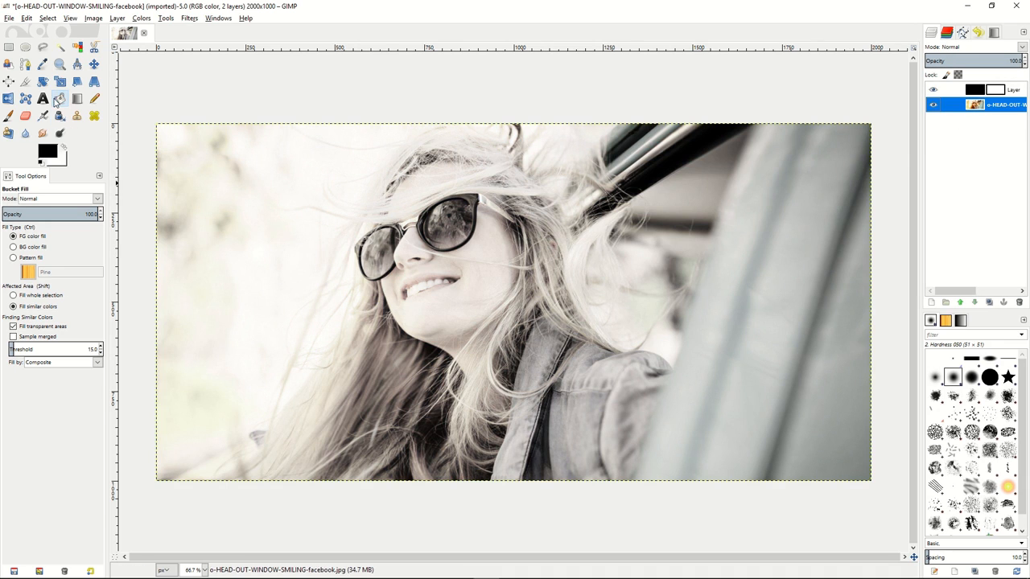
{"action": "left_click", "coordinate": [95, 47]}
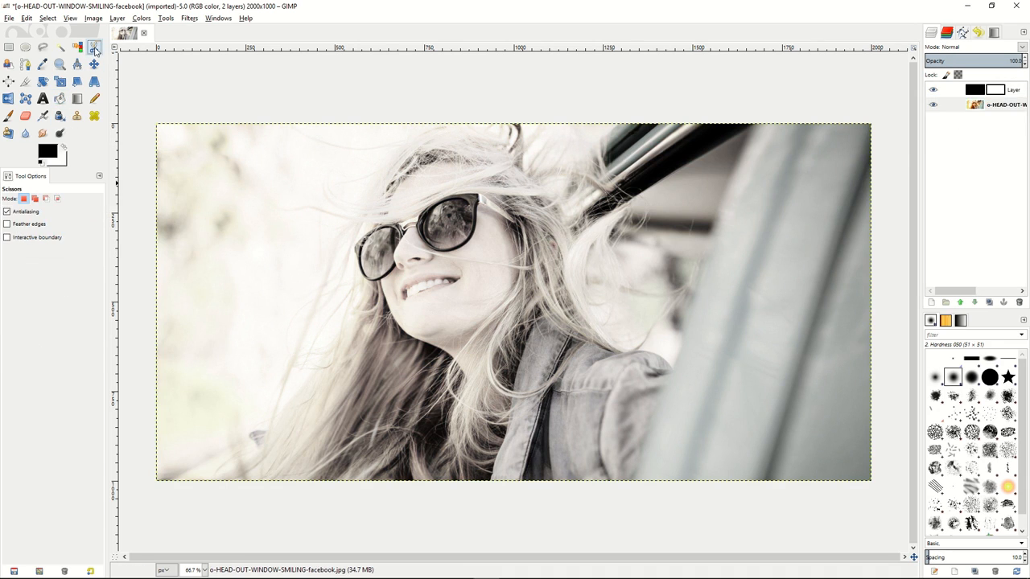
{"action": "left_click", "coordinate": [380, 279]}
{"action": "left_click", "coordinate": [358, 262]}
{"action": "left_click", "coordinate": [354, 246]}
{"action": "left_click", "coordinate": [373, 228]}
{"action": "left_click", "coordinate": [402, 224]}
{"action": "left_click", "coordinate": [418, 216]}
{"action": "left_click", "coordinate": [447, 196]}
{"action": "left_click", "coordinate": [480, 194]}
{"action": "left_click", "coordinate": [513, 217]}
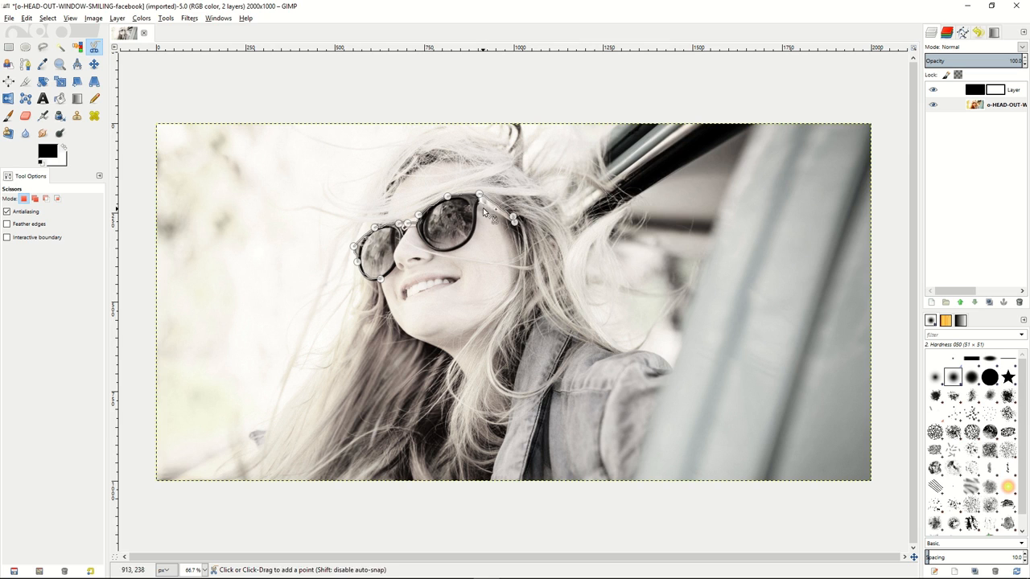
{"action": "left_click", "coordinate": [479, 202]}
{"action": "left_click", "coordinate": [472, 234]}
{"action": "left_click", "coordinate": [455, 248]}
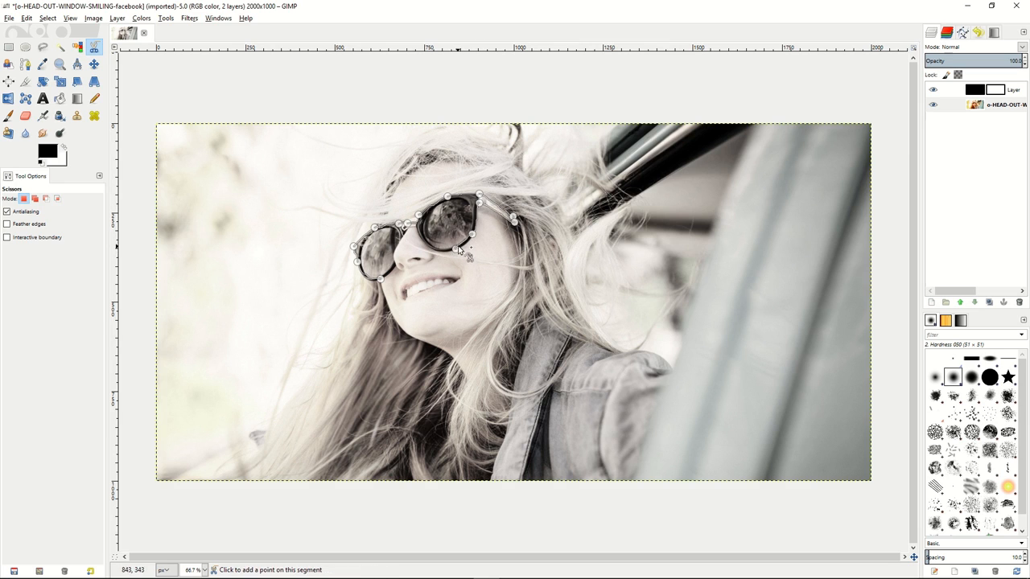
{"action": "left_click", "coordinate": [408, 229]}
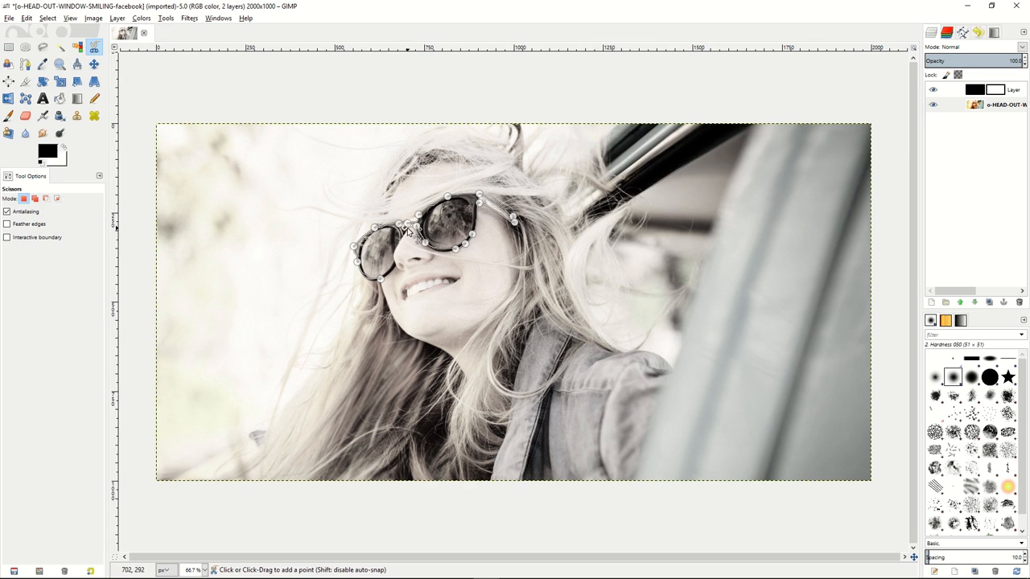
{"action": "left_click", "coordinate": [390, 277]}
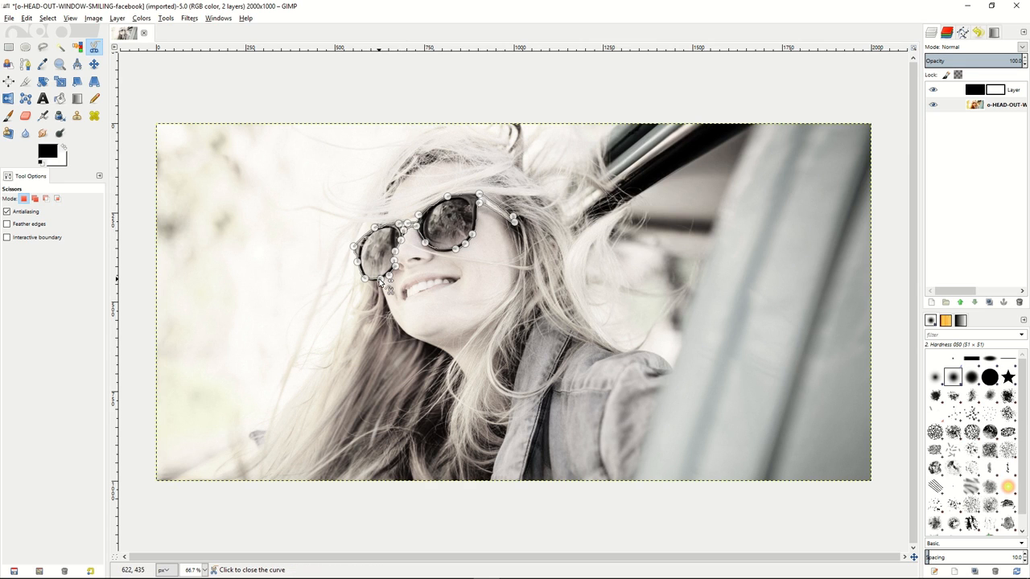
{"action": "left_click", "coordinate": [380, 283]}
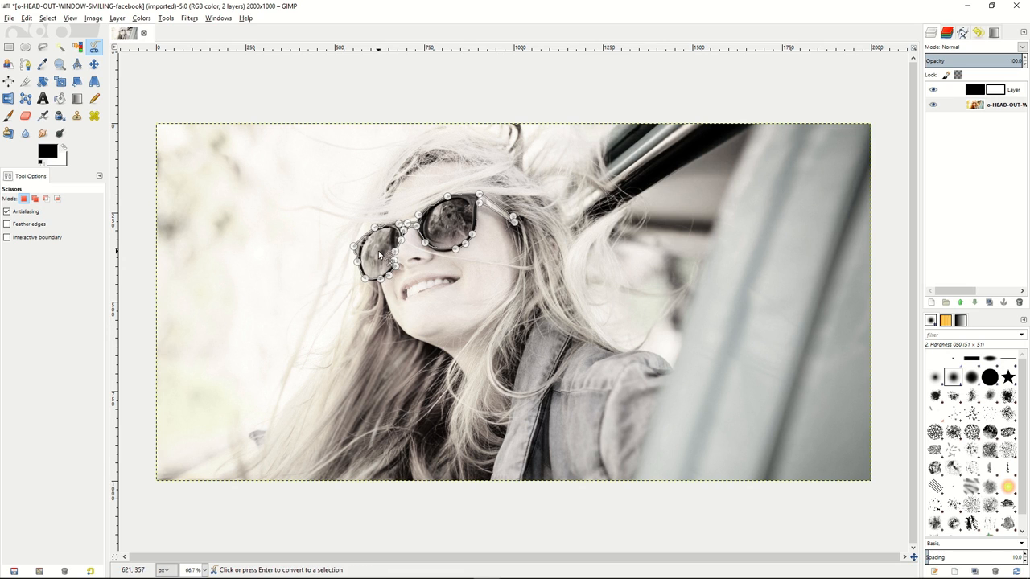
{"action": "left_click", "coordinate": [380, 254]}
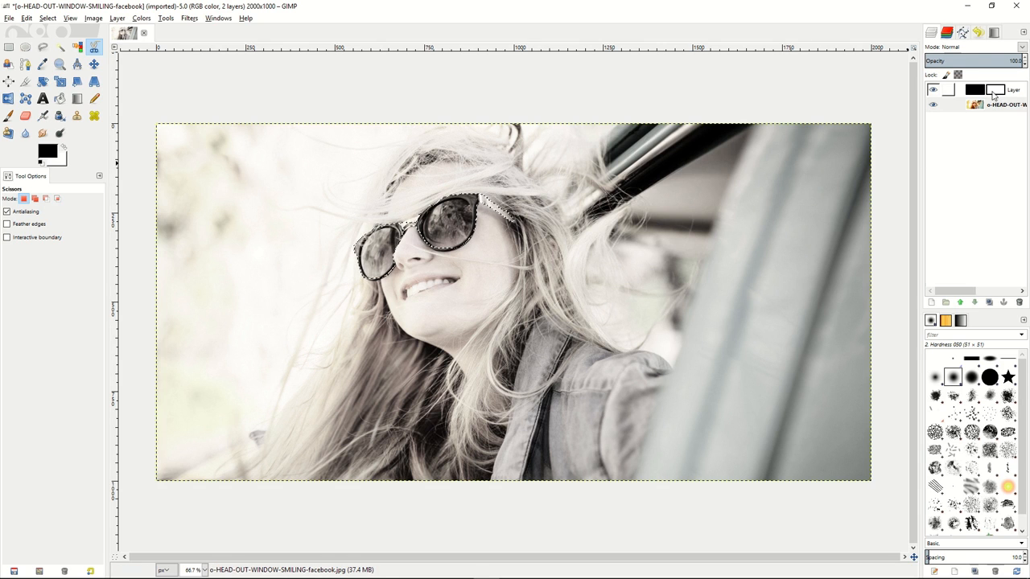
Step: Paint black on the Saturation layer's mask over the selected sunglasses, including the temple arm, with the Paintbrush
{"action": "left_click", "coordinate": [996, 92]}
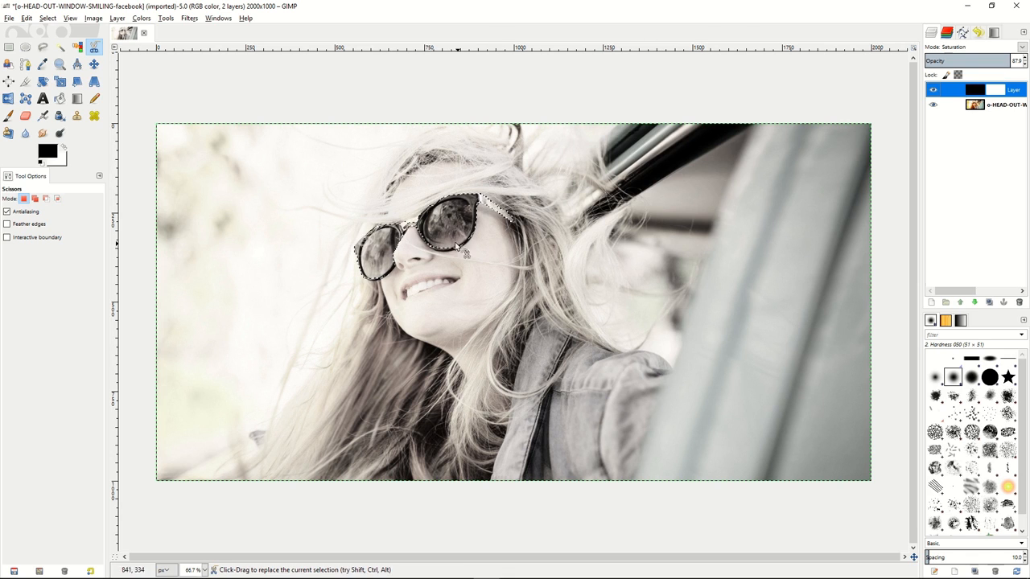
{"action": "left_click", "coordinate": [9, 116]}
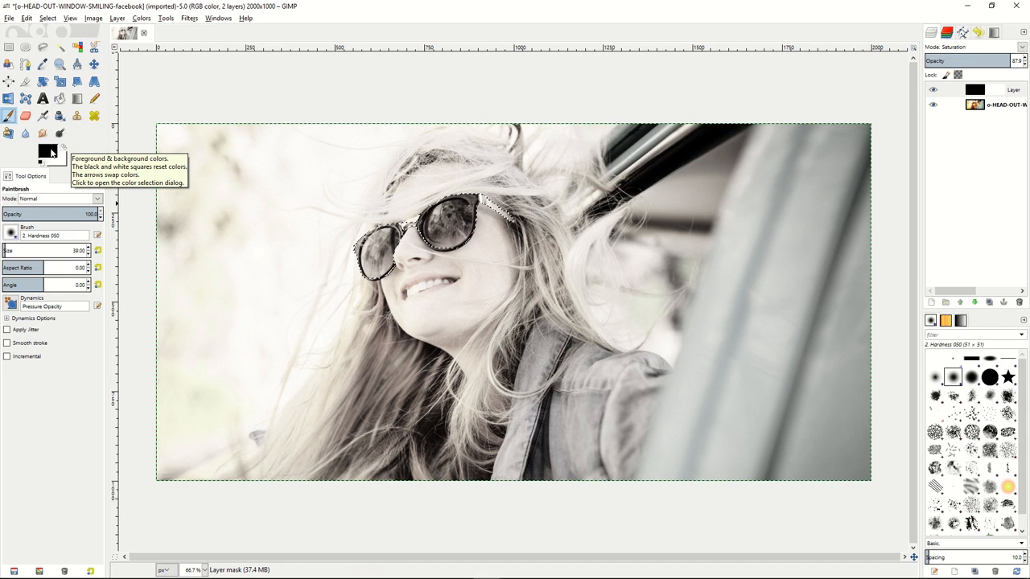
{"action": "left_click", "coordinate": [1000, 90]}
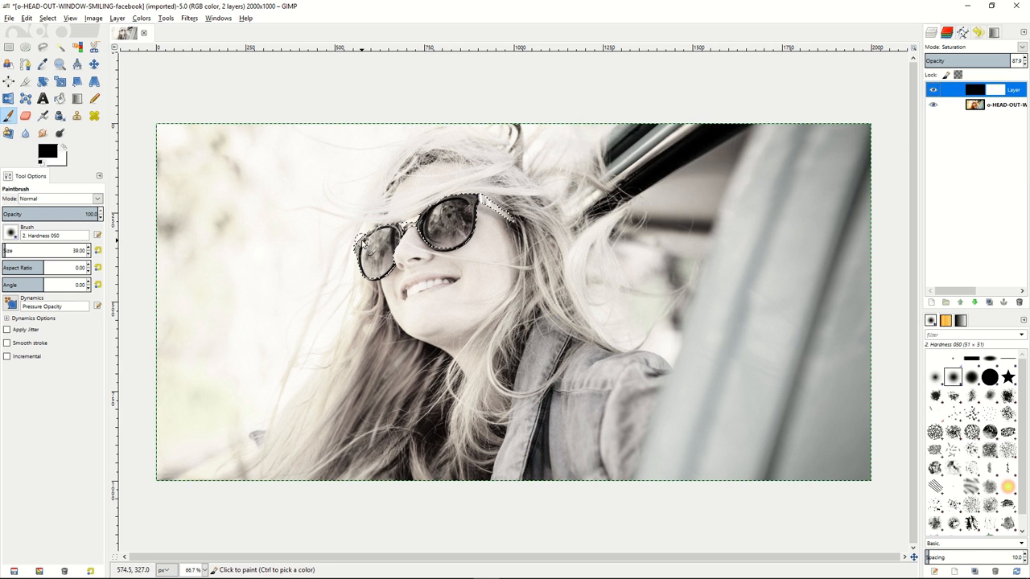
{"action": "mouse_move", "coordinate": [364, 241]}
{"action": "left_mouse_down"}
{"action": "mouse_move", "coordinate": [398, 217]}
{"action": "mouse_move", "coordinate": [358, 267]}
{"action": "mouse_move", "coordinate": [405, 235]}
{"action": "mouse_move", "coordinate": [367, 282]}
{"action": "mouse_move", "coordinate": [405, 247]}
{"action": "mouse_move", "coordinate": [349, 276]}
{"action": "mouse_move", "coordinate": [441, 213]}
{"action": "mouse_move", "coordinate": [434, 250]}
{"action": "mouse_move", "coordinate": [464, 213]}
{"action": "mouse_move", "coordinate": [477, 217]}
{"action": "mouse_move", "coordinate": [455, 256]}
{"action": "mouse_move", "coordinate": [460, 207]}
{"action": "mouse_move", "coordinate": [505, 206]}
{"action": "left_mouse_up"}
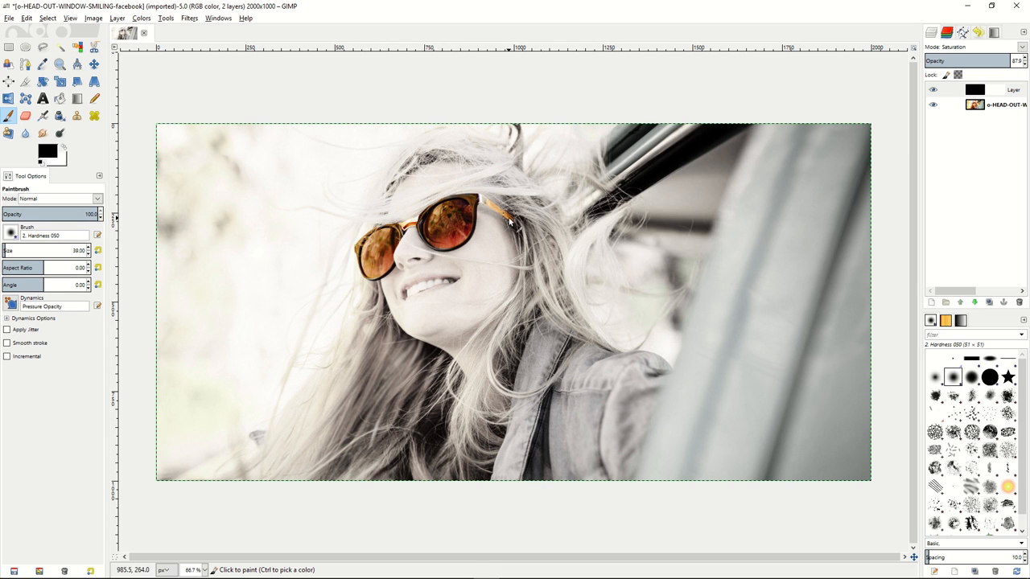
{"action": "mouse_move", "coordinate": [479, 205]}
{"action": "left_mouse_down"}
{"action": "mouse_move", "coordinate": [485, 213]}
{"action": "mouse_move", "coordinate": [435, 247]}
{"action": "mouse_move", "coordinate": [465, 196]}
{"action": "mouse_move", "coordinate": [499, 207]}
{"action": "left_mouse_up"}
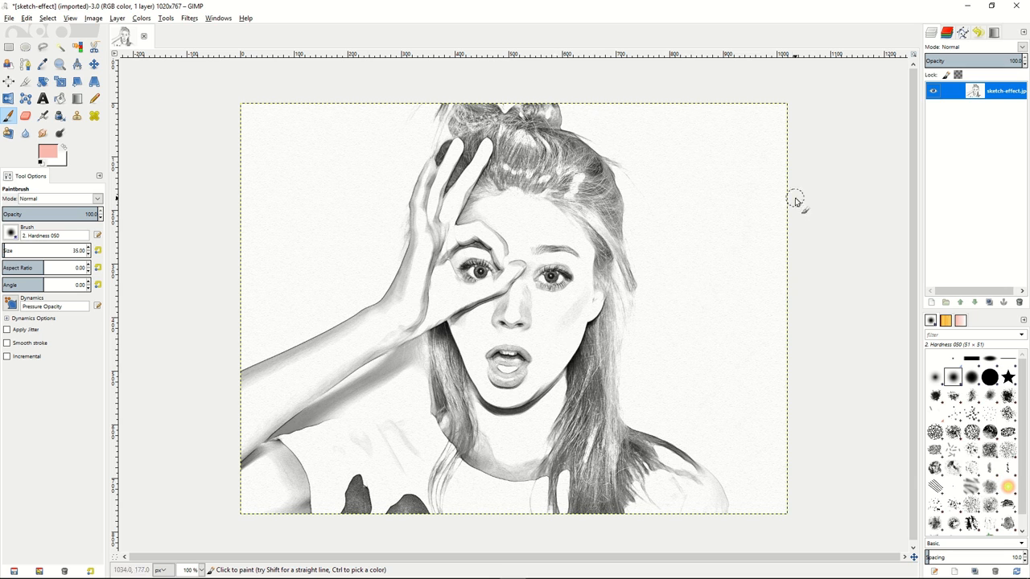
Step: Add a transparent 1020 x 767 px layer above the sketch-effect image and set its mode to Multiply
{"action": "right_click", "coordinate": [960, 95]}
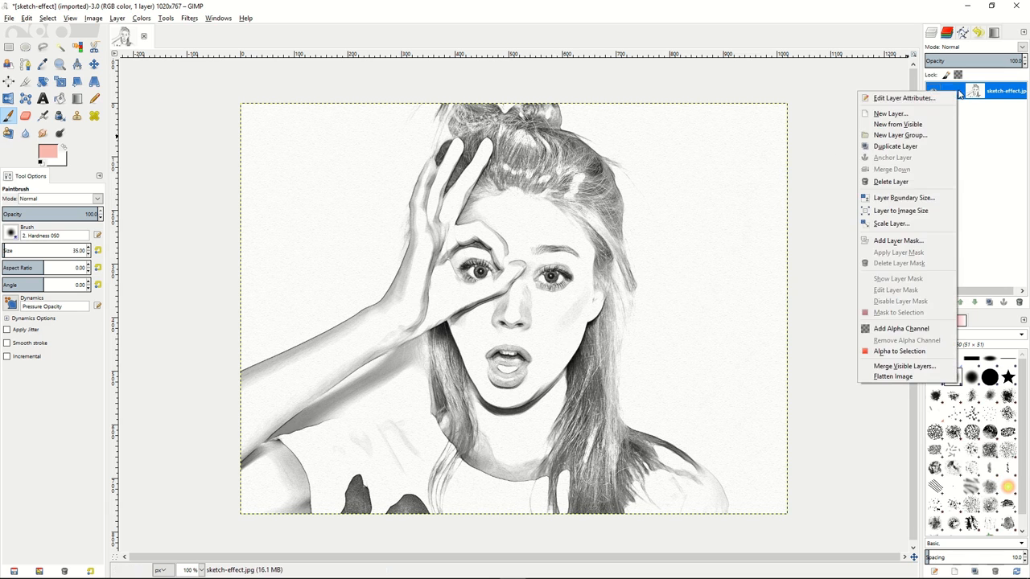
{"action": "left_click", "coordinate": [891, 113]}
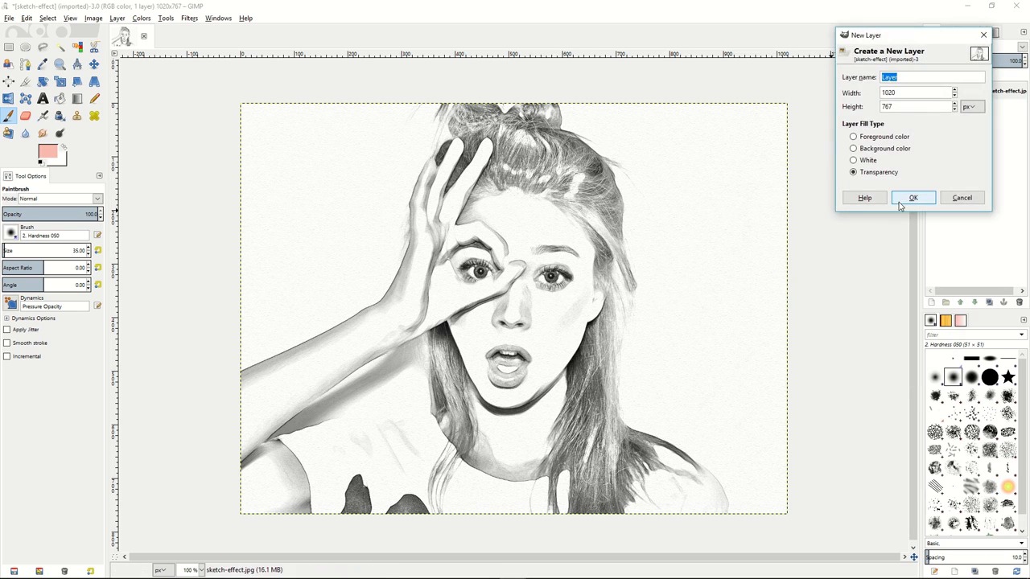
{"action": "left_click", "coordinate": [913, 200]}
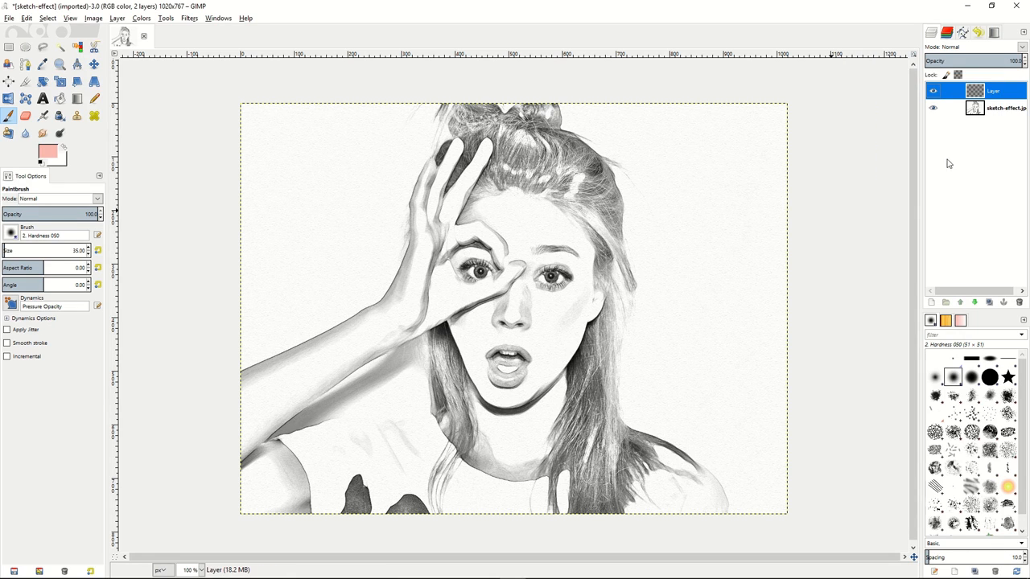
{"action": "left_click", "coordinate": [1020, 48]}
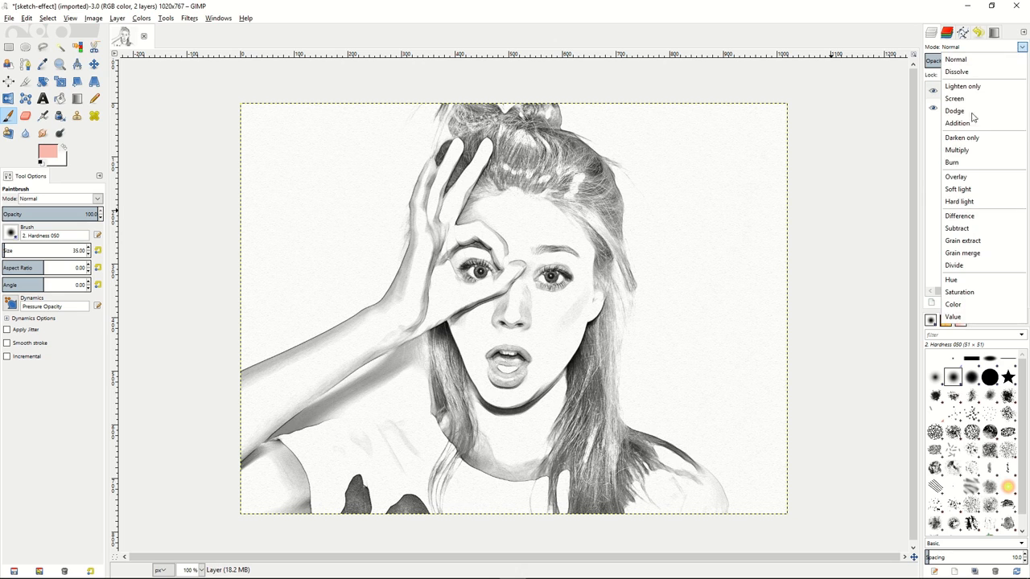
{"action": "left_click", "coordinate": [957, 151]}
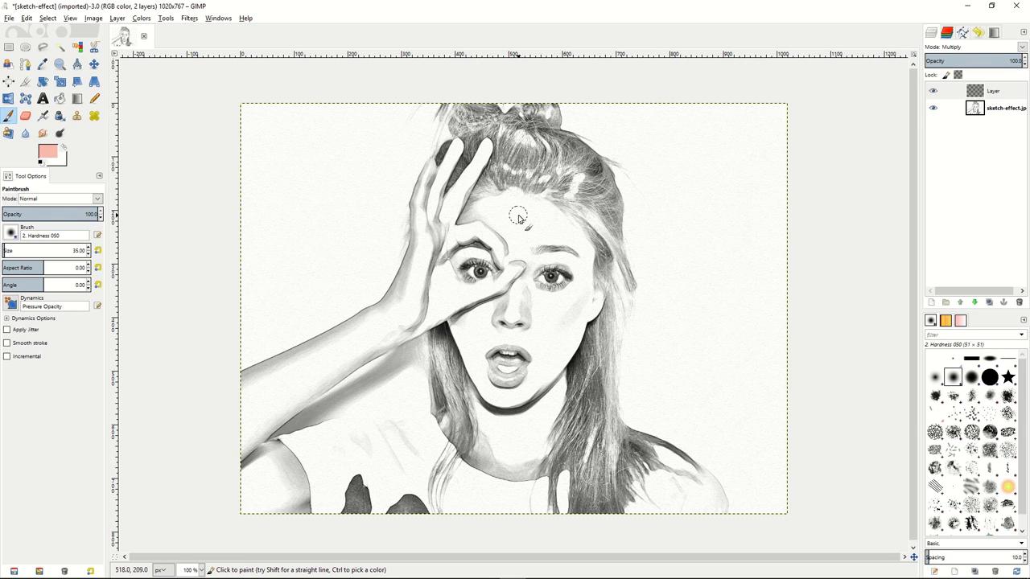
Step: Paint the raised hand and face on the Multiply layer in light pink with the size 35 Paintbrush, leaving the lips unpainted
{"action": "left_click", "coordinate": [49, 149]}
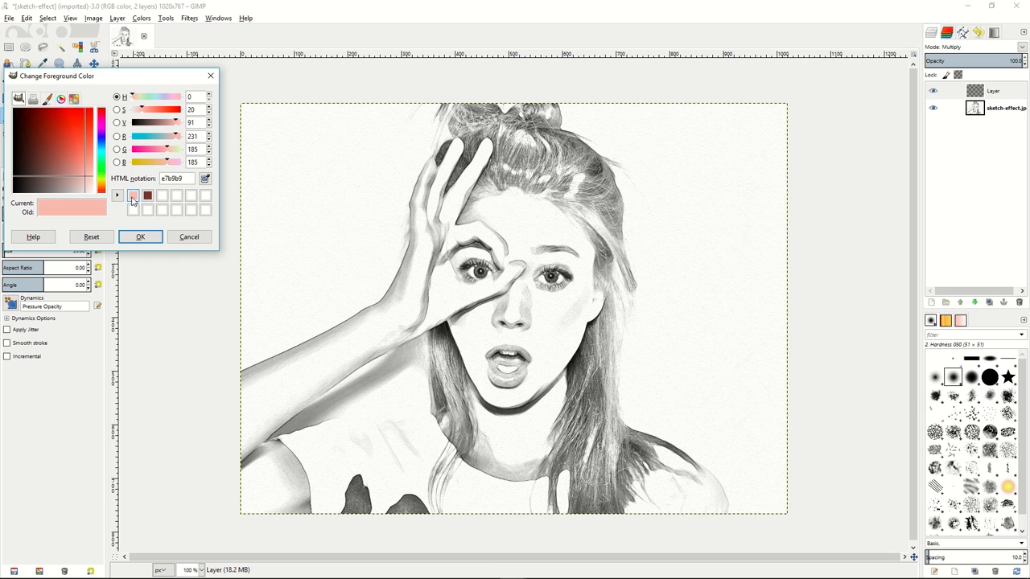
{"action": "left_click", "coordinate": [147, 239]}
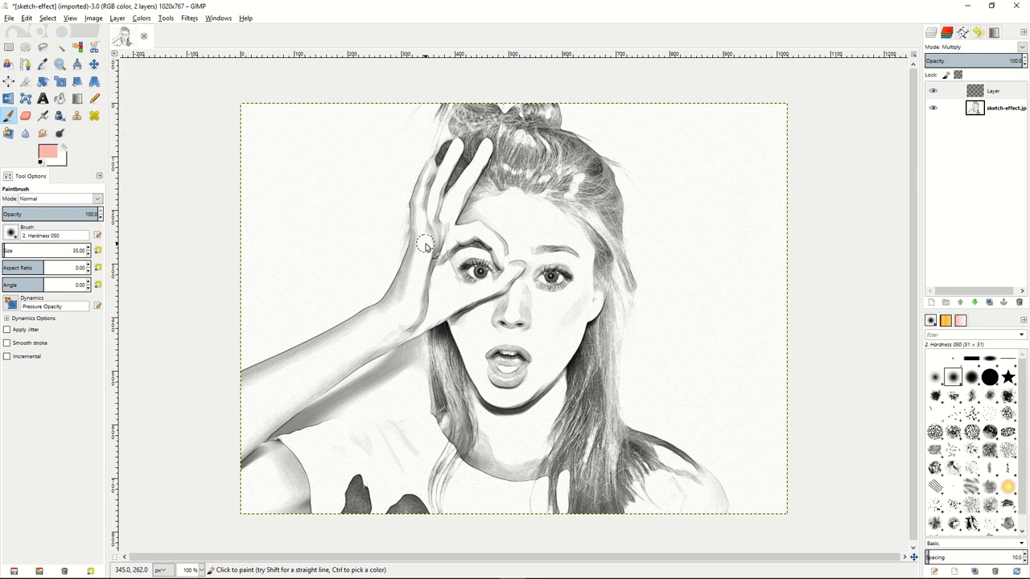
{"action": "left_click_drag", "start_coordinate": [423, 245], "coordinate": [426, 181]}
{"action": "mouse_move", "coordinate": [417, 218]}
{"action": "left_mouse_down"}
{"action": "mouse_move", "coordinate": [429, 186]}
{"action": "mouse_move", "coordinate": [429, 223]}
{"action": "mouse_move", "coordinate": [436, 197]}
{"action": "mouse_move", "coordinate": [435, 213]}
{"action": "mouse_move", "coordinate": [454, 164]}
{"action": "left_mouse_up"}
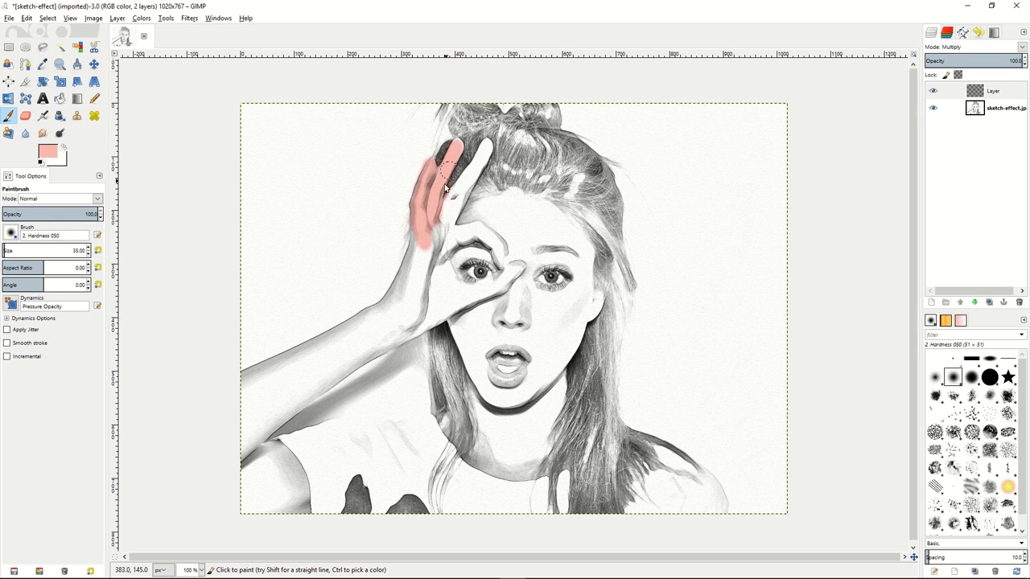
{"action": "mouse_move", "coordinate": [439, 217]}
{"action": "left_mouse_down"}
{"action": "mouse_move", "coordinate": [491, 145]}
{"action": "mouse_move", "coordinate": [465, 192]}
{"action": "left_mouse_up"}
{"action": "mouse_move", "coordinate": [434, 242]}
{"action": "left_mouse_down"}
{"action": "mouse_move", "coordinate": [480, 233]}
{"action": "mouse_move", "coordinate": [453, 244]}
{"action": "mouse_move", "coordinate": [486, 242]}
{"action": "mouse_move", "coordinate": [455, 233]}
{"action": "mouse_move", "coordinate": [507, 245]}
{"action": "mouse_move", "coordinate": [499, 260]}
{"action": "mouse_move", "coordinate": [504, 247]}
{"action": "mouse_move", "coordinate": [517, 279]}
{"action": "mouse_move", "coordinate": [516, 255]}
{"action": "mouse_move", "coordinate": [497, 293]}
{"action": "mouse_move", "coordinate": [517, 264]}
{"action": "mouse_move", "coordinate": [489, 297]}
{"action": "mouse_move", "coordinate": [477, 301]}
{"action": "mouse_move", "coordinate": [495, 282]}
{"action": "mouse_move", "coordinate": [448, 301]}
{"action": "mouse_move", "coordinate": [466, 300]}
{"action": "mouse_move", "coordinate": [446, 293]}
{"action": "mouse_move", "coordinate": [435, 230]}
{"action": "mouse_move", "coordinate": [442, 283]}
{"action": "mouse_move", "coordinate": [425, 241]}
{"action": "mouse_move", "coordinate": [415, 285]}
{"action": "mouse_move", "coordinate": [425, 235]}
{"action": "mouse_move", "coordinate": [413, 284]}
{"action": "mouse_move", "coordinate": [414, 229]}
{"action": "mouse_move", "coordinate": [425, 270]}
{"action": "left_mouse_up"}
{"action": "mouse_move", "coordinate": [427, 315]}
{"action": "left_mouse_down"}
{"action": "mouse_move", "coordinate": [470, 289]}
{"action": "mouse_move", "coordinate": [450, 278]}
{"action": "mouse_move", "coordinate": [464, 286]}
{"action": "mouse_move", "coordinate": [454, 260]}
{"action": "mouse_move", "coordinate": [466, 247]}
{"action": "mouse_move", "coordinate": [478, 252]}
{"action": "mouse_move", "coordinate": [470, 259]}
{"action": "mouse_move", "coordinate": [498, 274]}
{"action": "left_mouse_up"}
{"action": "mouse_move", "coordinate": [501, 224]}
{"action": "left_mouse_down"}
{"action": "mouse_move", "coordinate": [452, 222]}
{"action": "mouse_move", "coordinate": [491, 207]}
{"action": "mouse_move", "coordinate": [487, 200]}
{"action": "mouse_move", "coordinate": [473, 212]}
{"action": "mouse_move", "coordinate": [526, 195]}
{"action": "mouse_move", "coordinate": [490, 198]}
{"action": "mouse_move", "coordinate": [520, 194]}
{"action": "mouse_move", "coordinate": [500, 231]}
{"action": "mouse_move", "coordinate": [492, 226]}
{"action": "mouse_move", "coordinate": [547, 204]}
{"action": "mouse_move", "coordinate": [517, 200]}
{"action": "mouse_move", "coordinate": [566, 224]}
{"action": "mouse_move", "coordinate": [538, 231]}
{"action": "mouse_move", "coordinate": [578, 230]}
{"action": "mouse_move", "coordinate": [587, 262]}
{"action": "mouse_move", "coordinate": [560, 236]}
{"action": "mouse_move", "coordinate": [502, 234]}
{"action": "mouse_move", "coordinate": [558, 255]}
{"action": "mouse_move", "coordinate": [528, 255]}
{"action": "mouse_move", "coordinate": [558, 258]}
{"action": "mouse_move", "coordinate": [510, 248]}
{"action": "mouse_move", "coordinate": [569, 257]}
{"action": "mouse_move", "coordinate": [588, 277]}
{"action": "mouse_move", "coordinate": [587, 307]}
{"action": "mouse_move", "coordinate": [601, 293]}
{"action": "mouse_move", "coordinate": [589, 317]}
{"action": "mouse_move", "coordinate": [599, 298]}
{"action": "mouse_move", "coordinate": [574, 319]}
{"action": "mouse_move", "coordinate": [578, 280]}
{"action": "mouse_move", "coordinate": [565, 262]}
{"action": "mouse_move", "coordinate": [515, 267]}
{"action": "mouse_move", "coordinate": [548, 302]}
{"action": "mouse_move", "coordinate": [537, 290]}
{"action": "mouse_move", "coordinate": [575, 289]}
{"action": "mouse_move", "coordinate": [507, 281]}
{"action": "mouse_move", "coordinate": [461, 337]}
{"action": "mouse_move", "coordinate": [523, 333]}
{"action": "mouse_move", "coordinate": [491, 387]}
{"action": "mouse_move", "coordinate": [501, 395]}
{"action": "mouse_move", "coordinate": [541, 375]}
{"action": "mouse_move", "coordinate": [530, 384]}
{"action": "mouse_move", "coordinate": [578, 271]}
{"action": "left_mouse_up"}
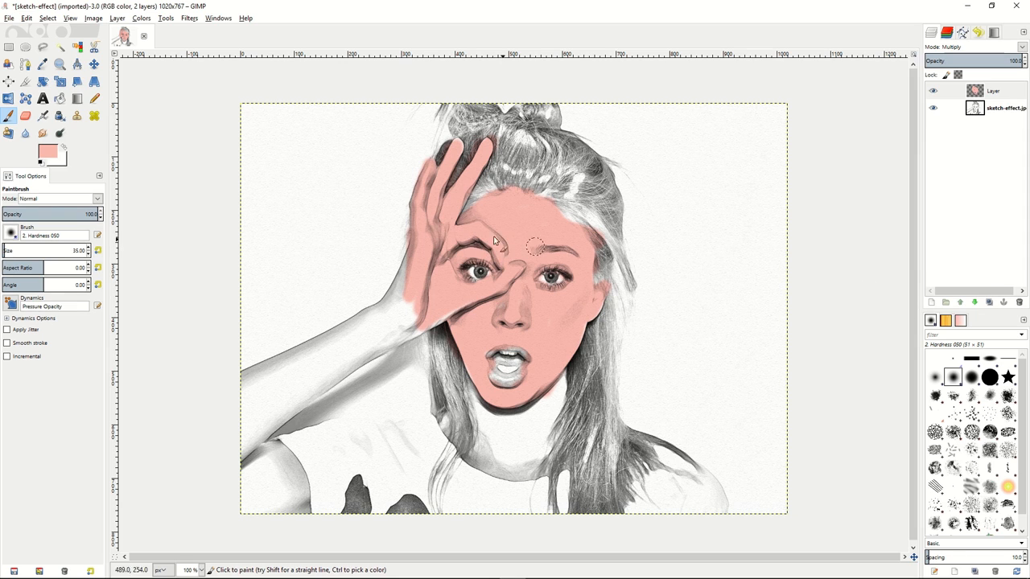
Step: Burn the midtones along the fingers, hand and forehead hairline on the pink layer, using a size 15 brush at exposure 50
{"action": "left_click", "coordinate": [59, 134]}
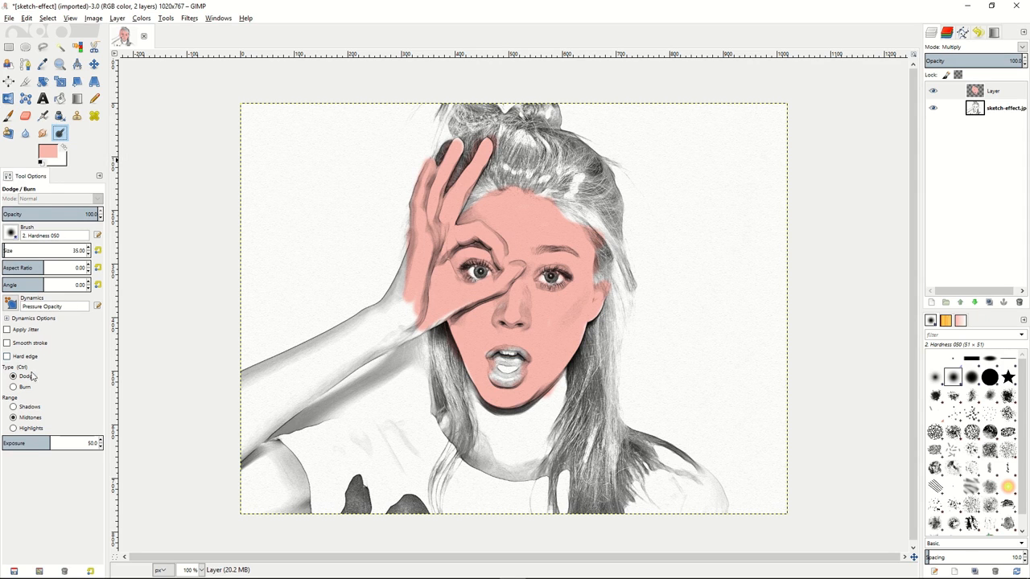
{"action": "left_click", "coordinate": [14, 388]}
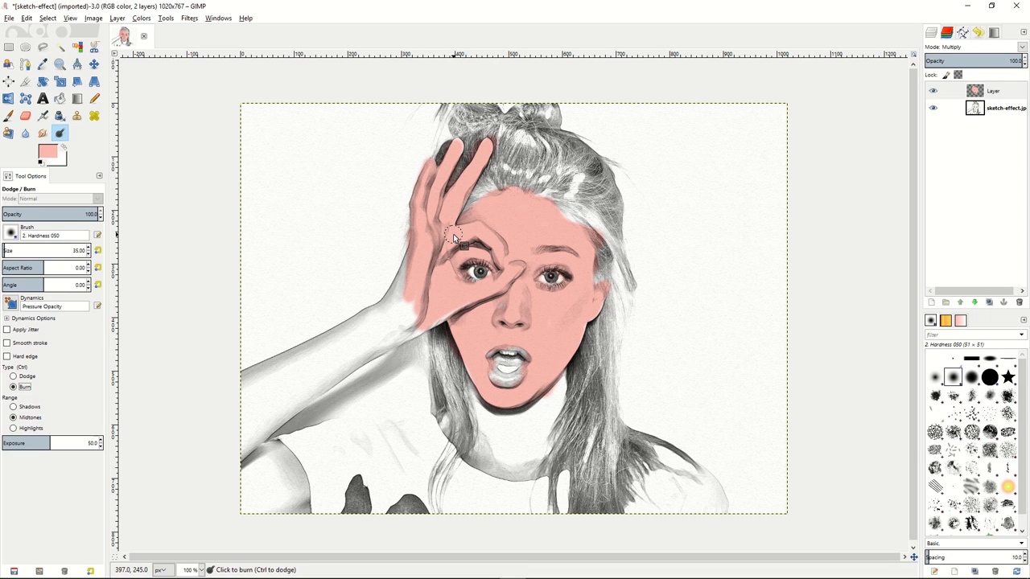
{"action": "key", "text": "bracketleft"}
{"action": "key", "text": "bracketleft"}
{"action": "key", "text": "bracketleft"}
{"action": "key", "text": "bracketleft"}
{"action": "key", "text": "bracketleft"}
{"action": "key", "text": "bracketleft"}
{"action": "key", "text": "bracketleft"}
{"action": "key", "text": "bracketleft"}
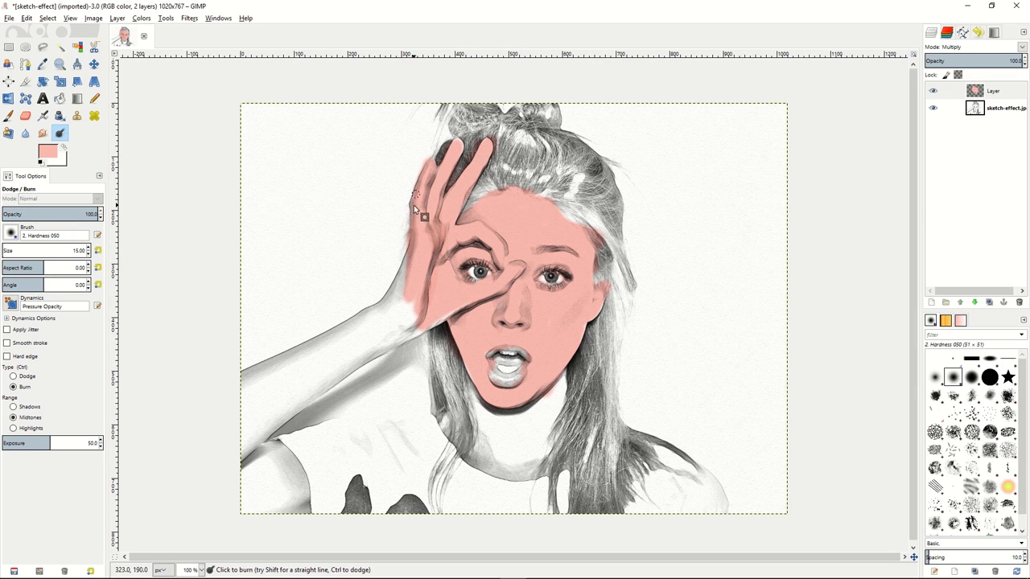
{"action": "left_click_drag", "start_coordinate": [427, 167], "coordinate": [424, 205]}
{"action": "mouse_move", "coordinate": [457, 243]}
{"action": "left_mouse_down"}
{"action": "mouse_move", "coordinate": [508, 251]}
{"action": "mouse_move", "coordinate": [483, 230]}
{"action": "left_mouse_up"}
{"action": "mouse_move", "coordinate": [493, 200]}
{"action": "left_mouse_down"}
{"action": "mouse_move", "coordinate": [461, 220]}
{"action": "mouse_move", "coordinate": [496, 198]}
{"action": "mouse_move", "coordinate": [529, 195]}
{"action": "left_mouse_up"}
{"action": "mouse_move", "coordinate": [474, 203]}
{"action": "left_mouse_down"}
{"action": "mouse_move", "coordinate": [472, 222]}
{"action": "mouse_move", "coordinate": [538, 202]}
{"action": "mouse_move", "coordinate": [569, 223]}
{"action": "left_mouse_up"}
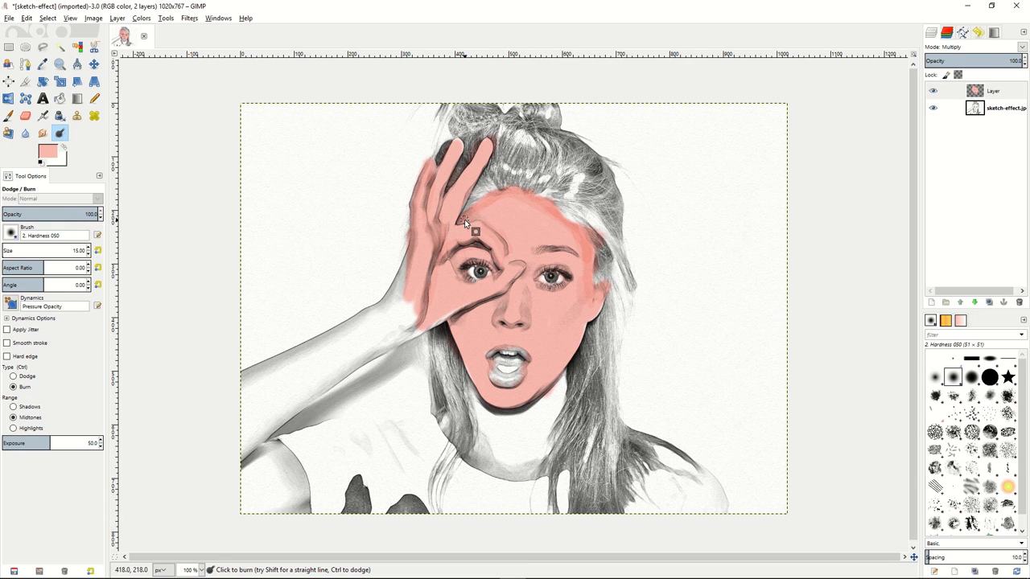
Step: Smudge the burned shading along the forehead hairline with the Smudge tool at a rate of 32
{"action": "key", "text": "s"}
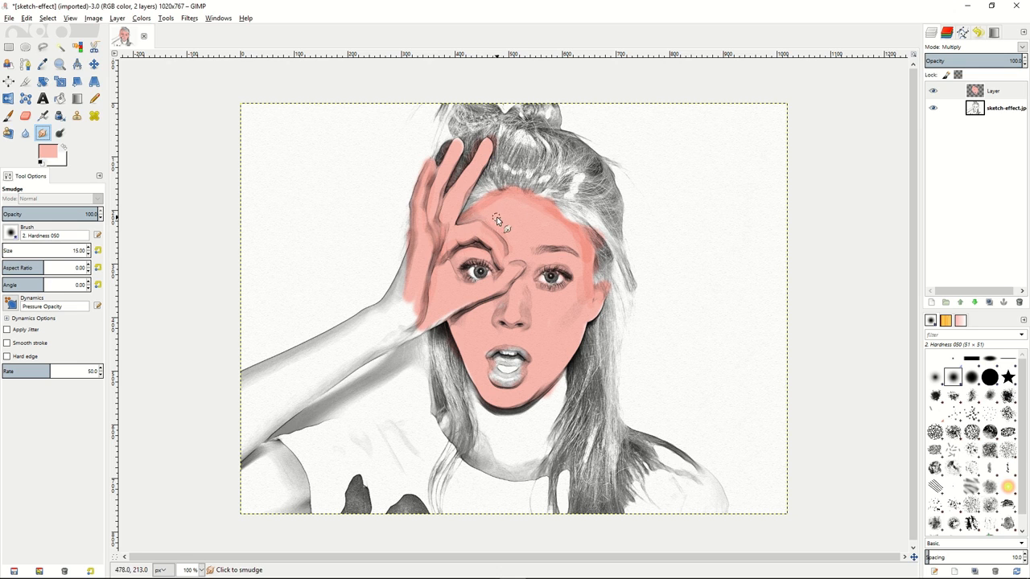
{"action": "mouse_move", "coordinate": [25, 374]}
{"action": "left_mouse_down"}
{"action": "mouse_move", "coordinate": [4, 374]}
{"action": "mouse_move", "coordinate": [56, 373]}
{"action": "mouse_move", "coordinate": [10, 373]}
{"action": "left_mouse_up"}
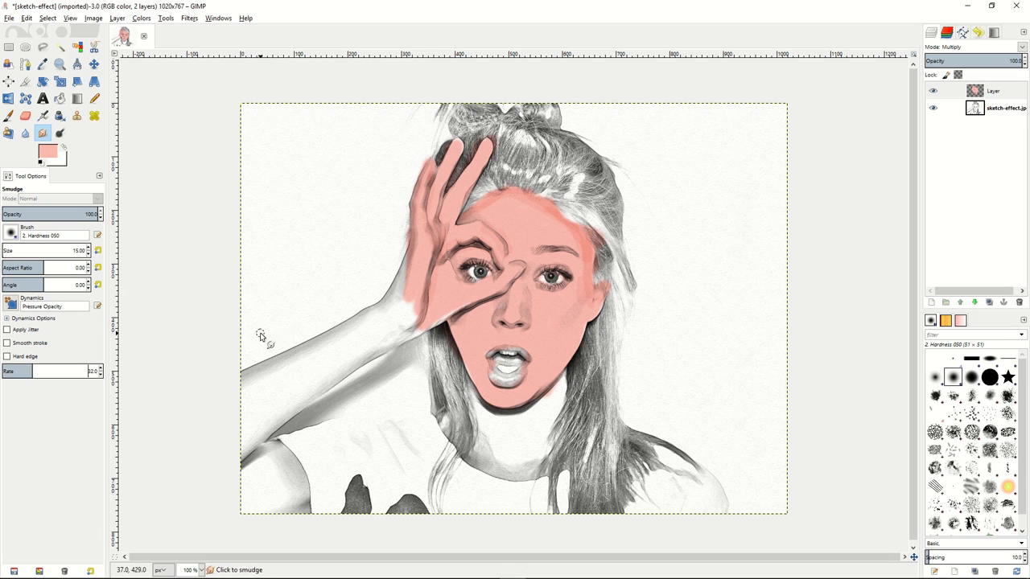
{"action": "left_click_drag", "start_coordinate": [465, 217], "coordinate": [483, 211]}
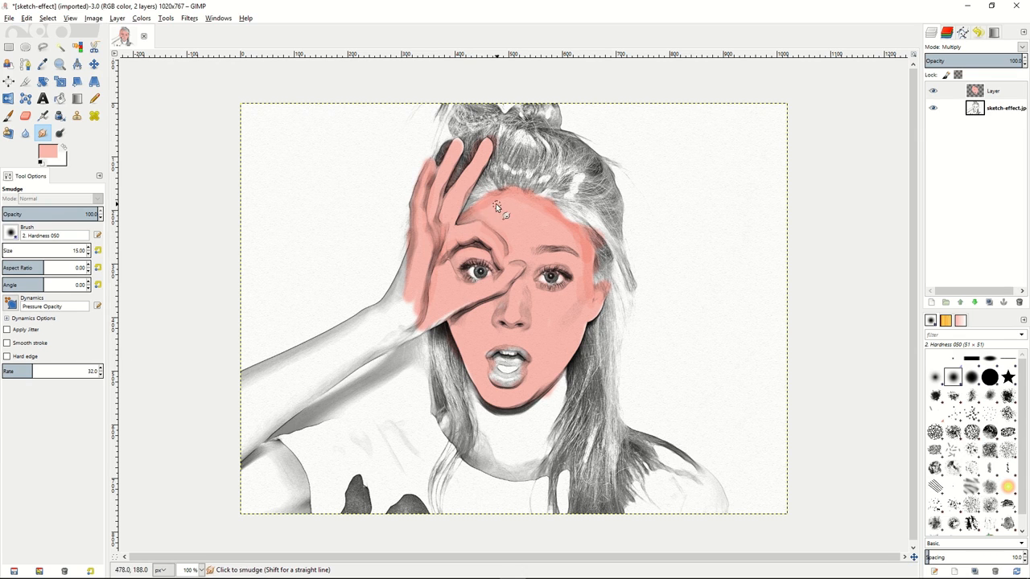
{"action": "left_click_drag", "start_coordinate": [501, 198], "coordinate": [548, 211]}
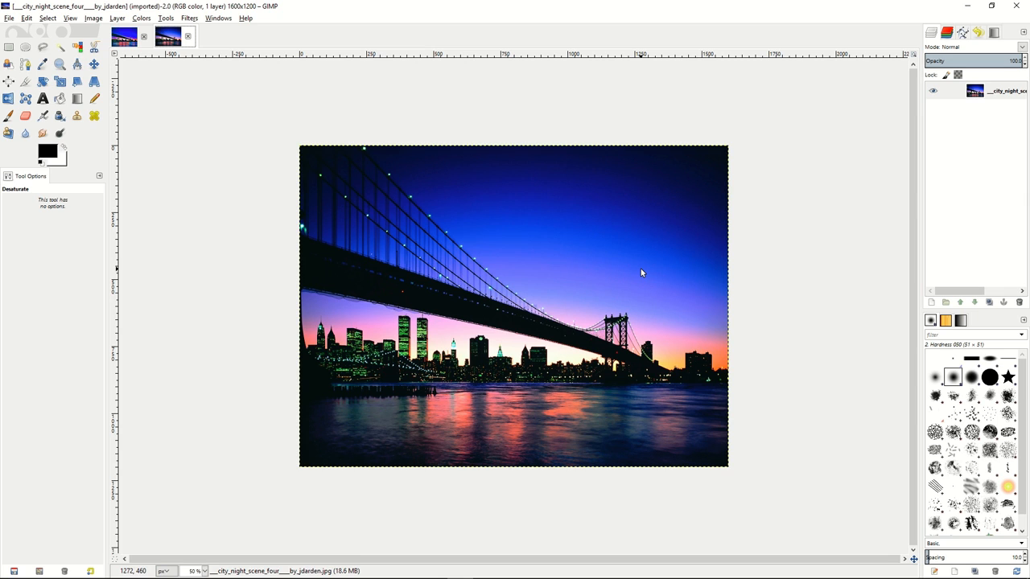
Step: Duplicate the city night scene layer and apply Advanced Tone Mapping with blur 10, blurred opacity 75, merged opacity 90 and 5 copies
{"action": "right_click", "coordinate": [958, 93]}
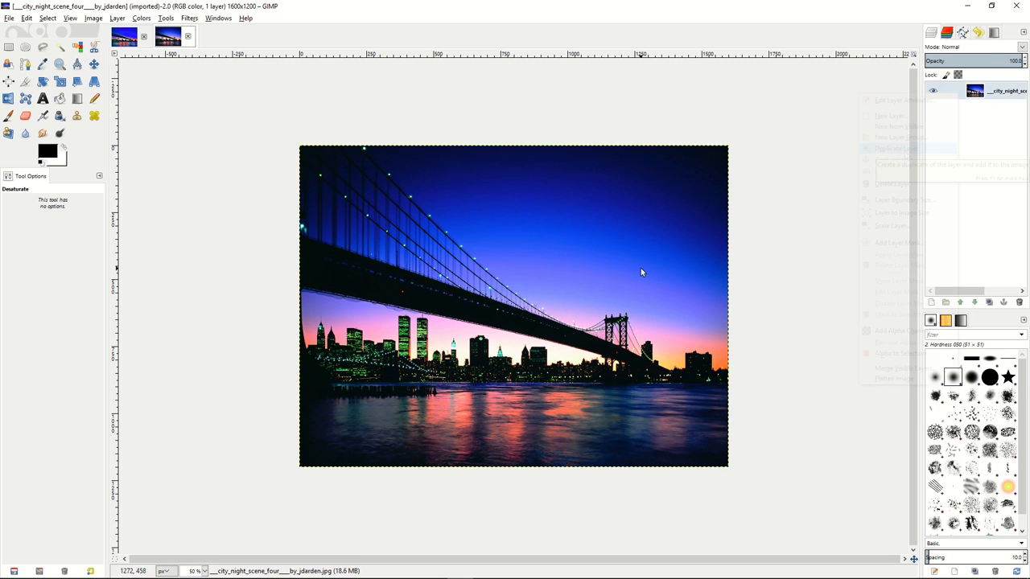
{"action": "left_click", "coordinate": [906, 156]}
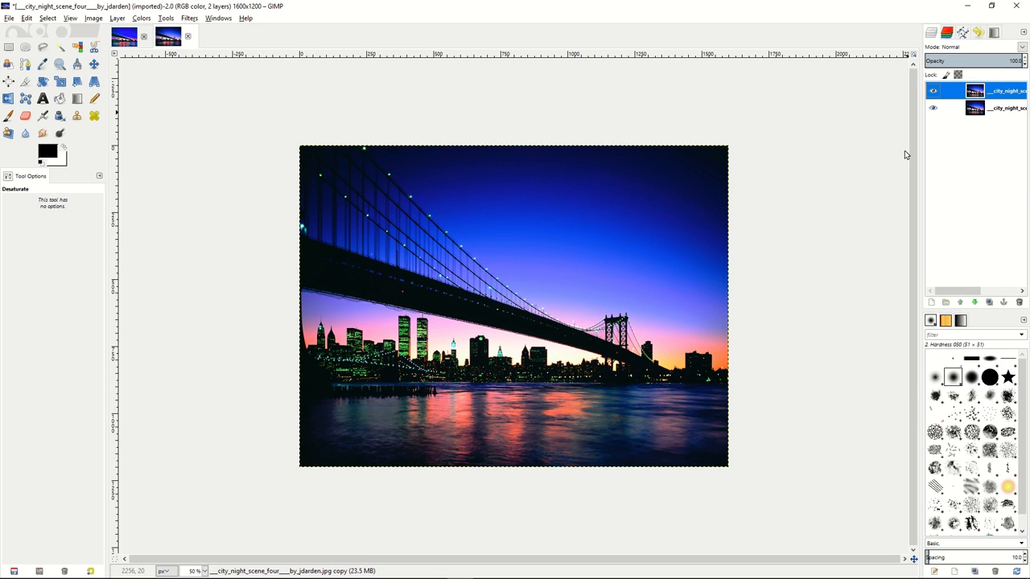
{"action": "left_click", "coordinate": [192, 19]}
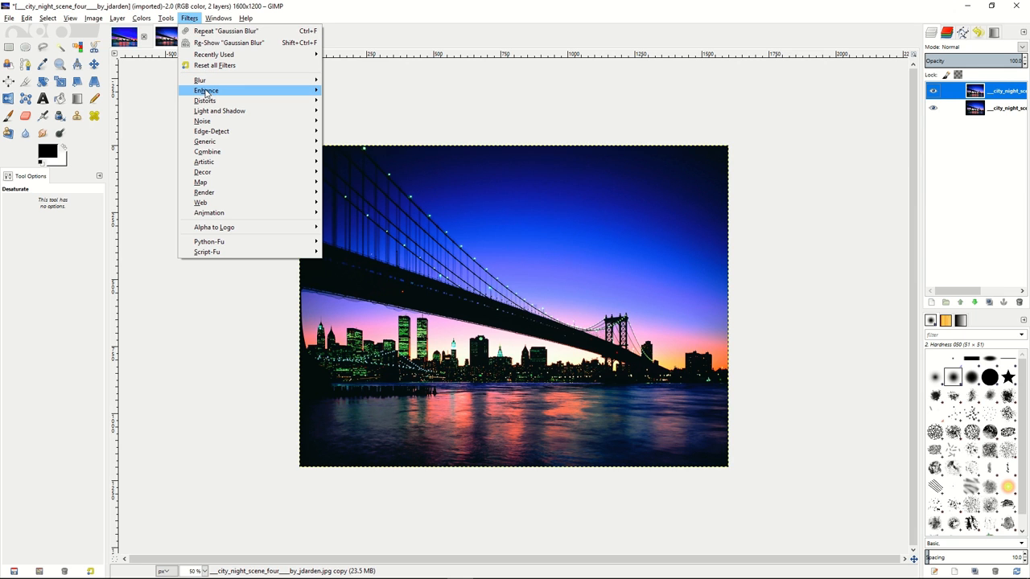
{"action": "mouse_move", "coordinate": [206, 95]}
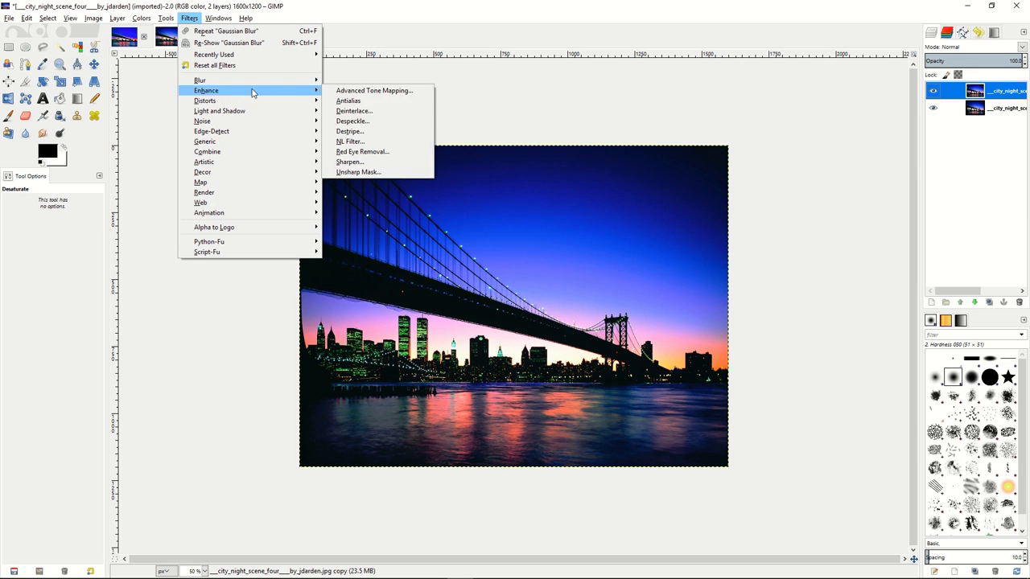
{"action": "left_click", "coordinate": [375, 90]}
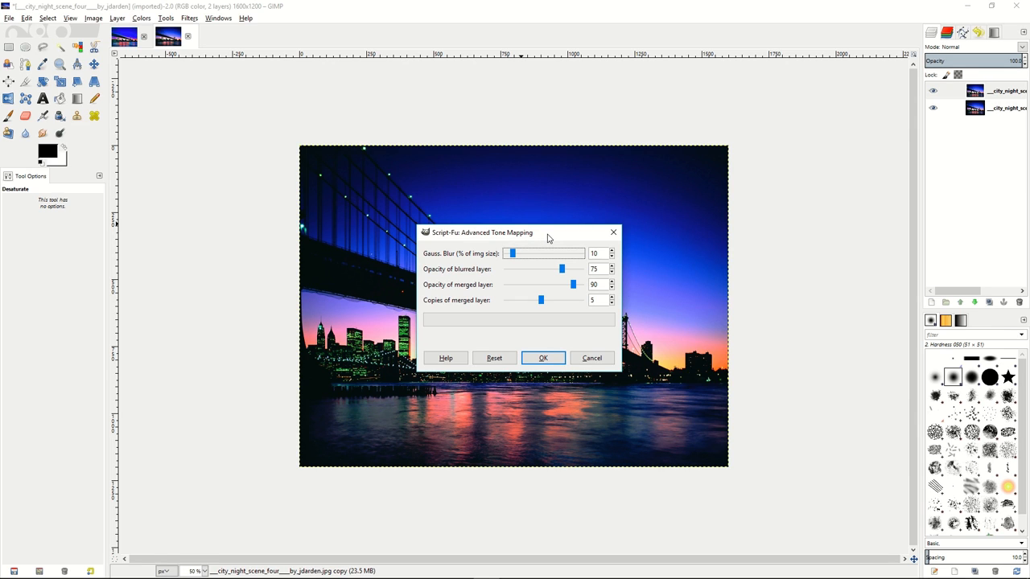
{"action": "left_click", "coordinate": [540, 301]}
{"action": "mouse_move", "coordinate": [542, 302]}
{"action": "left_mouse_down"}
{"action": "mouse_move", "coordinate": [512, 303]}
{"action": "mouse_move", "coordinate": [541, 303]}
{"action": "left_mouse_up"}
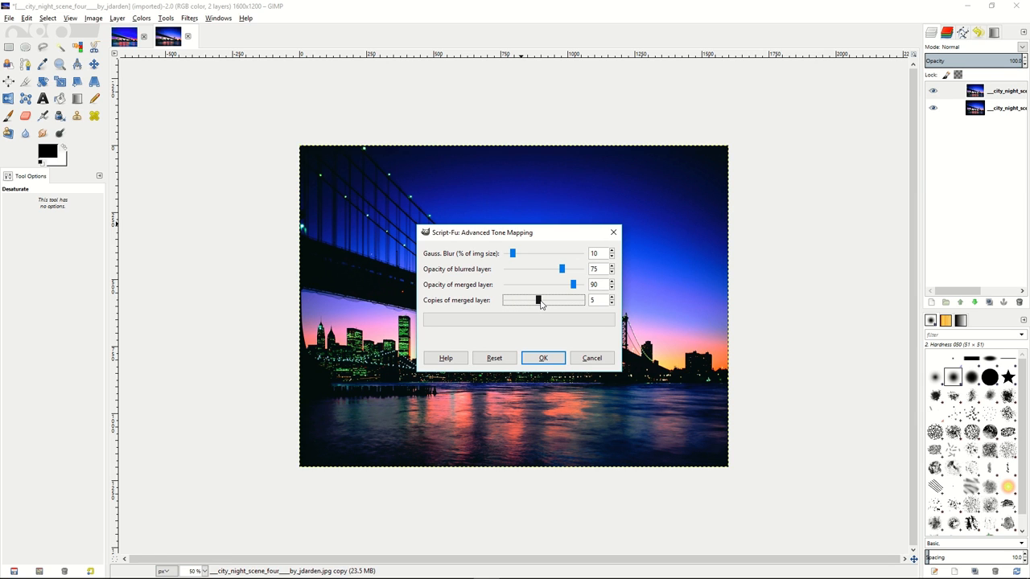
{"action": "left_click", "coordinate": [543, 359]}
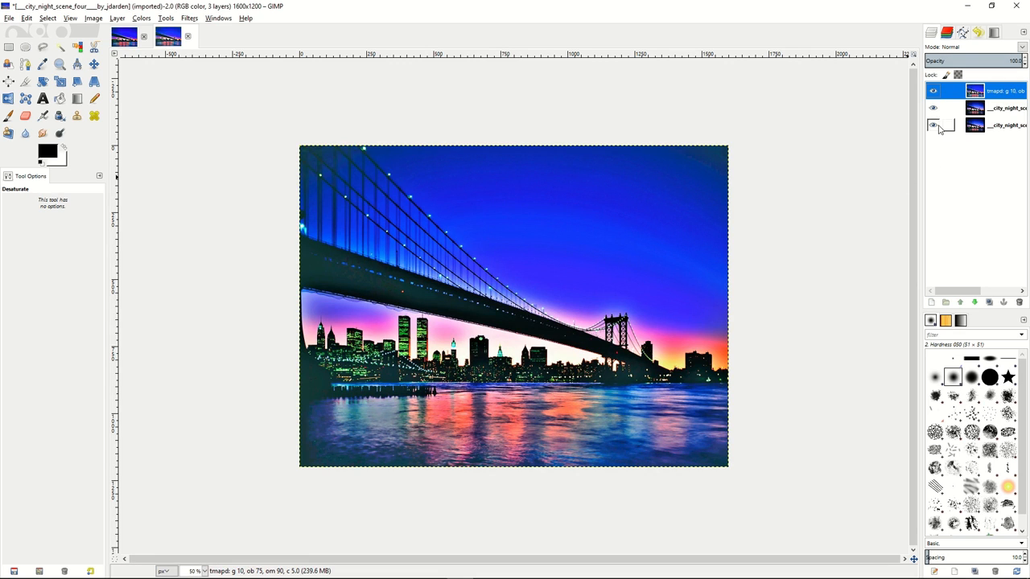
Step: Merge the tone-mapped layer down until one layer remains and set its input gamma to 0.92 with Levels
{"action": "right_click", "coordinate": [962, 93]}
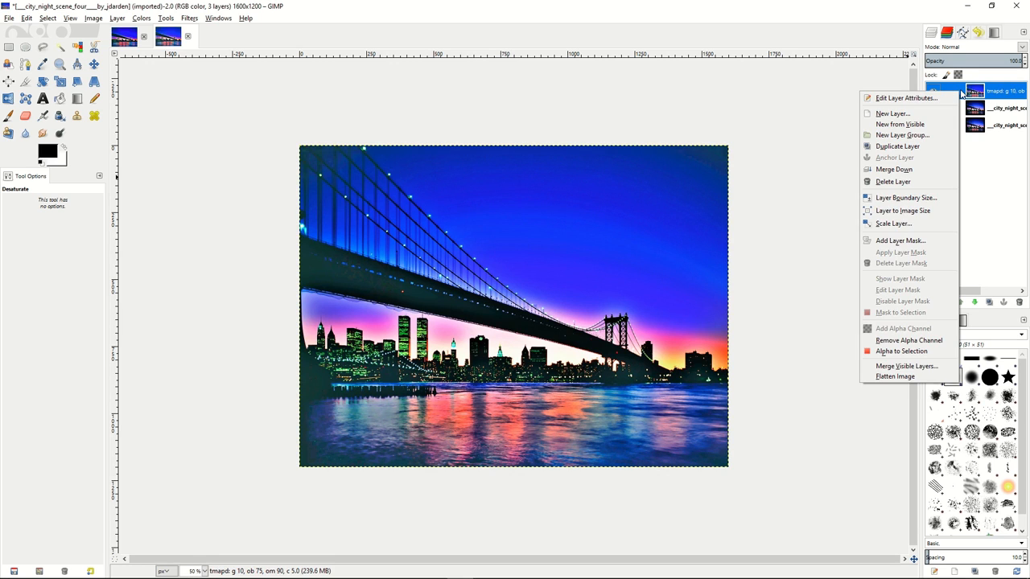
{"action": "left_click", "coordinate": [910, 169]}
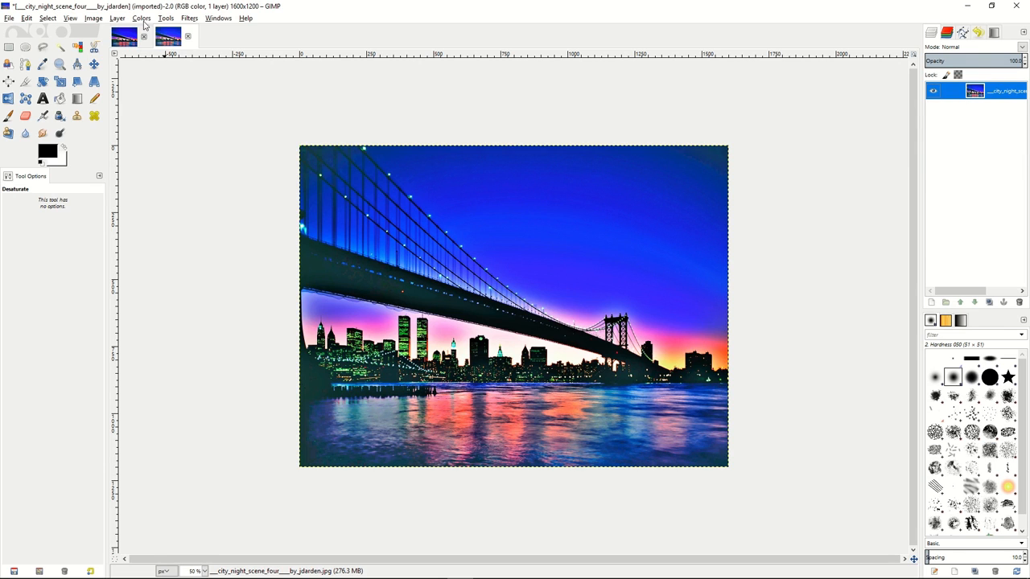
{"action": "left_click", "coordinate": [142, 19]}
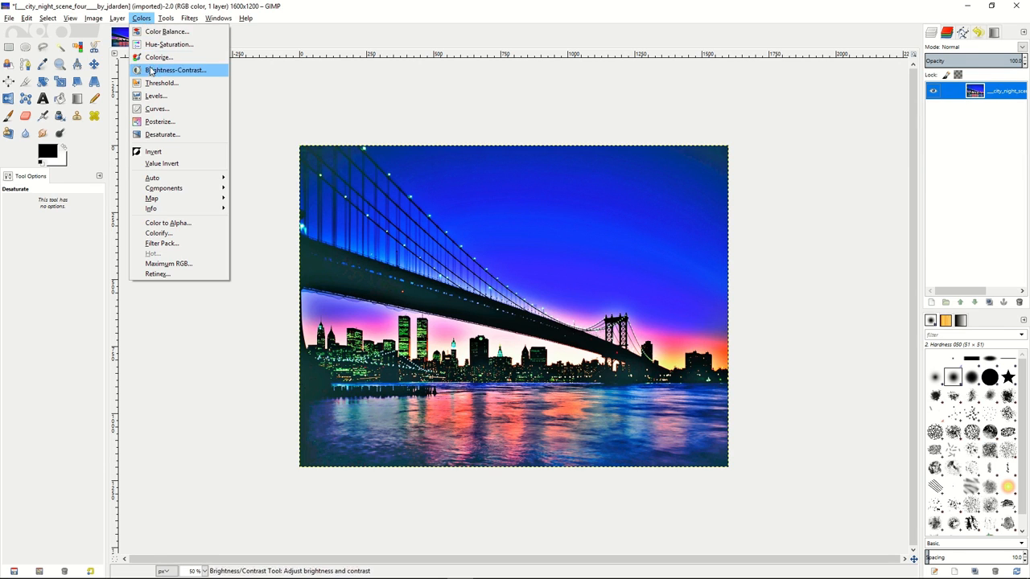
{"action": "left_click", "coordinate": [151, 98]}
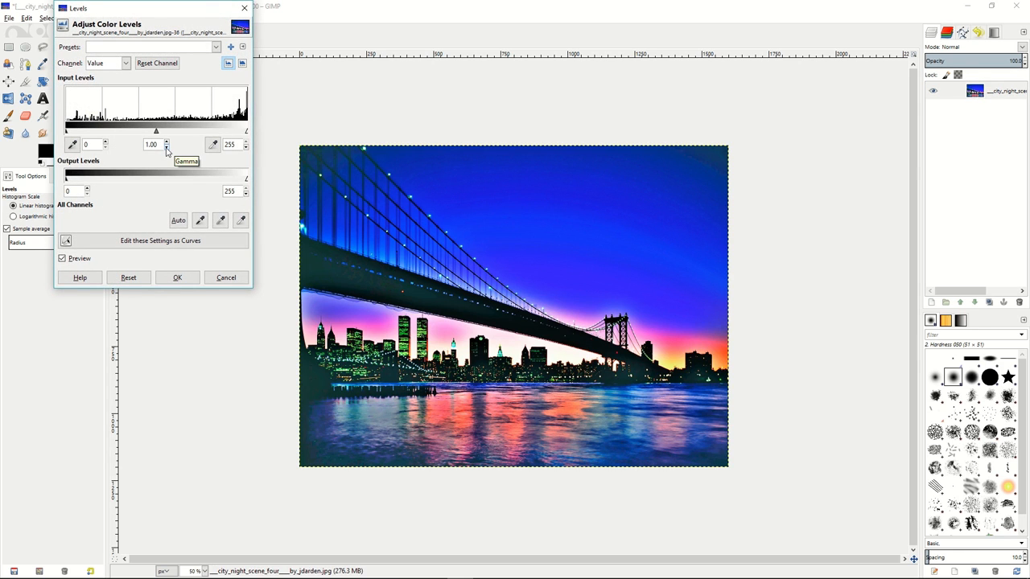
{"action": "left_click", "coordinate": [166, 148]}
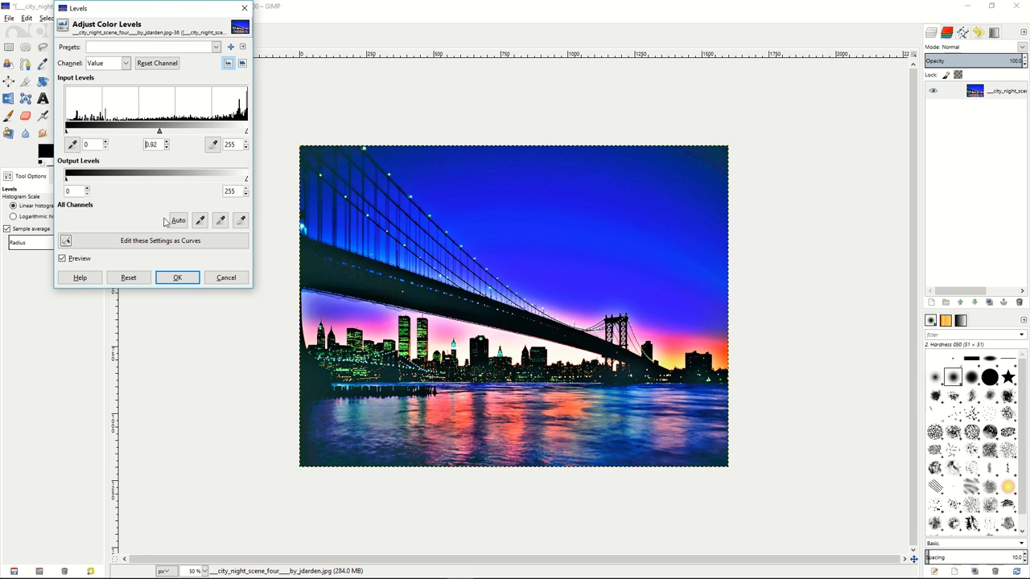
{"action": "left_click", "coordinate": [177, 277]}
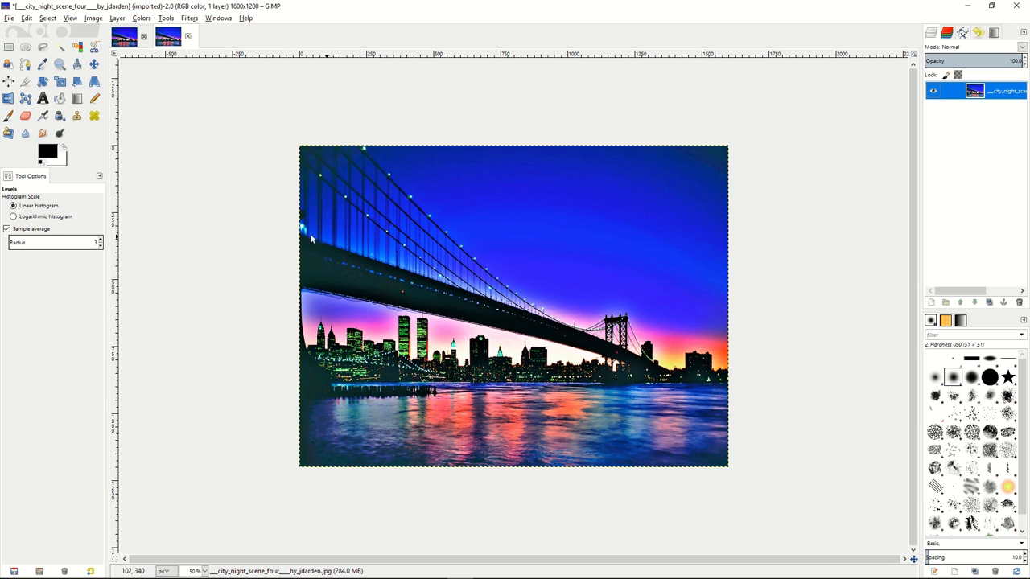
Step: Duplicate the merged city layer and desaturate the copy based on Lightness after comparing Luminosity and Average
{"action": "right_click", "coordinate": [954, 92]}
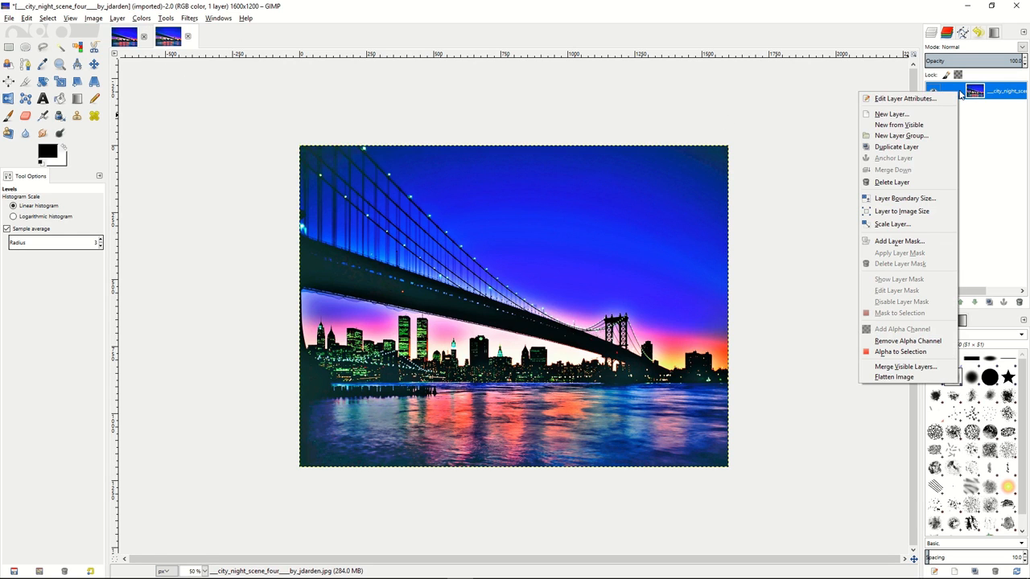
{"action": "left_click", "coordinate": [898, 147]}
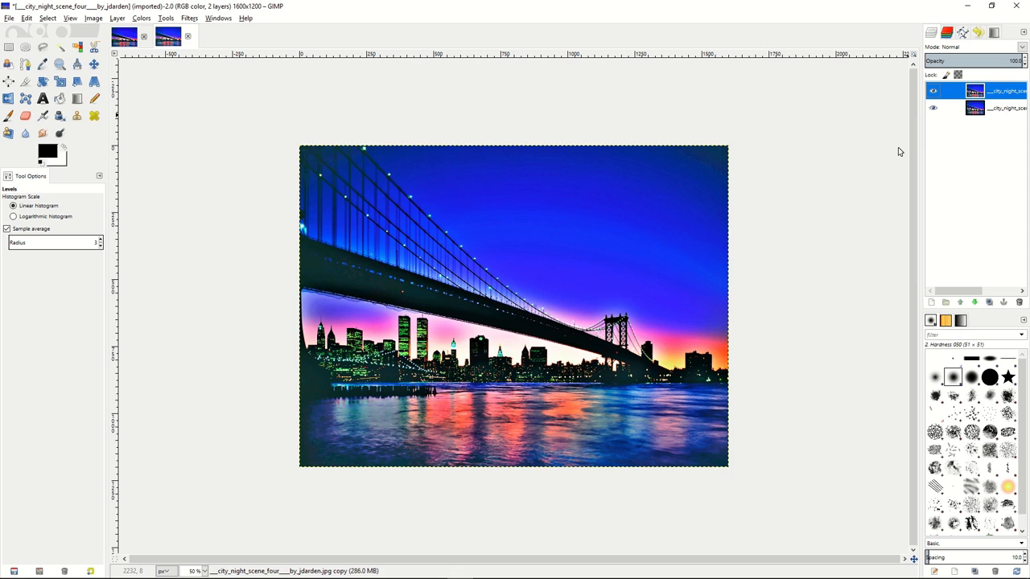
{"action": "left_click", "coordinate": [141, 18]}
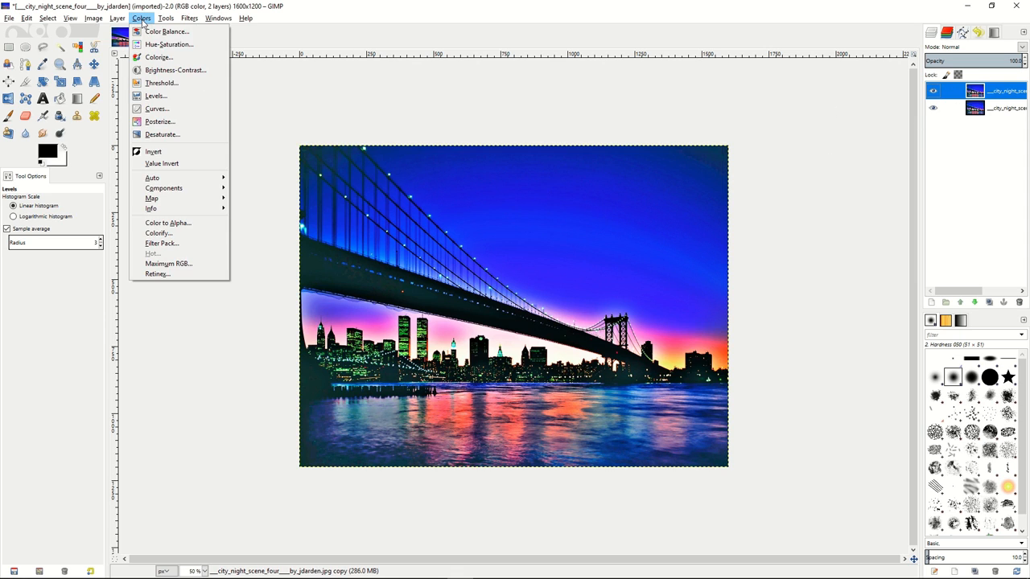
{"action": "left_click", "coordinate": [150, 135]}
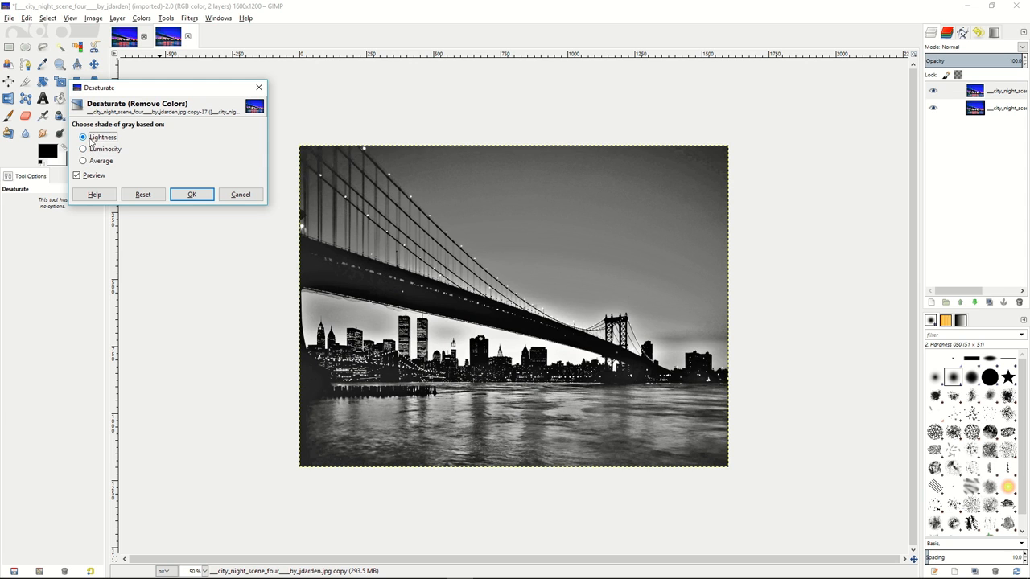
{"action": "left_click", "coordinate": [93, 151]}
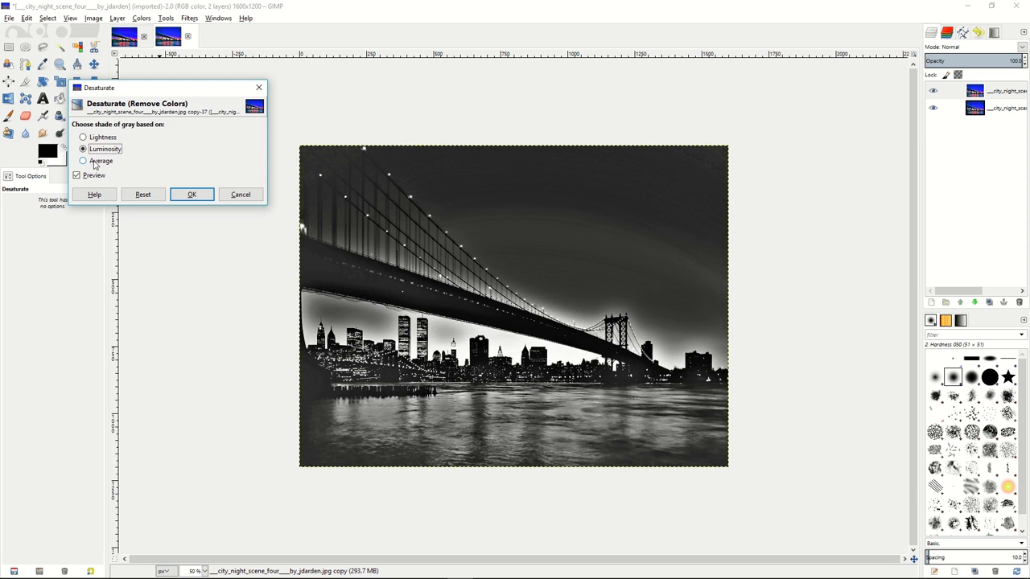
{"action": "left_click", "coordinate": [94, 164]}
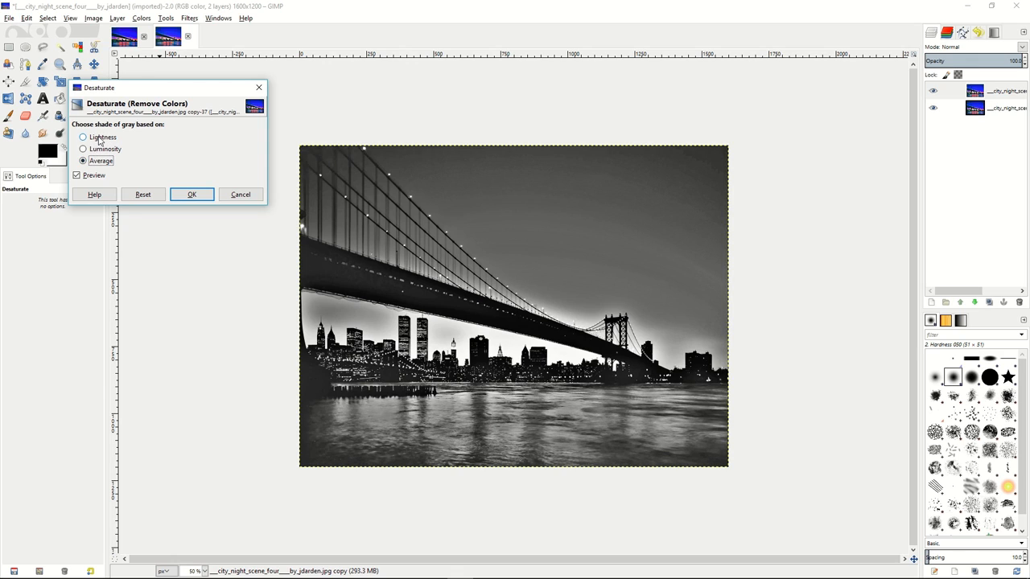
{"action": "left_click", "coordinate": [101, 140]}
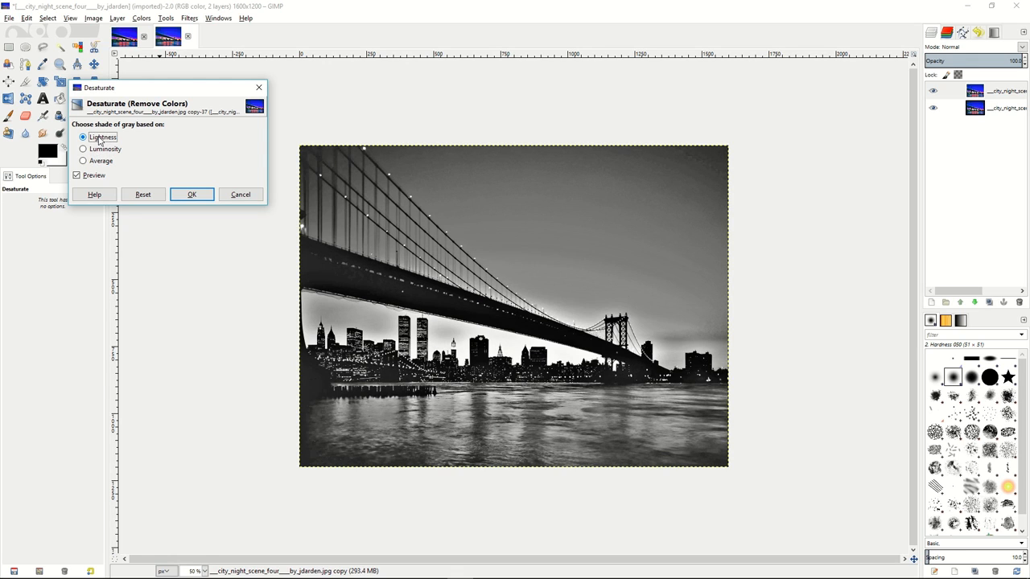
{"action": "left_click", "coordinate": [183, 198]}
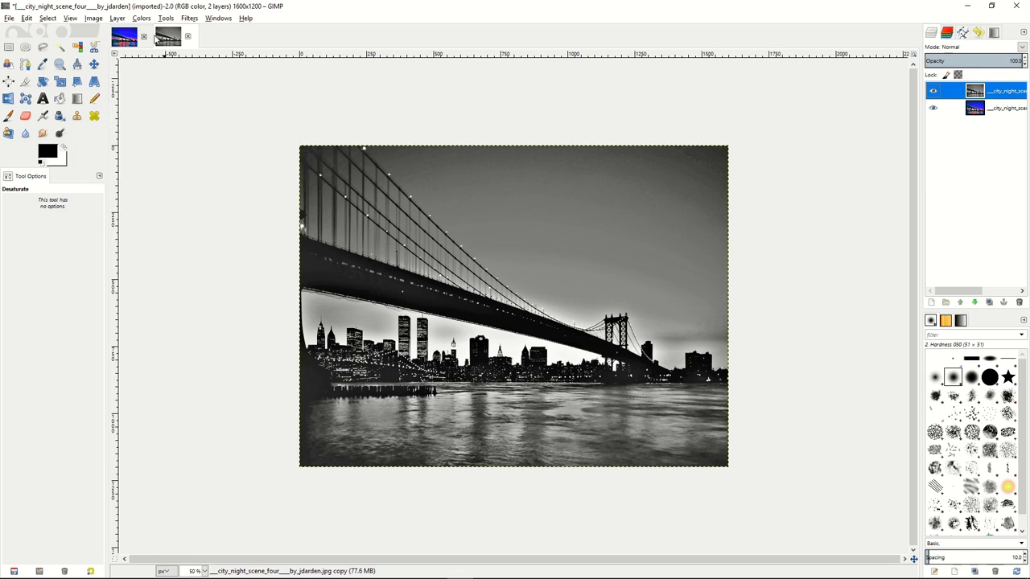
Step: Invert the colors of the desaturated city layer copy
{"action": "left_click", "coordinate": [143, 19]}
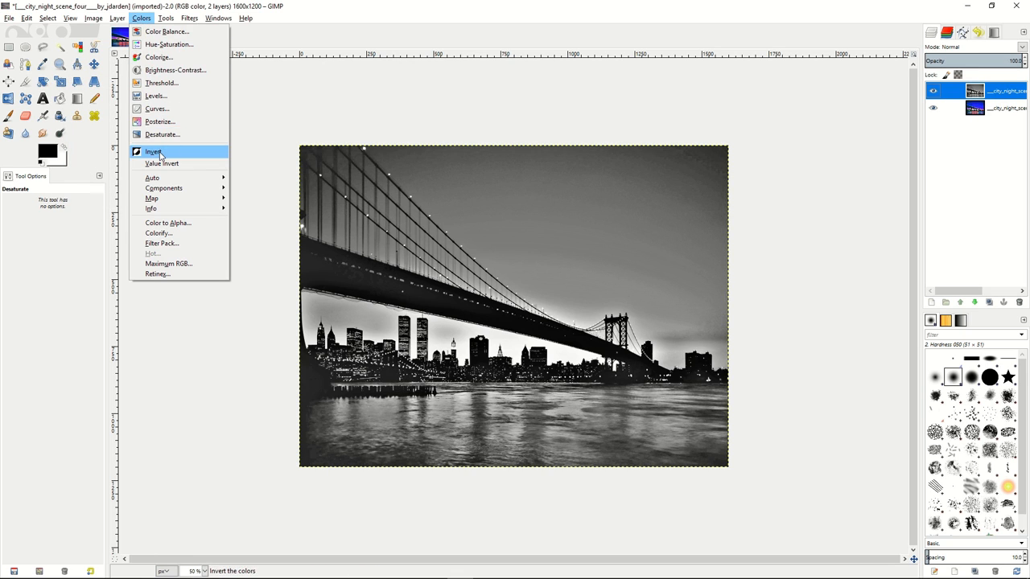
{"action": "left_click", "coordinate": [158, 152]}
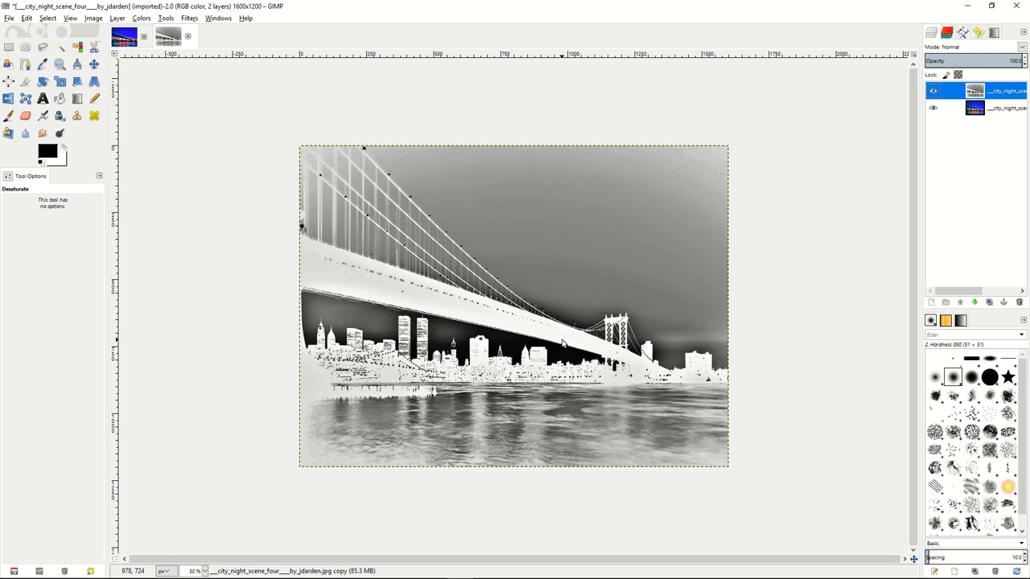
Step: Soften the inverted city layer copy with a Gaussian Blur, adjusting the blur radius slightly before applying it
{"action": "left_click", "coordinate": [166, 20]}
{"action": "mouse_move", "coordinate": [189, 18]}
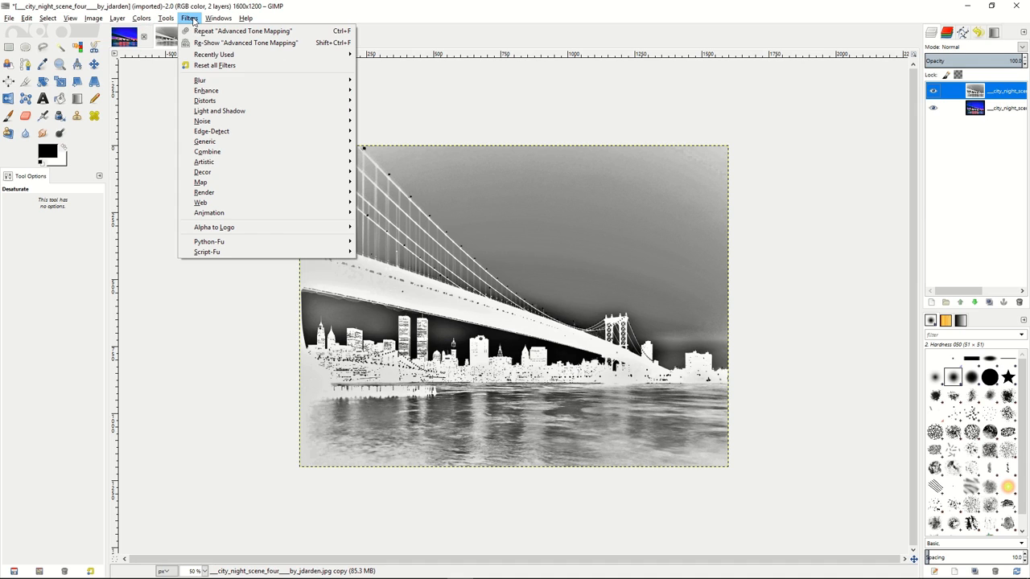
{"action": "mouse_move", "coordinate": [201, 80]}
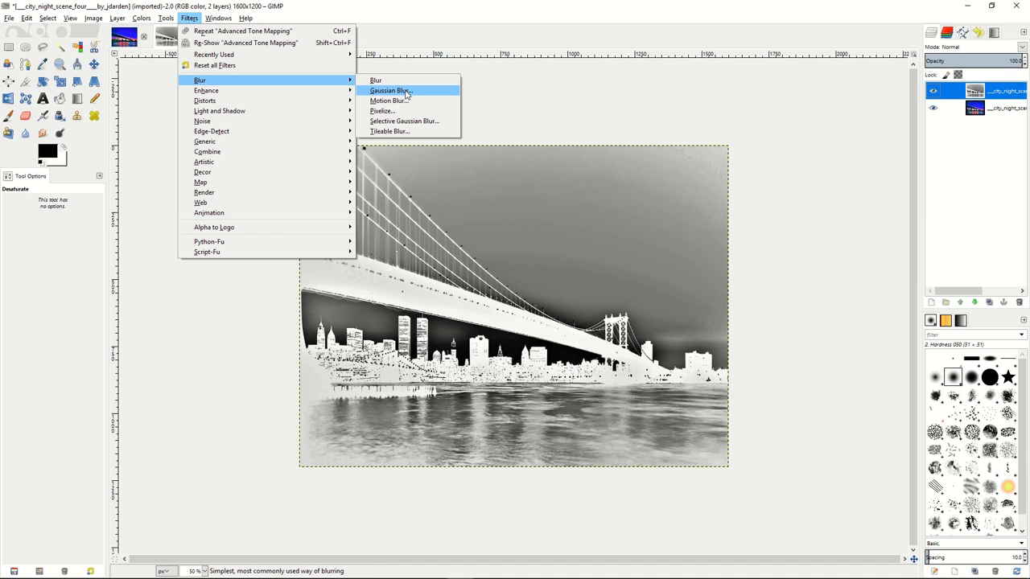
{"action": "left_click", "coordinate": [406, 94]}
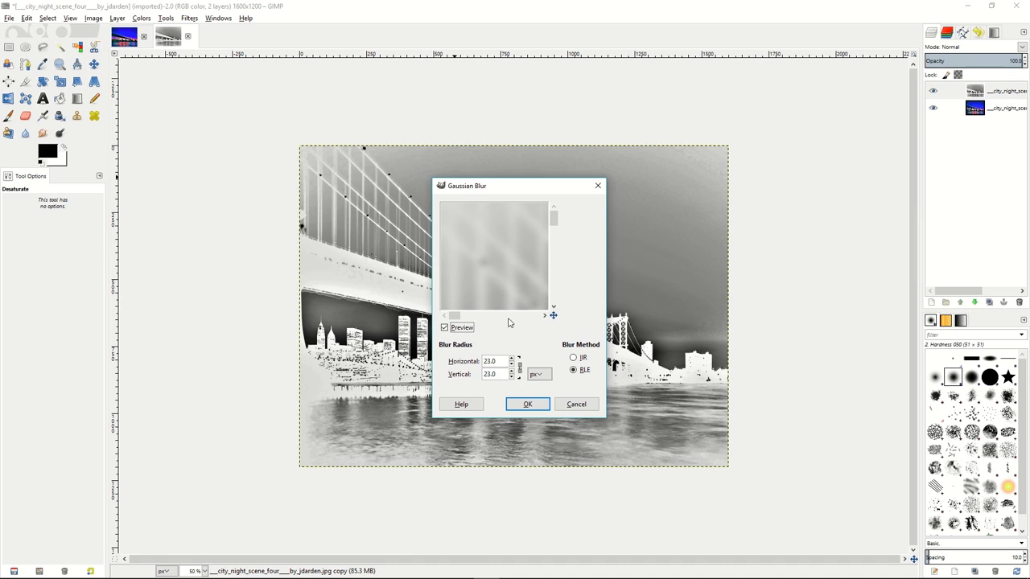
{"action": "left_click", "coordinate": [512, 365]}
{"action": "left_click", "coordinate": [511, 365]}
{"action": "left_click", "coordinate": [528, 405]}
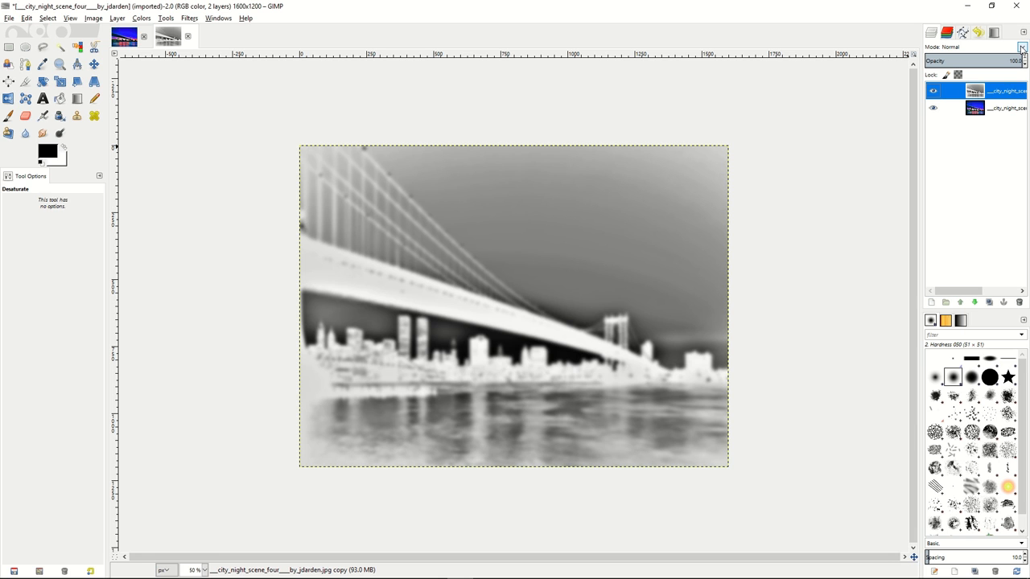
Step: Set the blurred city layer copy to Overlay mode and reduce its opacity to about 48
{"action": "left_click", "coordinate": [1022, 49]}
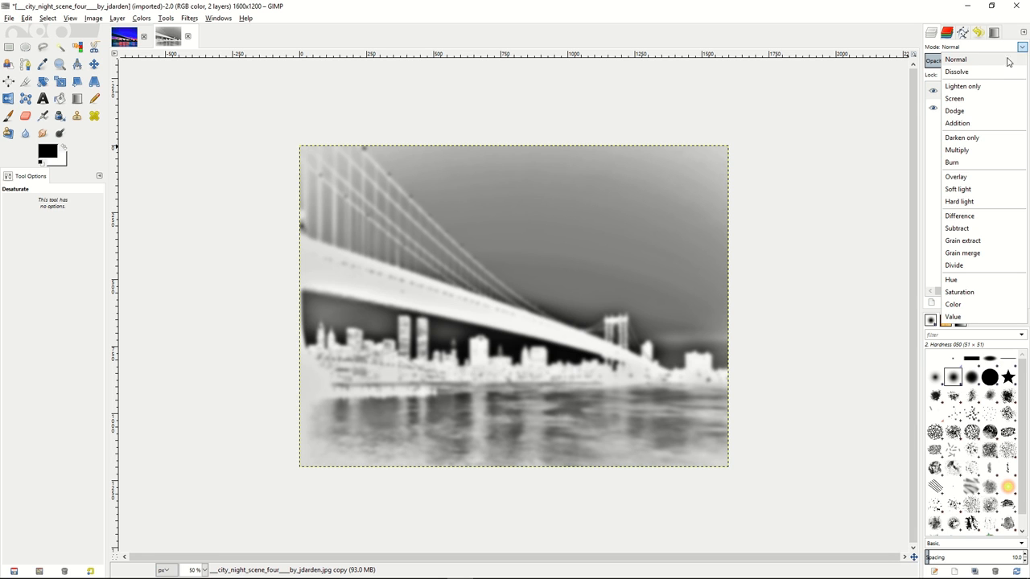
{"action": "left_click", "coordinate": [957, 183]}
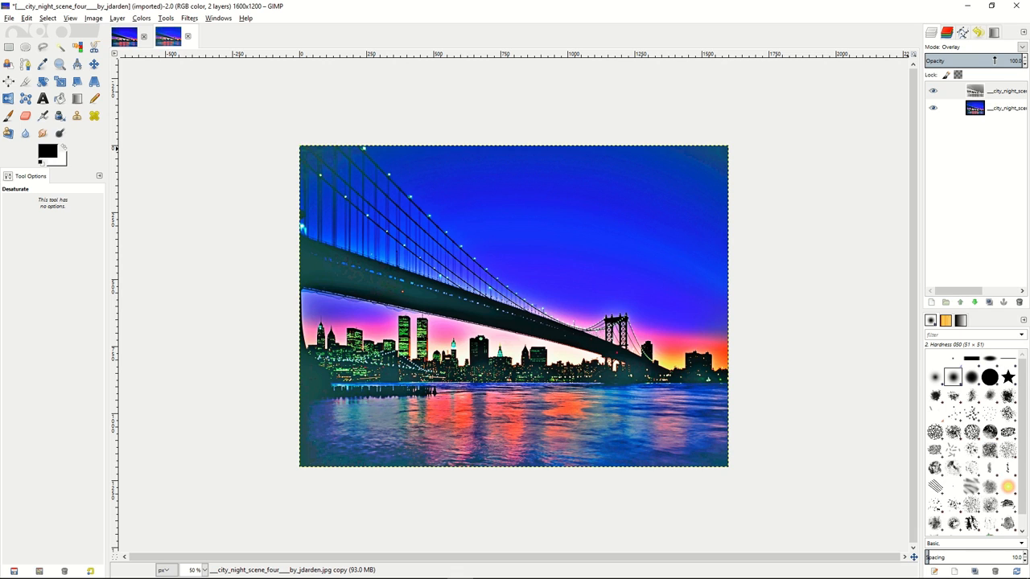
{"action": "left_click_drag", "start_coordinate": [994, 60], "coordinate": [973, 60]}
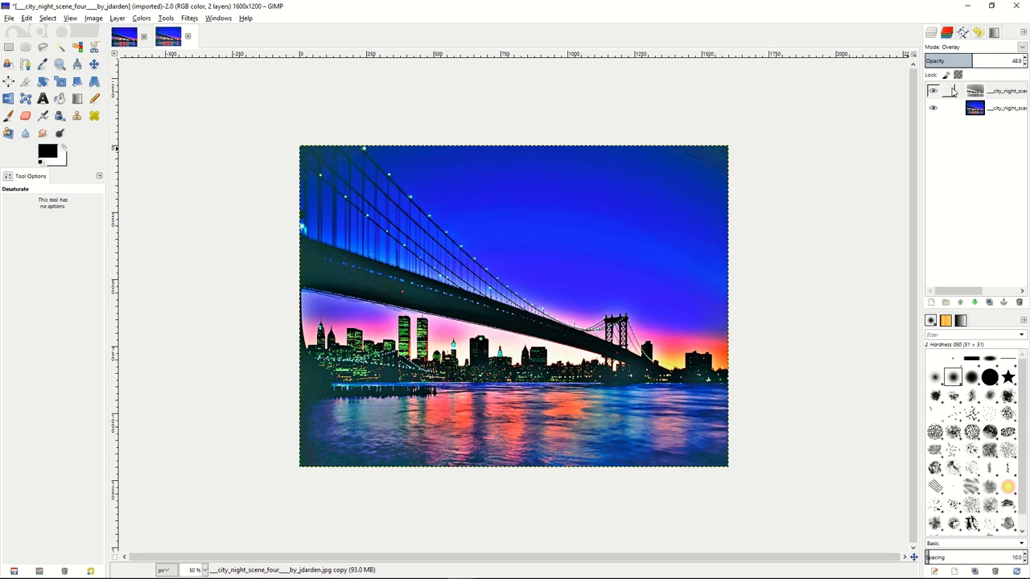
Step: Merge the Overlay copy down onto the city night scene layer below
{"action": "left_click", "coordinate": [960, 93]}
{"action": "right_click", "coordinate": [960, 95]}
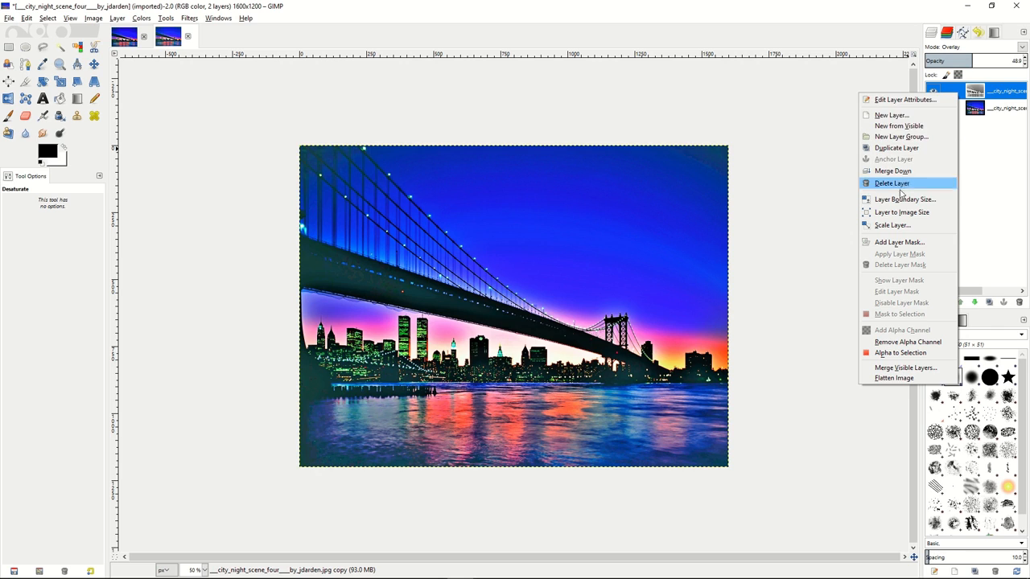
{"action": "left_click", "coordinate": [893, 171]}
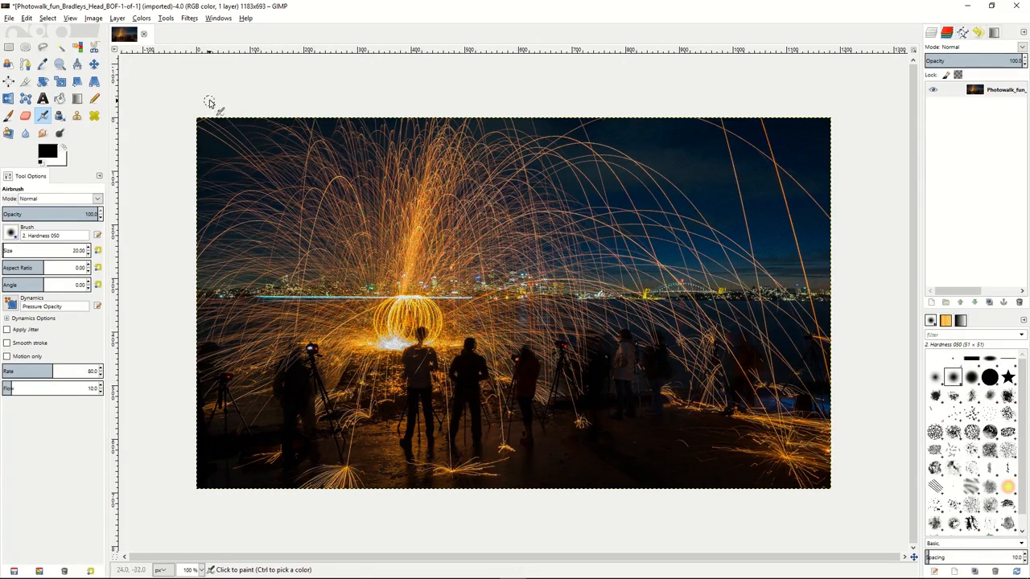
Step: Try a Gaussian Blur with an adjusted radius on the spark-trail night photo and undo it
{"action": "left_click", "coordinate": [190, 19]}
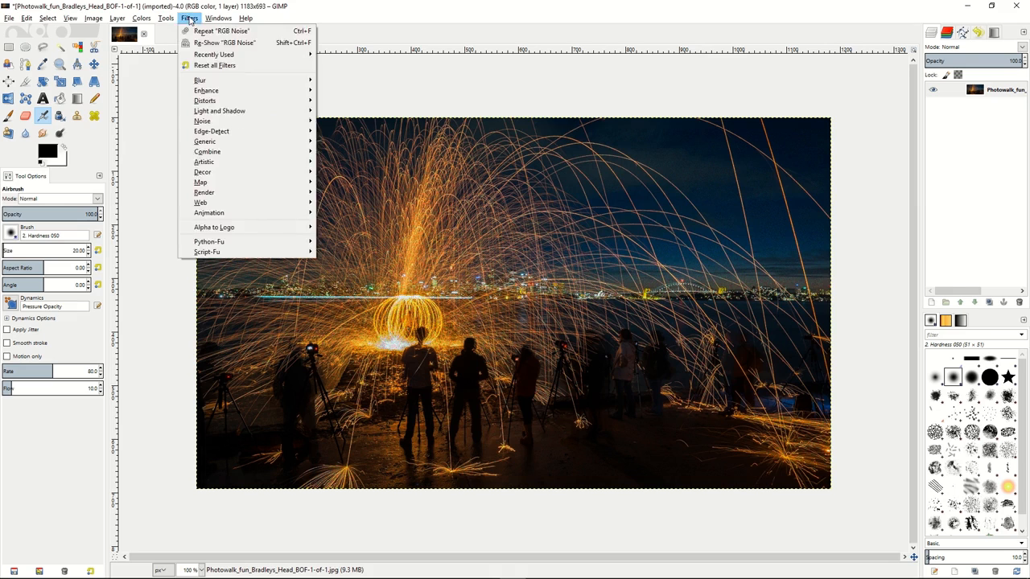
{"action": "mouse_move", "coordinate": [210, 83]}
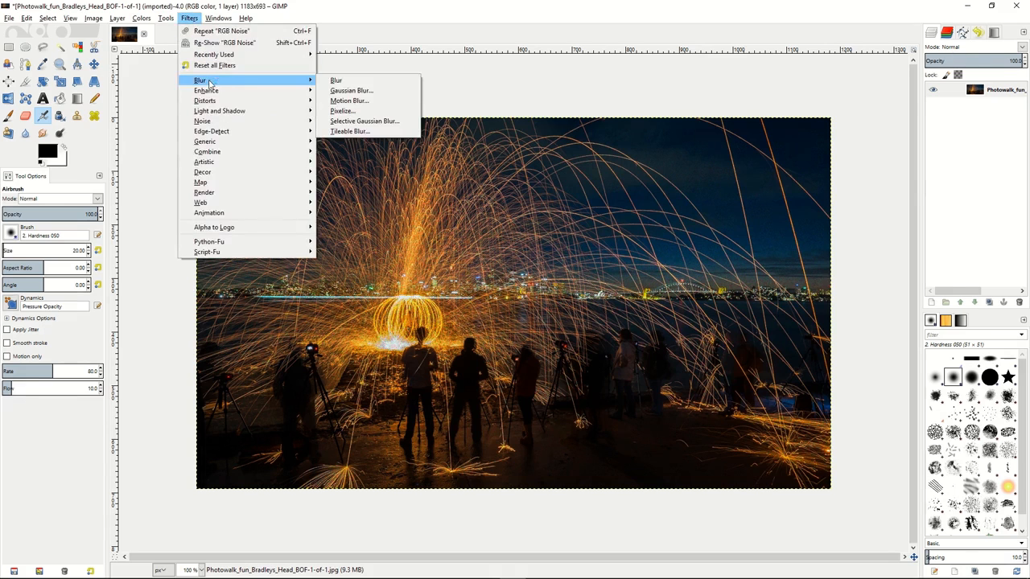
{"action": "left_click", "coordinate": [351, 91]}
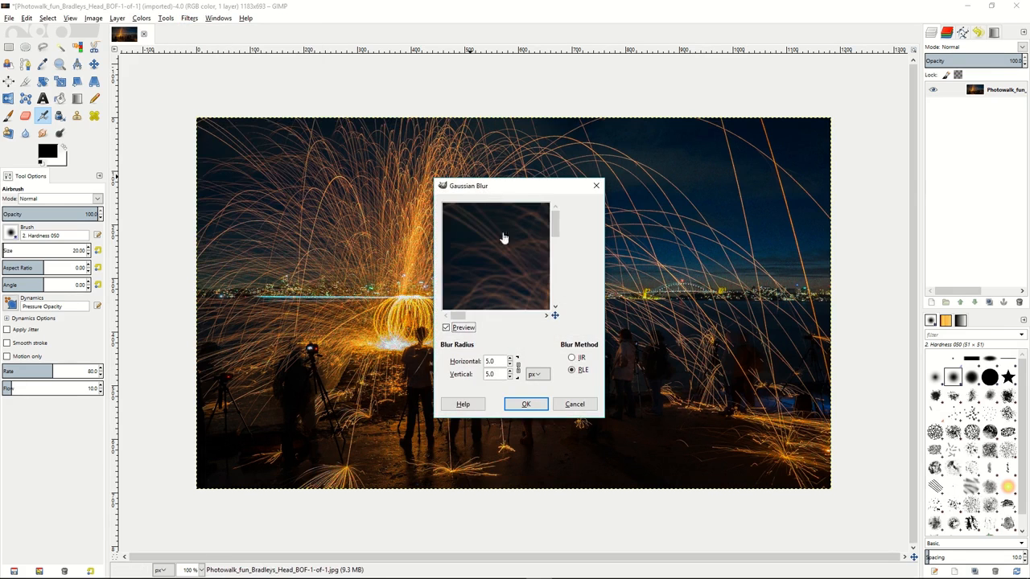
{"action": "left_click", "coordinate": [510, 366]}
{"action": "left_click", "coordinate": [511, 365]}
{"action": "left_click", "coordinate": [527, 405]}
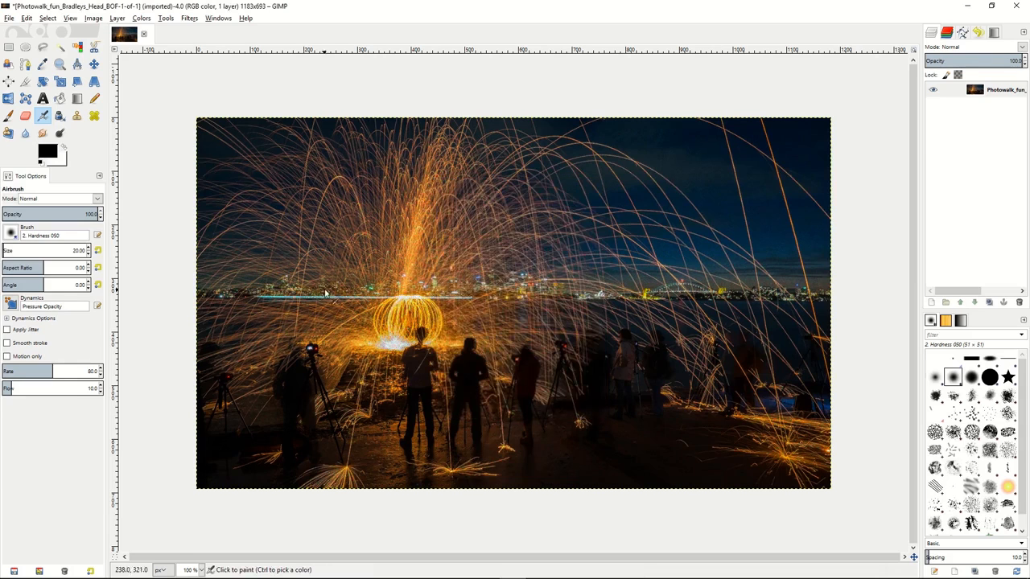
{"action": "left_click", "coordinate": [31, 19]}
{"action": "left_click", "coordinate": [36, 31]}
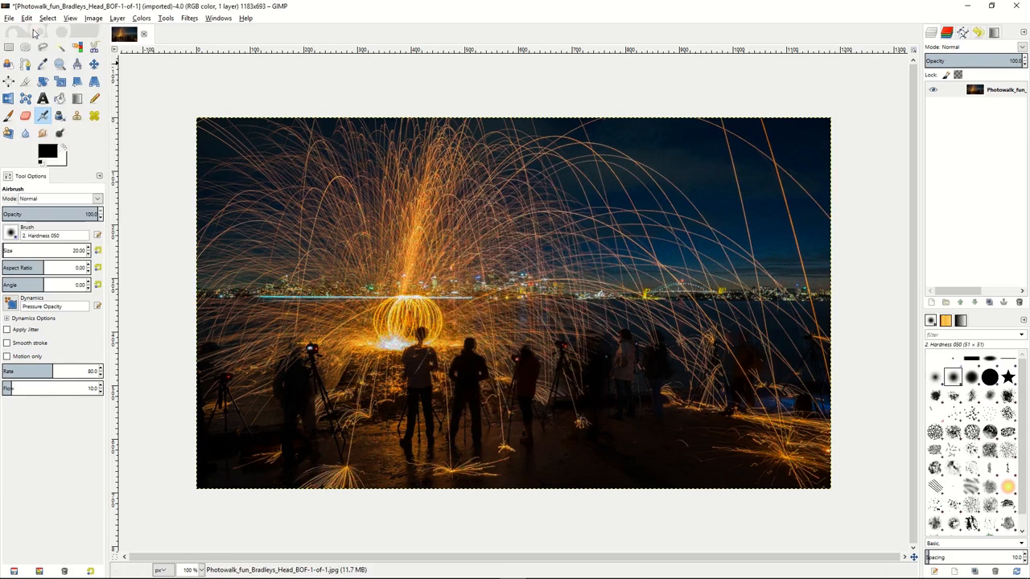
Step: Apply Wavelet denoise to the spark-trail photo with amount 1955 and detail 1.12, checking the bright spinning center in the preview
{"action": "left_click", "coordinate": [191, 19]}
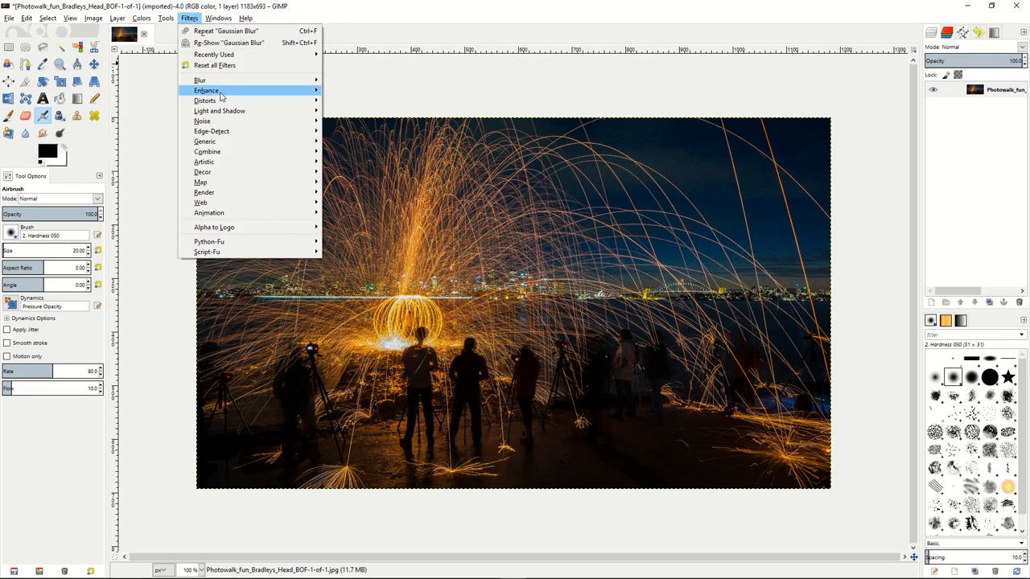
{"action": "mouse_move", "coordinate": [226, 93]}
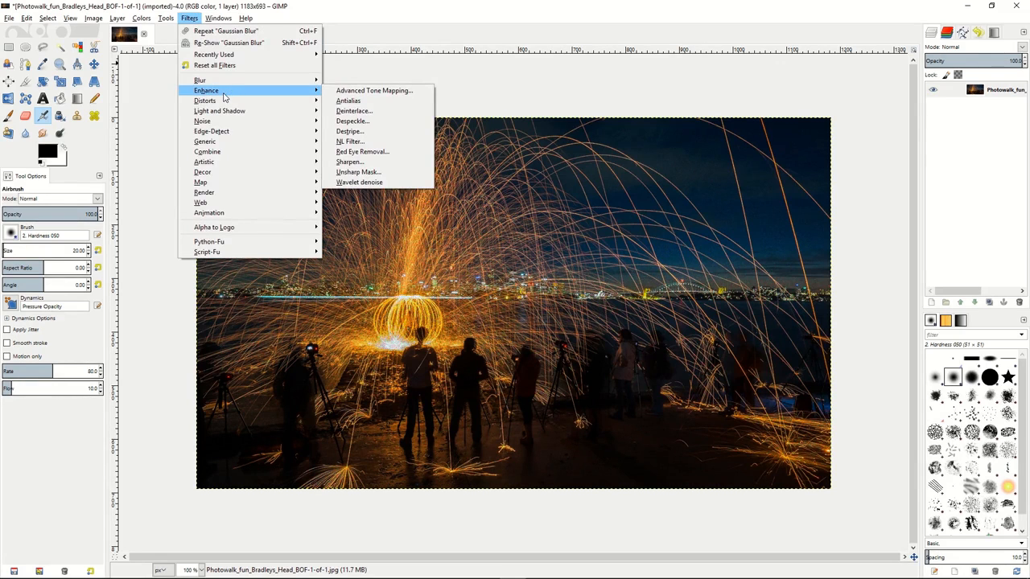
{"action": "left_click", "coordinate": [360, 182]}
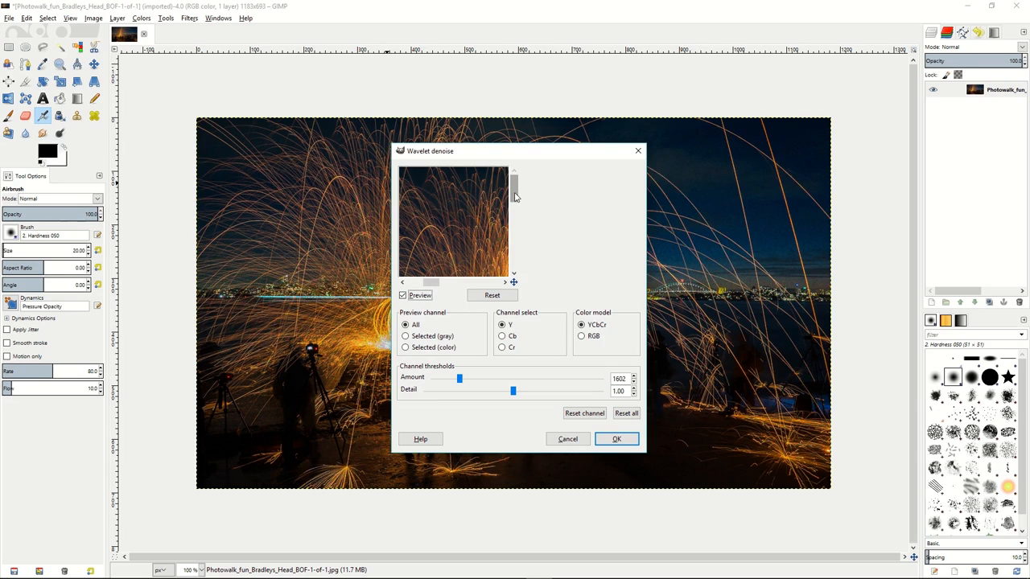
{"action": "scroll", "coordinate": [472, 214], "scroll_direction": "down", "scroll_amount": 3}
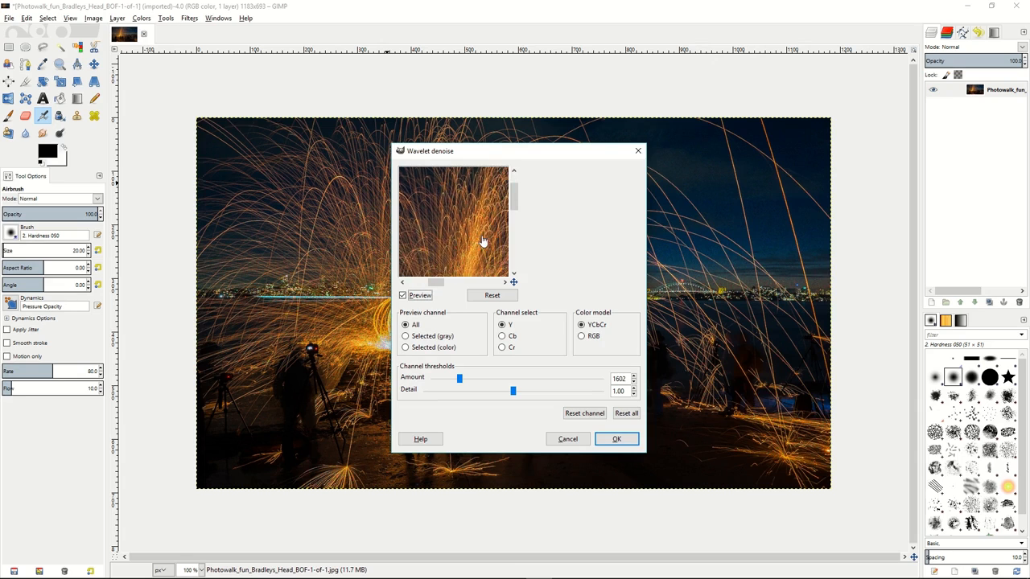
{"action": "scroll", "coordinate": [466, 224], "scroll_direction": "down", "scroll_amount": 3}
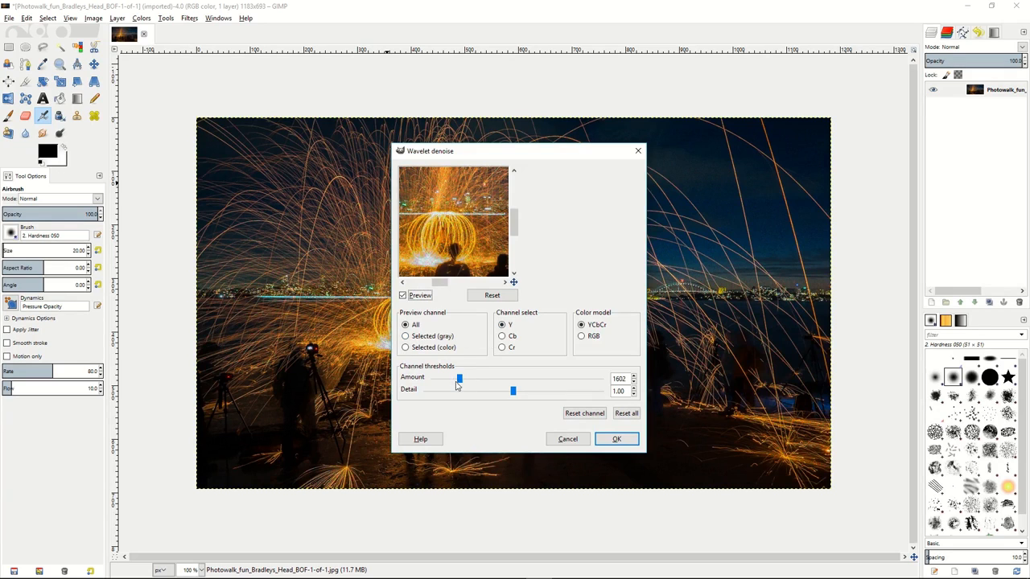
{"action": "mouse_move", "coordinate": [460, 384]}
{"action": "left_mouse_down"}
{"action": "mouse_move", "coordinate": [553, 380]}
{"action": "mouse_move", "coordinate": [473, 381]}
{"action": "mouse_move", "coordinate": [483, 395]}
{"action": "mouse_move", "coordinate": [532, 397]}
{"action": "mouse_move", "coordinate": [483, 399]}
{"action": "mouse_move", "coordinate": [526, 396]}
{"action": "mouse_move", "coordinate": [465, 378]}
{"action": "left_mouse_up"}
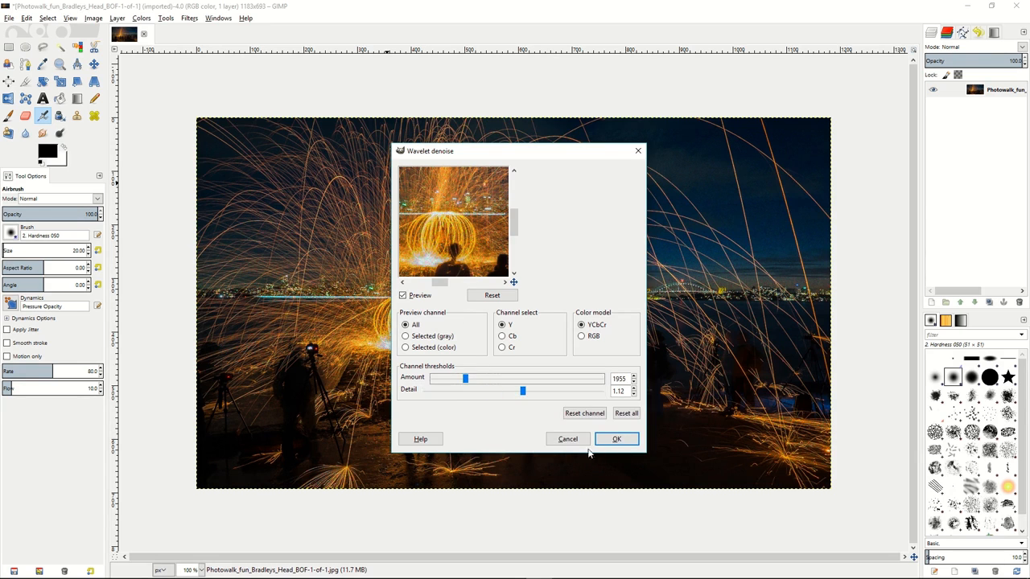
{"action": "left_click", "coordinate": [614, 439]}
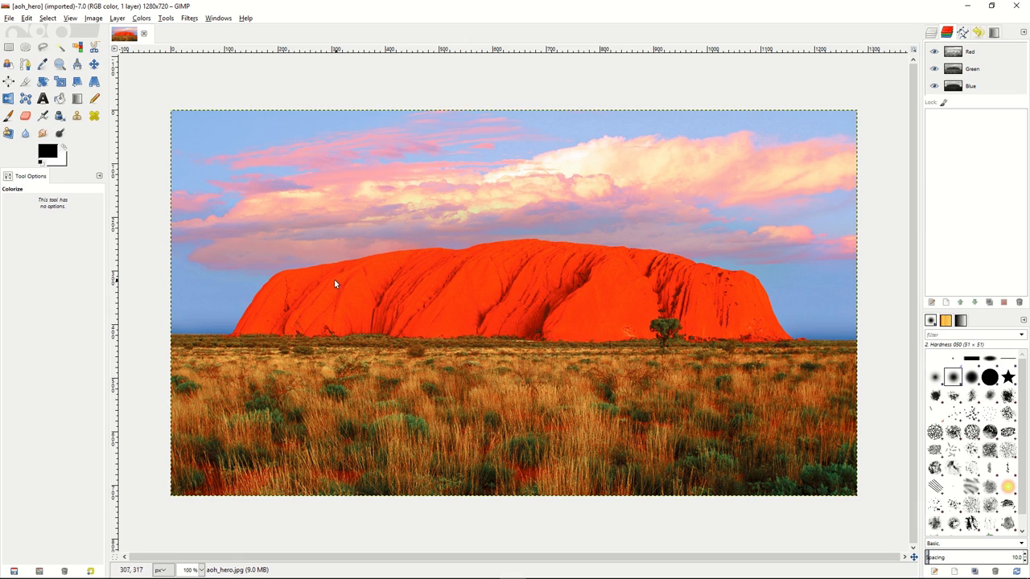
Step: Duplicate the aoh_hero.jpg layer of the red rock landscape
{"action": "left_click", "coordinate": [931, 33]}
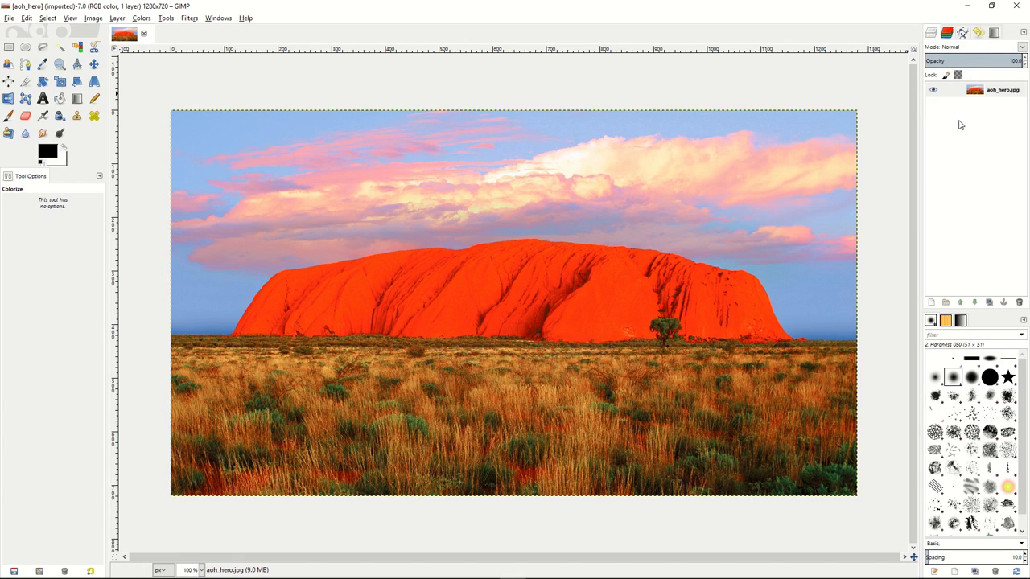
{"action": "left_click", "coordinate": [955, 93]}
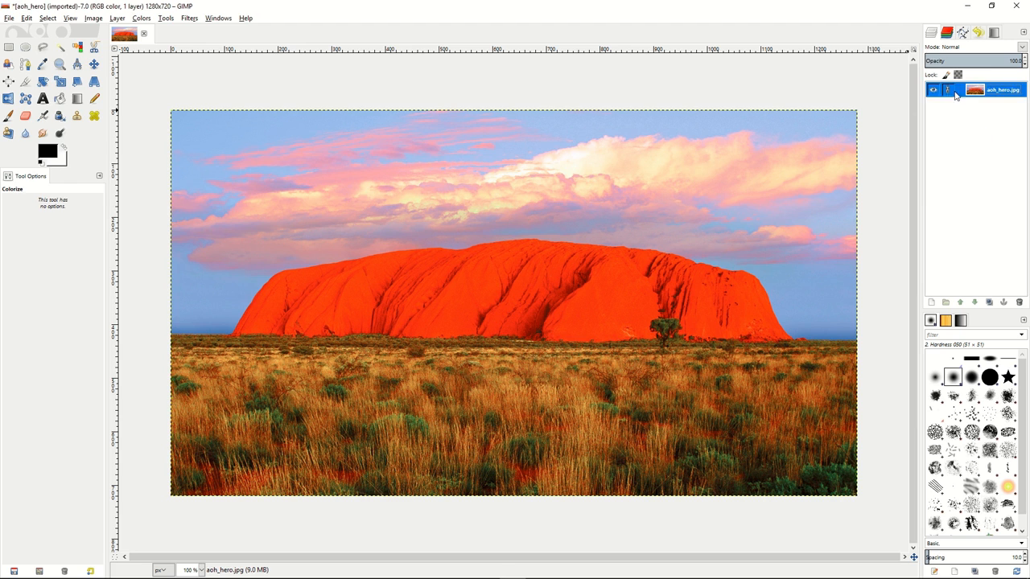
{"action": "right_click", "coordinate": [956, 94]}
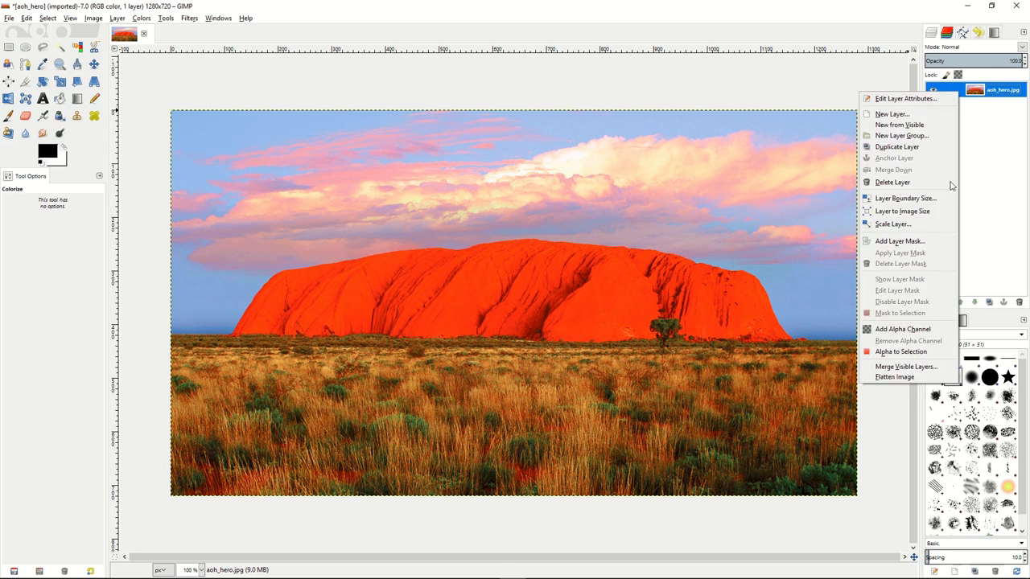
{"action": "left_click", "coordinate": [909, 147]}
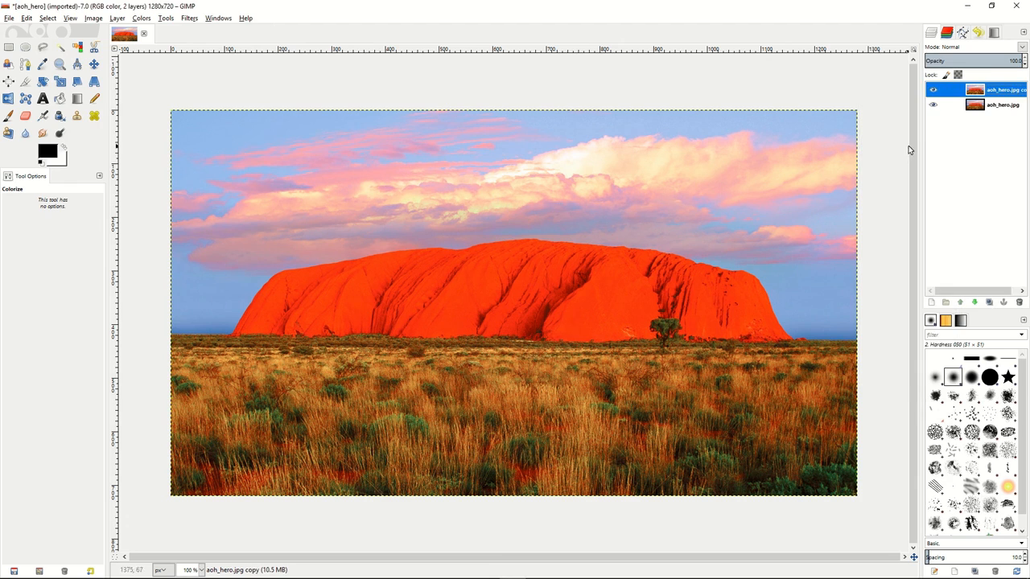
Step: Deactivate the Green, Blue and Alpha channels of the layer copy so that only Red is active
{"action": "left_click", "coordinate": [948, 34]}
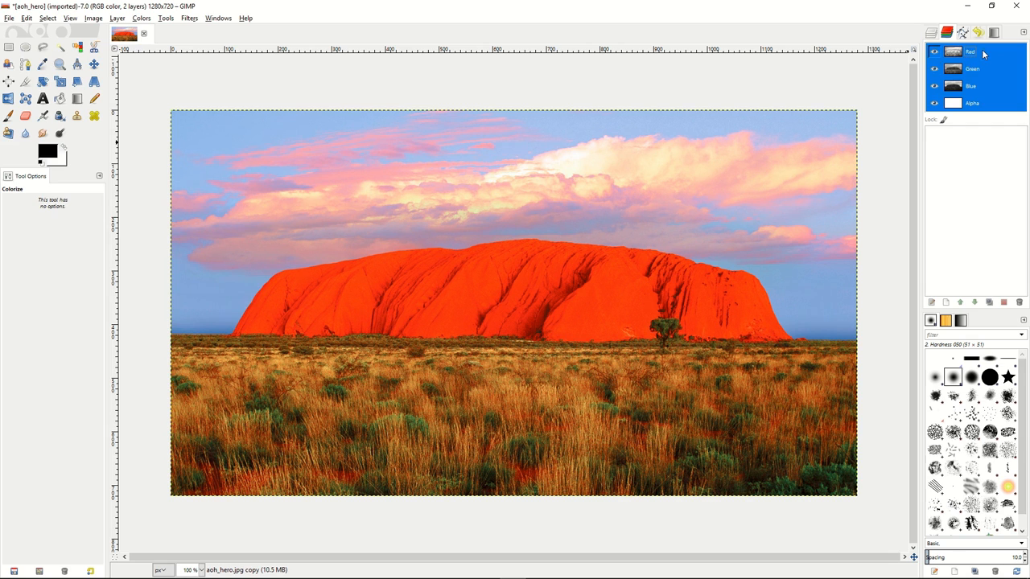
{"action": "left_click", "coordinate": [981, 51]}
{"action": "left_click", "coordinate": [982, 70]}
{"action": "left_click", "coordinate": [982, 86]}
{"action": "left_click", "coordinate": [980, 104]}
{"action": "left_click", "coordinate": [984, 54]}
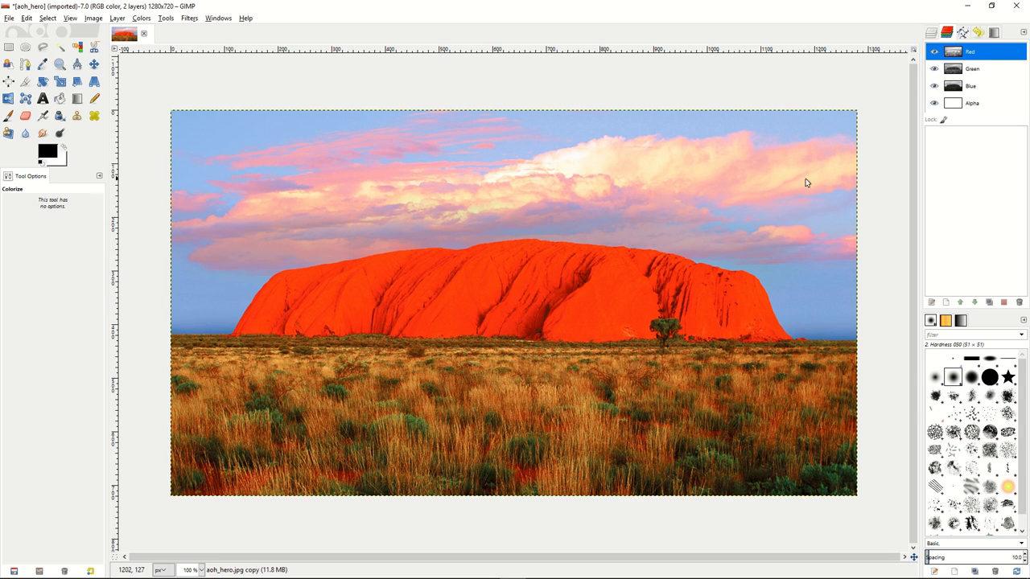
Step: Select the entire rock image and make a separate copy of the Red channel below the color channels
{"action": "left_click", "coordinate": [49, 18]}
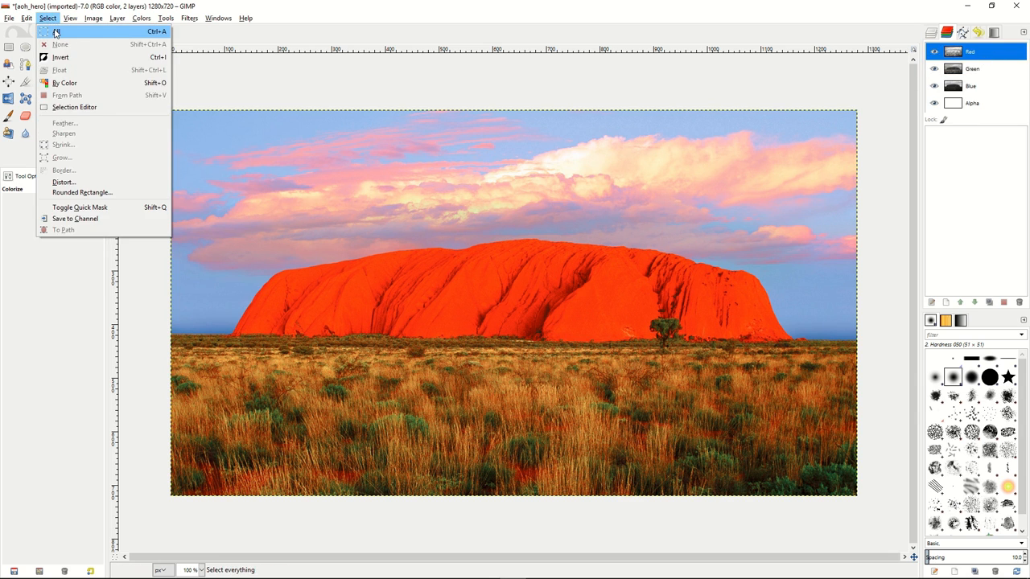
{"action": "left_click", "coordinate": [53, 30]}
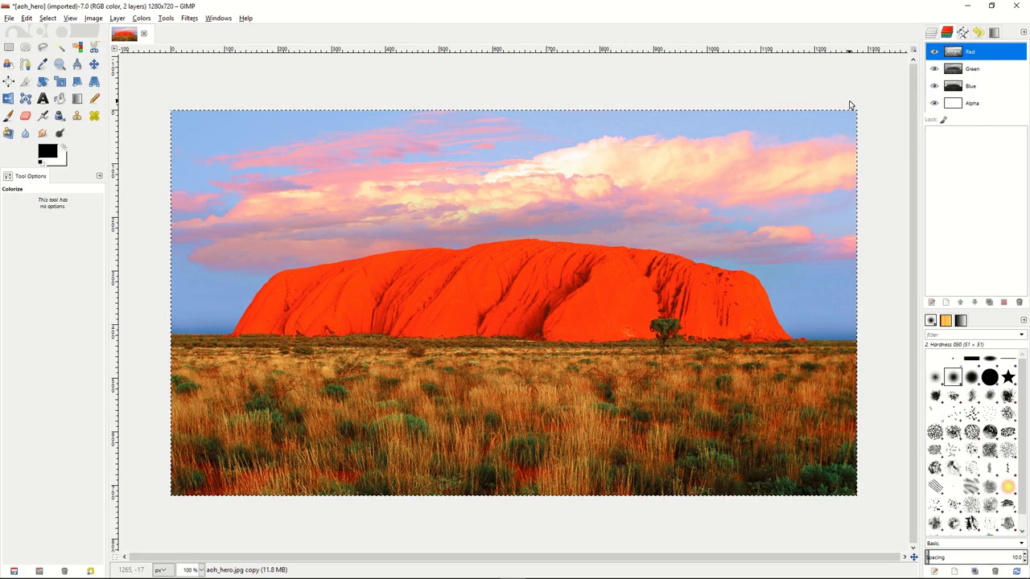
{"action": "key", "text": "ctrl+c"}
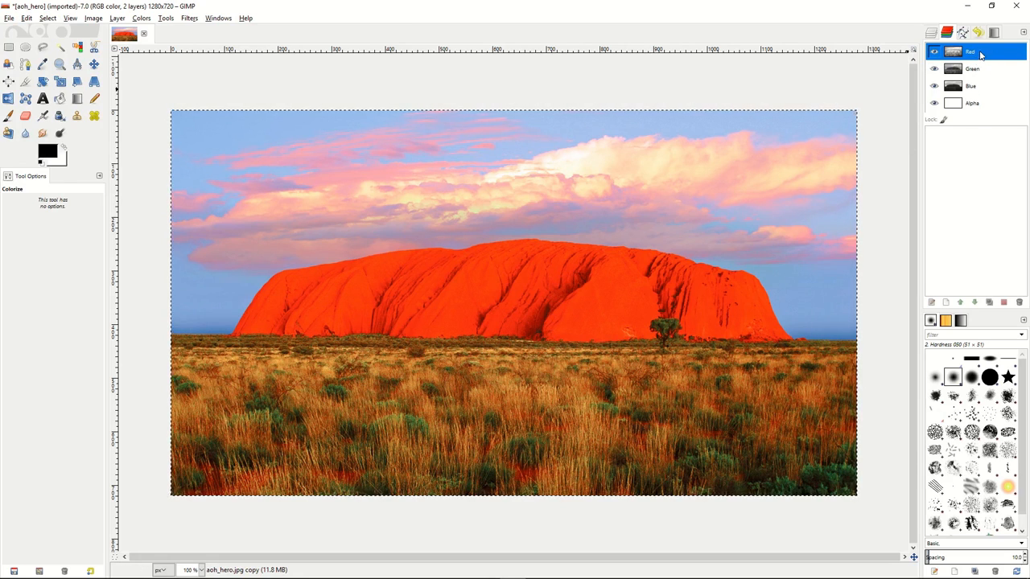
{"action": "left_click_drag", "start_coordinate": [981, 54], "coordinate": [980, 141]}
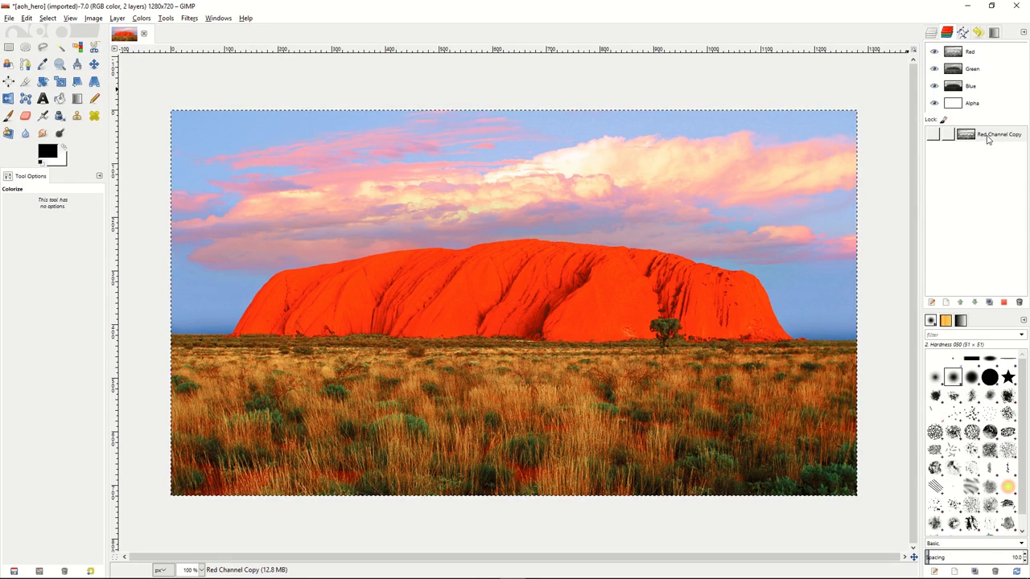
Step: Rename the copied Red channel as L
{"action": "left_click", "coordinate": [989, 140]}
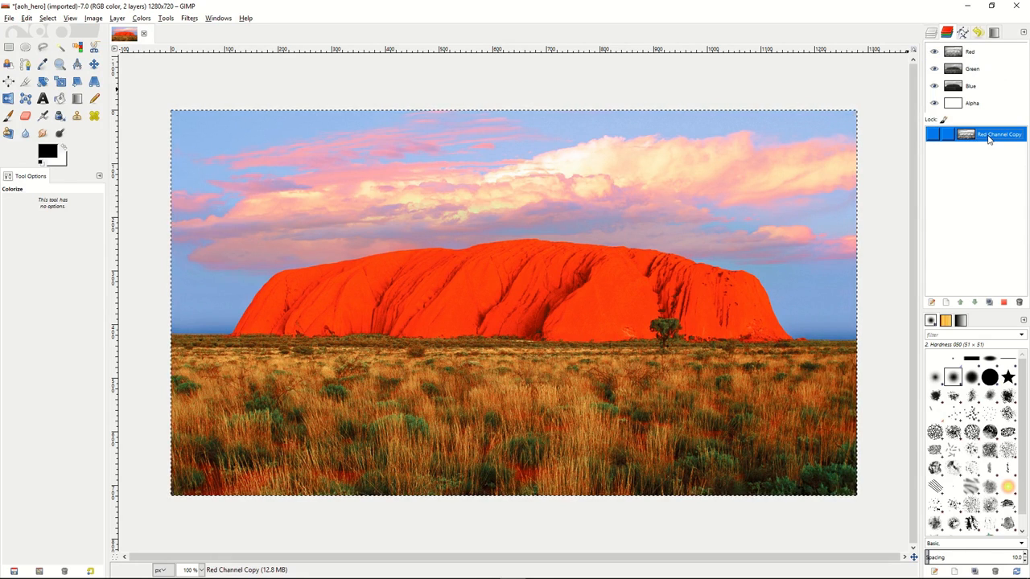
{"action": "double_click", "coordinate": [989, 136]}
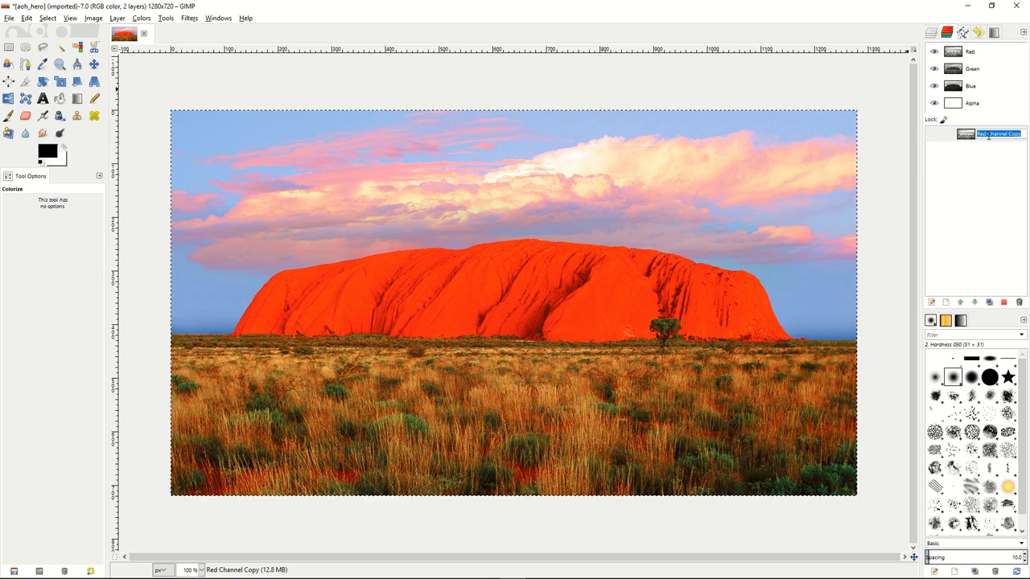
{"action": "type", "text": "L"}
{"action": "key", "text": "Return"}
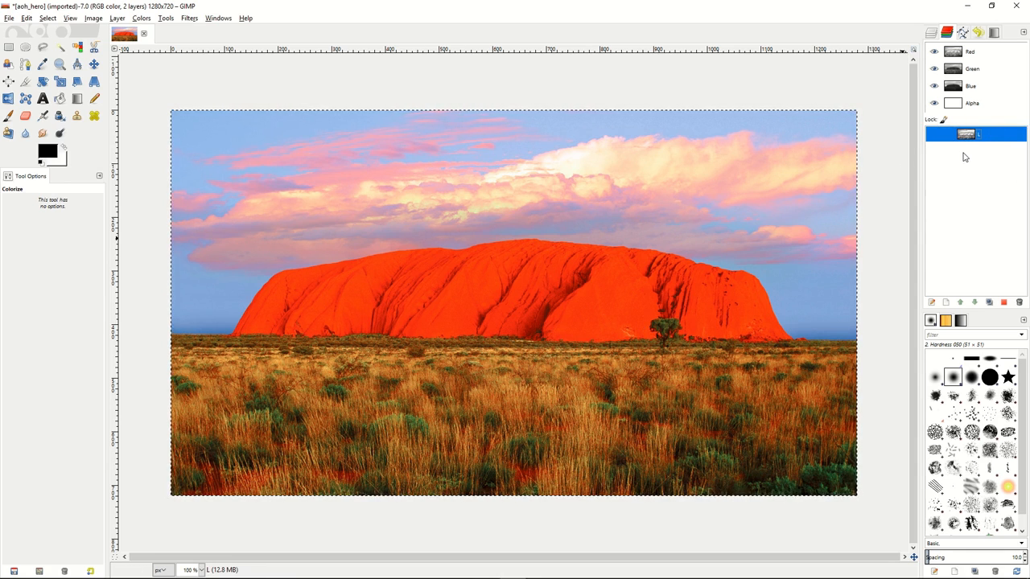
Step: Subtract the L channel from the full-image selection and save the resulting selection as a channel named D
{"action": "right_click", "coordinate": [990, 136]}
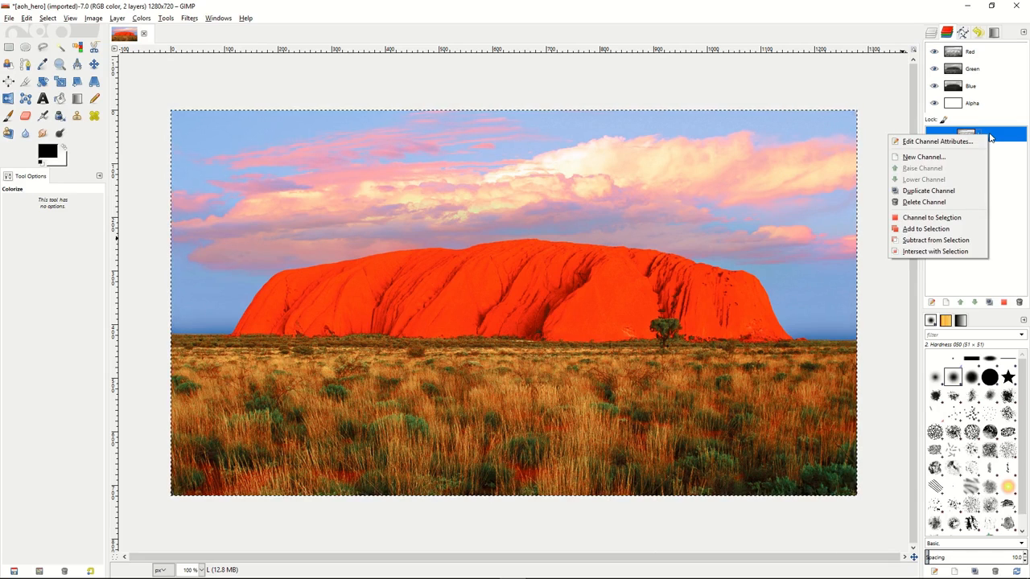
{"action": "left_click", "coordinate": [936, 240]}
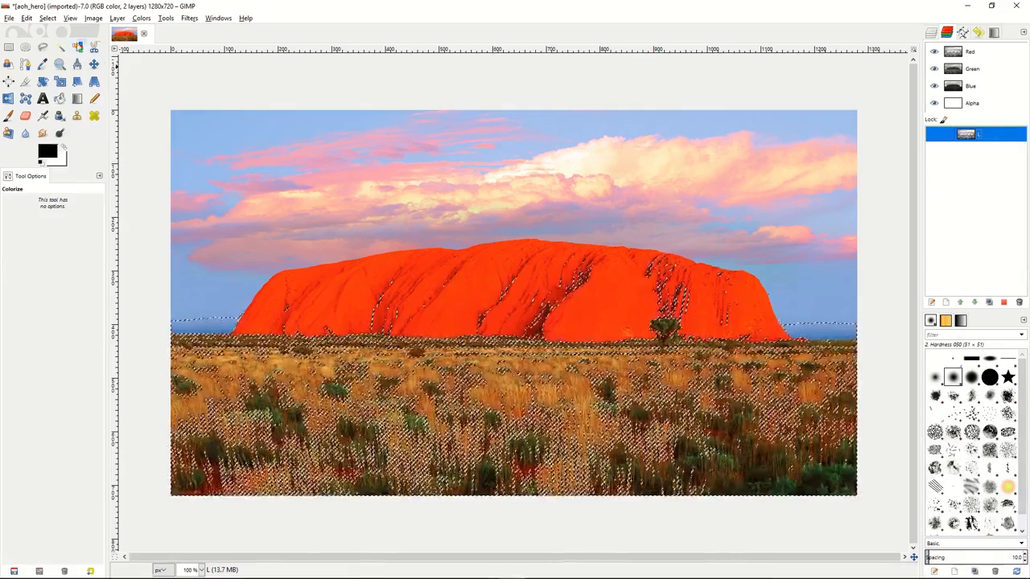
{"action": "left_click", "coordinate": [47, 18]}
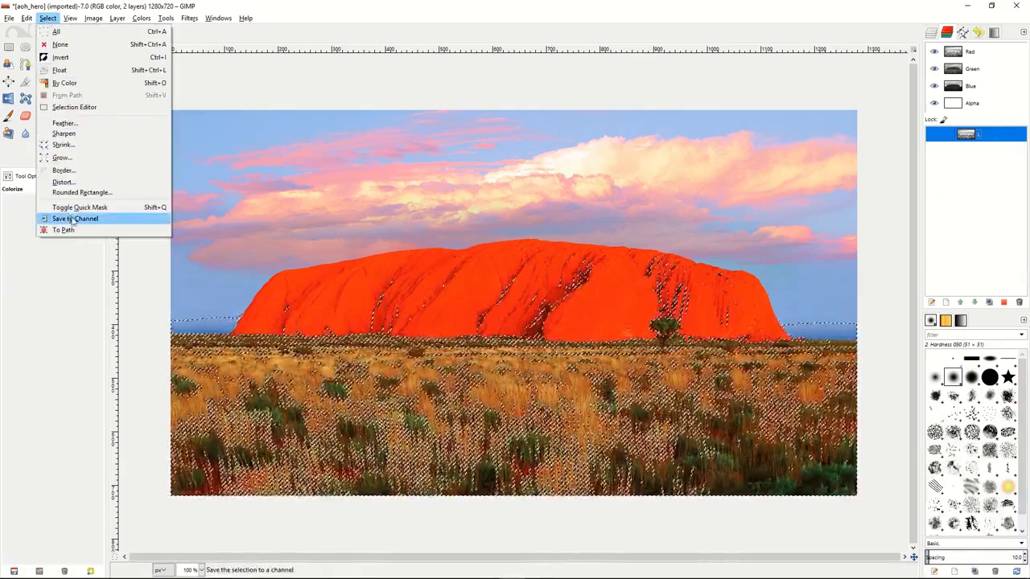
{"action": "left_click", "coordinate": [74, 219]}
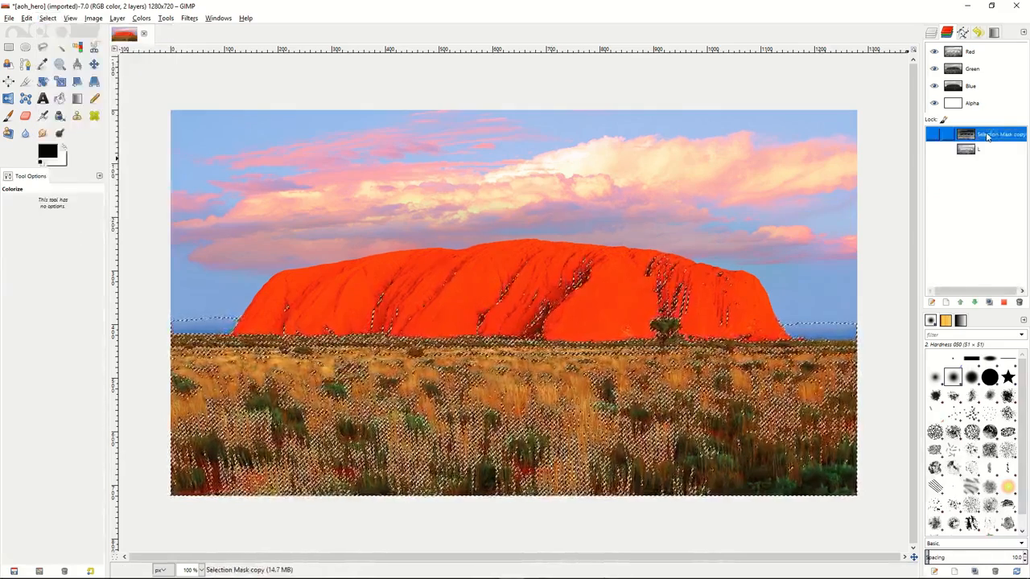
{"action": "double_click", "coordinate": [987, 135]}
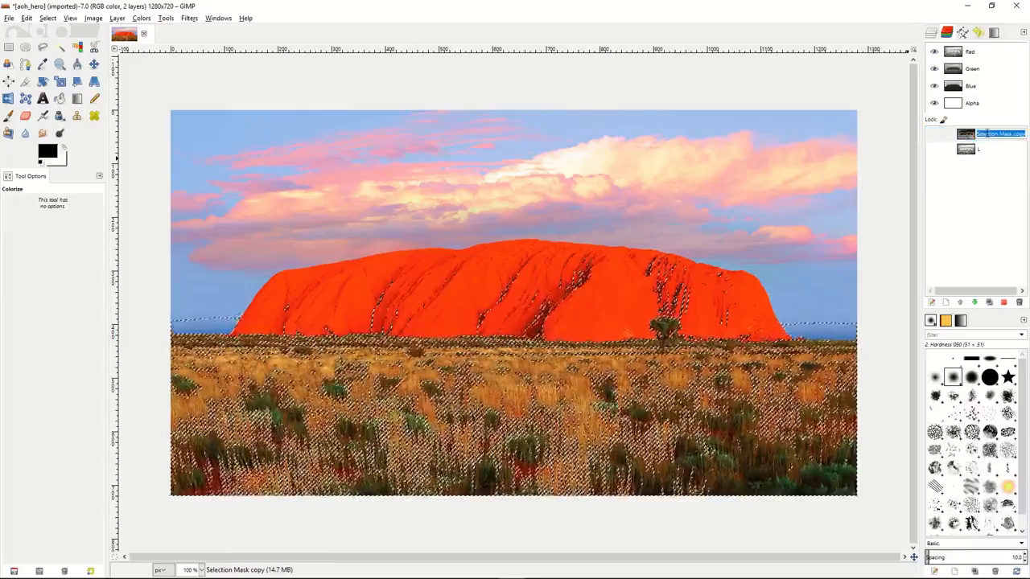
{"action": "type", "text": "D"}
{"action": "key", "text": "Return"}
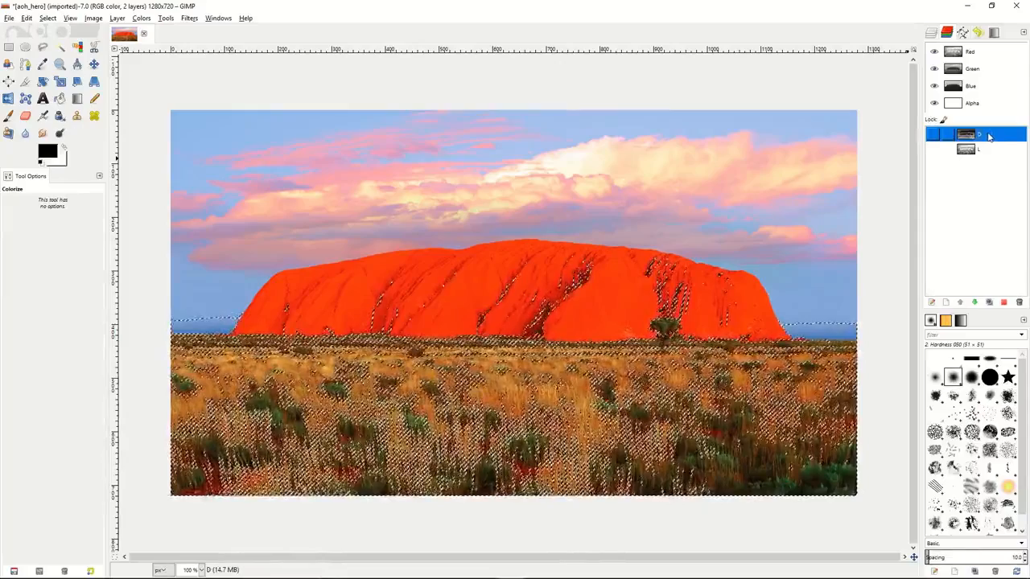
Step: Subtract the L channel once more from the current selection and save the narrower selection as a channel named DD
{"action": "left_click", "coordinate": [988, 152]}
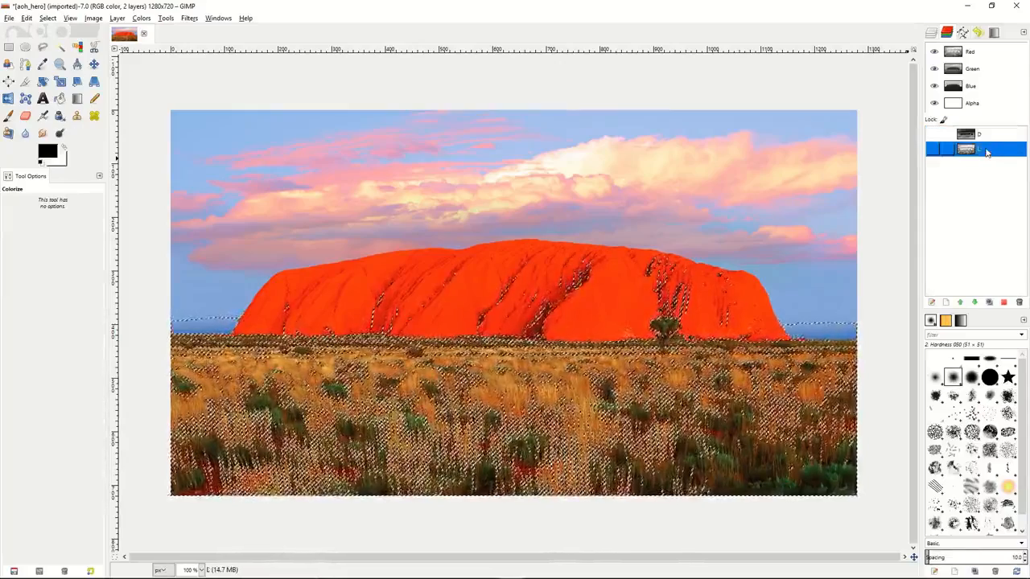
{"action": "right_click", "coordinate": [990, 151]}
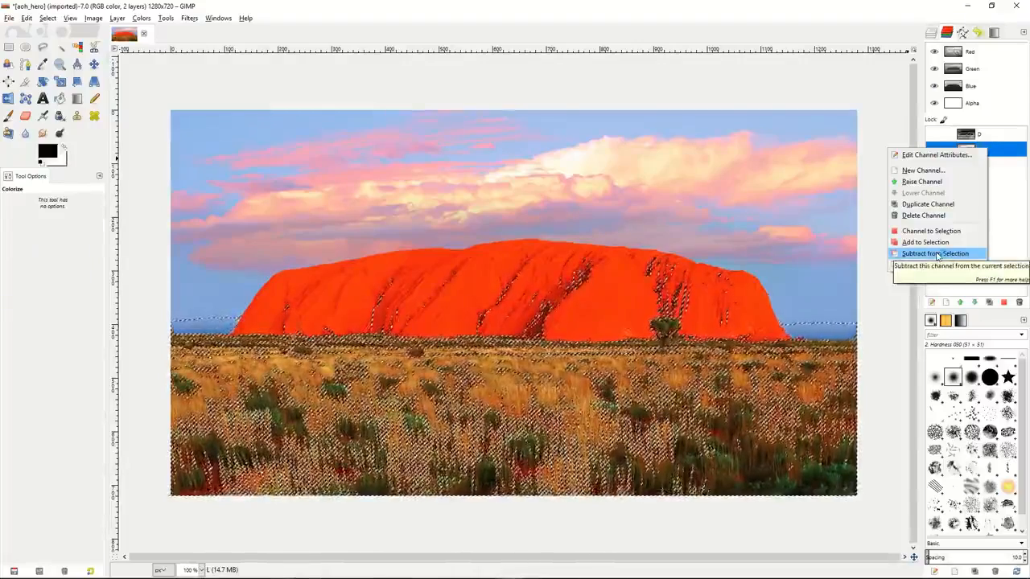
{"action": "left_click", "coordinate": [937, 254]}
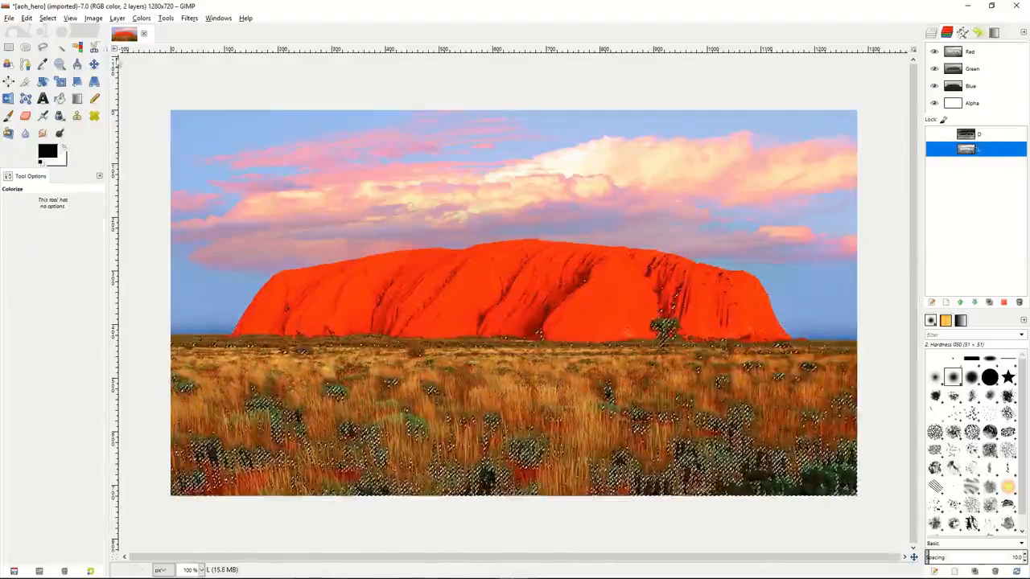
{"action": "left_click", "coordinate": [47, 19]}
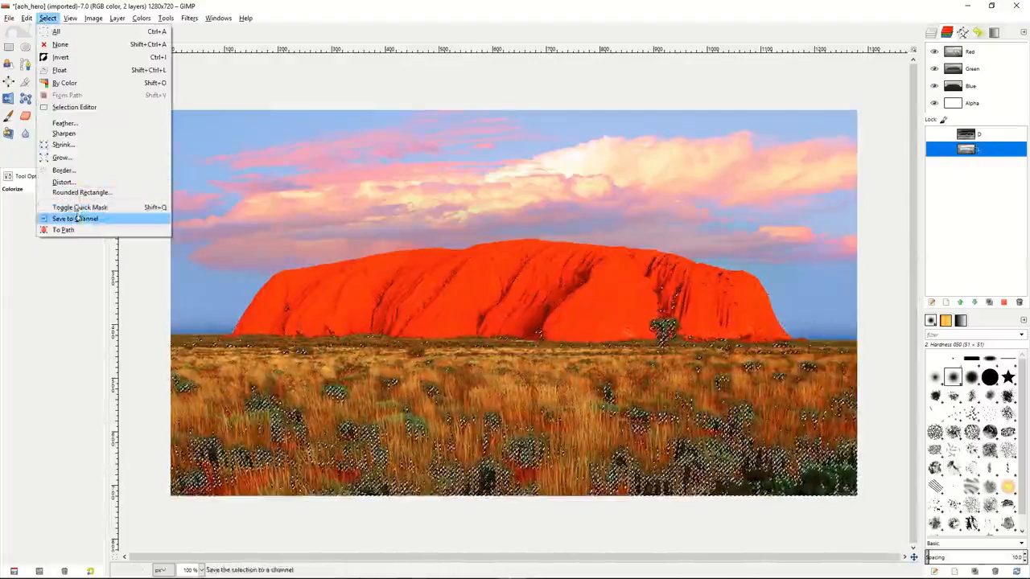
{"action": "left_click", "coordinate": [80, 219]}
{"action": "double_click", "coordinate": [989, 148]}
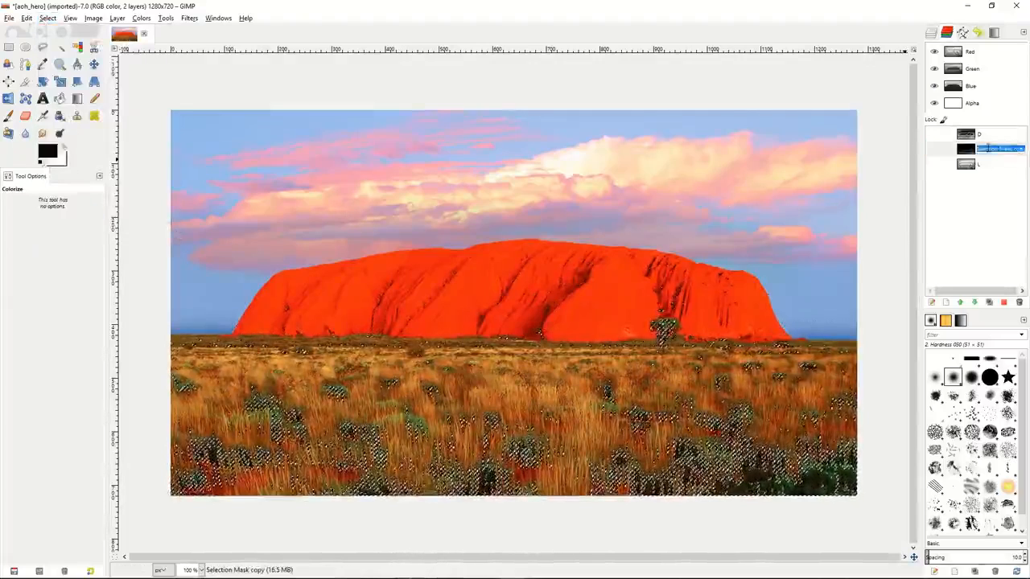
{"action": "type", "text": "DD"}
{"action": "key", "text": "Return"}
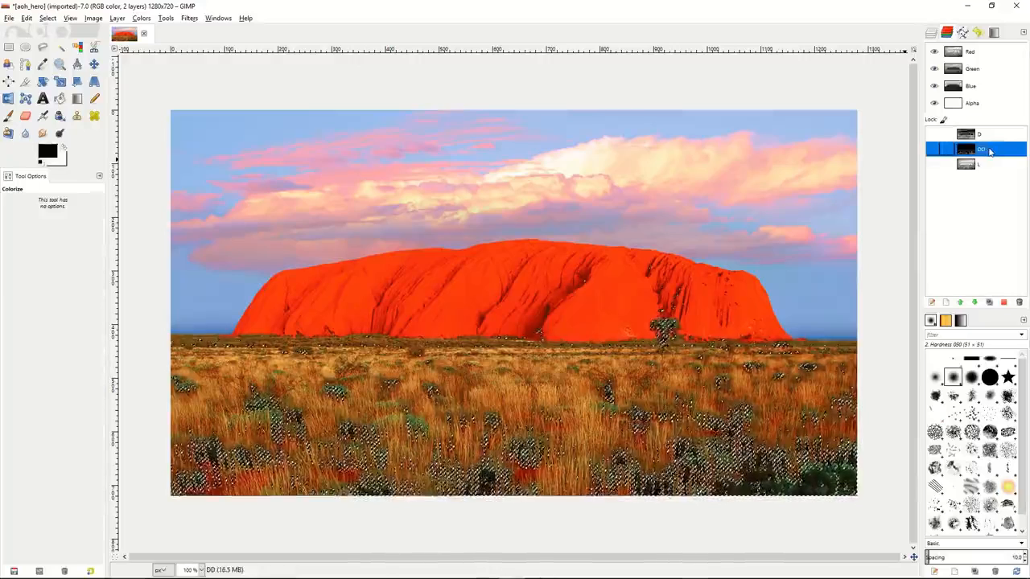
Step: Make L the active channel for another subtraction from the current selection
{"action": "left_click", "coordinate": [993, 166]}
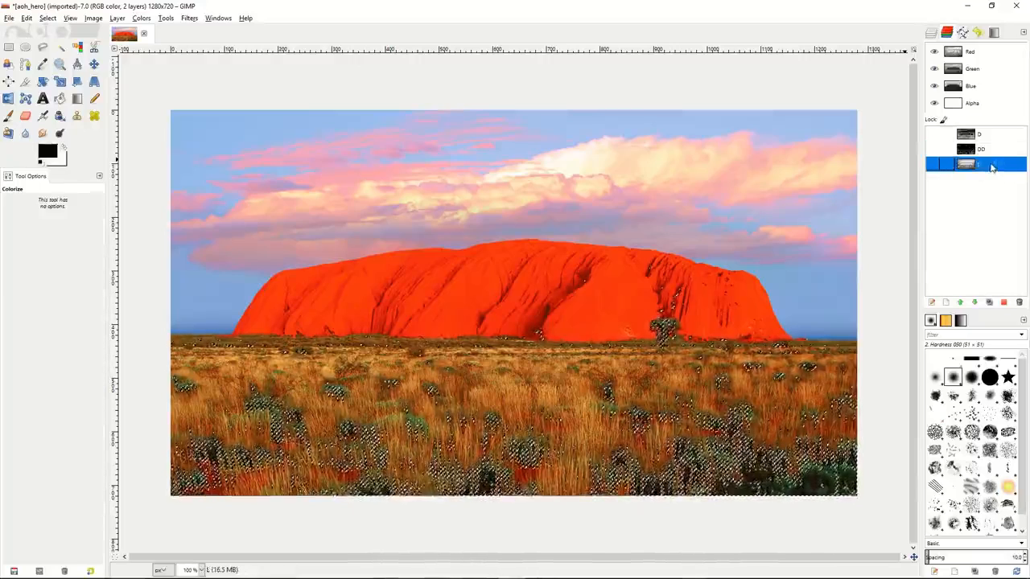
Step: Subtract the L channel from the selection and save the result as a channel named DDD
{"action": "right_click", "coordinate": [991, 166]}
{"action": "left_click", "coordinate": [946, 271]}
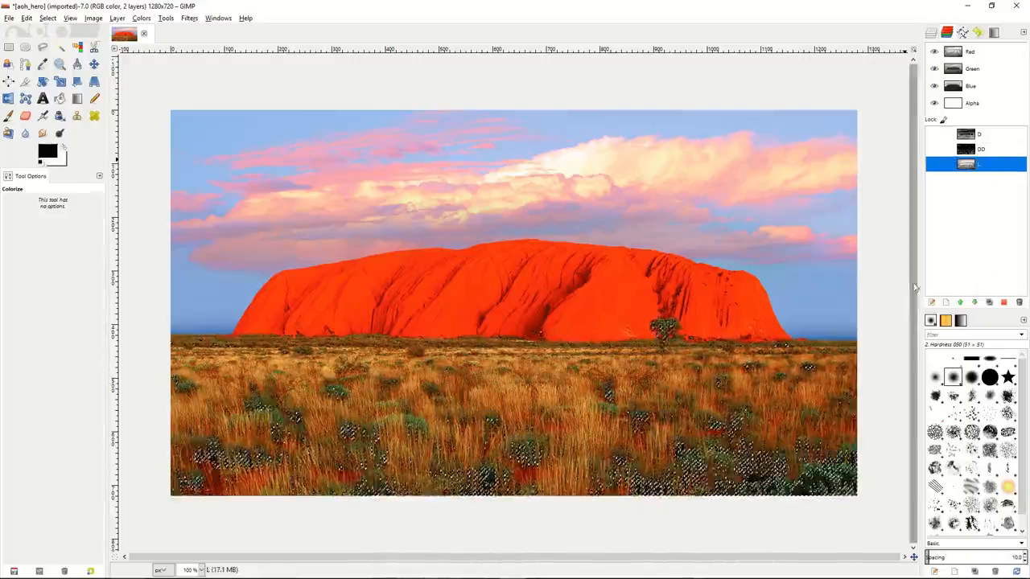
{"action": "left_click", "coordinate": [48, 18]}
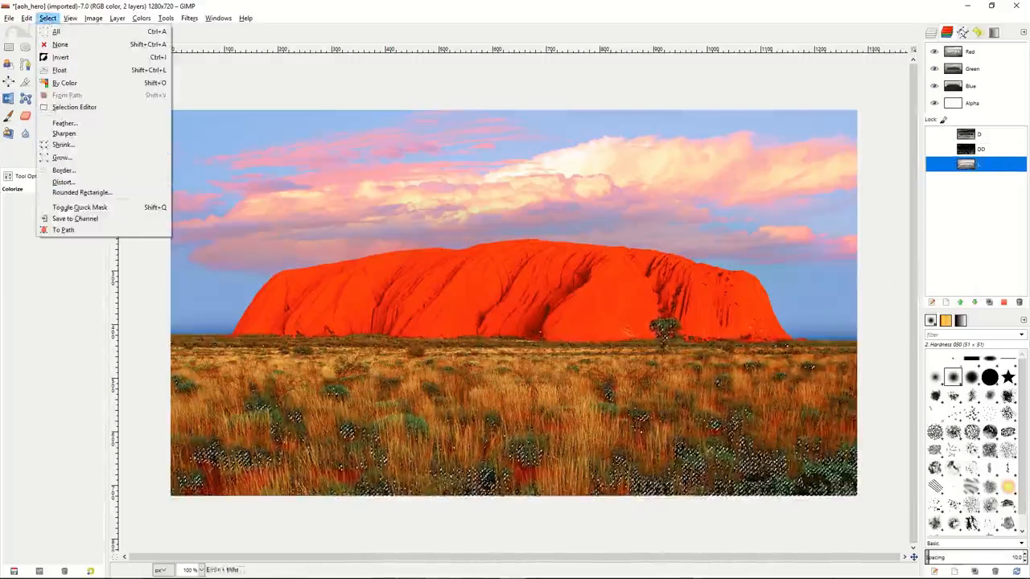
{"action": "left_click", "coordinate": [74, 219]}
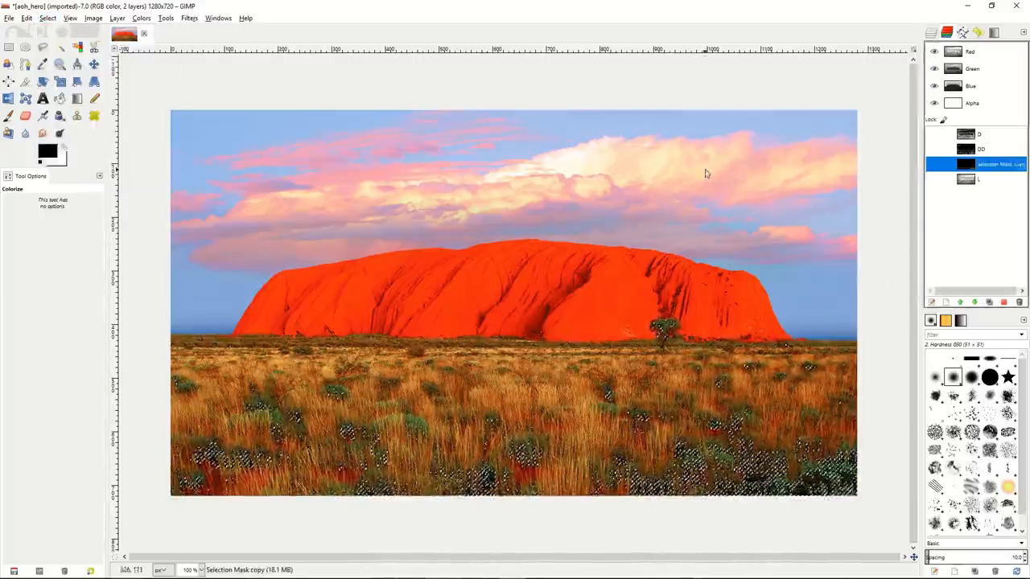
{"action": "double_click", "coordinate": [989, 167]}
{"action": "type", "text": "DDD"}
{"action": "key", "text": "Return"}
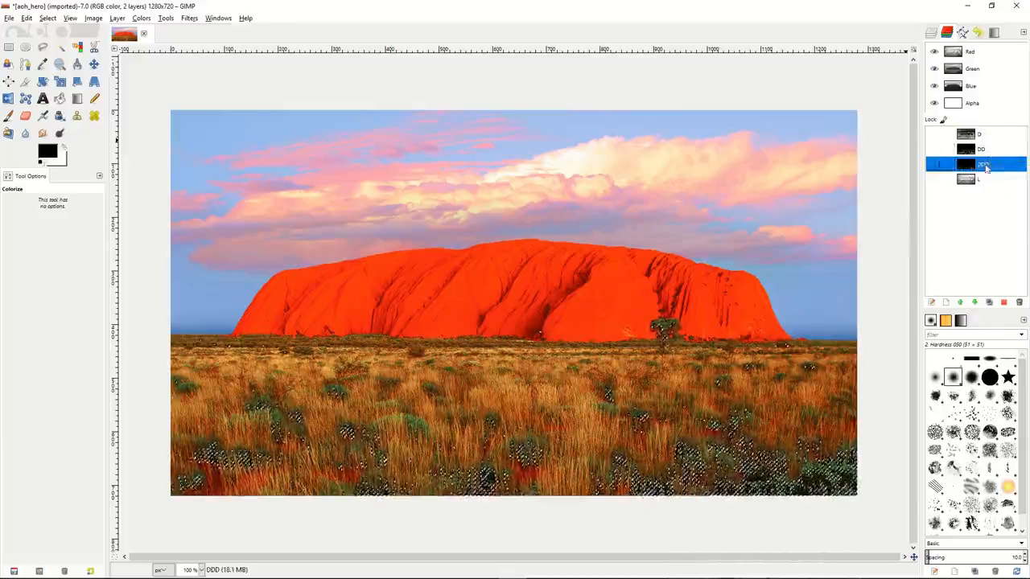
Step: Make the L channel active and clear the current selection
{"action": "left_click", "coordinate": [990, 181]}
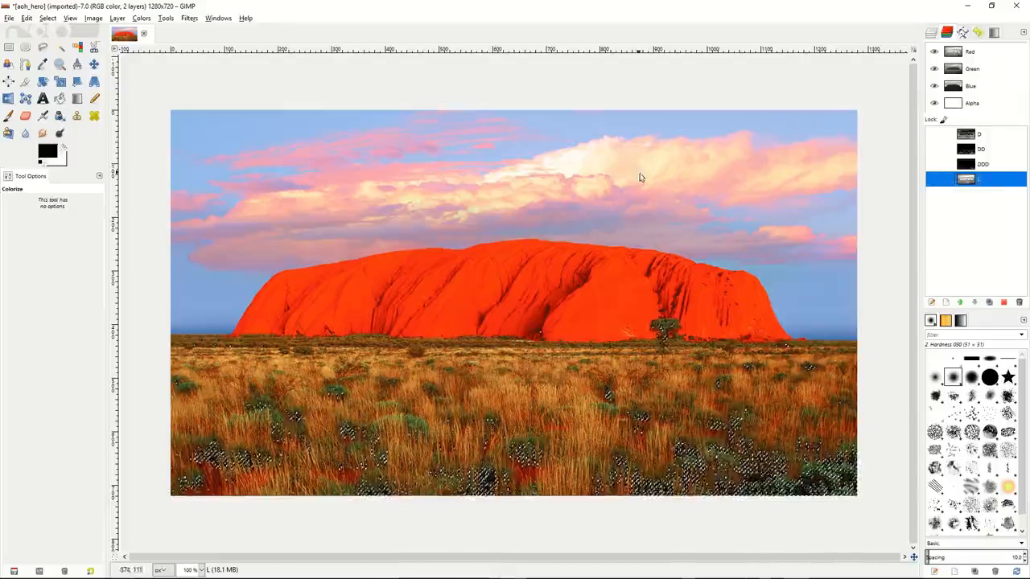
{"action": "right_click", "coordinate": [737, 196]}
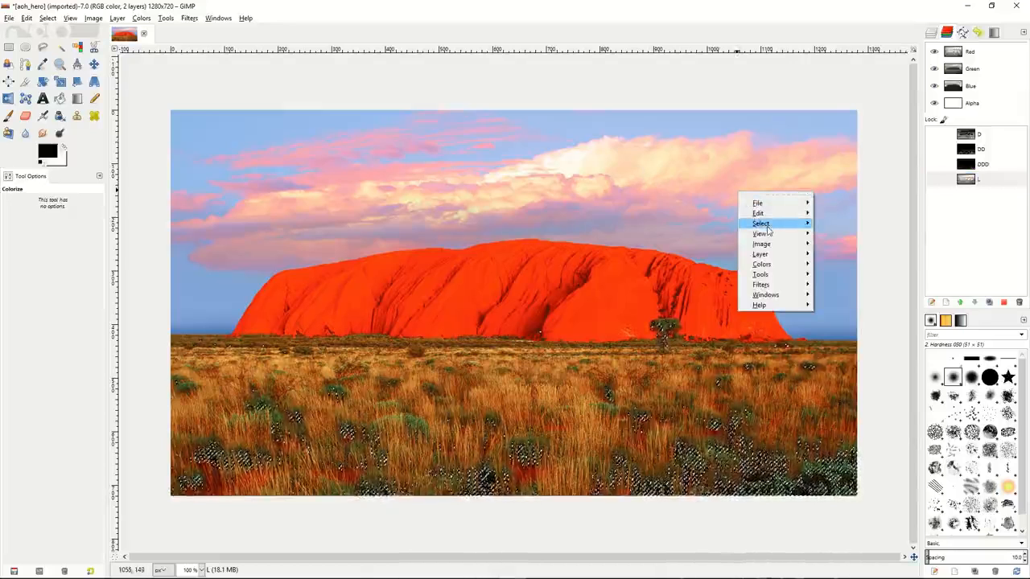
{"action": "mouse_move", "coordinate": [760, 223]}
{"action": "left_click", "coordinate": [845, 244]}
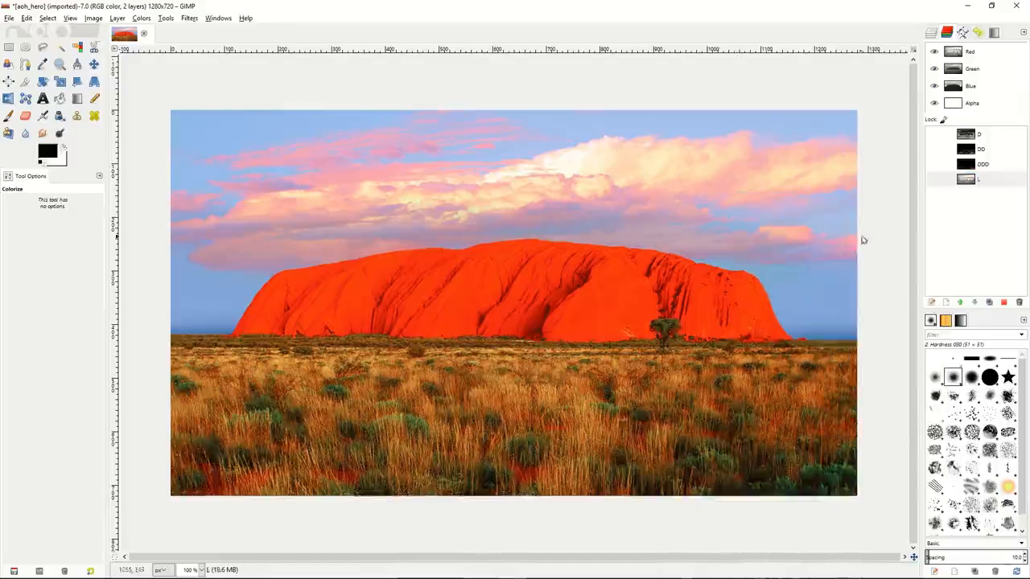
Step: Select the whole image with the D channel active, and subtract the D channel from that selection
{"action": "left_click", "coordinate": [983, 184]}
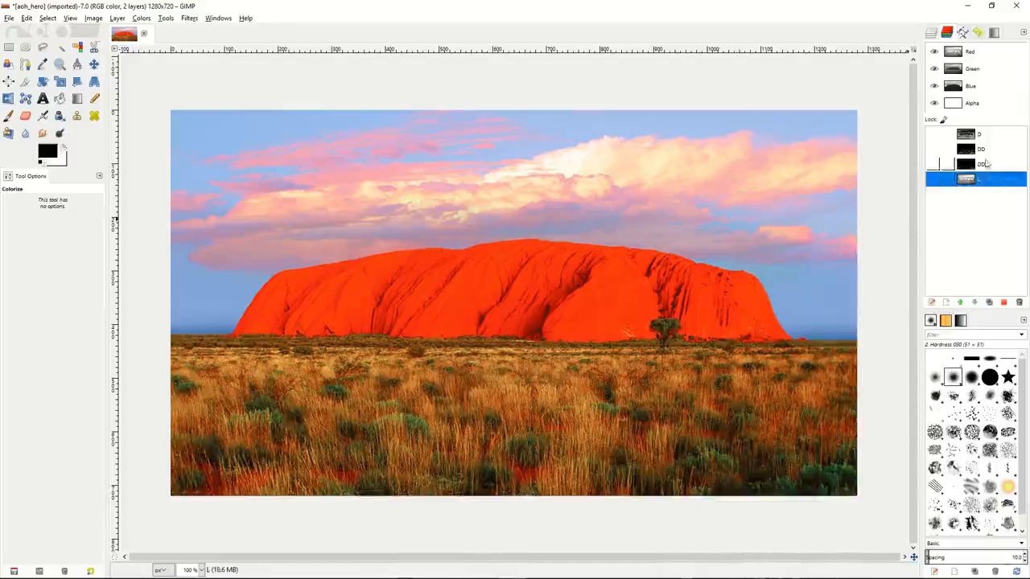
{"action": "left_click", "coordinate": [982, 135]}
{"action": "right_click", "coordinate": [723, 236]}
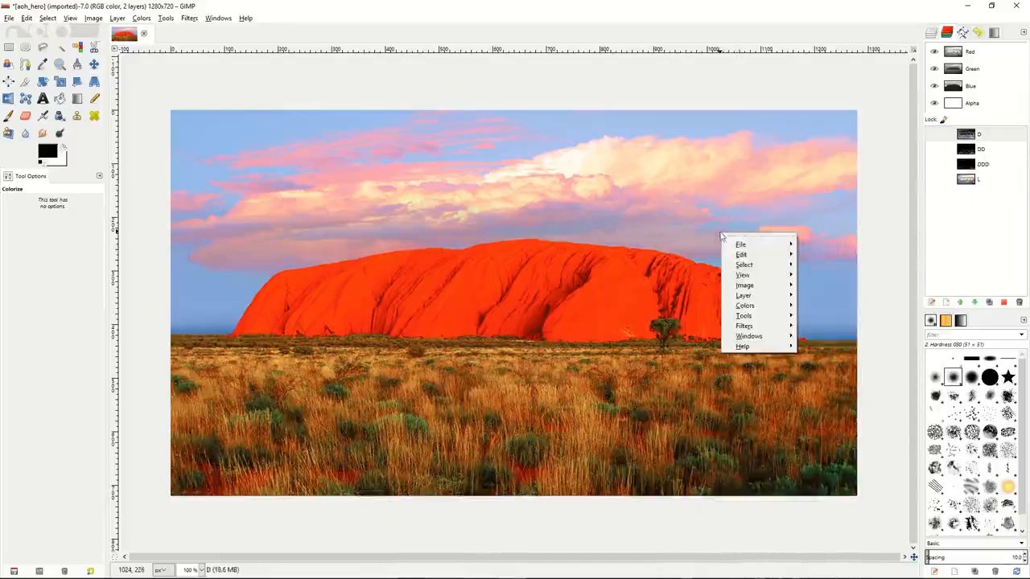
{"action": "mouse_move", "coordinate": [756, 264]}
{"action": "left_click", "coordinate": [820, 272]}
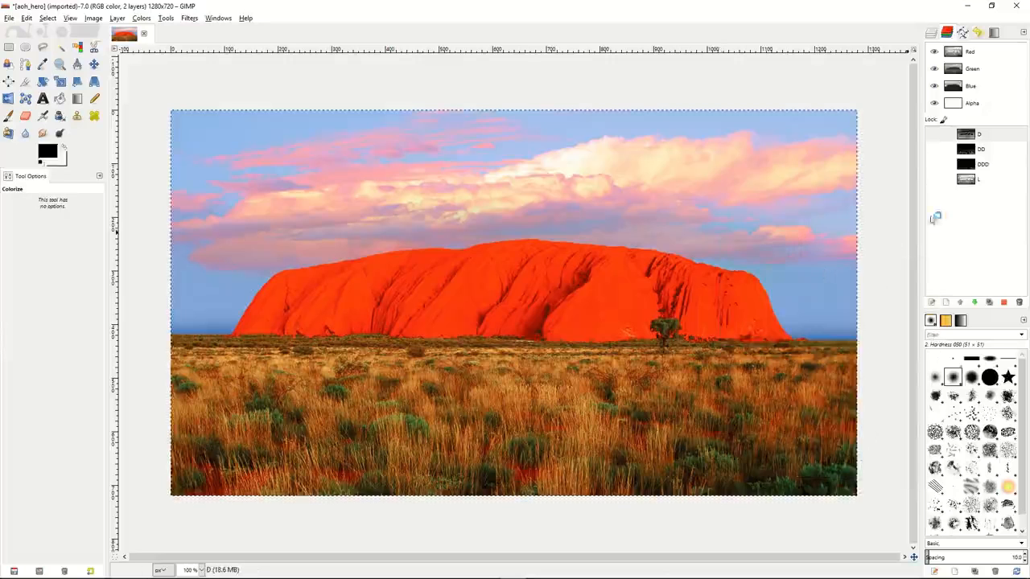
{"action": "right_click", "coordinate": [982, 136]}
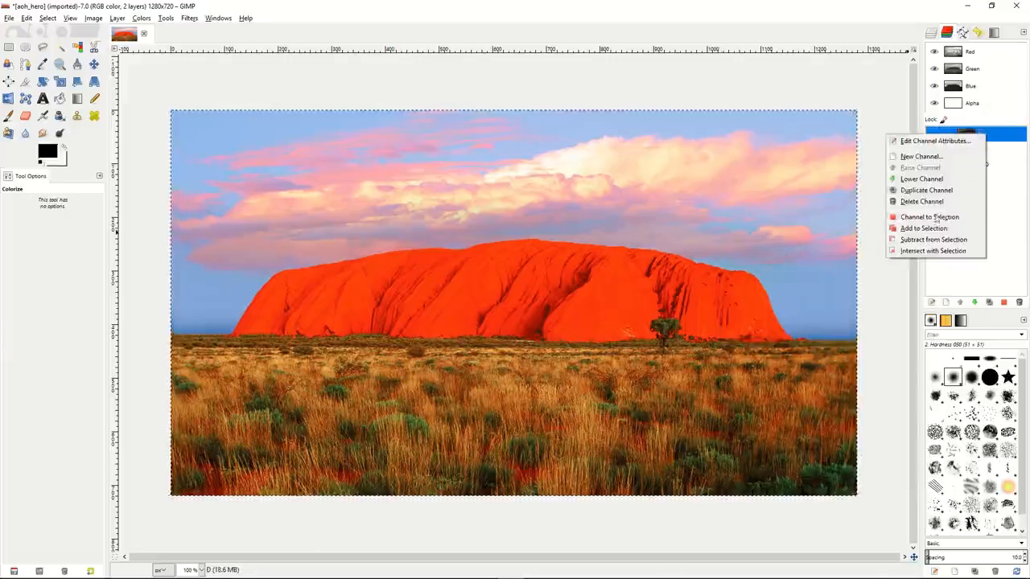
{"action": "left_click", "coordinate": [931, 250]}
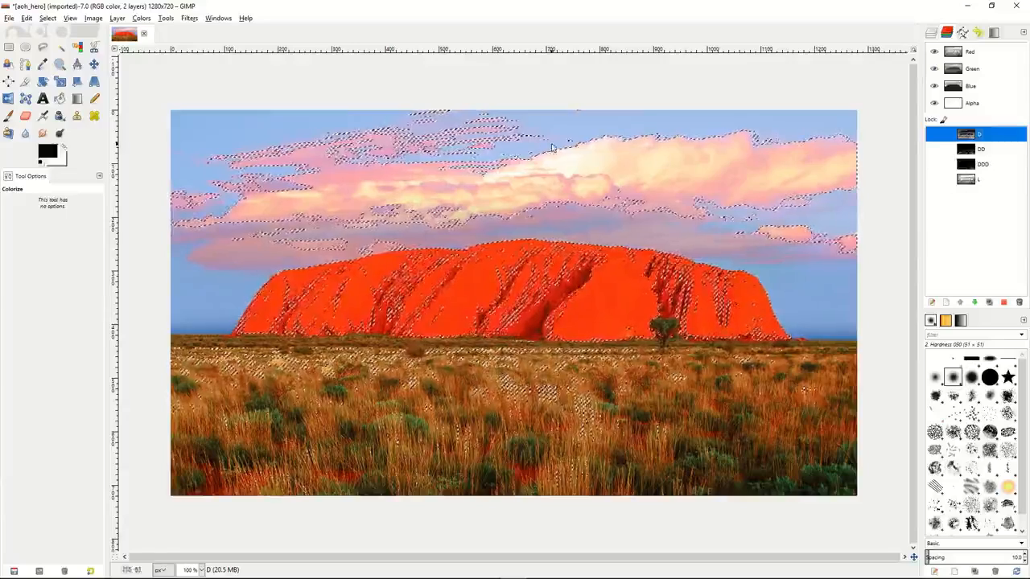
Step: Save the current selection as a channel and rename that channel LL
{"action": "left_click", "coordinate": [47, 18]}
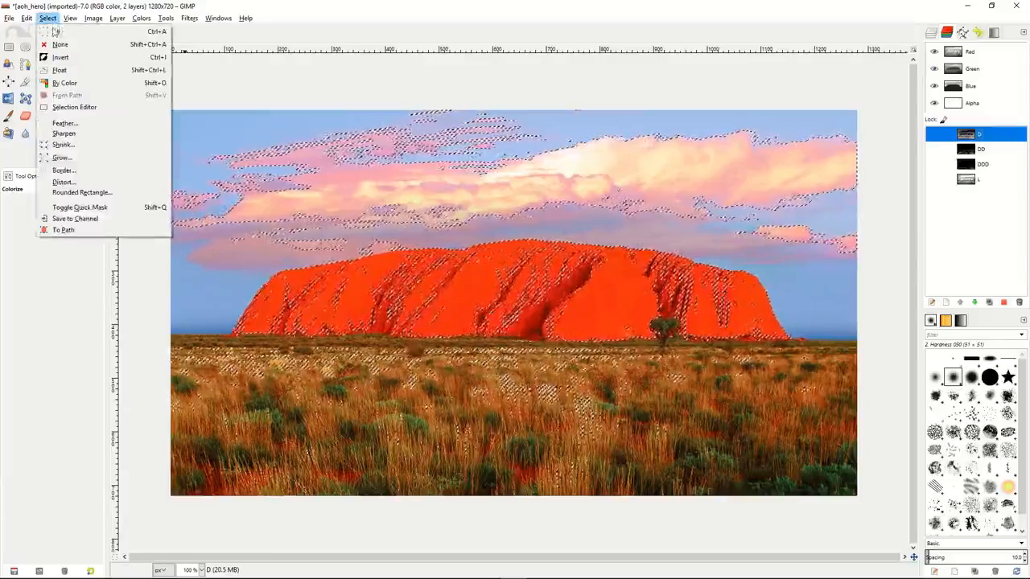
{"action": "left_click", "coordinate": [75, 218]}
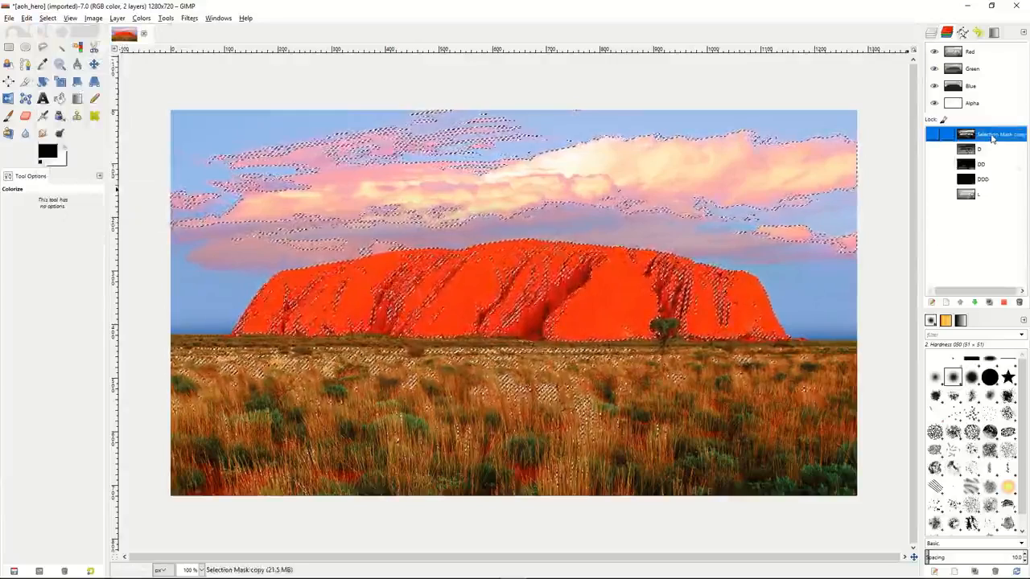
{"action": "double_click", "coordinate": [992, 136]}
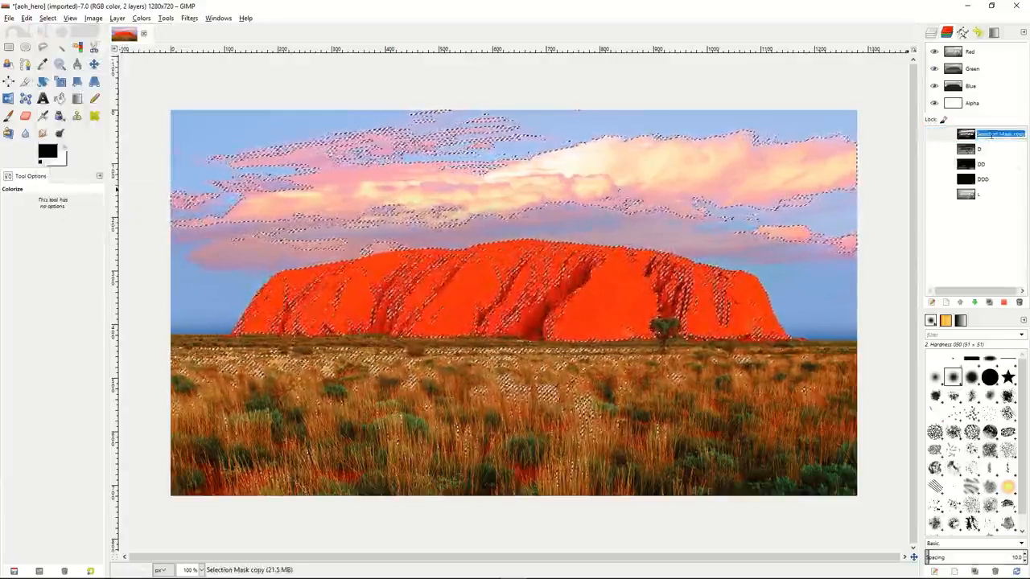
{"action": "type", "text": "LL"}
{"action": "key", "text": "Return"}
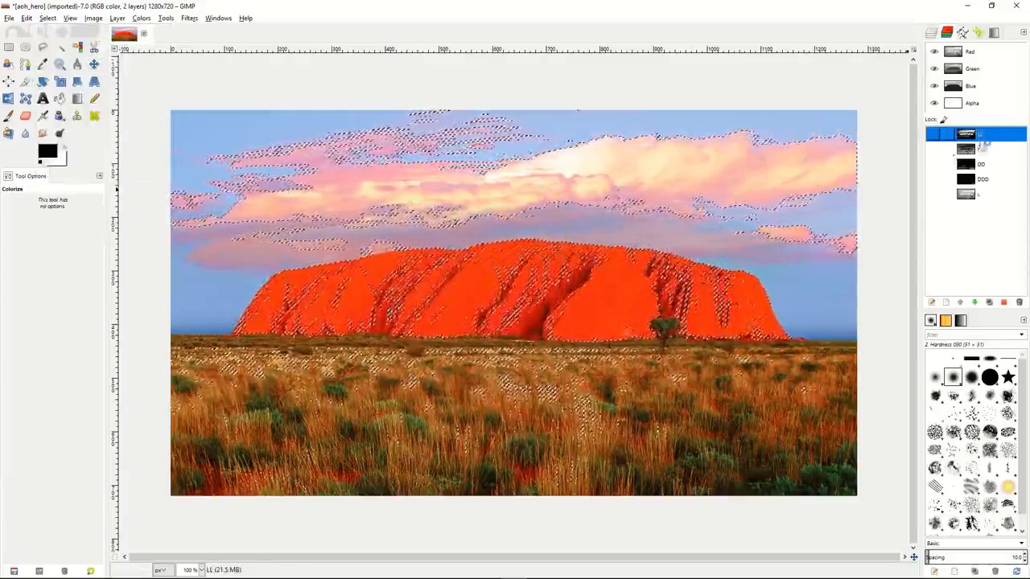
Step: Subtract the D channel from the selection again and save the result as a channel named LLL
{"action": "left_click", "coordinate": [990, 150]}
{"action": "right_click", "coordinate": [991, 150]}
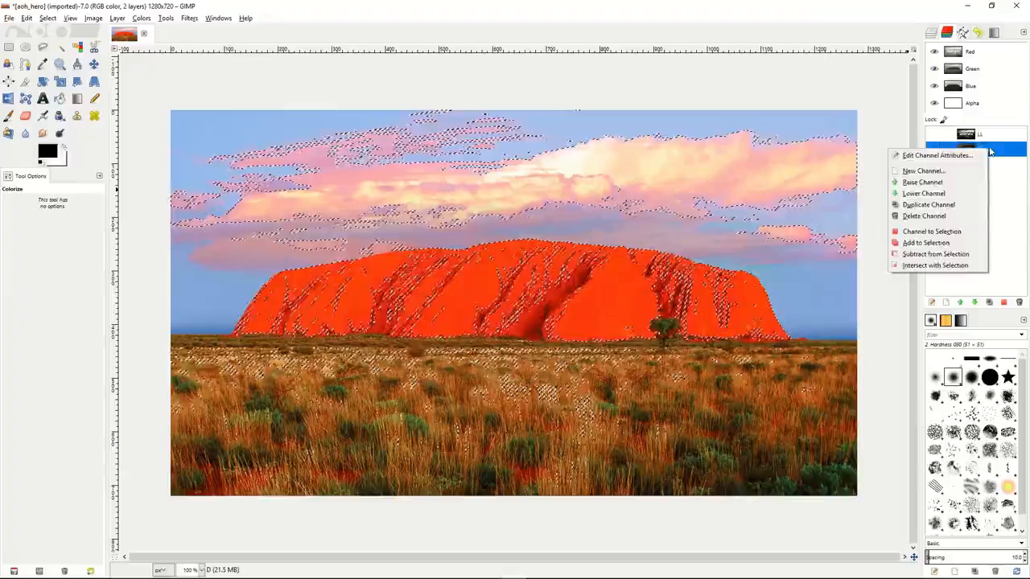
{"action": "left_click", "coordinate": [929, 257]}
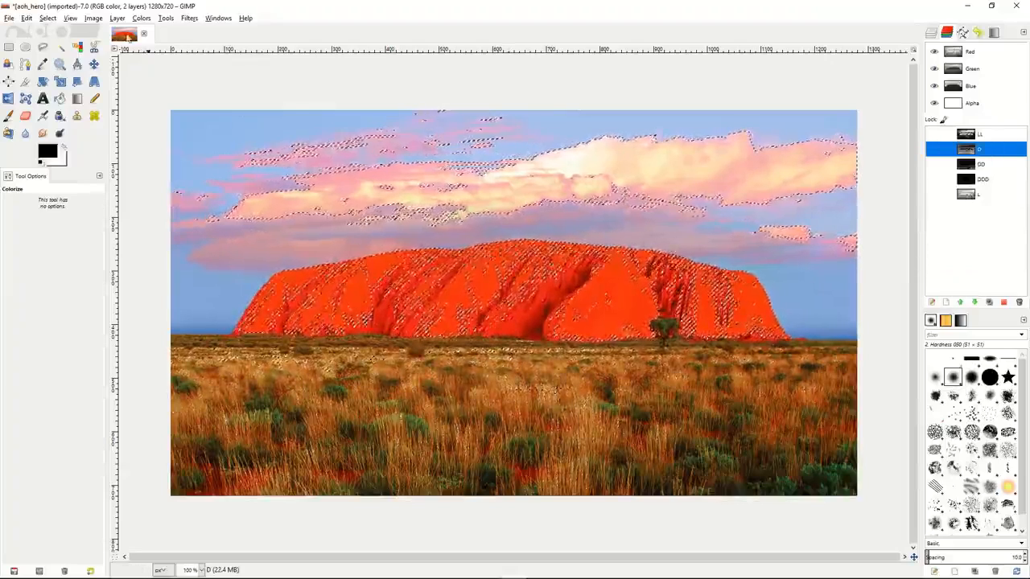
{"action": "left_click", "coordinate": [47, 18]}
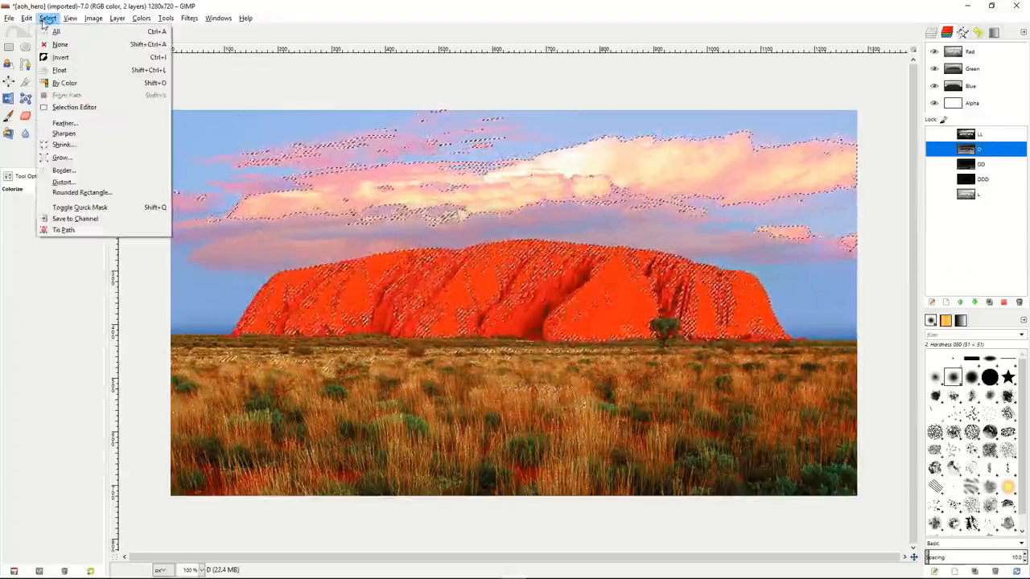
{"action": "left_click", "coordinate": [75, 219]}
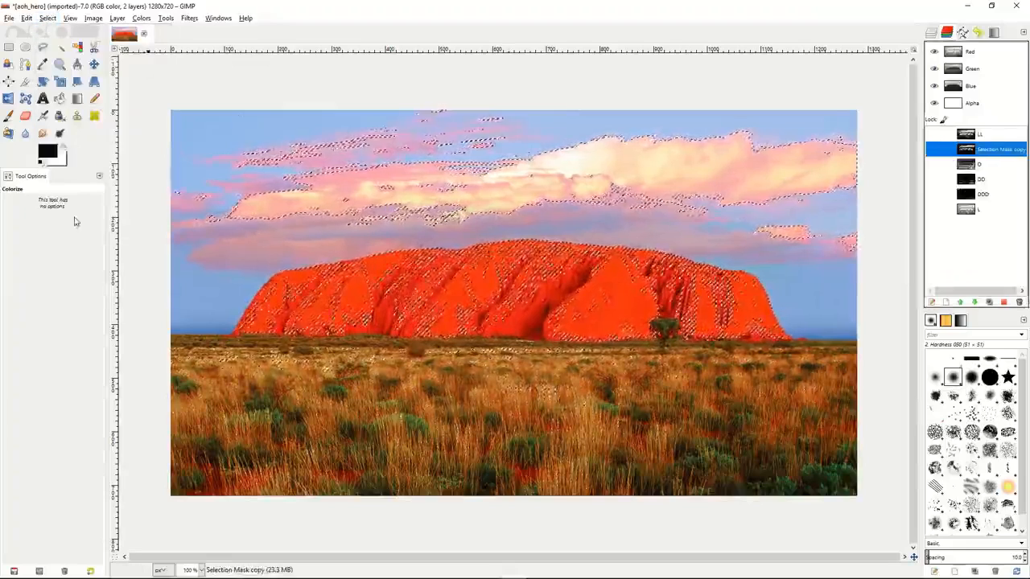
{"action": "double_click", "coordinate": [993, 149]}
{"action": "type", "text": "LLL"}
{"action": "key", "text": "Return"}
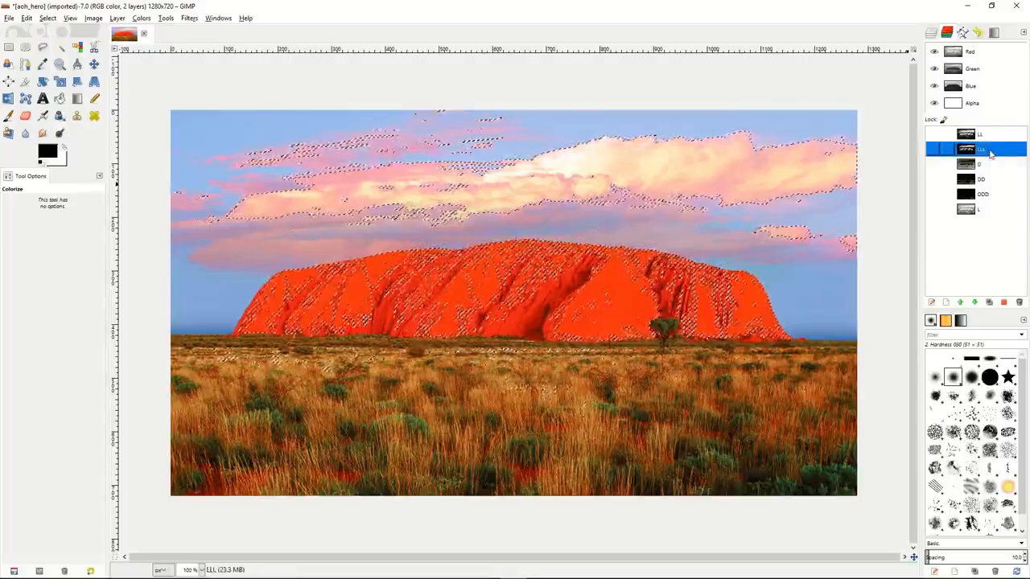
Step: Reorder the channels so that LL and LLL come after L at the end of the list
{"action": "left_click_drag", "start_coordinate": [986, 137], "coordinate": [982, 216]}
{"action": "left_click", "coordinate": [987, 138]}
{"action": "left_click_drag", "start_coordinate": [988, 138], "coordinate": [986, 219]}
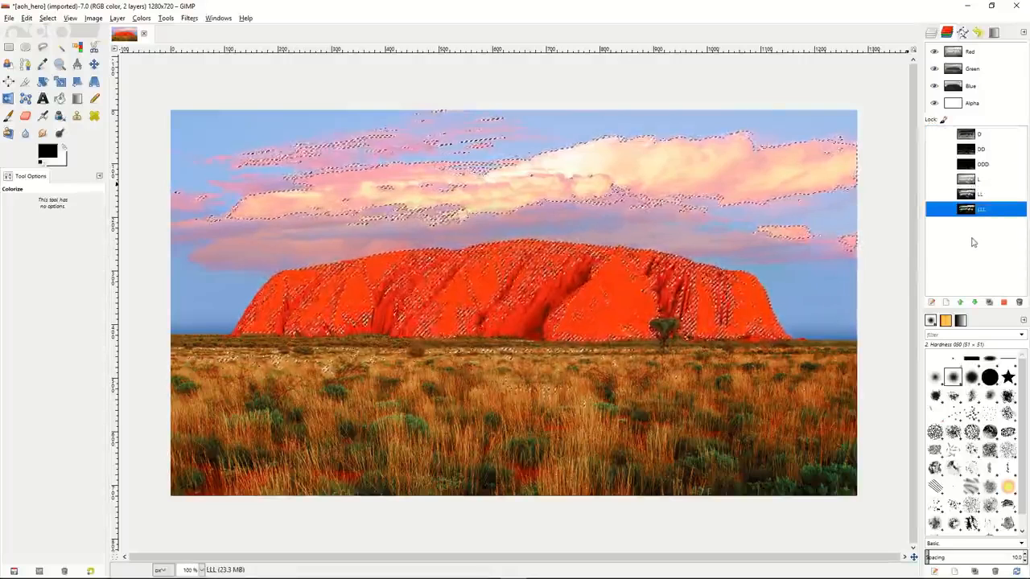
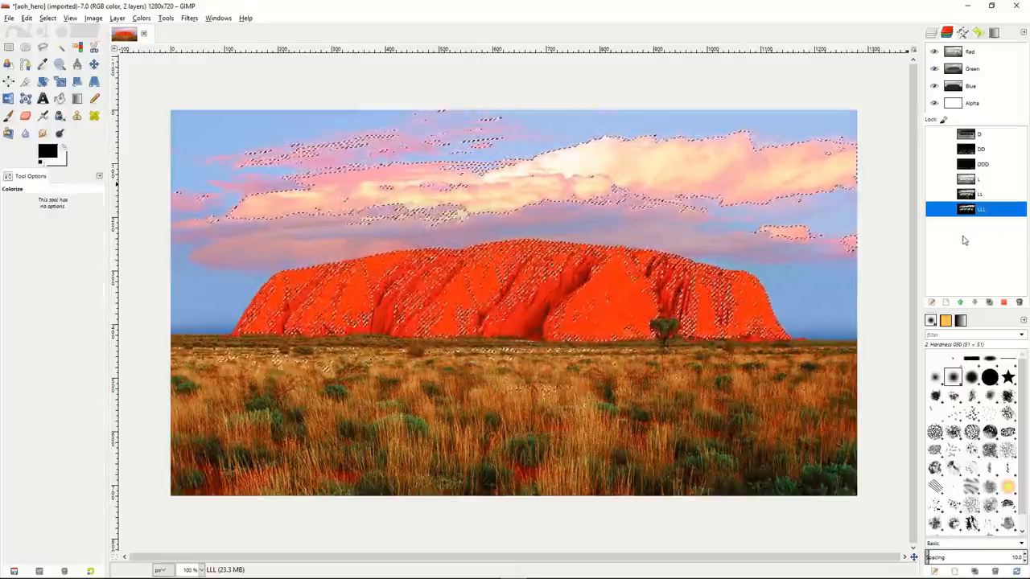
Step: Return to the layers and rename the copied aoh_hero.jpg layer LightMask
{"action": "left_click", "coordinate": [989, 68]}
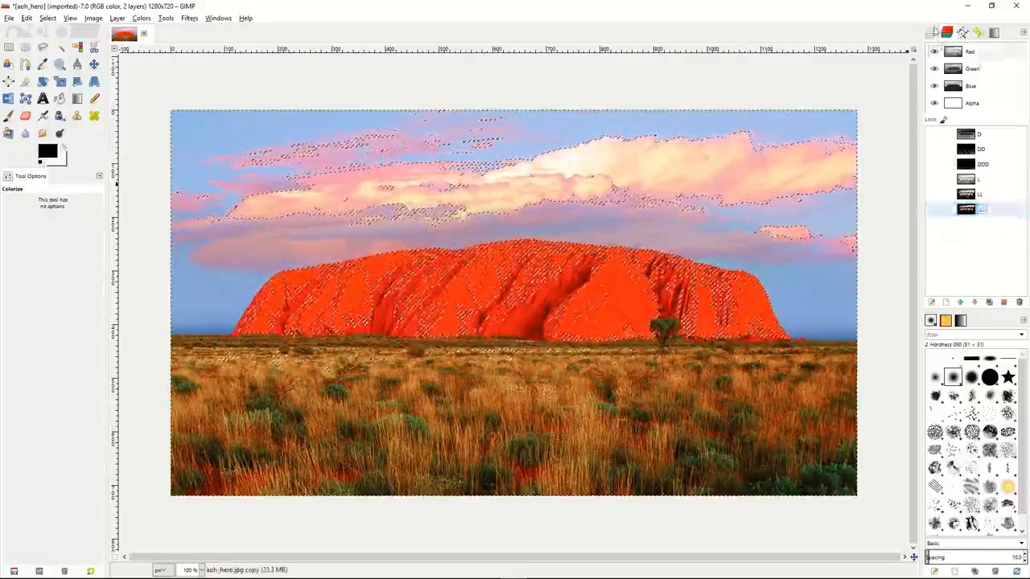
{"action": "left_click", "coordinate": [931, 33]}
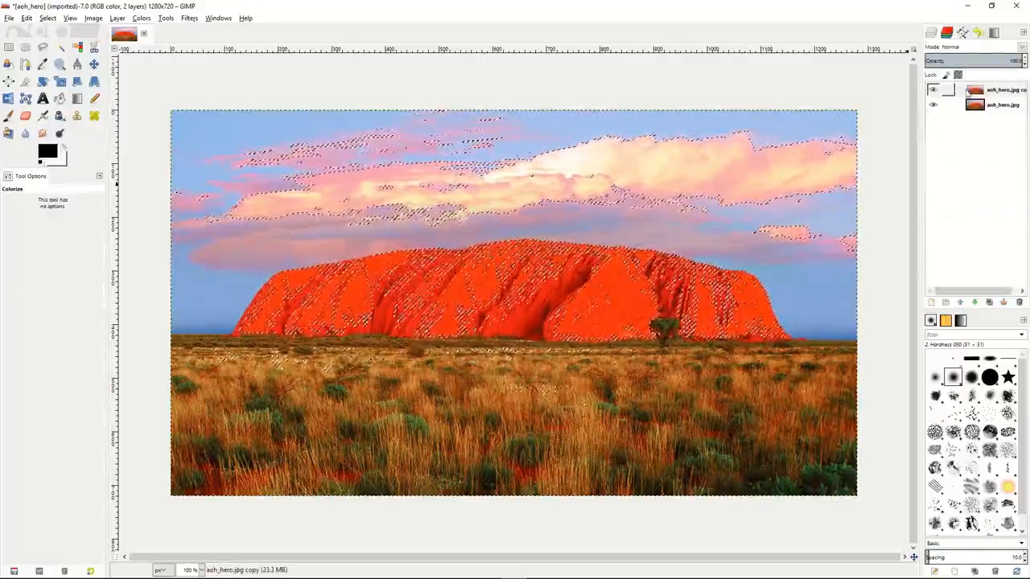
{"action": "left_click", "coordinate": [968, 91]}
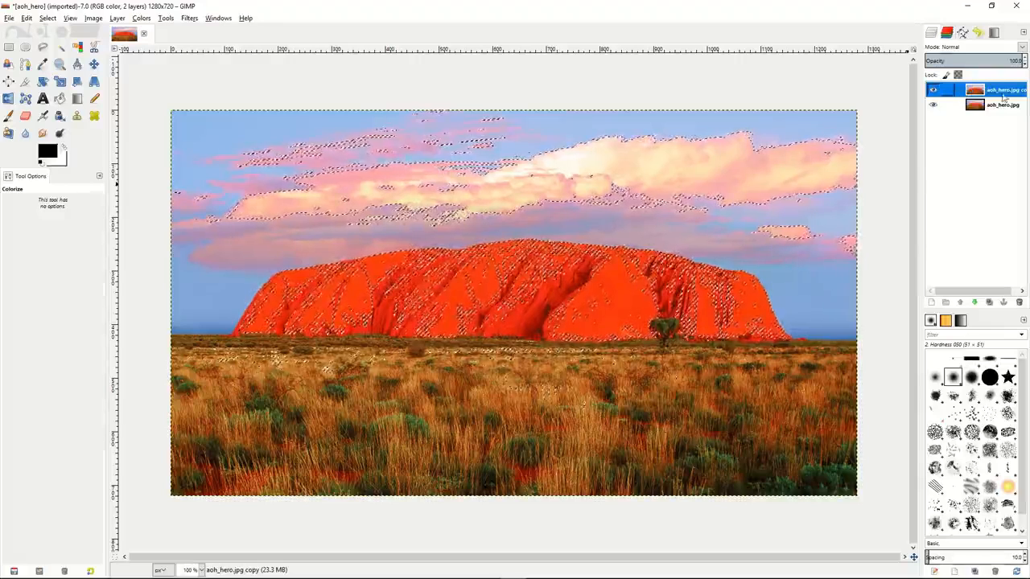
{"action": "double_click", "coordinate": [1005, 95]}
{"action": "type", "text": "LightMask"}
{"action": "key", "text": "Return"}
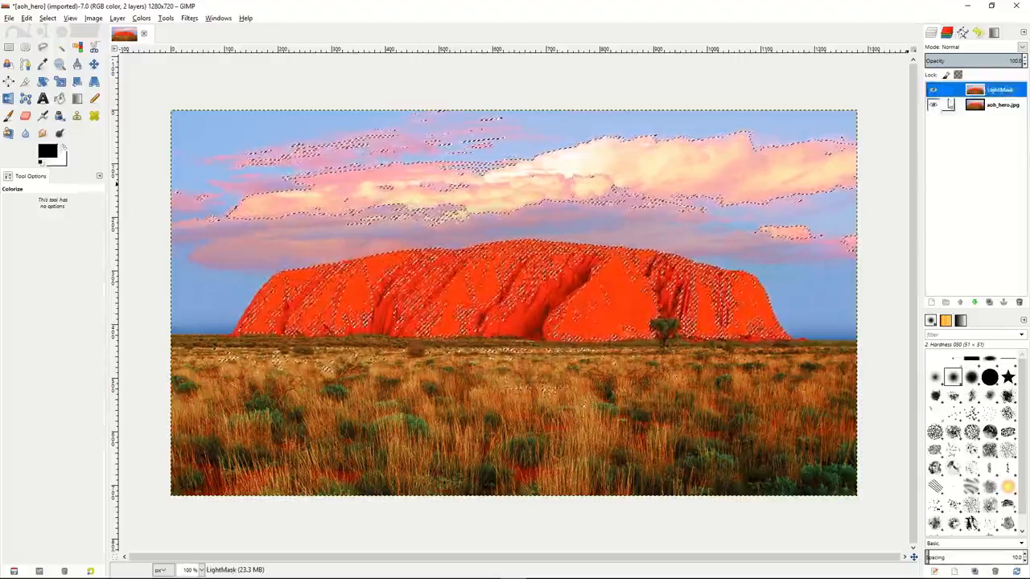
Step: Duplicate the LightMask layer and rename the duplicate DarkMask
{"action": "left_click", "coordinate": [989, 301]}
{"action": "double_click", "coordinate": [995, 93]}
{"action": "type", "text": "DarkMask"}
{"action": "key", "text": "Return"}
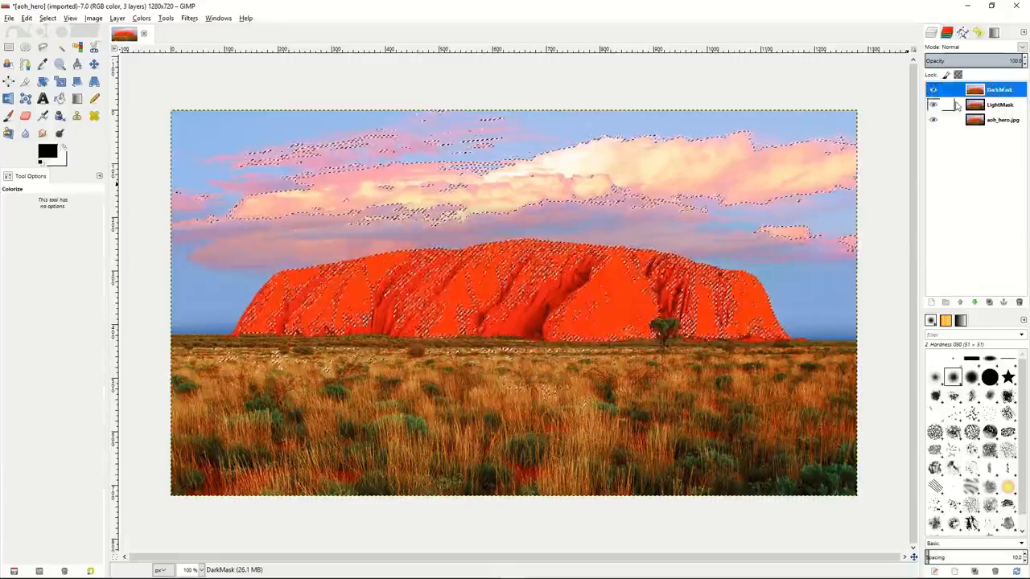
Step: Make the LightMask layer active and remove the remaining selection from the image
{"action": "right_click", "coordinate": [957, 106]}
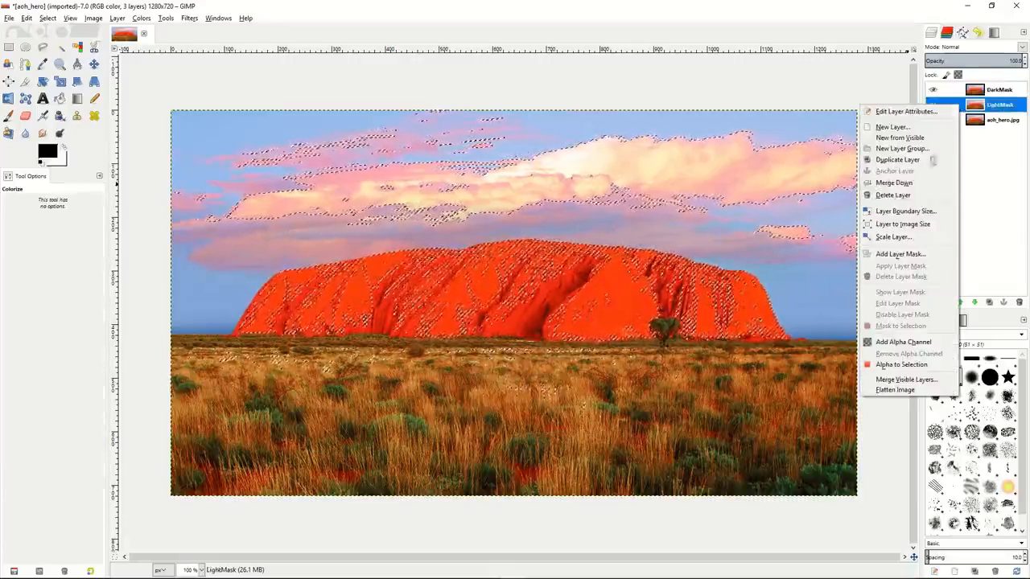
{"action": "left_click", "coordinate": [726, 248]}
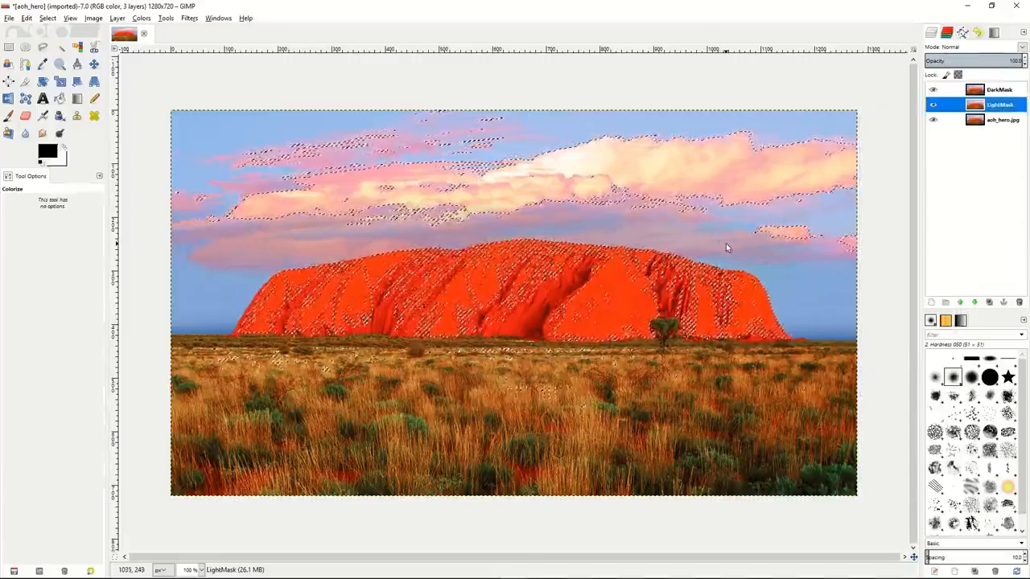
{"action": "right_click", "coordinate": [726, 248]}
{"action": "mouse_move", "coordinate": [752, 276]}
{"action": "left_click", "coordinate": [834, 299]}
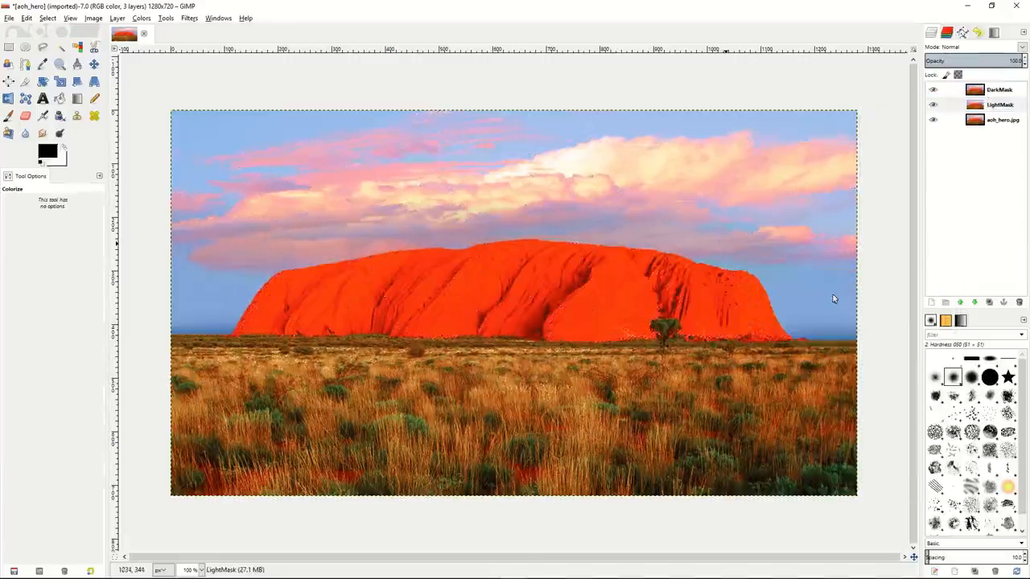
Step: Add a layer mask to the LightMask layer, initialized from the L channel
{"action": "right_click", "coordinate": [960, 105]}
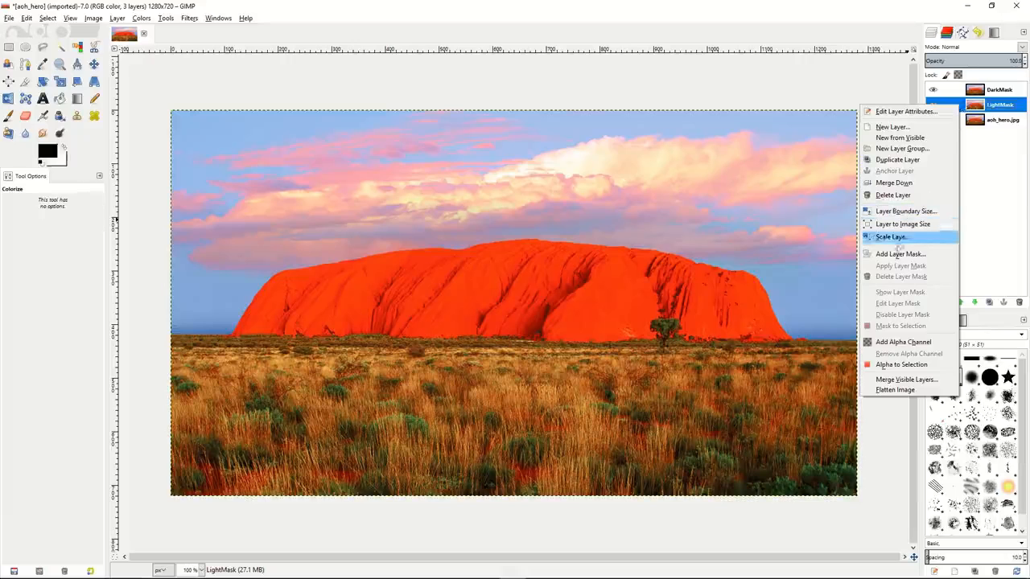
{"action": "left_click", "coordinate": [900, 256]}
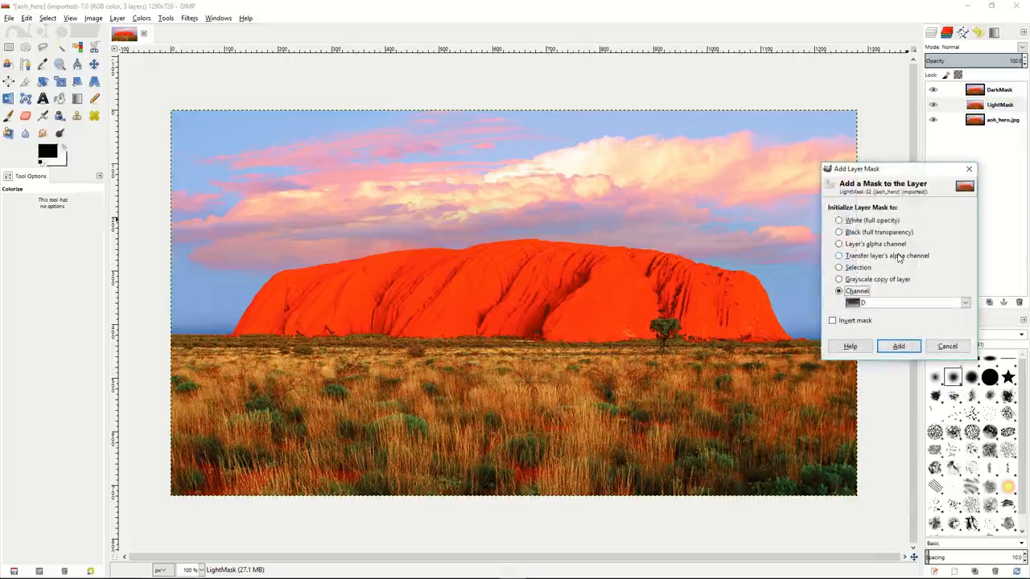
{"action": "left_click", "coordinate": [839, 221]}
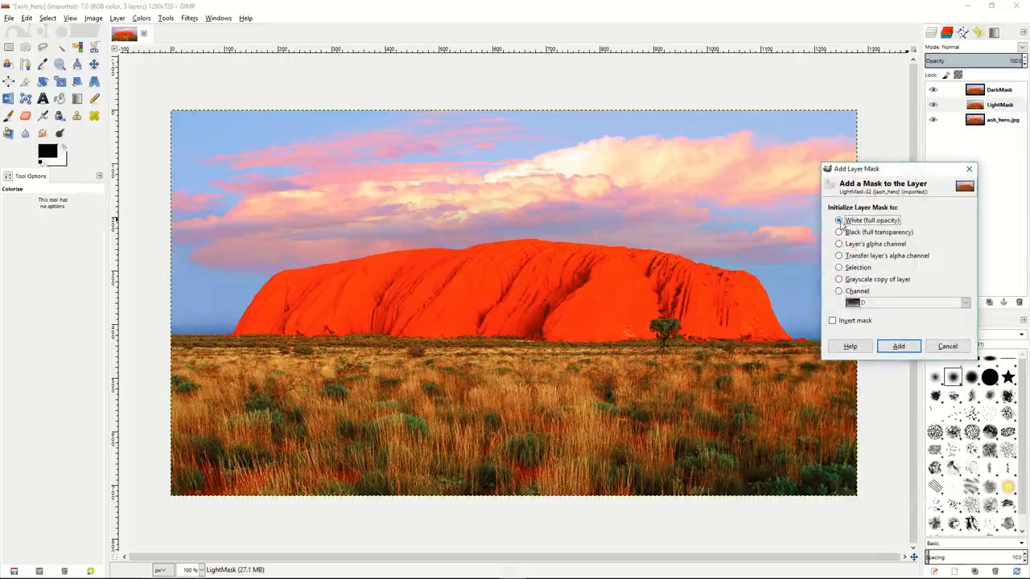
{"action": "left_click", "coordinate": [839, 291]}
{"action": "left_click", "coordinate": [964, 304]}
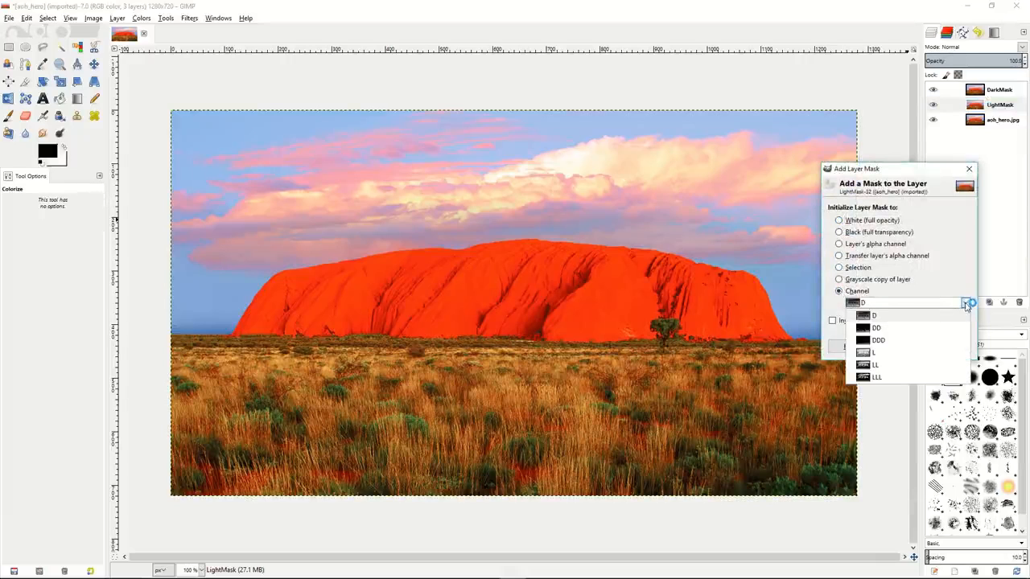
{"action": "left_click", "coordinate": [884, 355]}
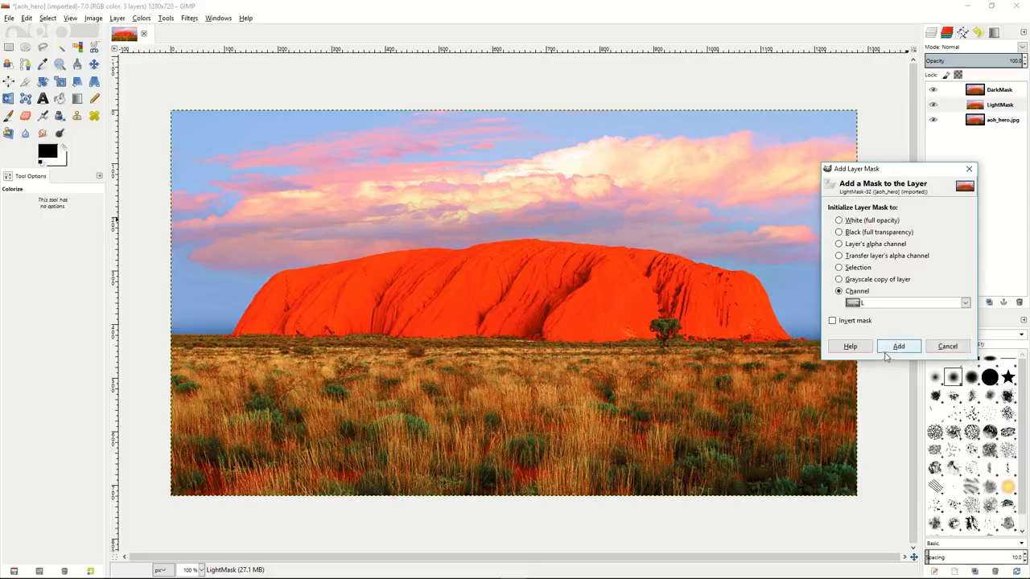
{"action": "left_click", "coordinate": [902, 348]}
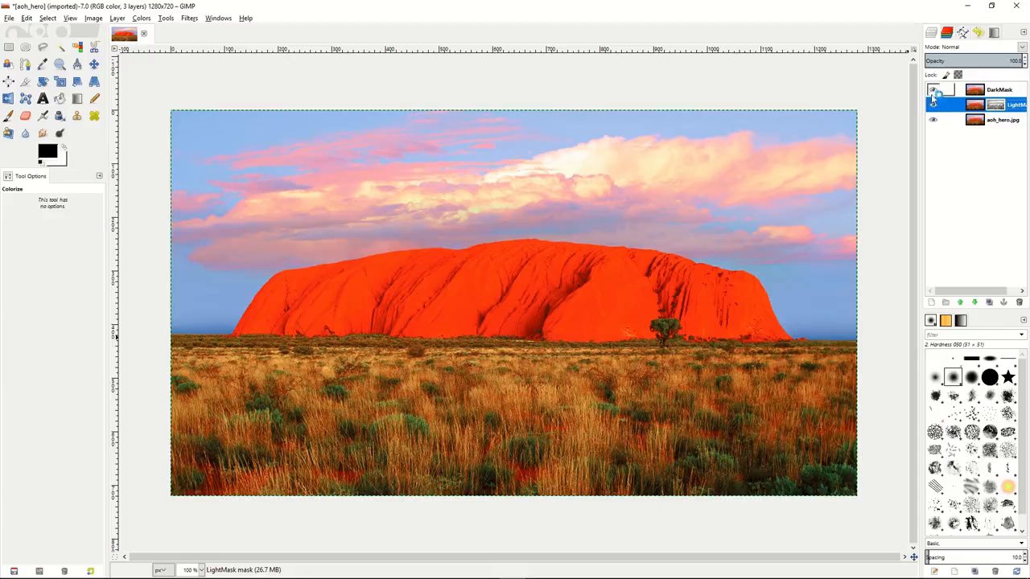
Step: Hide the DarkMask layer and toggle the aoh_hero.jpg layer off and on to check the LightMask mask
{"action": "left_click", "coordinate": [933, 90]}
{"action": "left_click", "coordinate": [933, 120]}
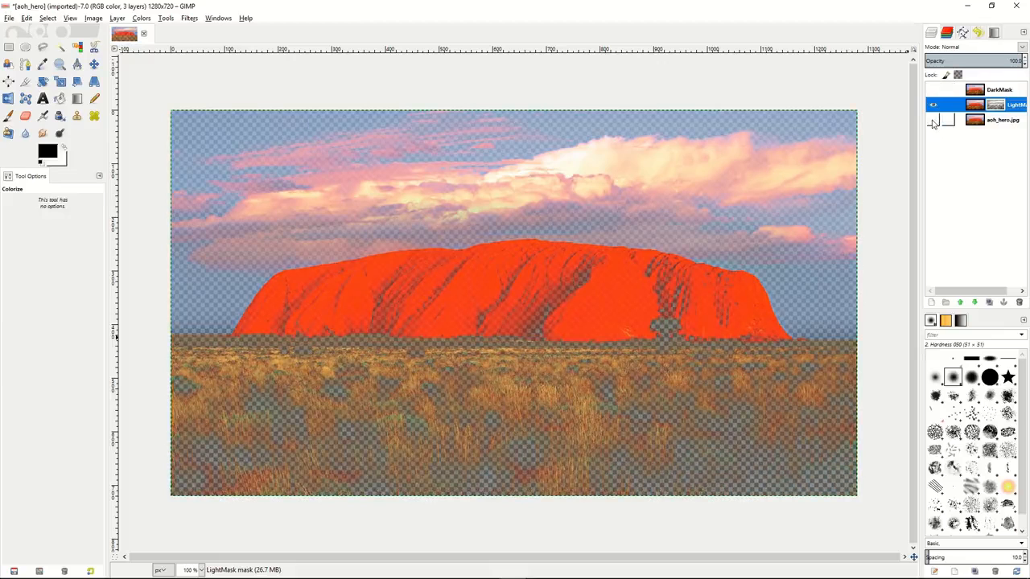
{"action": "left_click", "coordinate": [933, 120]}
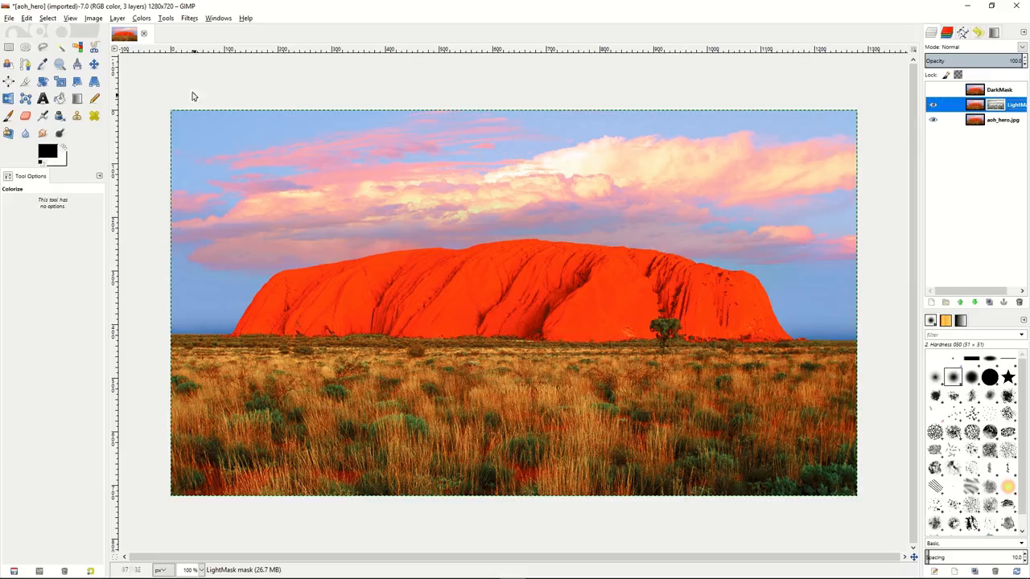
Step: Colorize the LightMask layer with hue 287, saturation 50 and lightness 6, and toggle the DarkMask layer's visibility to compare
{"action": "left_click", "coordinate": [142, 17]}
{"action": "left_click", "coordinate": [151, 58]}
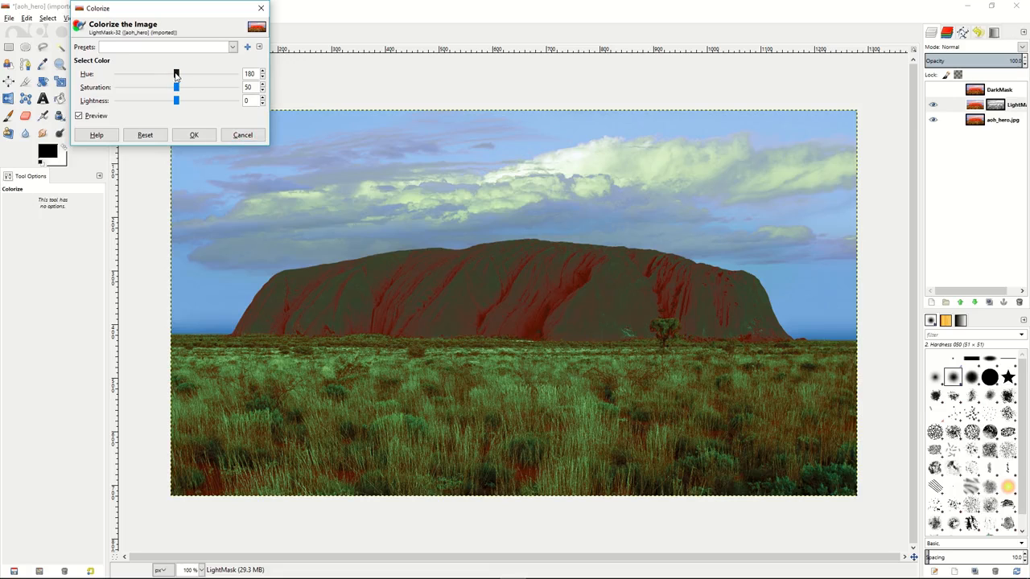
{"action": "left_click_drag", "start_coordinate": [176, 74], "coordinate": [182, 104]}
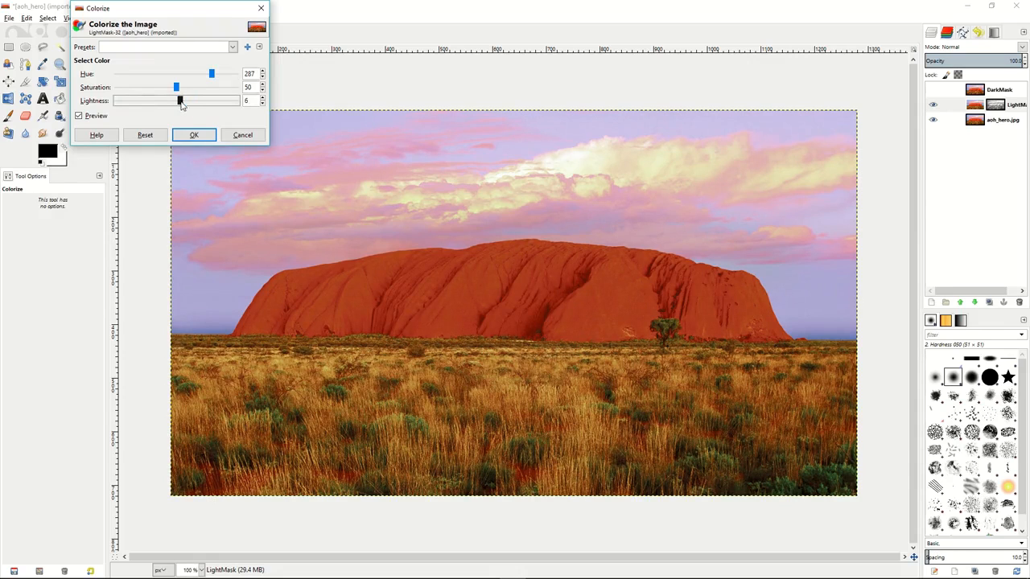
{"action": "left_click", "coordinate": [194, 134]}
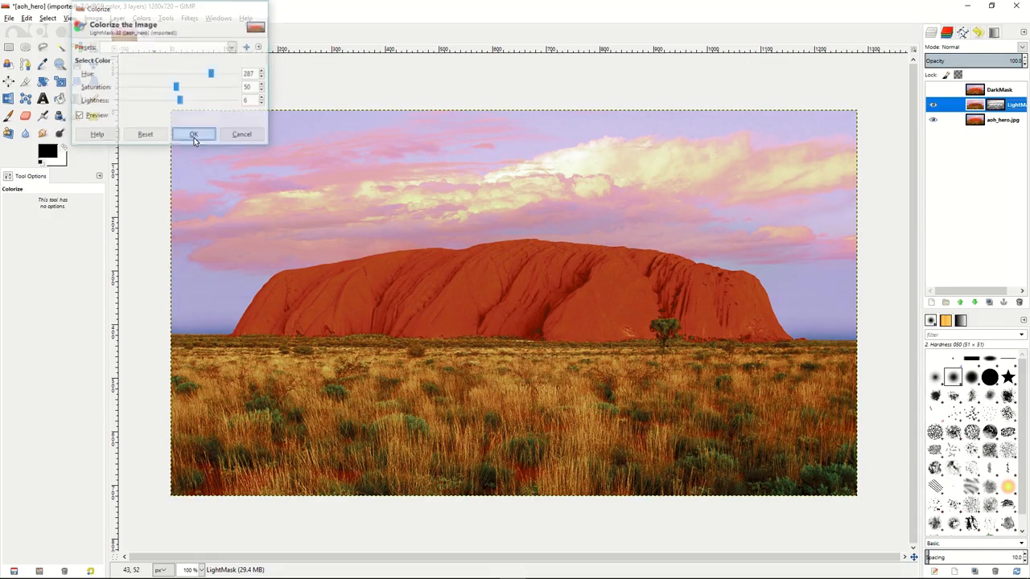
{"action": "left_click", "coordinate": [933, 90]}
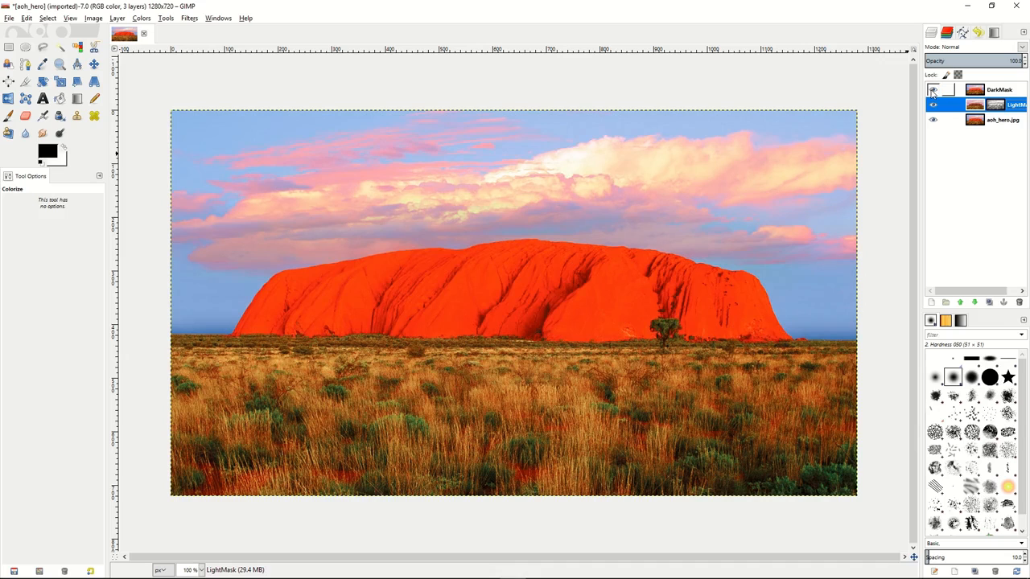
{"action": "left_click", "coordinate": [934, 90]}
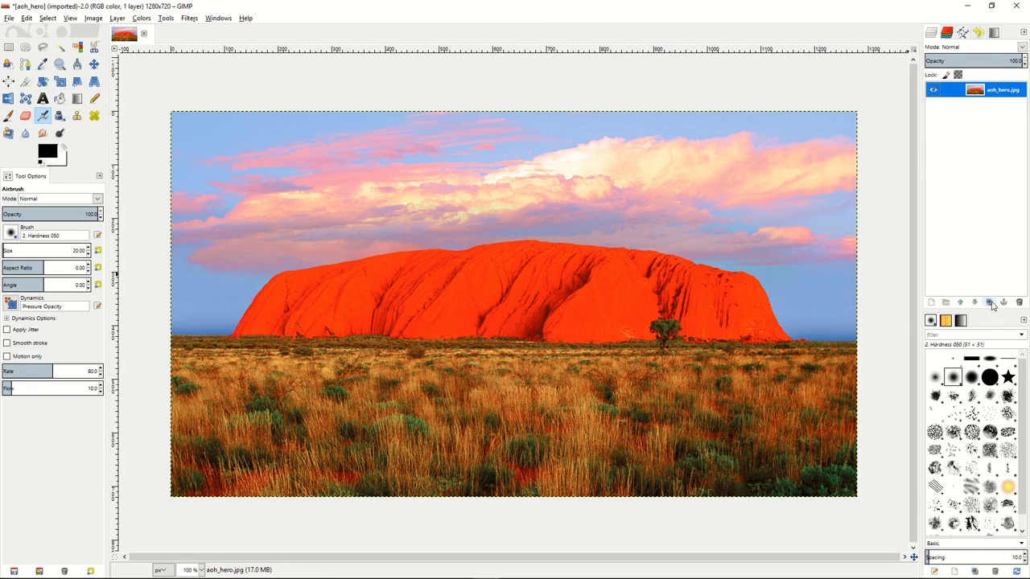
Step: Duplicate the aoh_hero.jpg layer and add a layer mask to the copy from a grayscale copy of the layer
{"action": "left_click", "coordinate": [992, 306]}
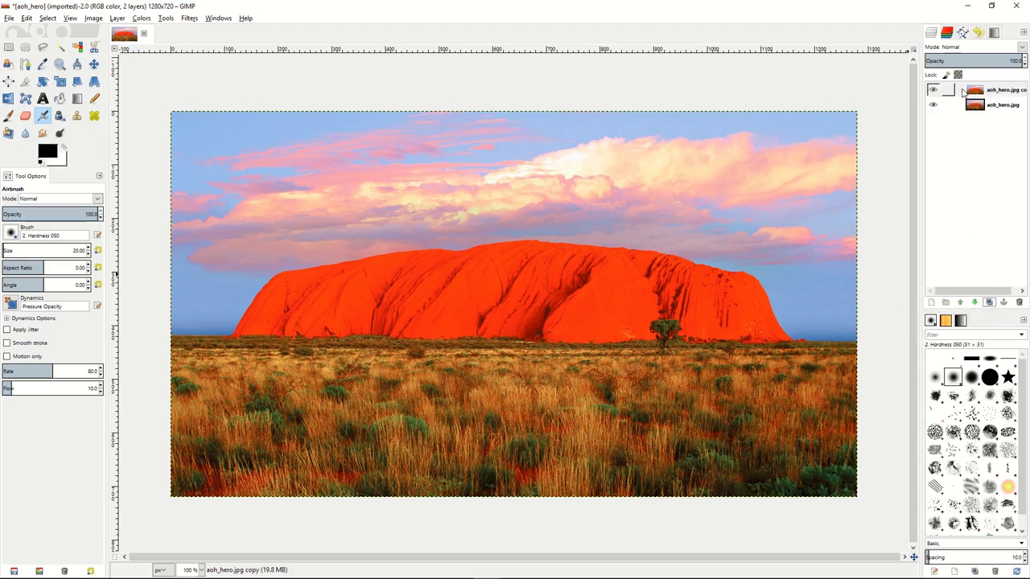
{"action": "left_click", "coordinate": [963, 93]}
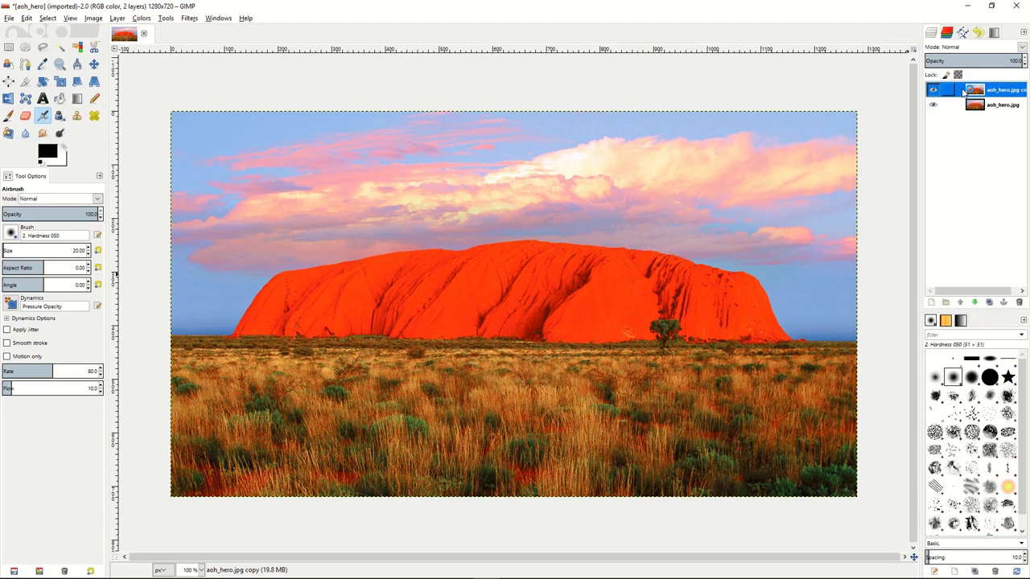
{"action": "right_click", "coordinate": [964, 92]}
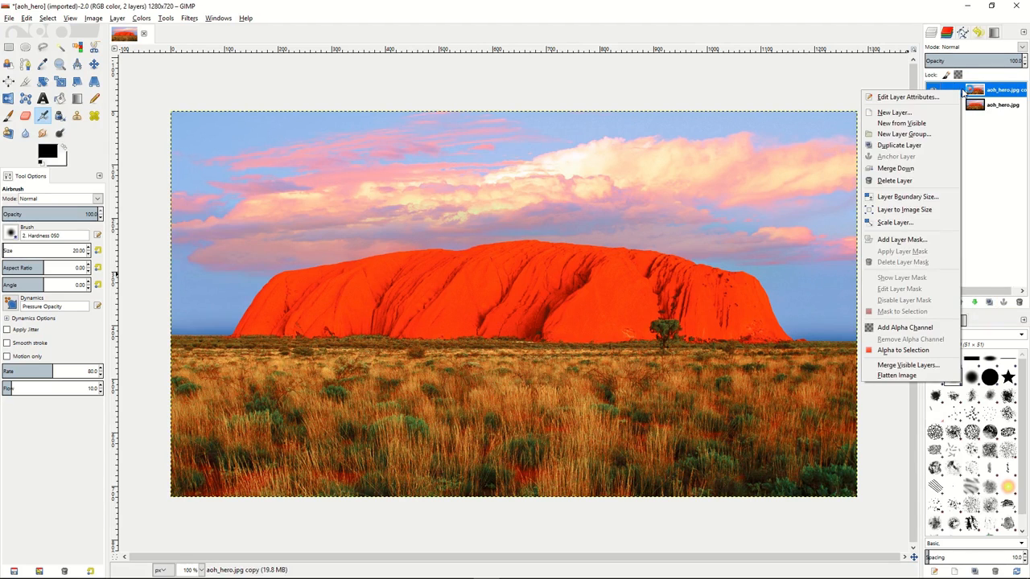
{"action": "left_click", "coordinate": [909, 239]}
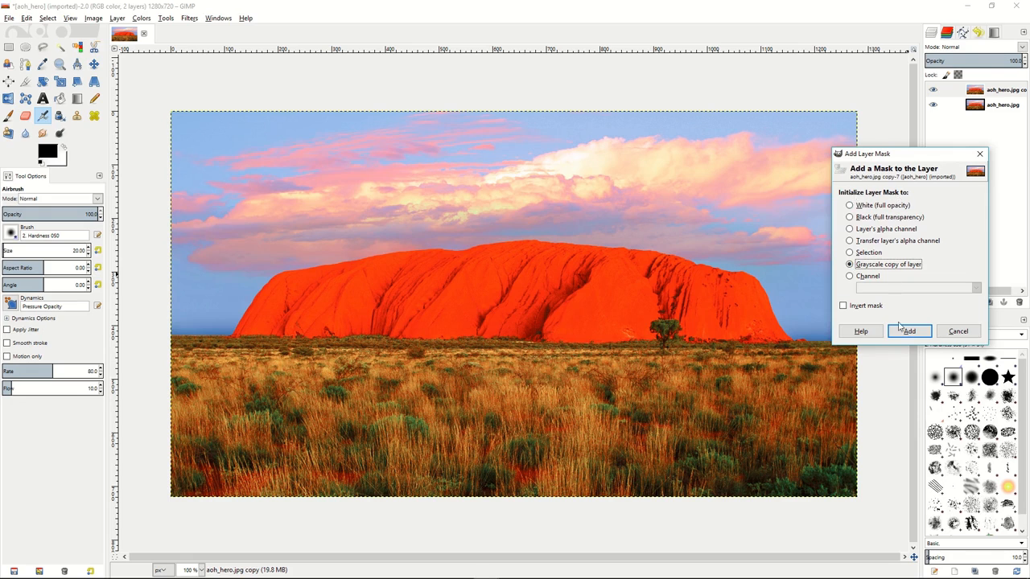
{"action": "left_click", "coordinate": [909, 332]}
Step: Show the copied layer's mask on the canvas and invert its colors
{"action": "right_click", "coordinate": [959, 92]}
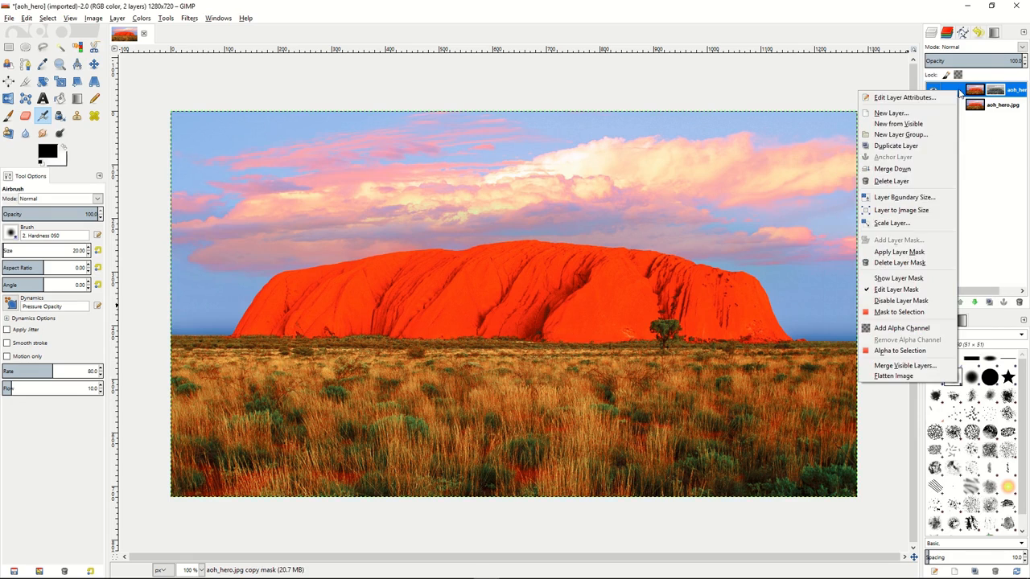
{"action": "left_click", "coordinate": [910, 279]}
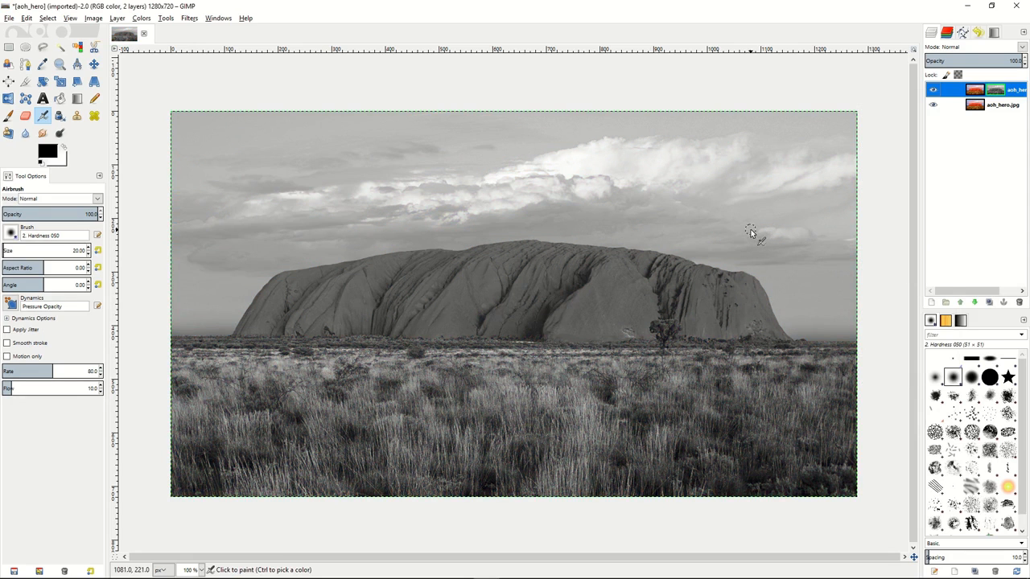
{"action": "left_click", "coordinate": [143, 18]}
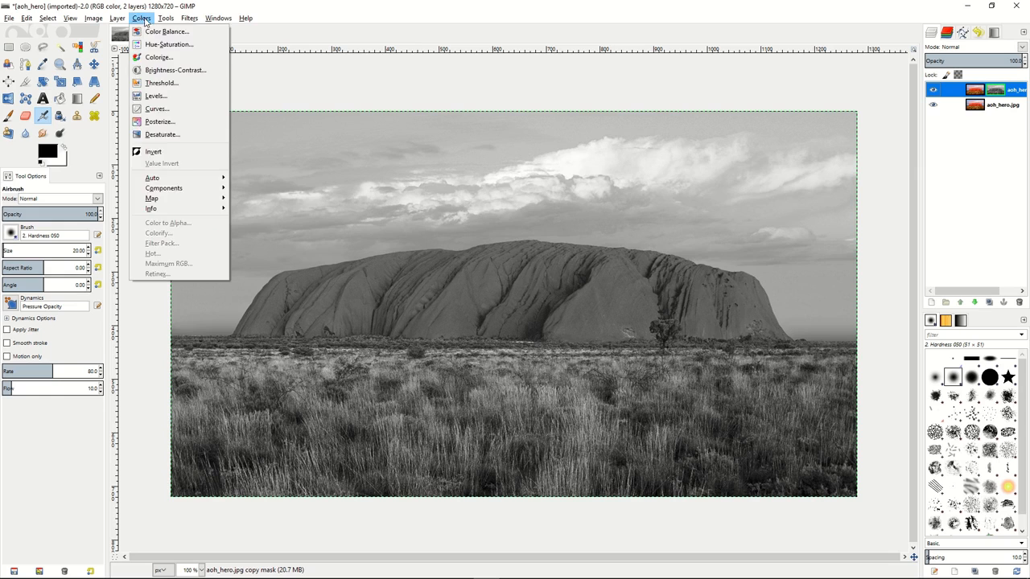
{"action": "left_click", "coordinate": [153, 151]}
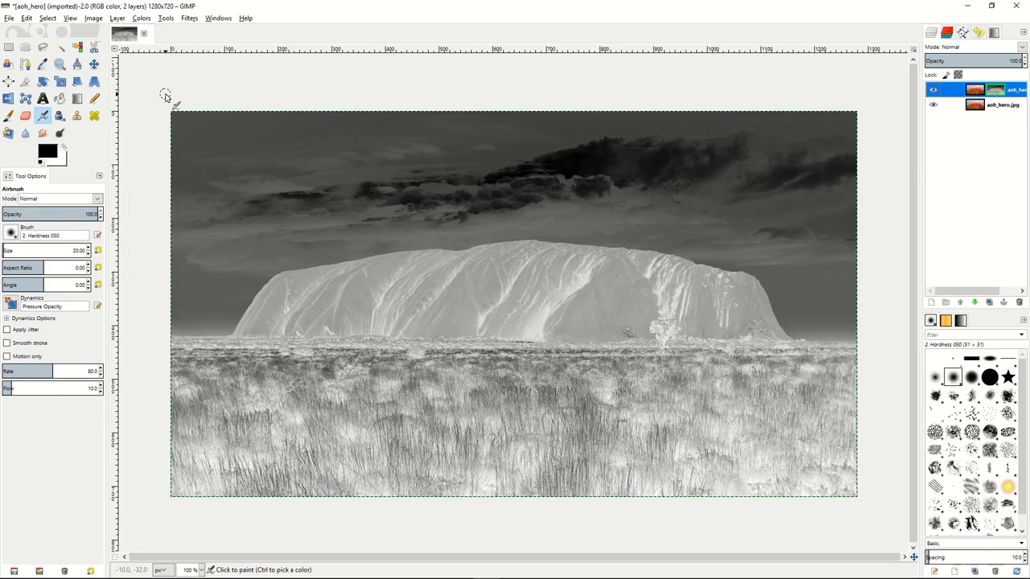
Step: Apply a Gaussian Blur with a 5.0 px horizontal and vertical radius to the mask and stop showing the mask on the canvas
{"action": "left_click", "coordinate": [189, 17]}
{"action": "mouse_move", "coordinate": [207, 82]}
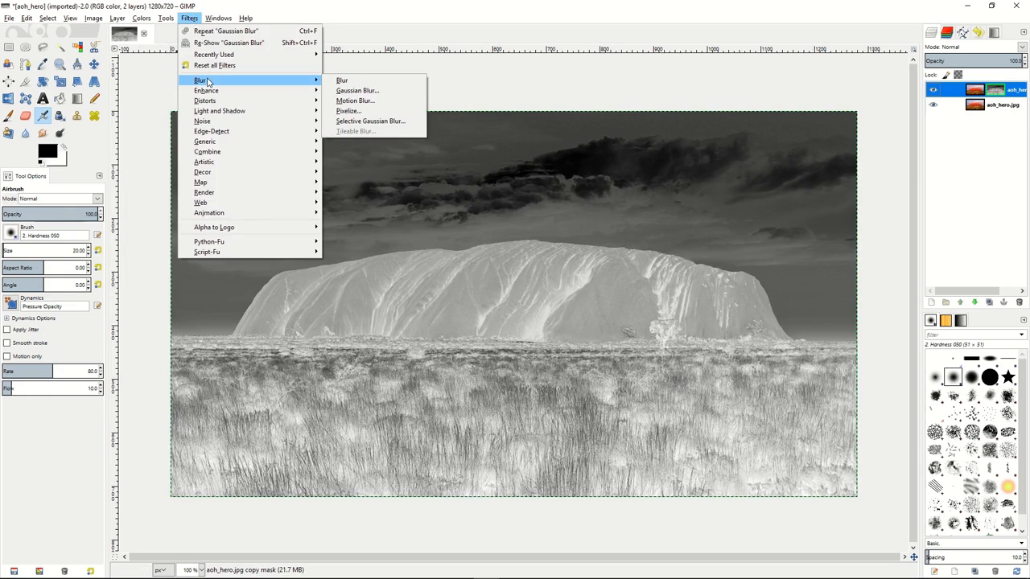
{"action": "left_click", "coordinate": [358, 91]}
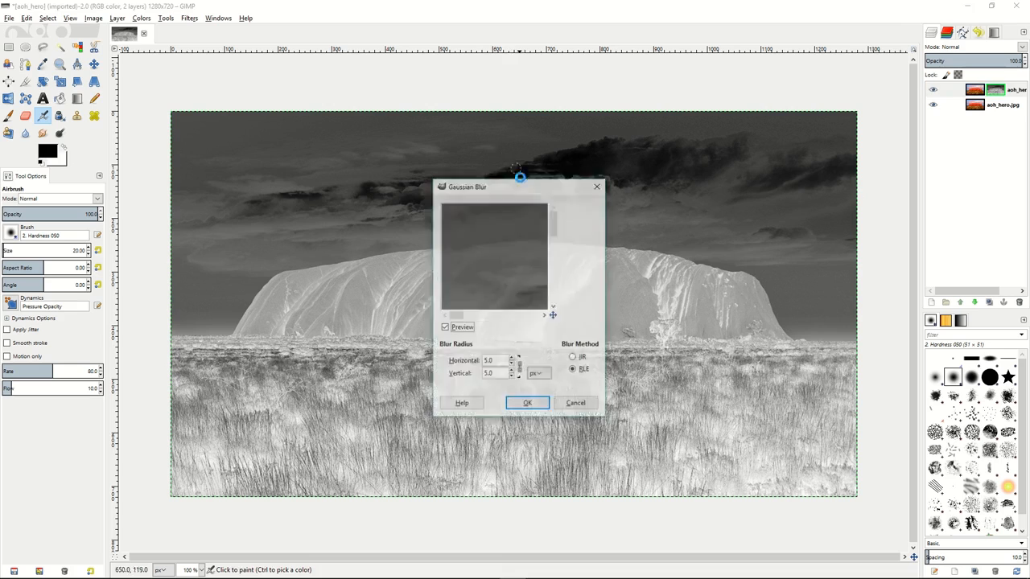
{"action": "left_click", "coordinate": [512, 364]}
{"action": "left_click", "coordinate": [511, 365]}
{"action": "left_click", "coordinate": [512, 358]}
{"action": "left_click", "coordinate": [512, 359]}
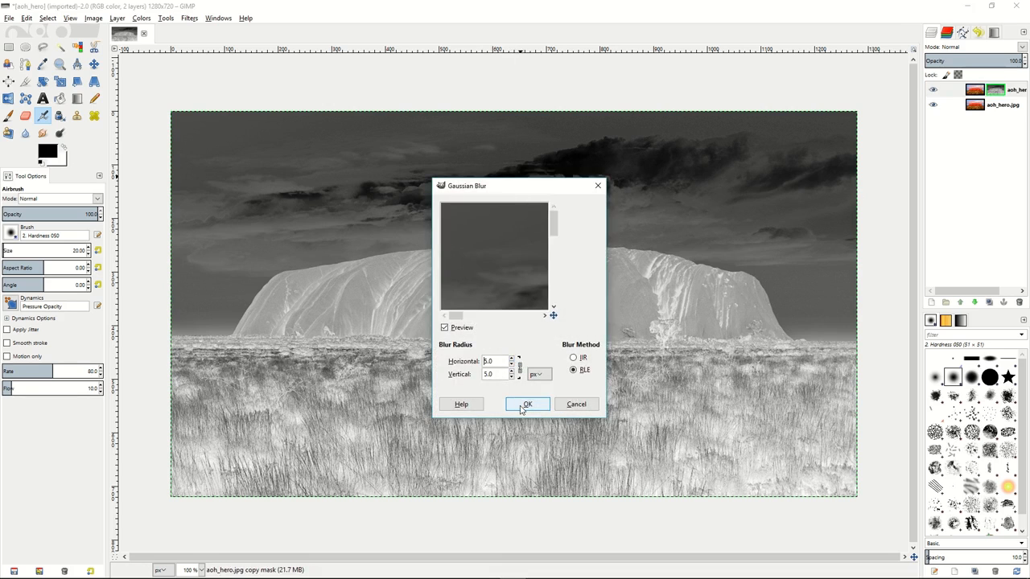
{"action": "left_click", "coordinate": [523, 405]}
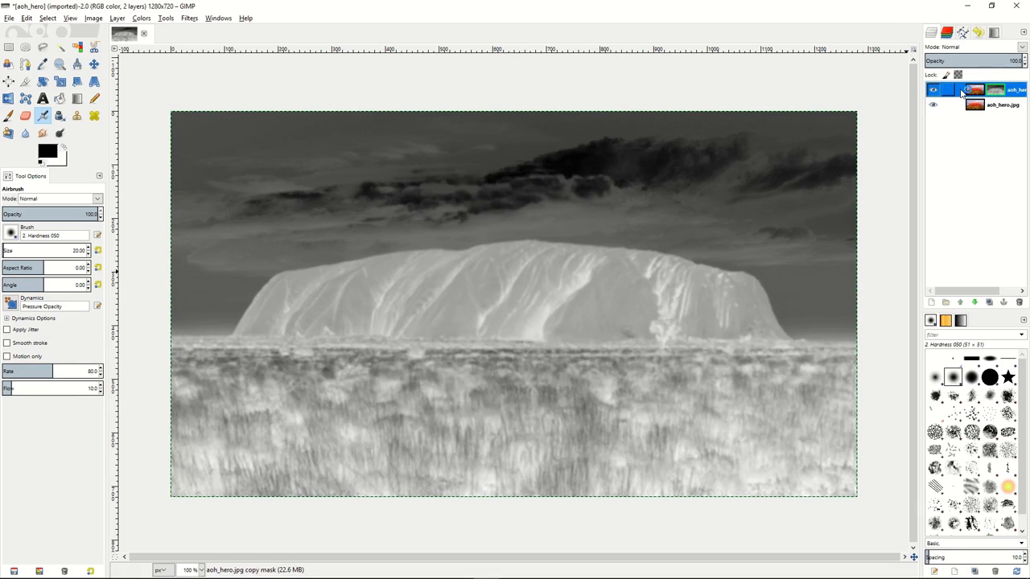
{"action": "right_click", "coordinate": [963, 93]}
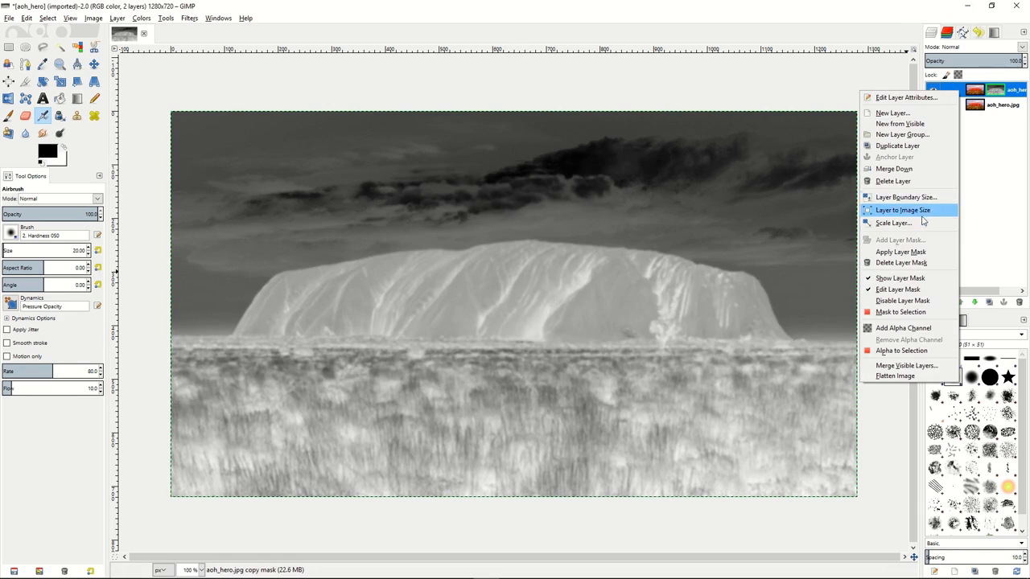
{"action": "left_click", "coordinate": [912, 280]}
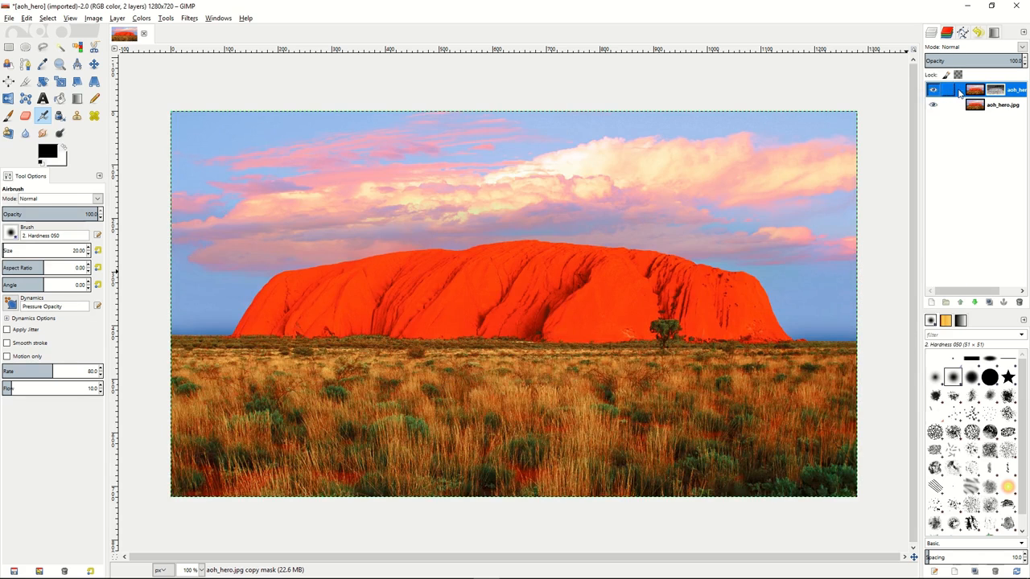
Step: Set the copied layer's blend mode to Overlay and adjust its opacity
{"action": "left_click", "coordinate": [1022, 46]}
{"action": "left_click", "coordinate": [971, 175]}
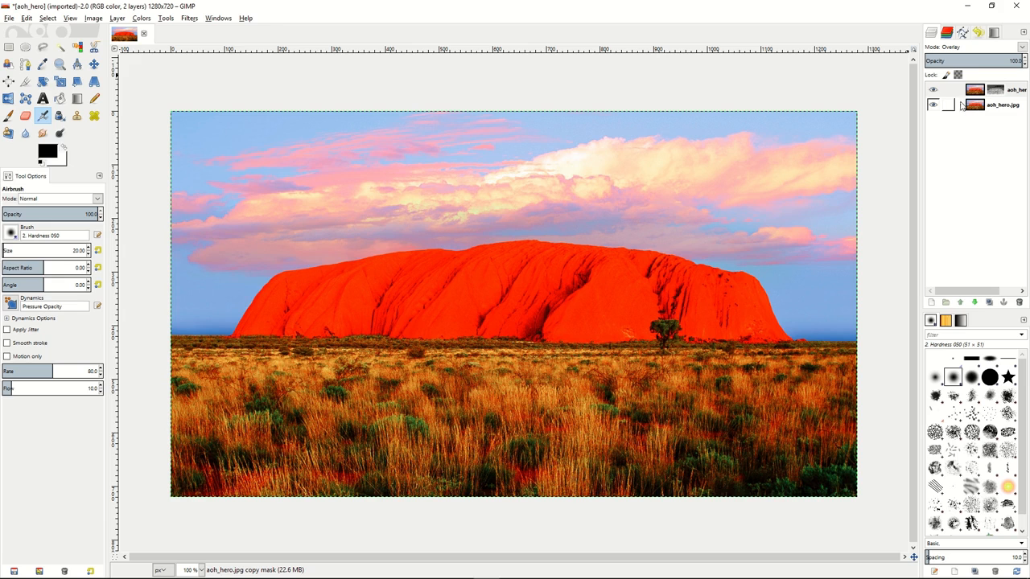
{"action": "mouse_move", "coordinate": [1001, 61]}
{"action": "left_mouse_down"}
{"action": "mouse_move", "coordinate": [956, 61]}
{"action": "mouse_move", "coordinate": [999, 61]}
{"action": "left_mouse_up"}
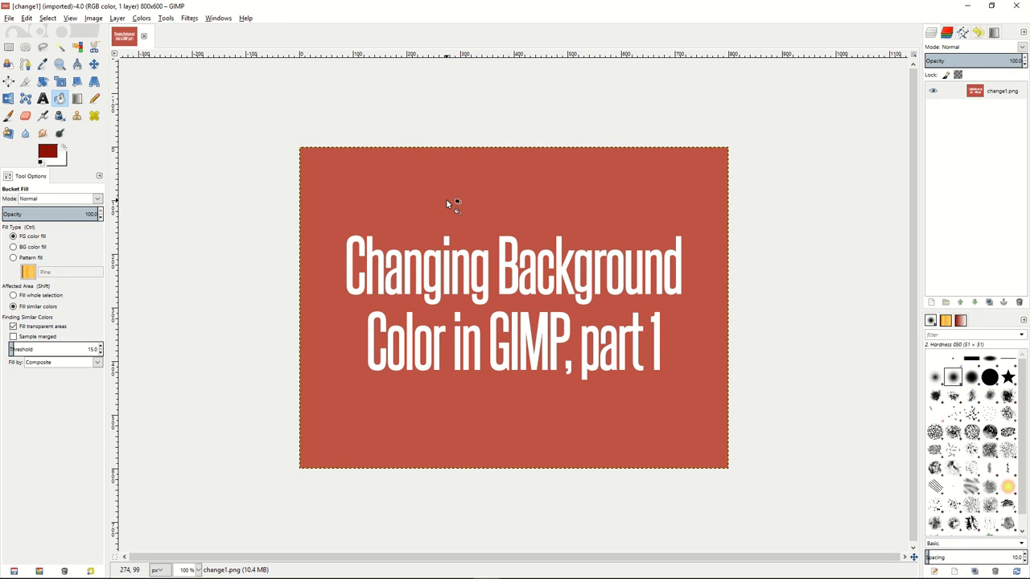
Step: Sample the red background of change1.png as the foreground color with the Color Picker
{"action": "key", "text": "o"}
{"action": "left_click", "coordinate": [383, 216]}
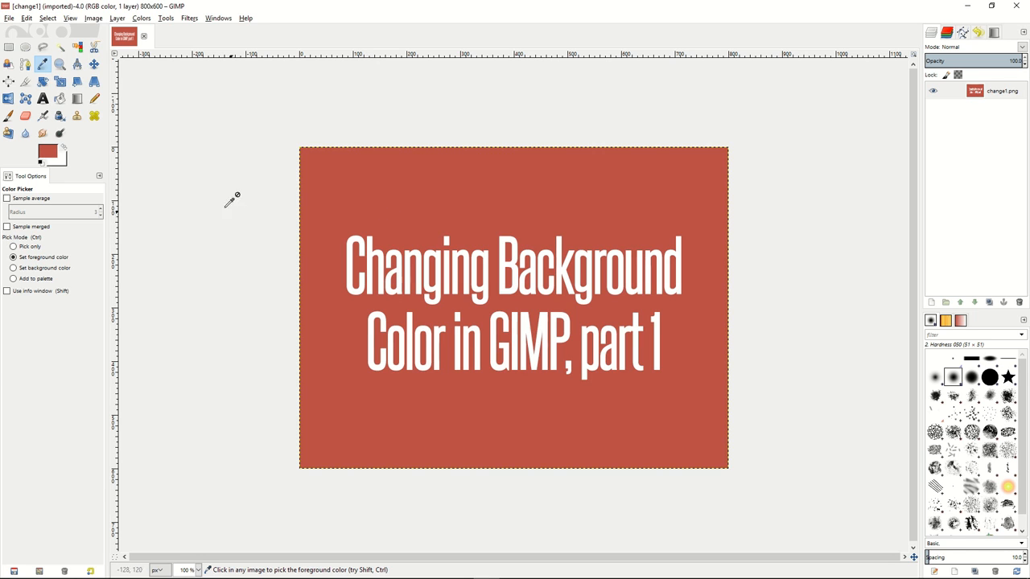
Step: Start Color to Alpha on change1.png and pick the red background (c05444) as the color to make transparent
{"action": "left_click", "coordinate": [142, 17]}
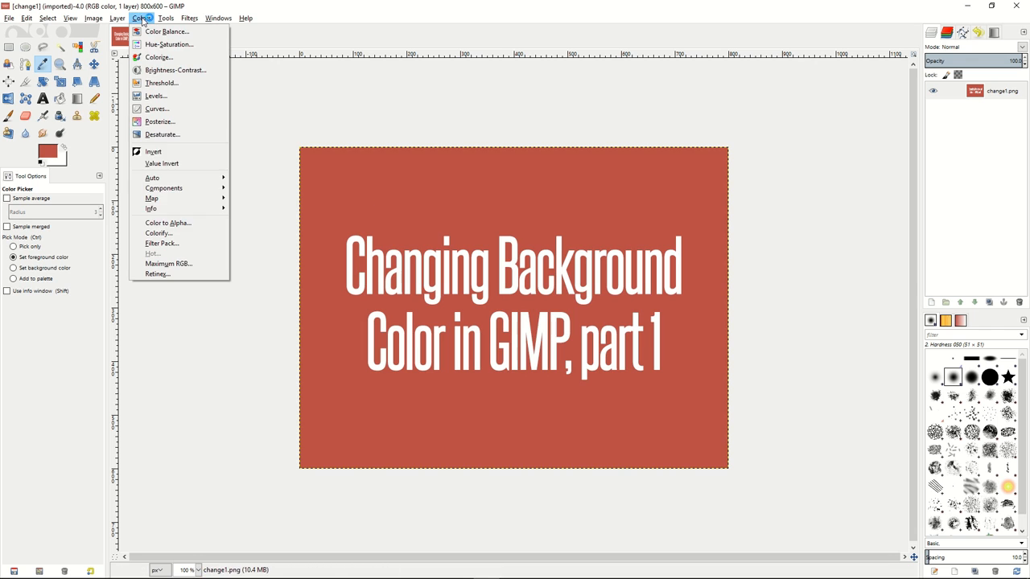
{"action": "left_click", "coordinate": [178, 223]}
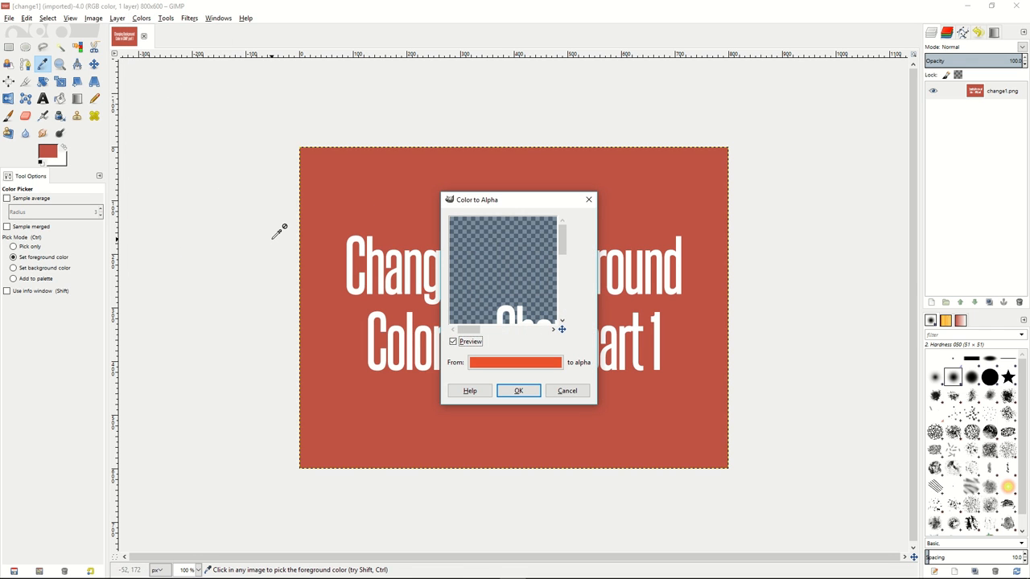
{"action": "left_click", "coordinate": [517, 363]}
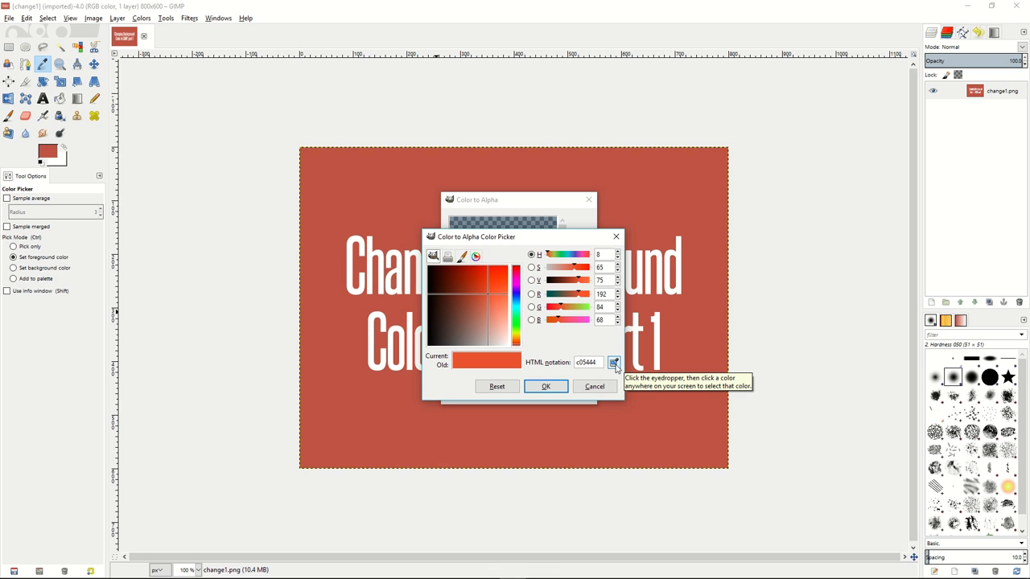
{"action": "left_click", "coordinate": [614, 364]}
{"action": "left_click", "coordinate": [680, 364]}
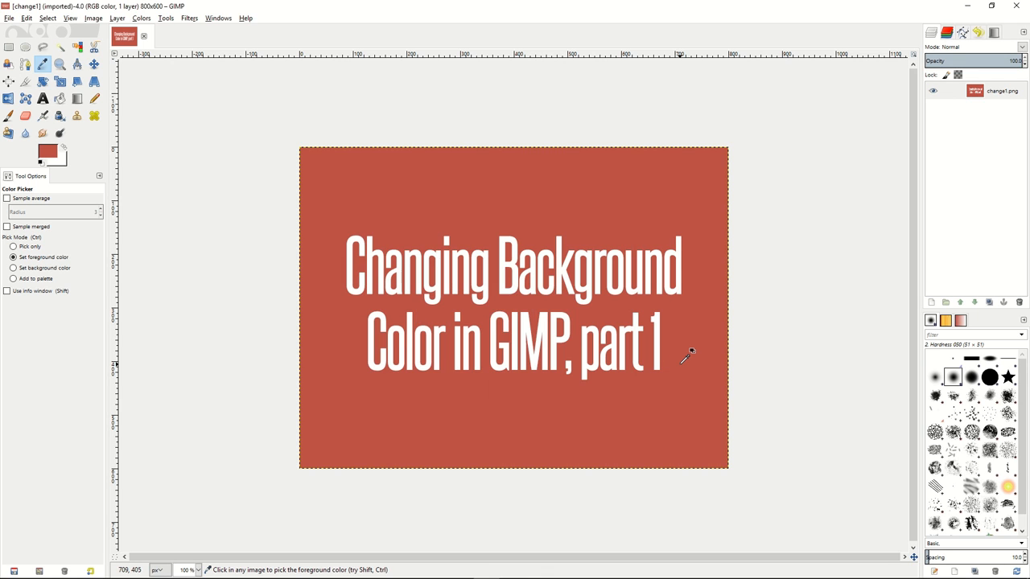
{"action": "key", "text": "alt+Tab"}
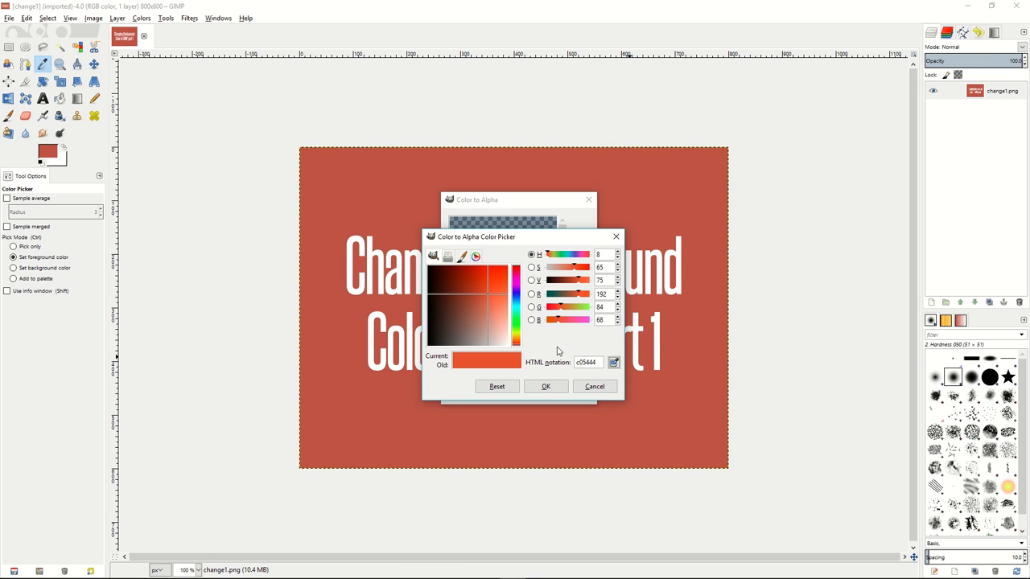
{"action": "left_click", "coordinate": [547, 387]}
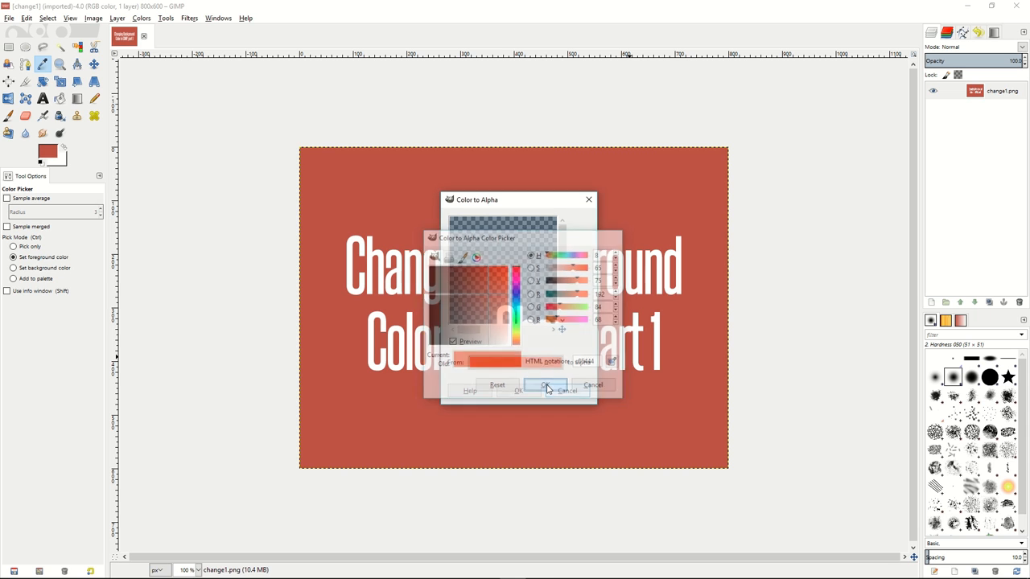
Step: Check the text area in the Color to Alpha preview and apply the conversion
{"action": "left_click_drag", "start_coordinate": [504, 258], "coordinate": [487, 235]}
{"action": "left_click_drag", "start_coordinate": [541, 285], "coordinate": [507, 249]}
{"action": "left_click_drag", "start_coordinate": [516, 295], "coordinate": [497, 270]}
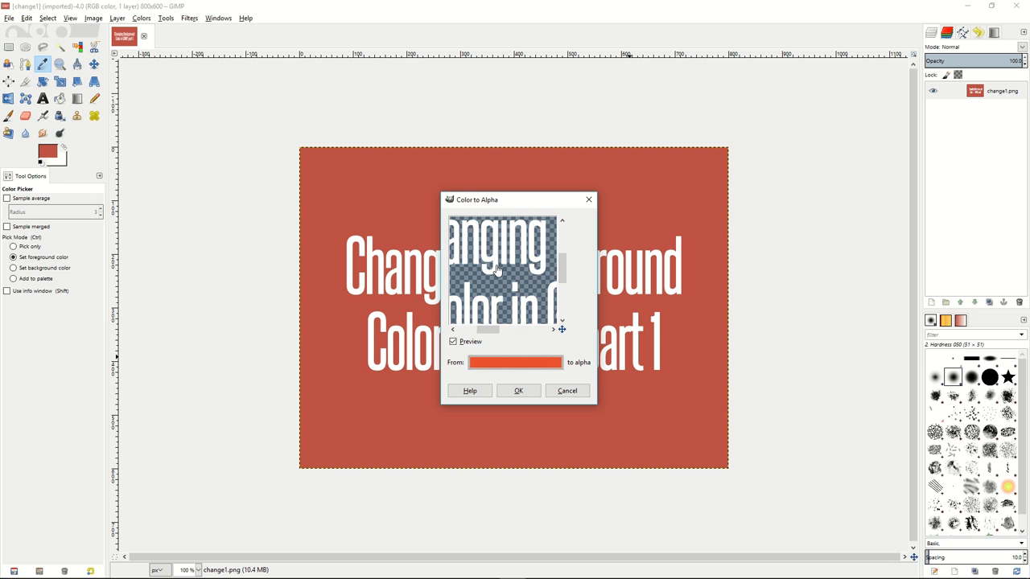
{"action": "left_click", "coordinate": [518, 392]}
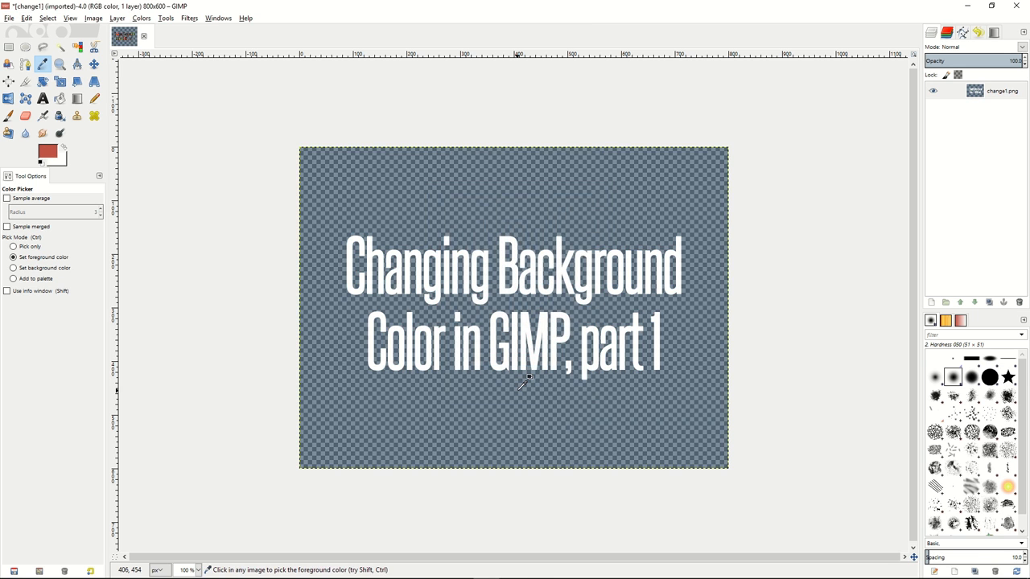
Step: Create a new 800 × 600 px transparent layer and place it beneath change1.png
{"action": "right_click", "coordinate": [949, 187]}
{"action": "left_click", "coordinate": [901, 206]}
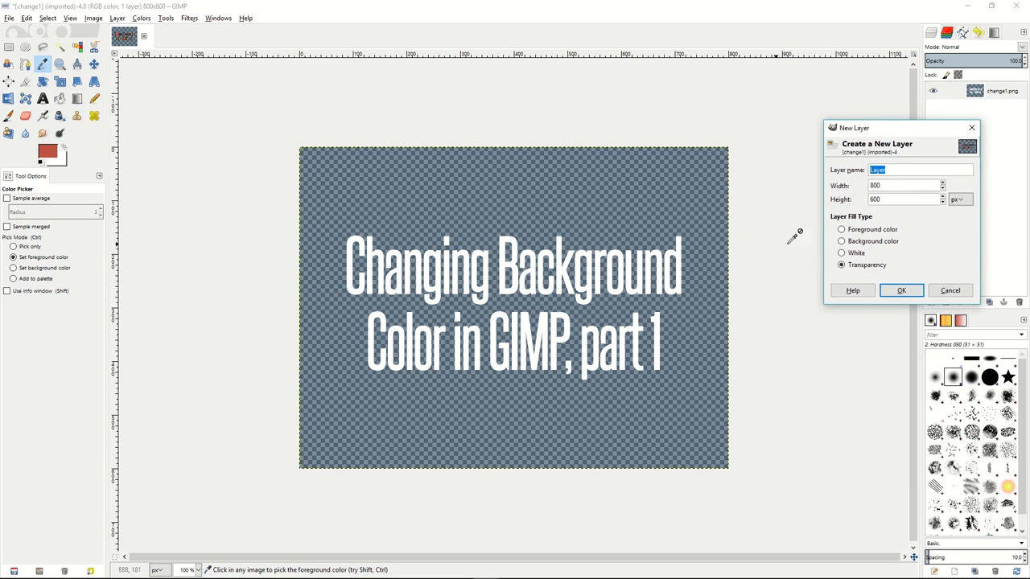
{"action": "left_click", "coordinate": [902, 291]}
{"action": "left_click_drag", "start_coordinate": [1014, 108], "coordinate": [1013, 119]}
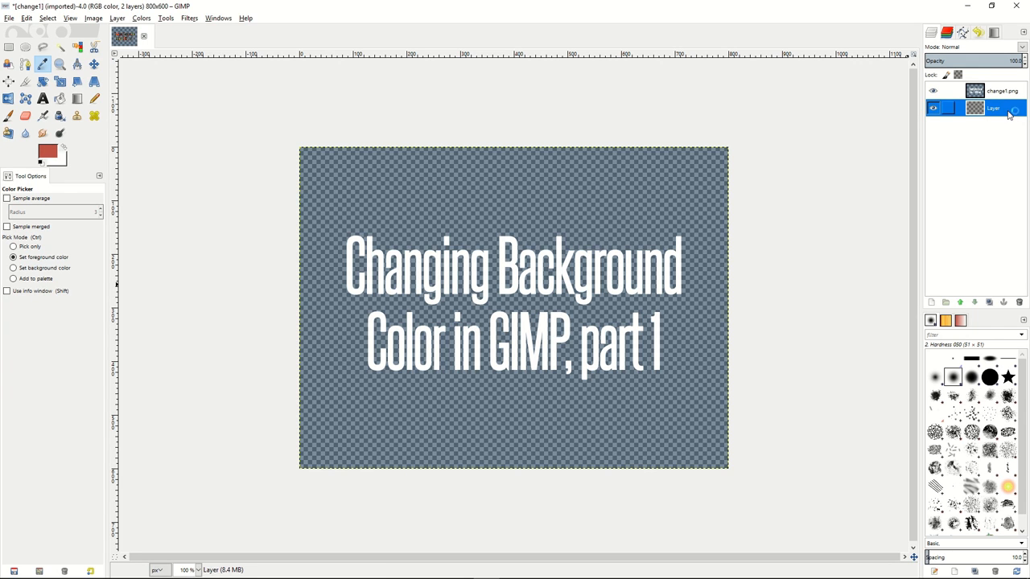
Step: Set the foreground color to blue 54909f and fill the new layer with it using Bucket Fill
{"action": "left_click", "coordinate": [60, 98]}
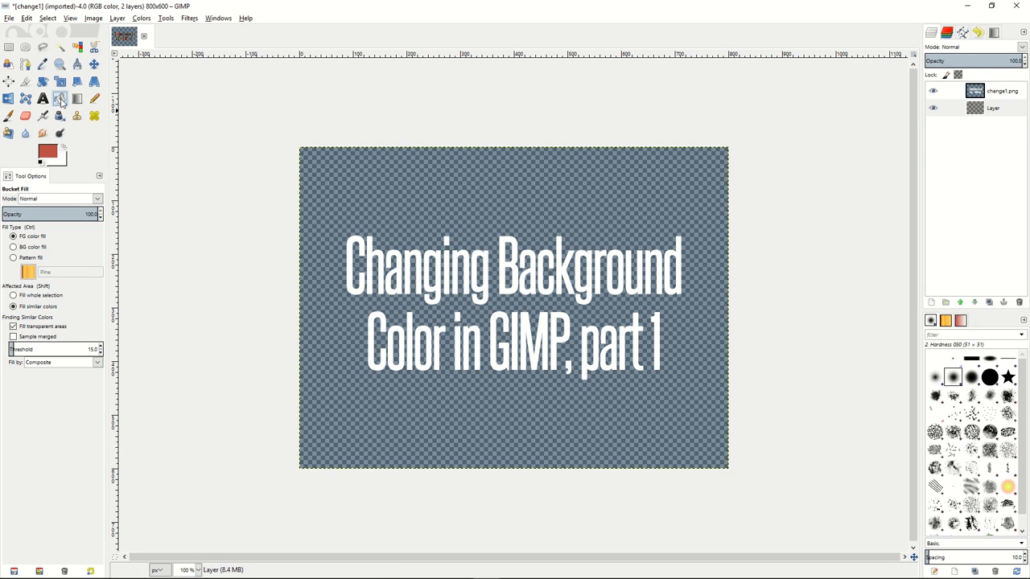
{"action": "left_click", "coordinate": [48, 151]}
{"action": "left_click", "coordinate": [102, 155]}
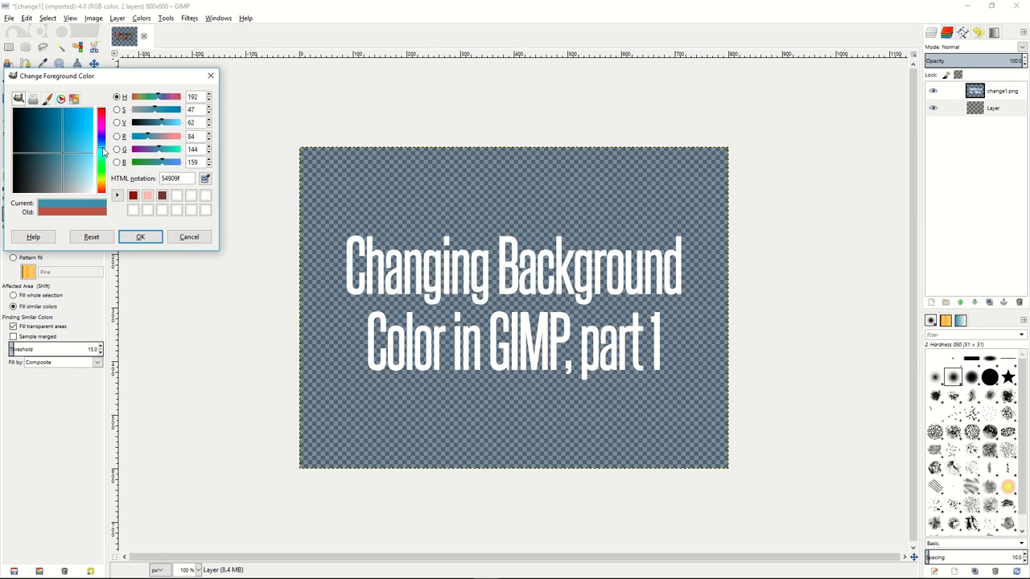
{"action": "left_click", "coordinate": [140, 236]}
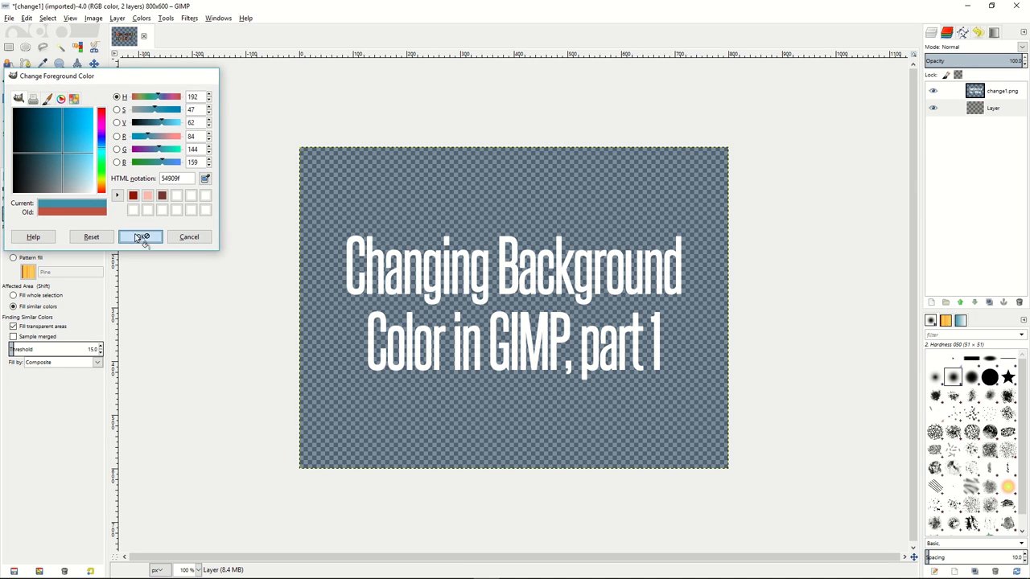
{"action": "left_click", "coordinate": [446, 207]}
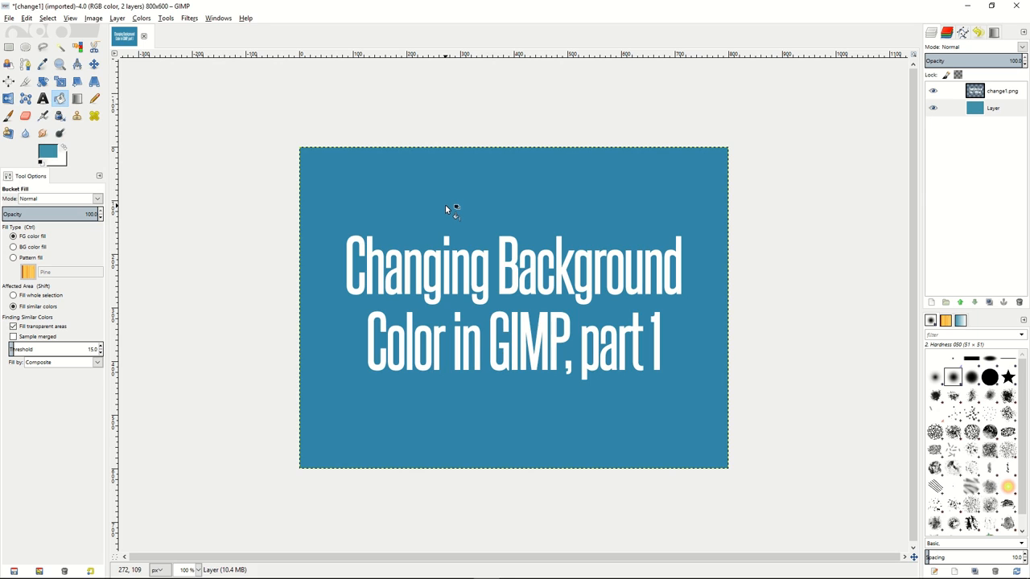
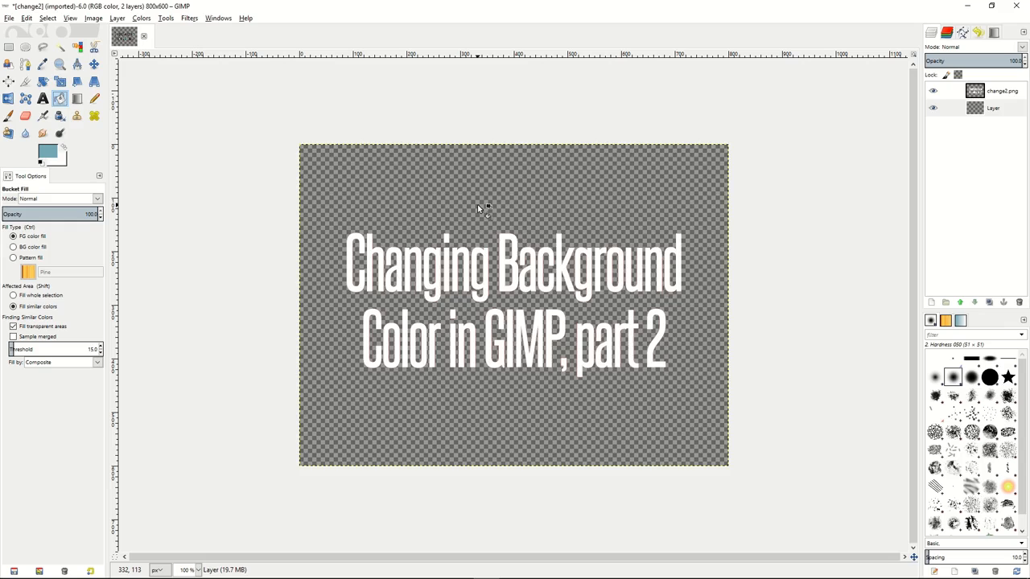
Step: Fill the transparent layer beneath the change2.png text with the teal foreground color
{"action": "left_click", "coordinate": [478, 209]}
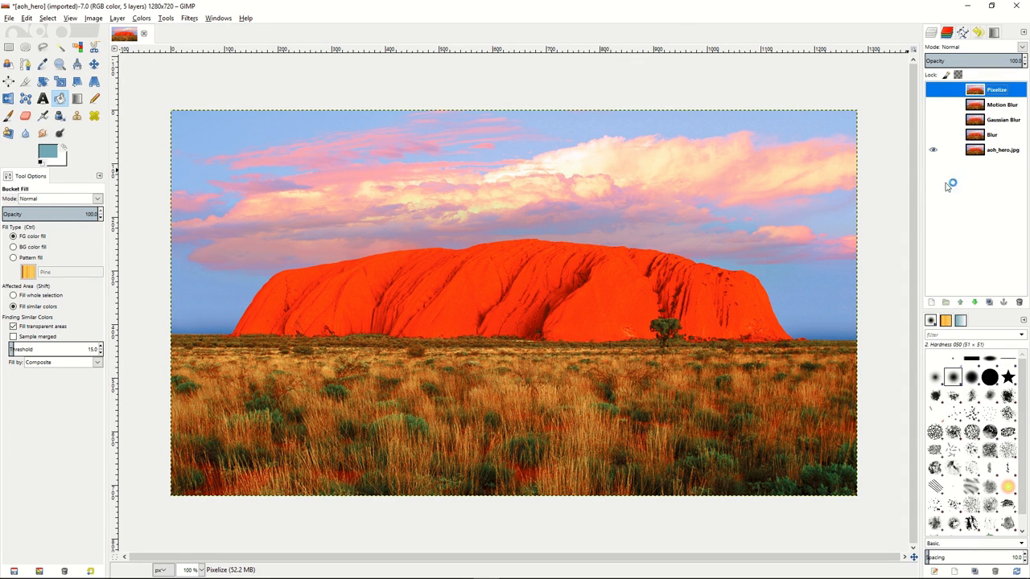
Step: Make the Blur layer of the aoh_hero image visible and apply the simple Blur filter to it
{"action": "left_click", "coordinate": [996, 135]}
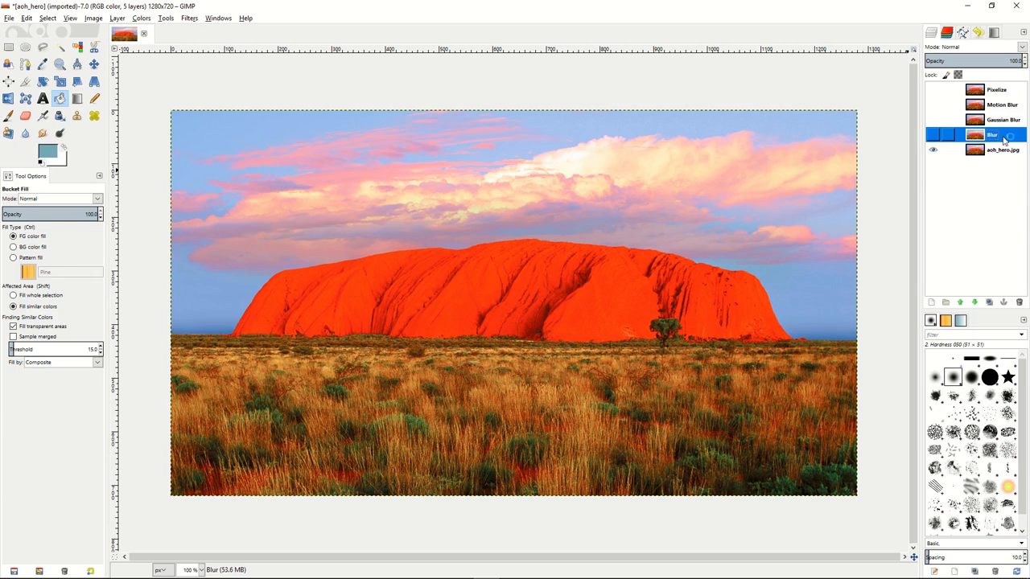
{"action": "left_click", "coordinate": [934, 136]}
{"action": "left_click", "coordinate": [189, 18]}
{"action": "mouse_move", "coordinate": [226, 80]}
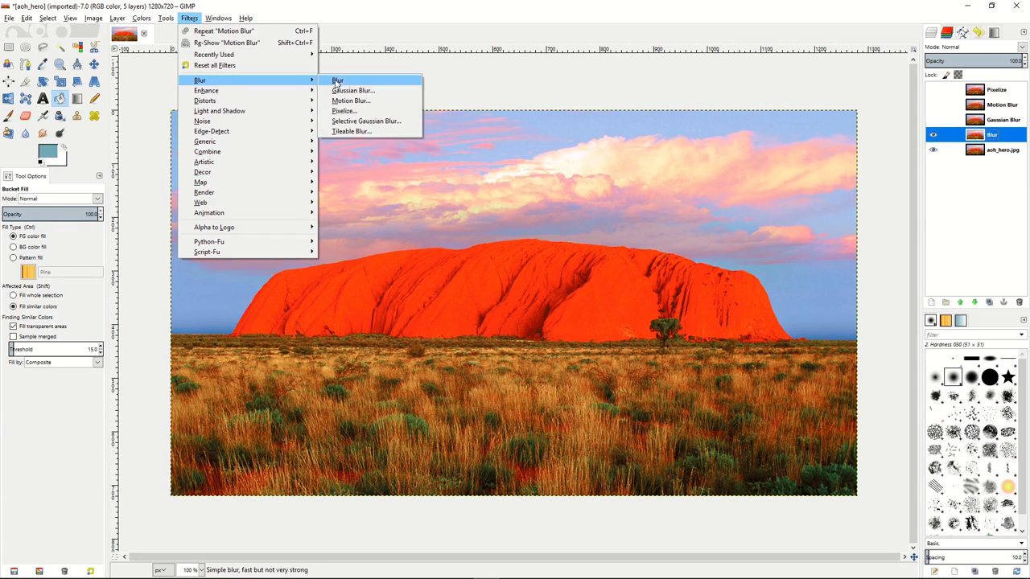
{"action": "left_click", "coordinate": [343, 83]}
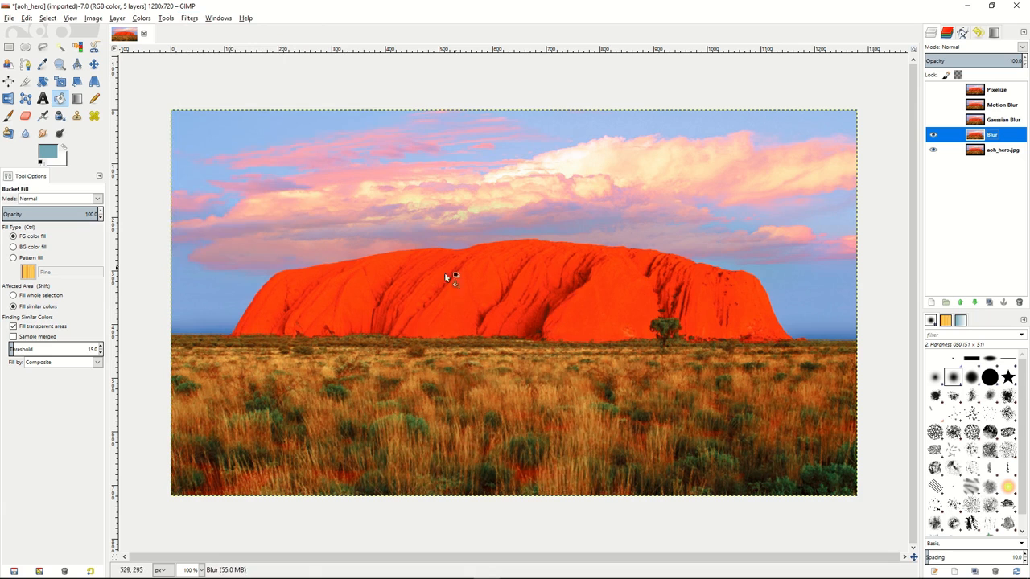
Step: Toggle the Blur layer's visibility to compare the blurred copy with the original image
{"action": "left_click", "coordinate": [934, 137]}
{"action": "left_click", "coordinate": [934, 138]}
{"action": "left_click", "coordinate": [934, 138]}
{"action": "left_click", "coordinate": [934, 137]}
Step: Show the Gaussian Blur layer and apply a Gaussian Blur with an 8.0 px horizontal and vertical radius to it
{"action": "left_click", "coordinate": [940, 123]}
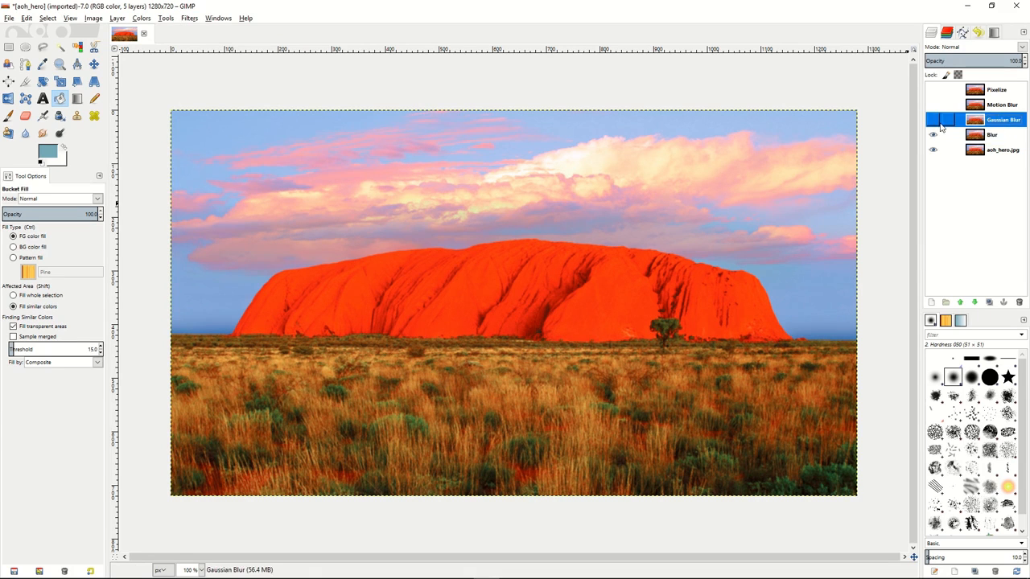
{"action": "left_click", "coordinate": [189, 19]}
{"action": "mouse_move", "coordinate": [203, 83]}
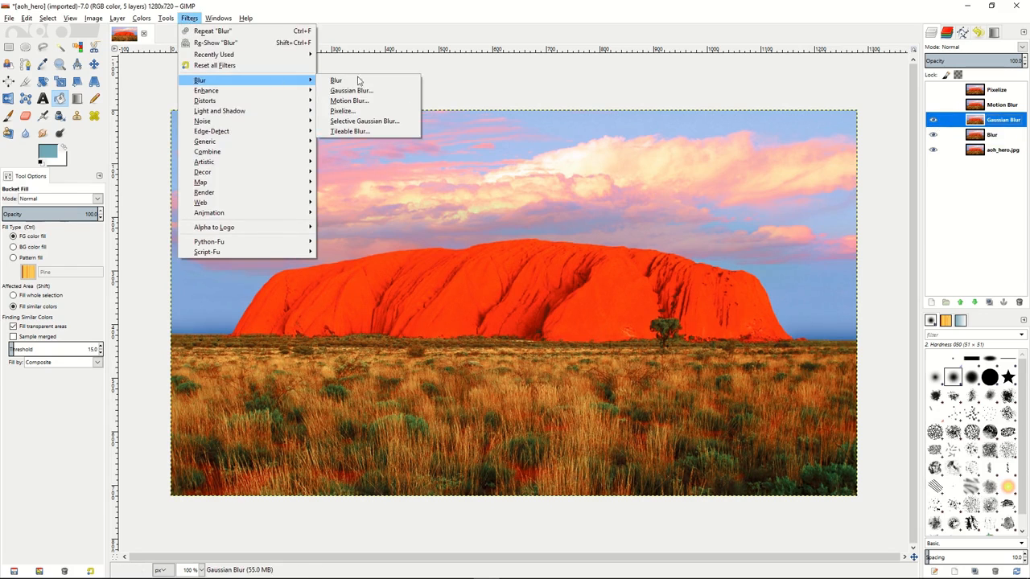
{"action": "left_click", "coordinate": [358, 81]}
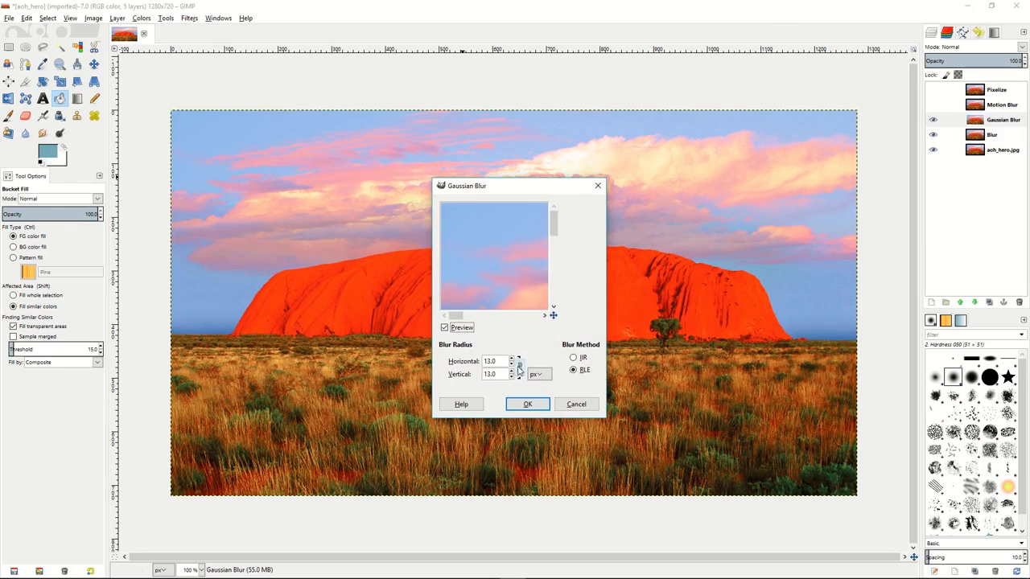
{"action": "scroll", "coordinate": [516, 365], "scroll_direction": "down", "scroll_amount": 5}
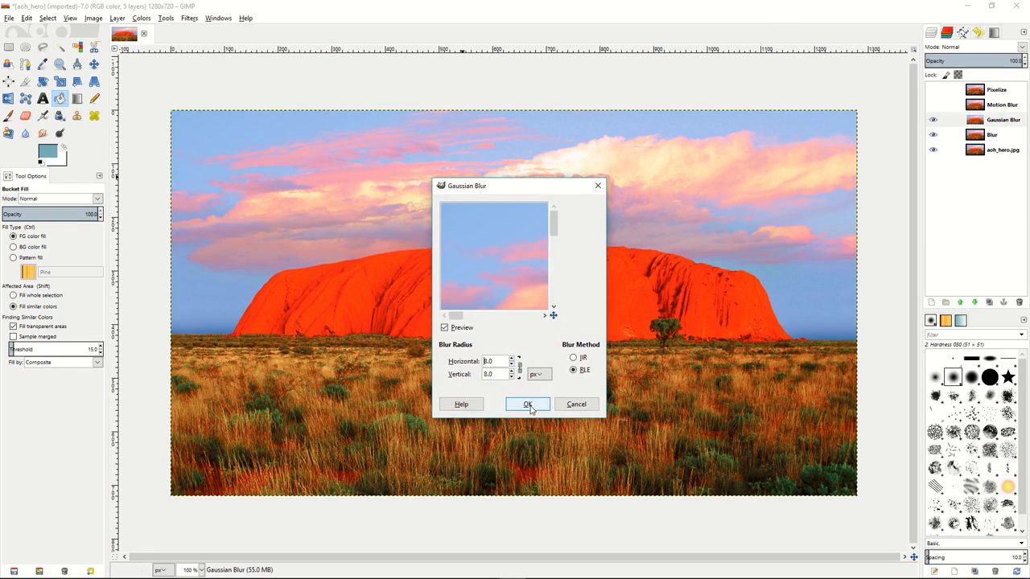
{"action": "scroll", "coordinate": [515, 366], "scroll_direction": "up", "scroll_amount": 3}
{"action": "left_click", "coordinate": [523, 403]}
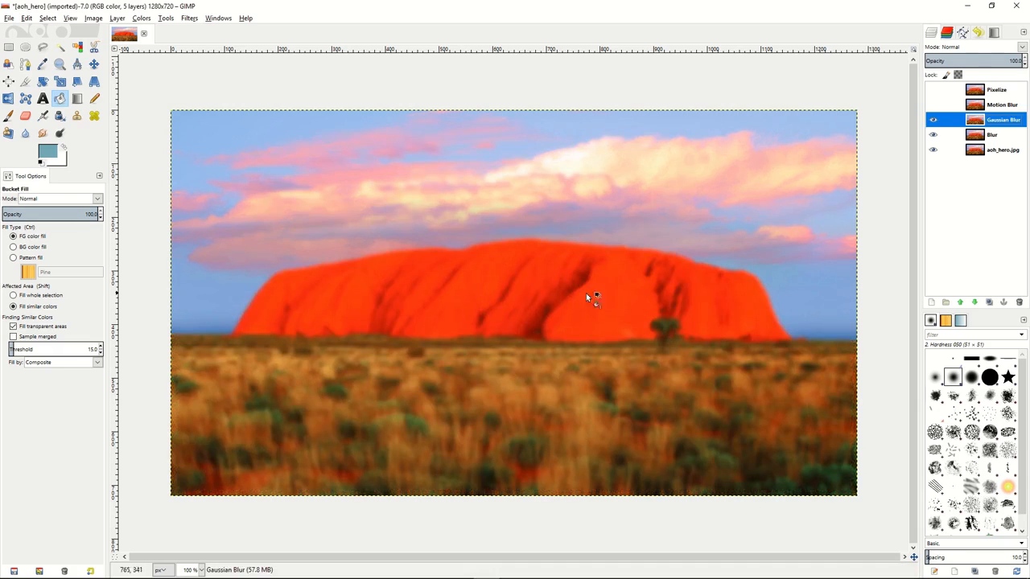
Step: Show the Motion Blur layer and apply a Zoom motion blur with length 28, blurring outward from its center
{"action": "left_click", "coordinate": [998, 108]}
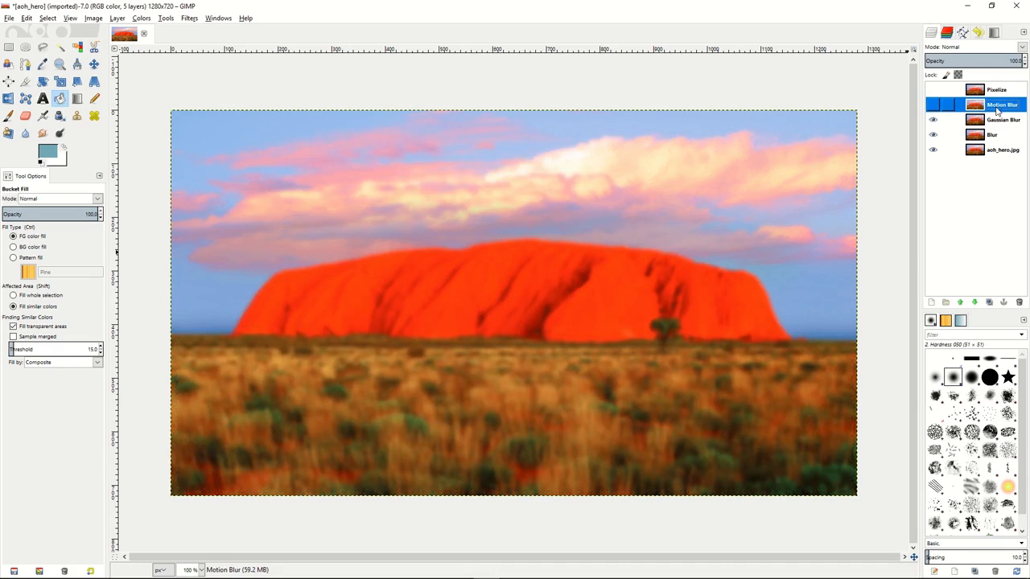
{"action": "left_click", "coordinate": [932, 105]}
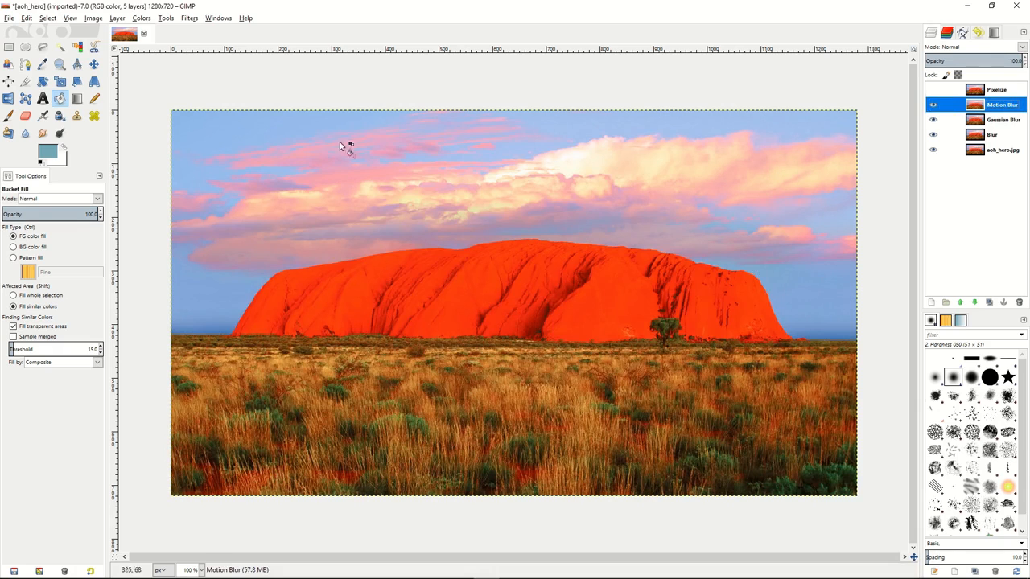
{"action": "left_click", "coordinate": [191, 19]}
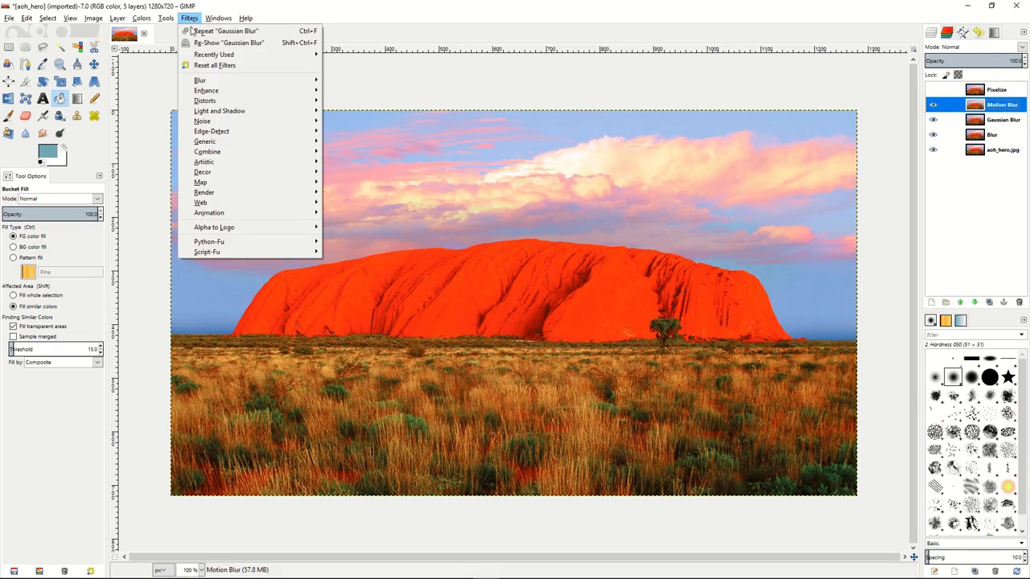
{"action": "mouse_move", "coordinate": [211, 82]}
{"action": "left_click", "coordinate": [398, 101]}
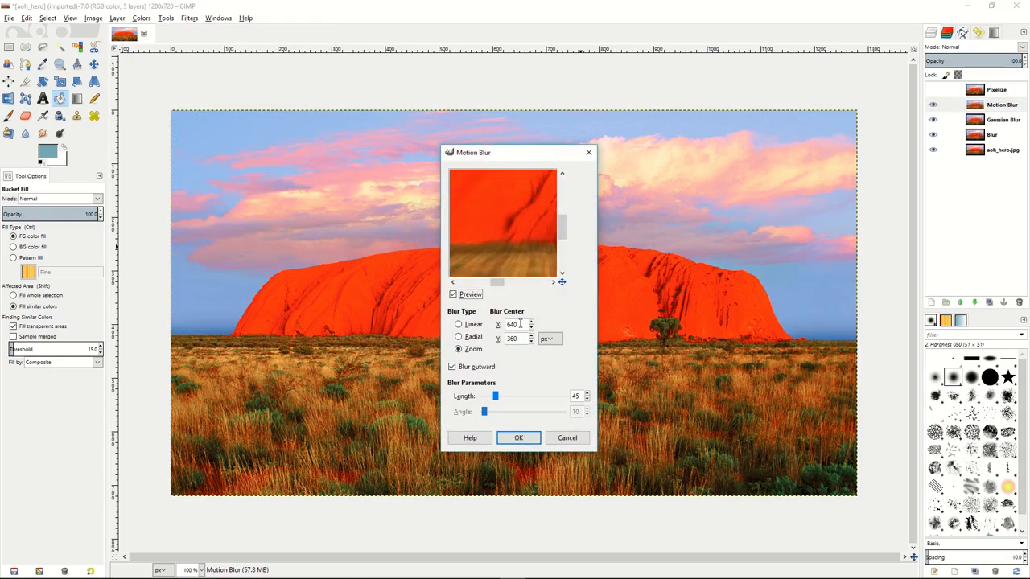
{"action": "left_click_drag", "start_coordinate": [496, 398], "coordinate": [491, 400]}
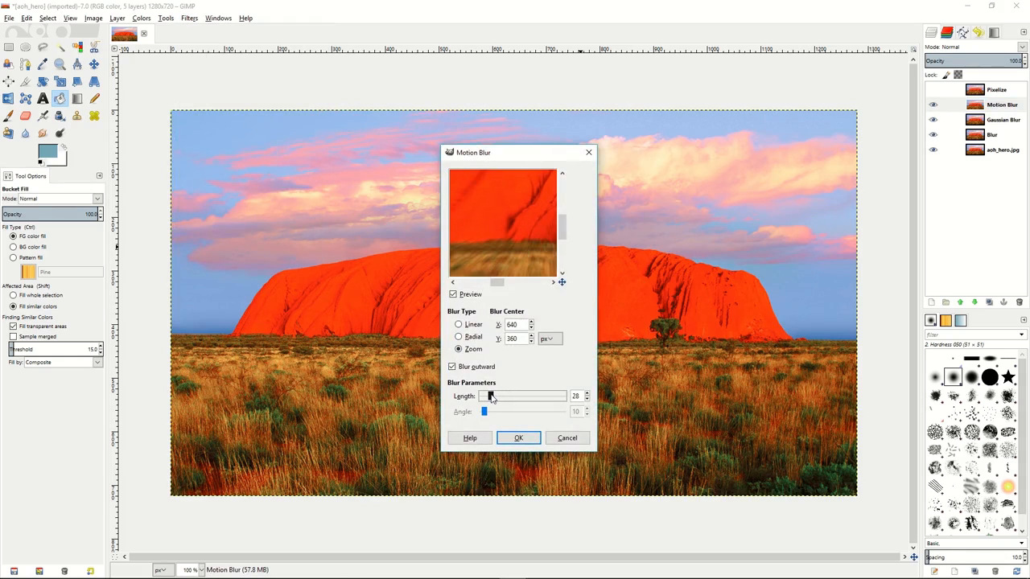
{"action": "left_click", "coordinate": [521, 438]}
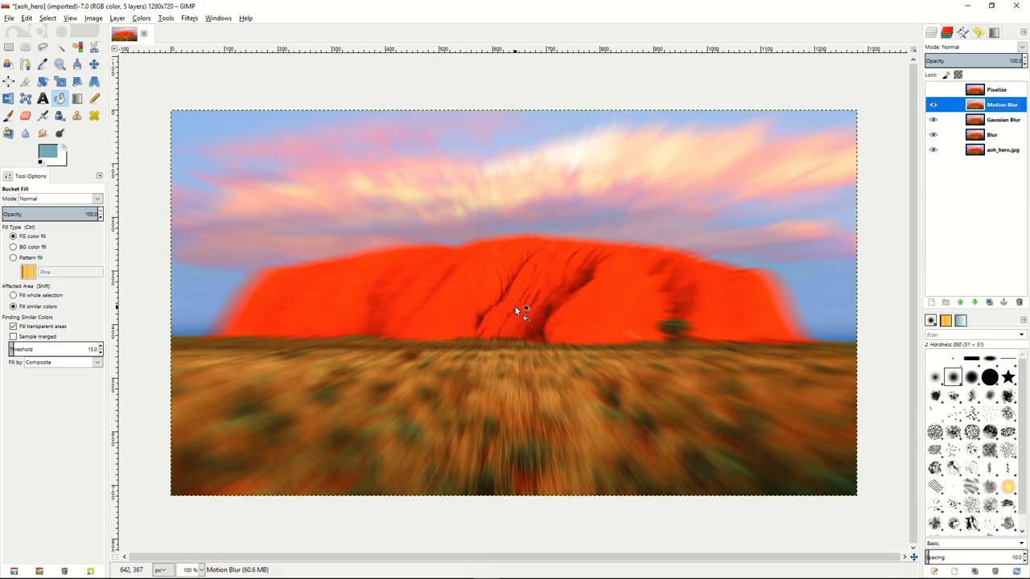
Step: Show the Pixelize layer and apply the Pixelize blur to it with a pixel width and height of 7 px
{"action": "left_click", "coordinate": [935, 92]}
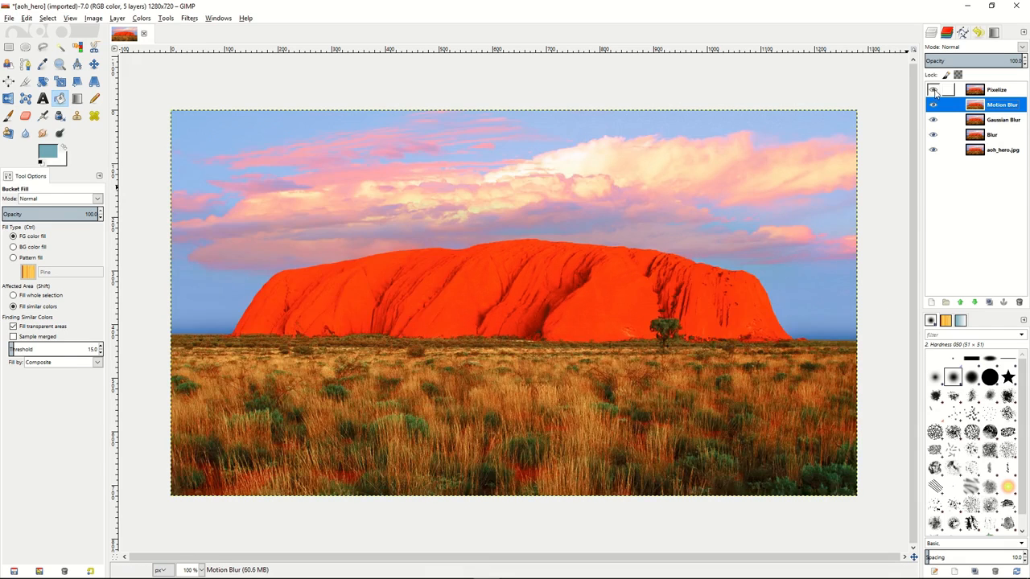
{"action": "left_click", "coordinate": [1011, 95]}
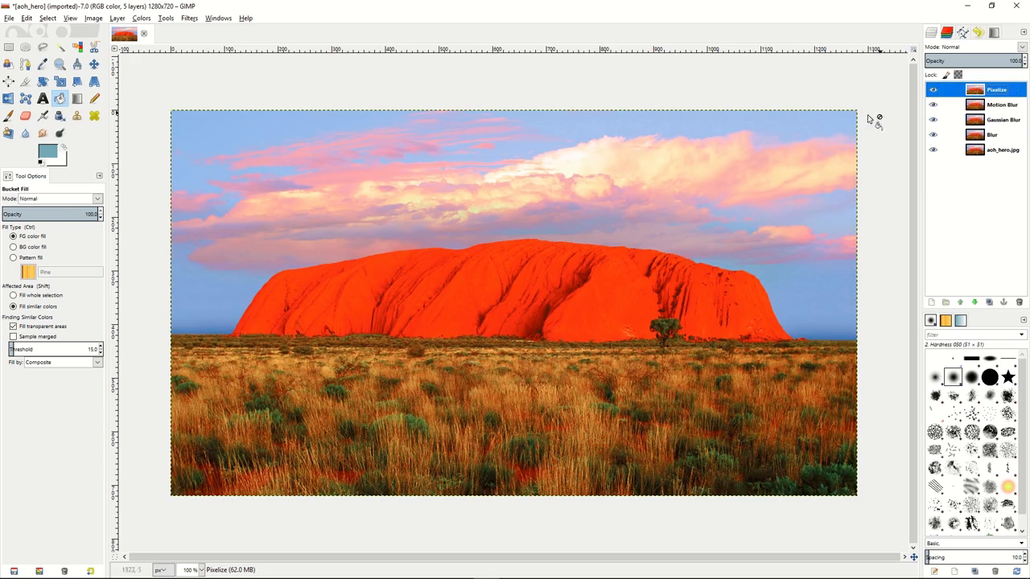
{"action": "left_click", "coordinate": [189, 19]}
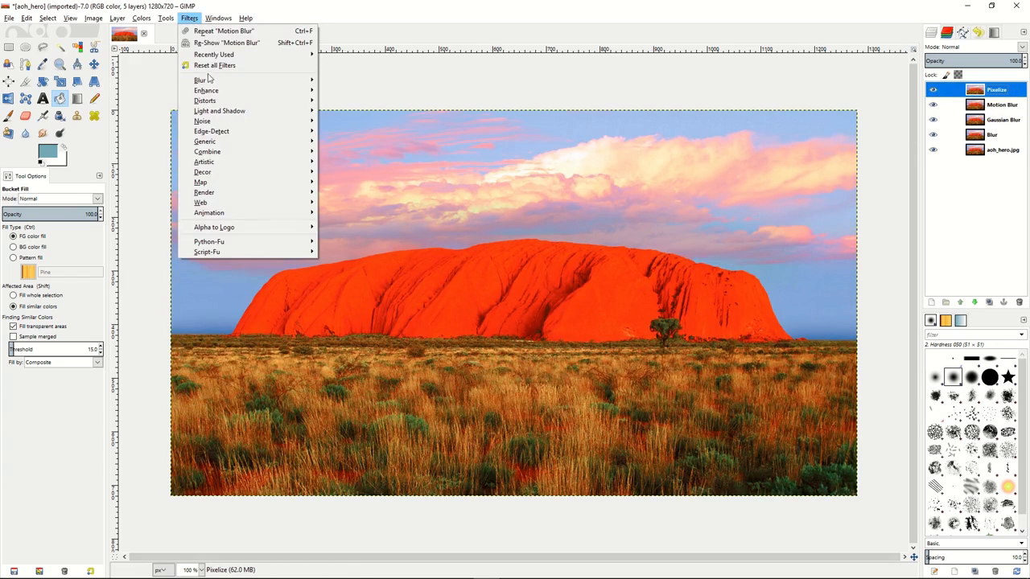
{"action": "mouse_move", "coordinate": [242, 81]}
{"action": "left_click", "coordinate": [361, 113]}
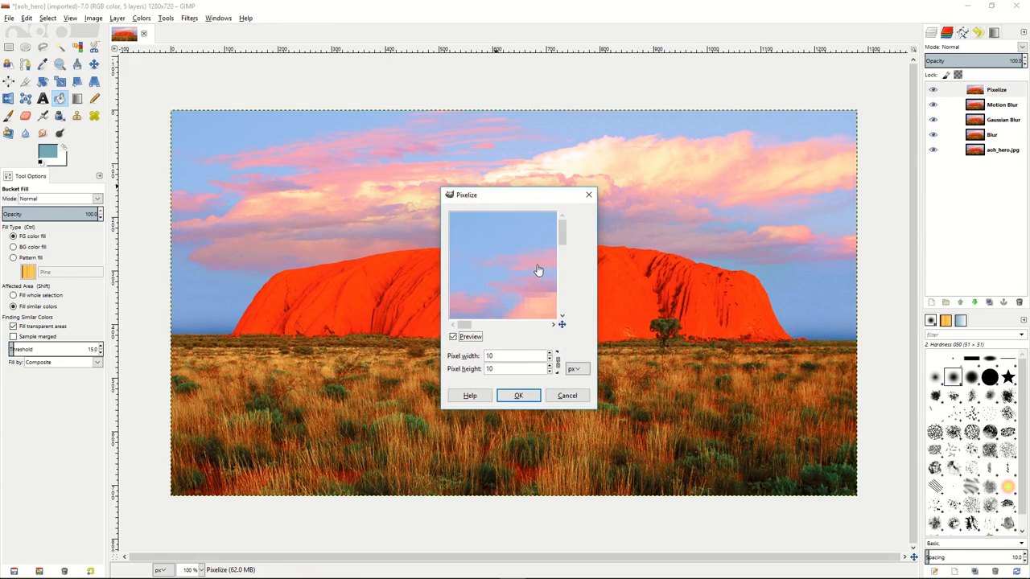
{"action": "left_click_drag", "start_coordinate": [516, 279], "coordinate": [466, 210]}
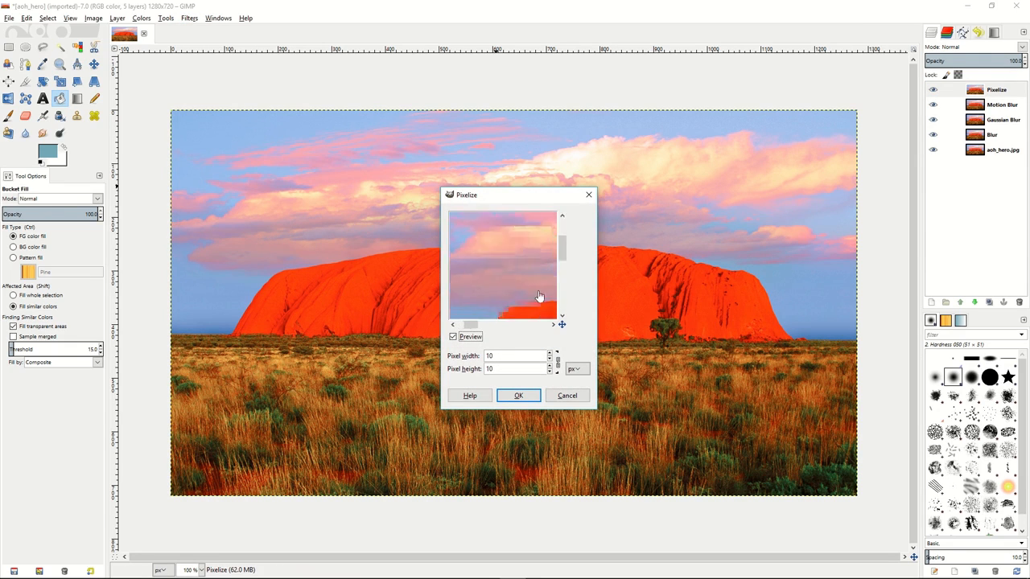
{"action": "left_click_drag", "start_coordinate": [540, 296], "coordinate": [485, 225]}
{"action": "left_click_drag", "start_coordinate": [523, 290], "coordinate": [507, 276]}
{"action": "left_click", "coordinate": [550, 360]}
{"action": "left_click", "coordinate": [552, 360]}
{"action": "left_click", "coordinate": [552, 359]}
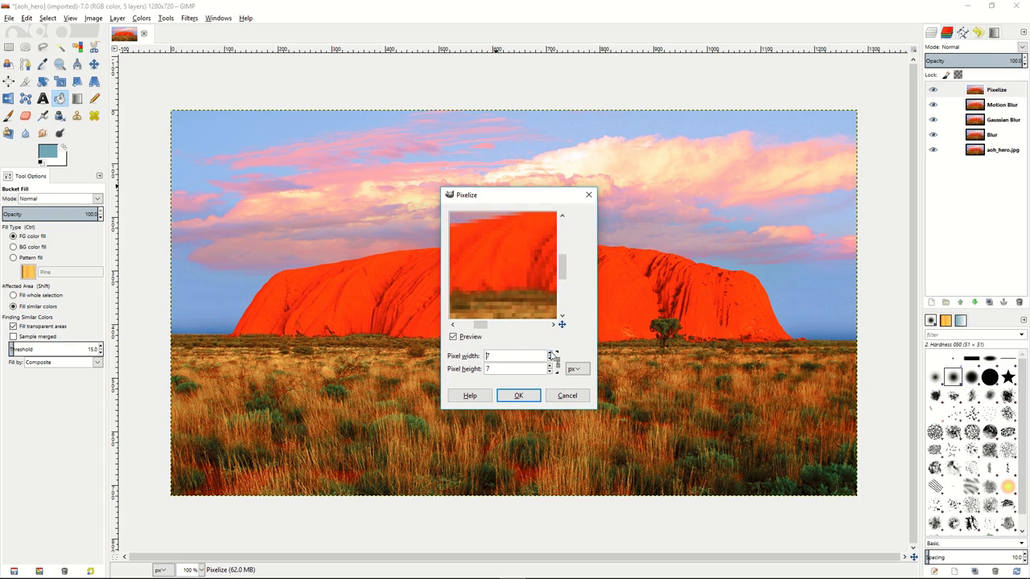
{"action": "left_click", "coordinate": [519, 395]}
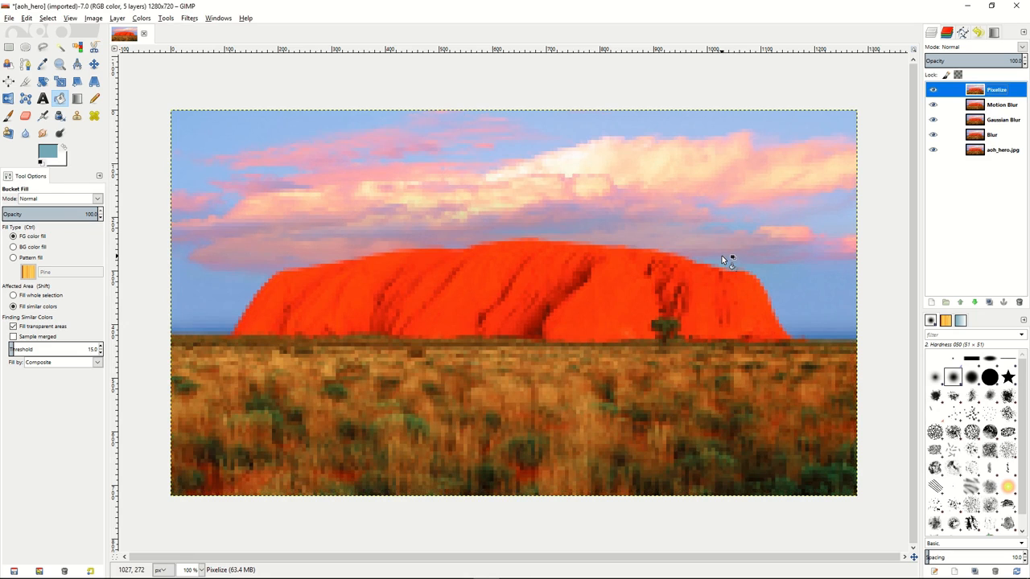
Step: Hide the Pixelize, Motion Blur and Gaussian Blur layers and lower the Blur layer's opacity to about 46.7
{"action": "left_click", "coordinate": [934, 89]}
{"action": "left_click", "coordinate": [934, 104]}
{"action": "left_click", "coordinate": [934, 119]}
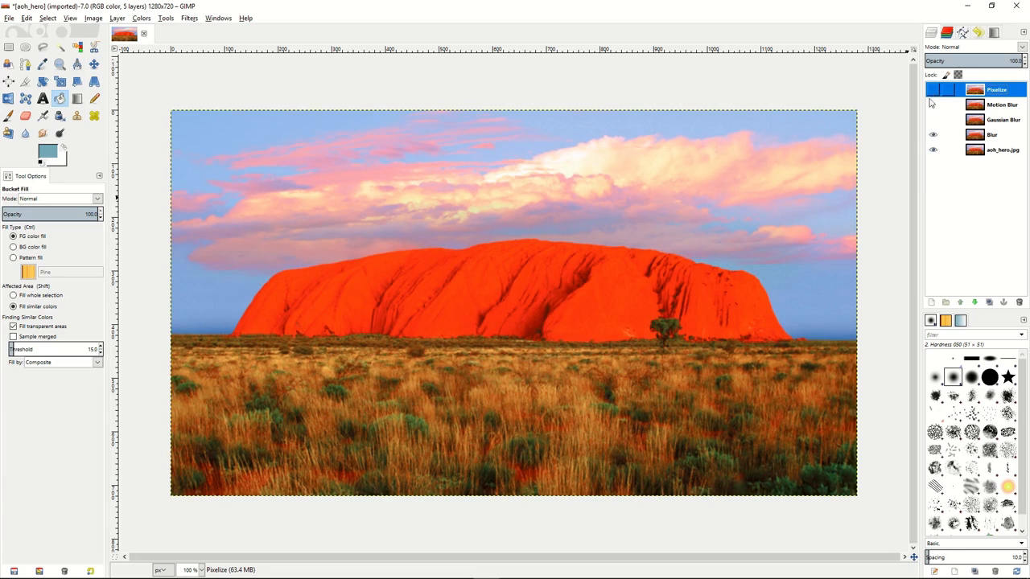
{"action": "left_click", "coordinate": [995, 140]}
{"action": "left_click_drag", "start_coordinate": [995, 61], "coordinate": [971, 60]}
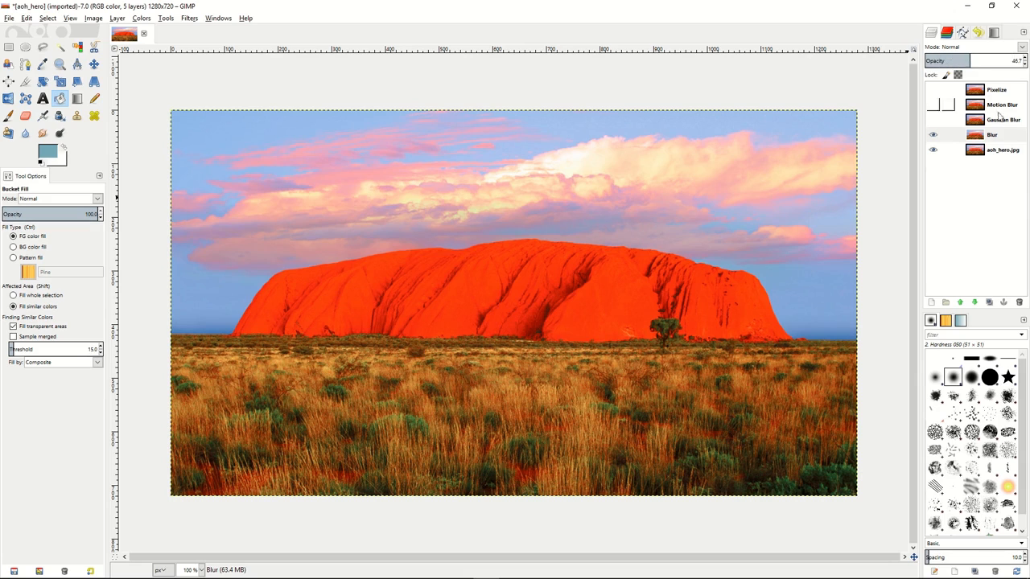
Step: Display the Gaussian Blur layer instead of the Blur layer and lower its opacity to about 58.6
{"action": "left_click", "coordinate": [941, 134]}
{"action": "left_click", "coordinate": [933, 119]}
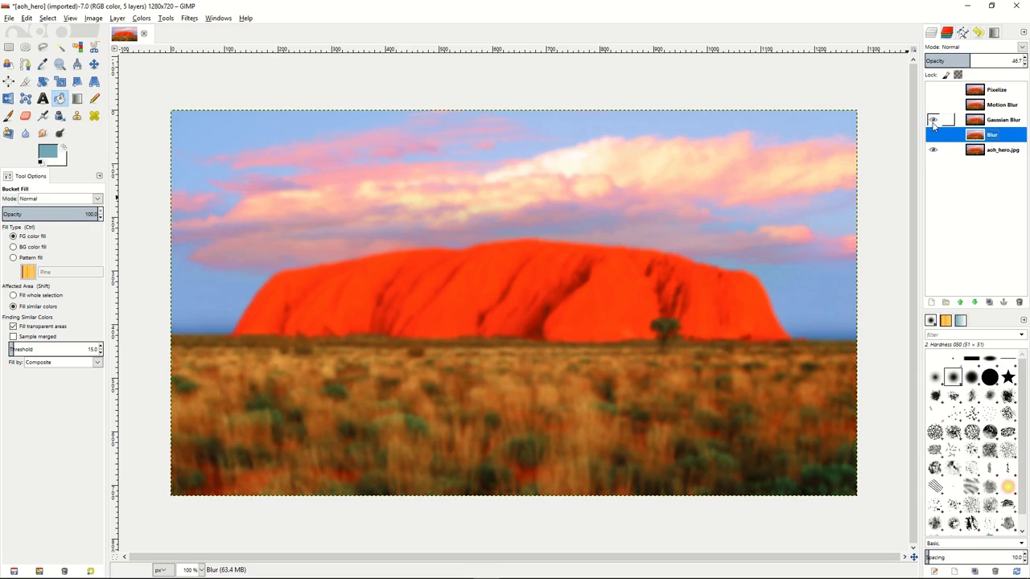
{"action": "left_click", "coordinate": [993, 125]}
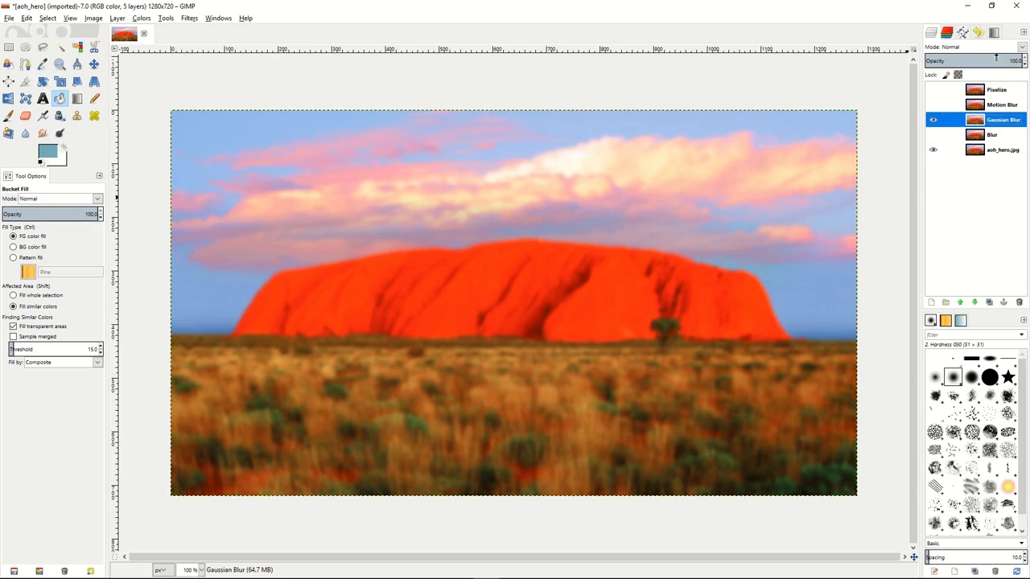
{"action": "left_click_drag", "start_coordinate": [997, 58], "coordinate": [980, 58]}
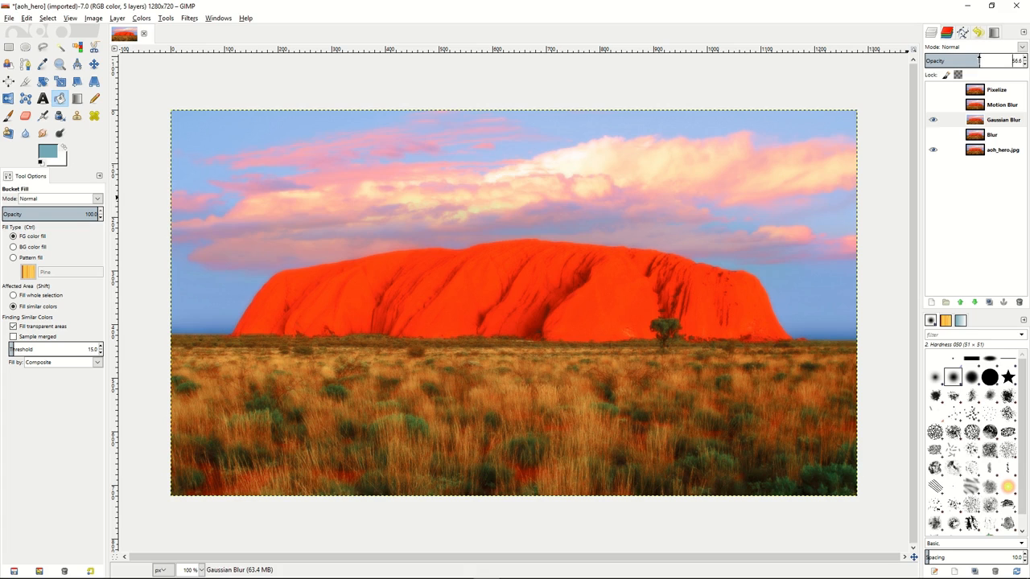
Step: Display the Motion Blur layer instead of the Gaussian Blur layer and reduce its opacity to about 49.5
{"action": "left_click", "coordinate": [934, 119]}
{"action": "left_click", "coordinate": [990, 105]}
{"action": "left_click", "coordinate": [935, 105]}
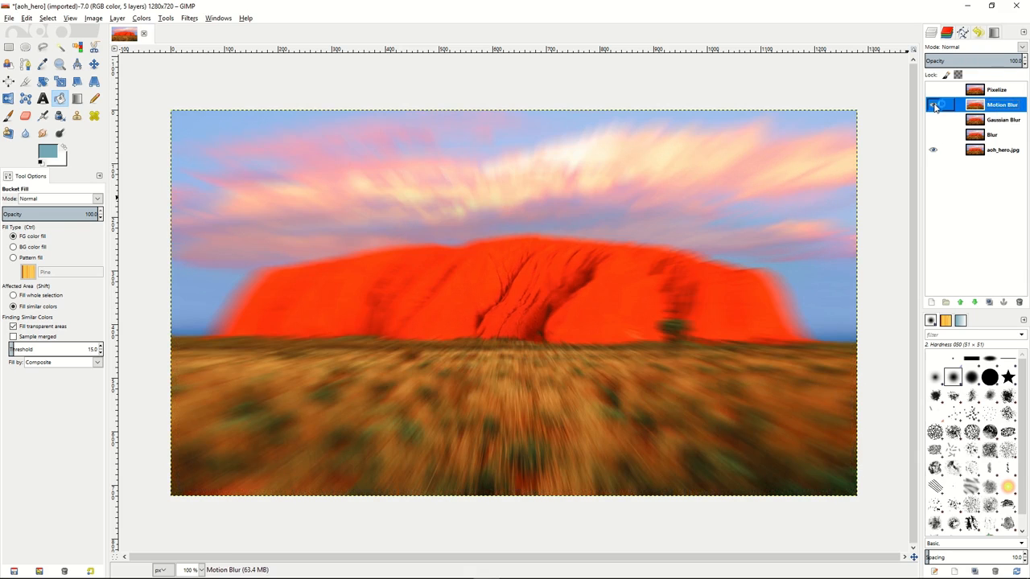
{"action": "left_click_drag", "start_coordinate": [999, 62], "coordinate": [973, 61]}
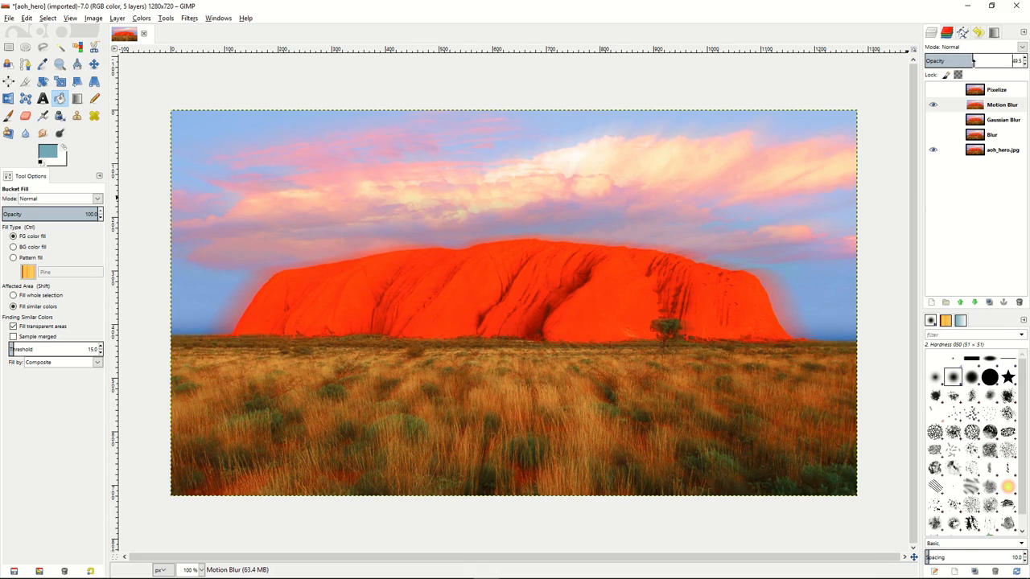
Step: Display the Pixelize layer instead of the Motion Blur layer, with its opacity at 100
{"action": "left_click", "coordinate": [934, 106]}
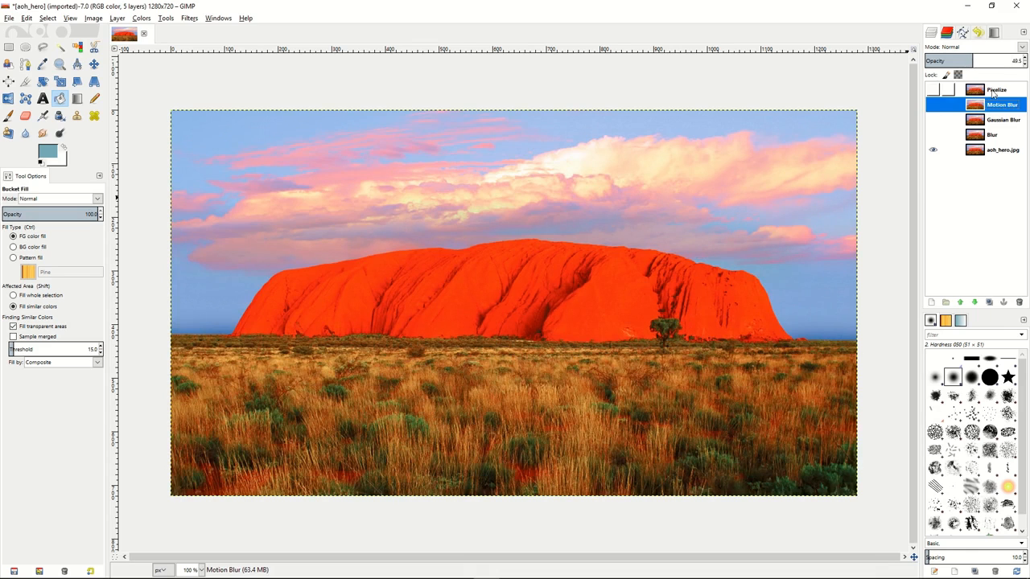
{"action": "left_click", "coordinate": [994, 91]}
{"action": "left_click", "coordinate": [933, 90]}
{"action": "left_click_drag", "start_coordinate": [974, 61], "coordinate": [1027, 60]}
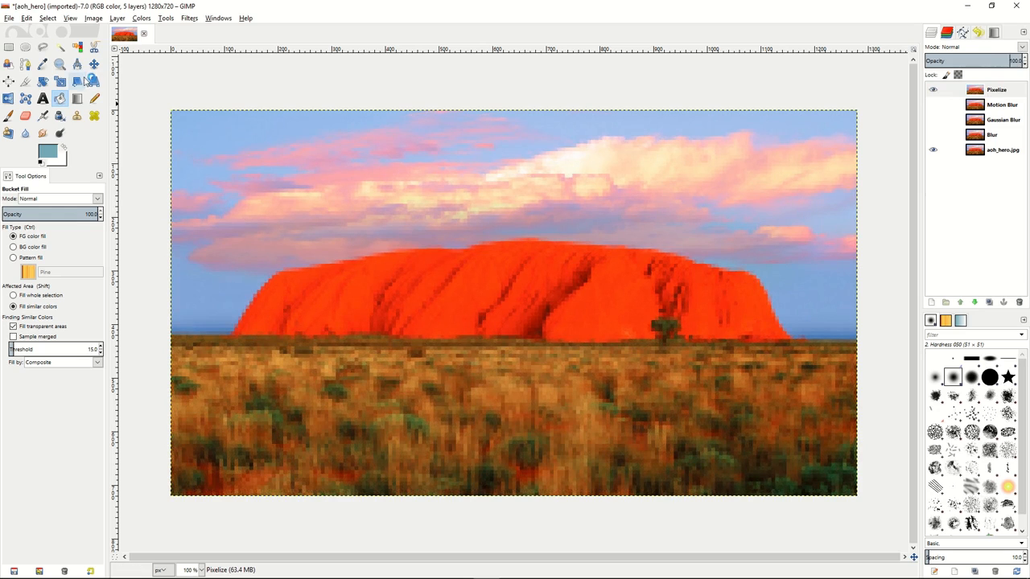
Step: Select a rectangle of about 1239 × 677 px just inside the image edges and add an inverted Selection mask to the Pixelize layer
{"action": "left_click", "coordinate": [9, 48]}
{"action": "left_click_drag", "start_coordinate": [181, 121], "coordinate": [844, 483]}
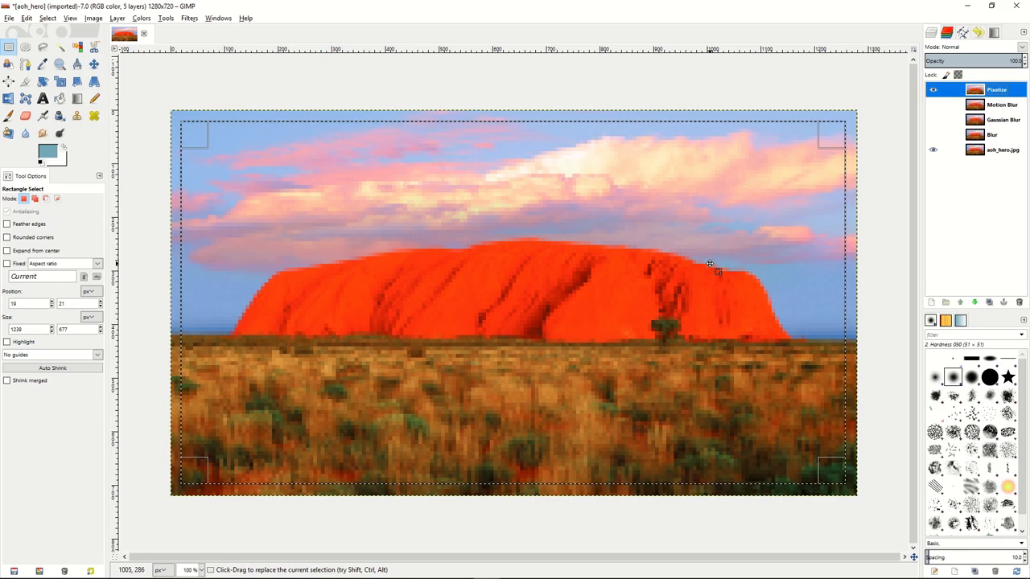
{"action": "right_click", "coordinate": [1016, 95]}
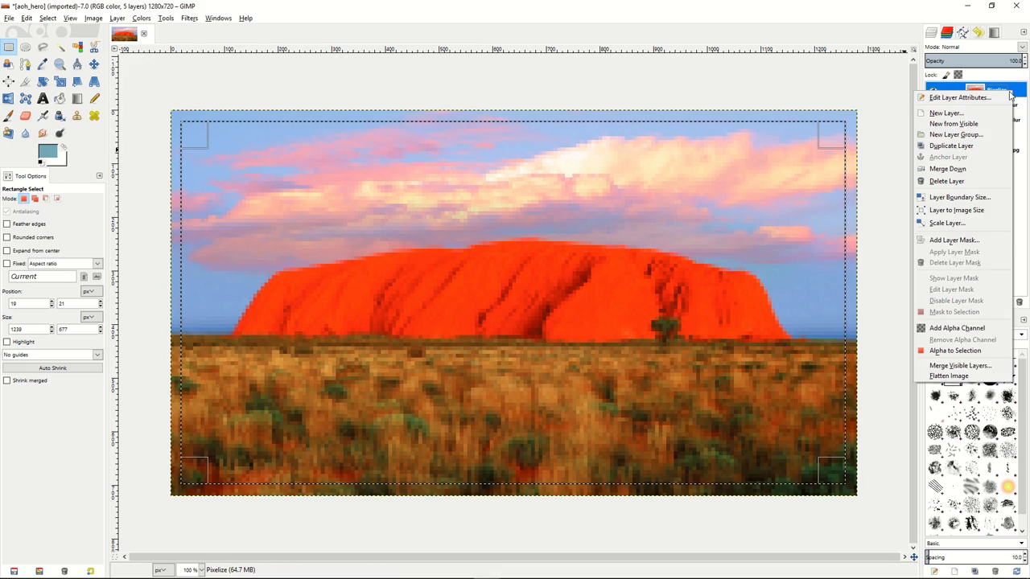
{"action": "left_click", "coordinate": [958, 240]}
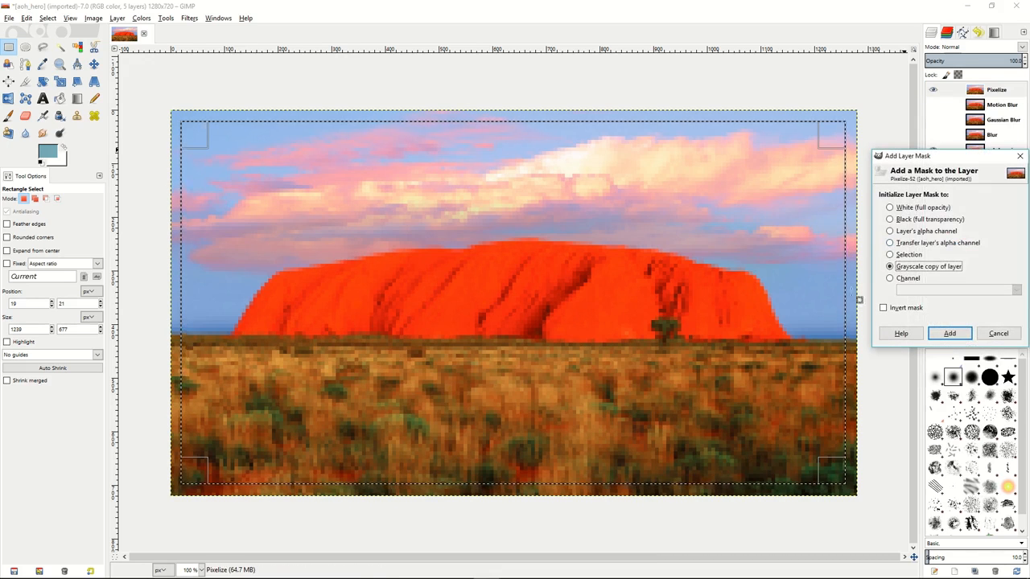
{"action": "left_click", "coordinate": [890, 255]}
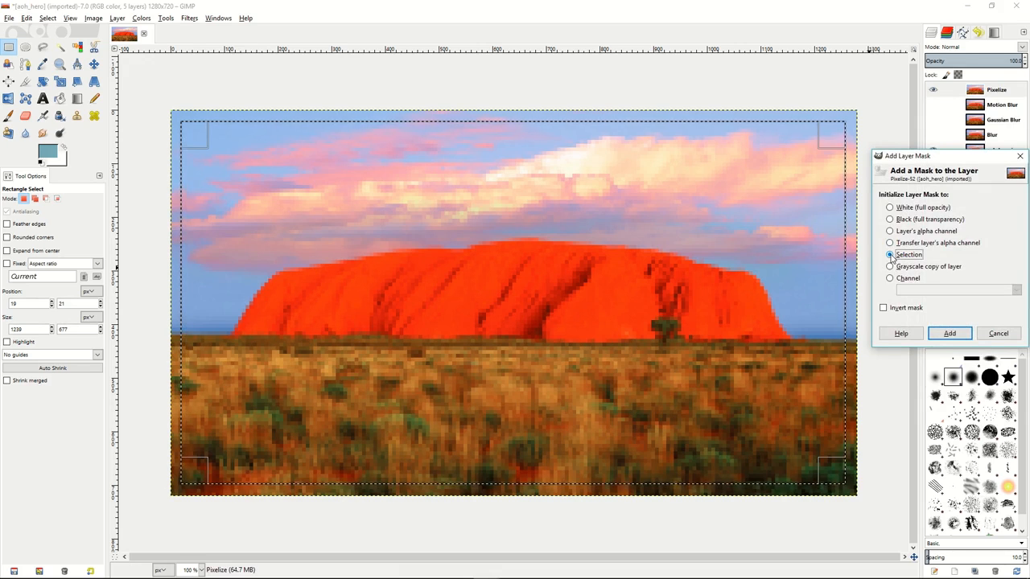
{"action": "left_click", "coordinate": [884, 307]}
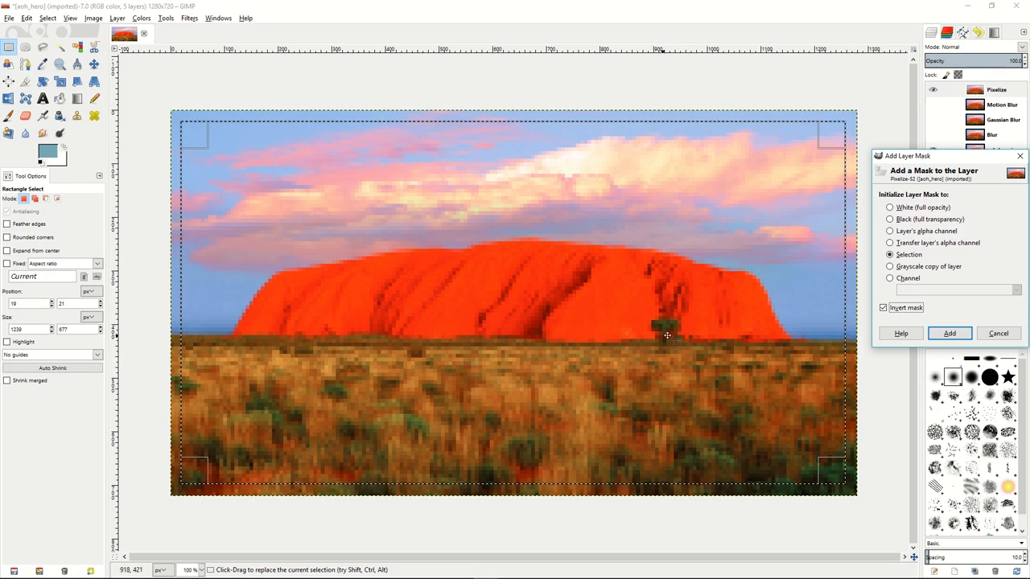
{"action": "left_click", "coordinate": [951, 334]}
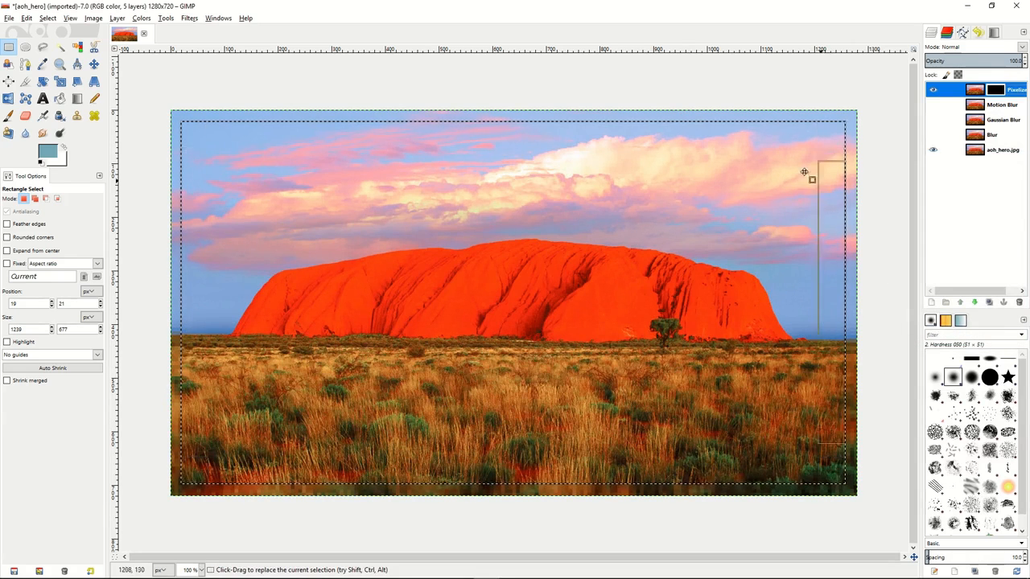
{"action": "right_click", "coordinate": [449, 254]}
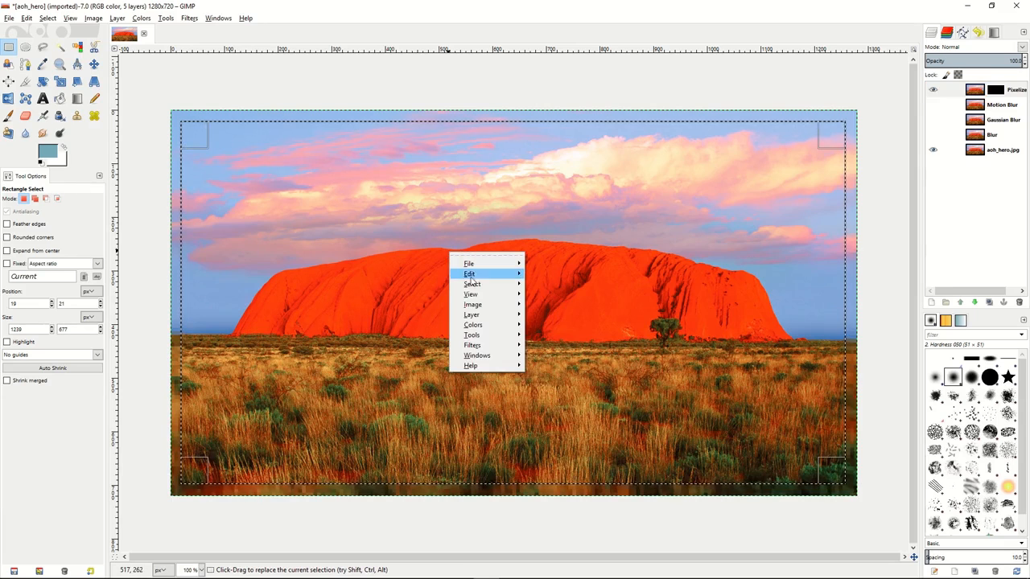
{"action": "mouse_move", "coordinate": [473, 284]}
{"action": "left_click", "coordinate": [547, 304]}
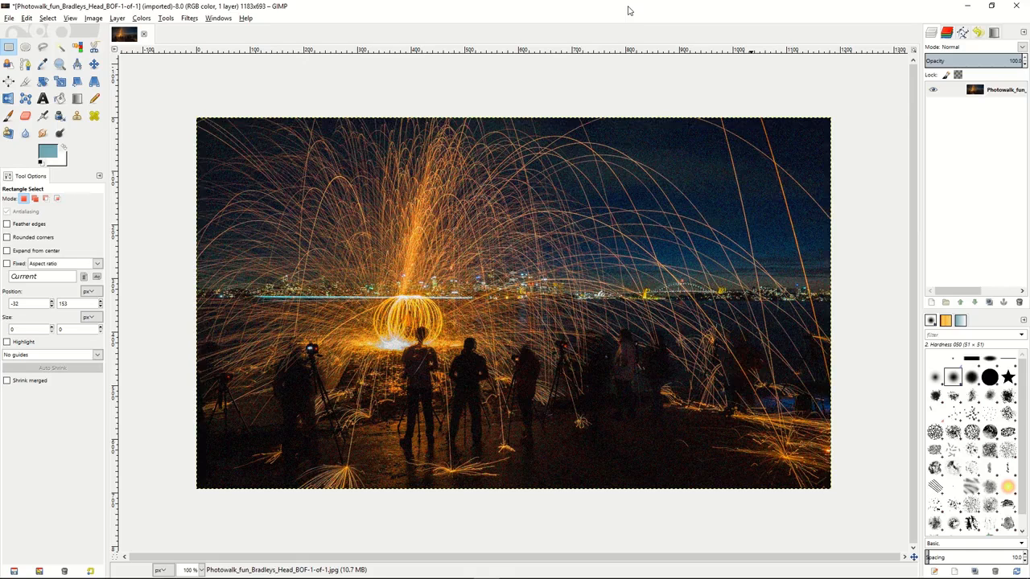
Step: Apply Selective Gaussian Blur with radius 4.00 and max. delta 43 to an area about 321 × 163 px on the photo's dark ground
{"action": "left_click_drag", "start_coordinate": [541, 400], "coordinate": [708, 485]}
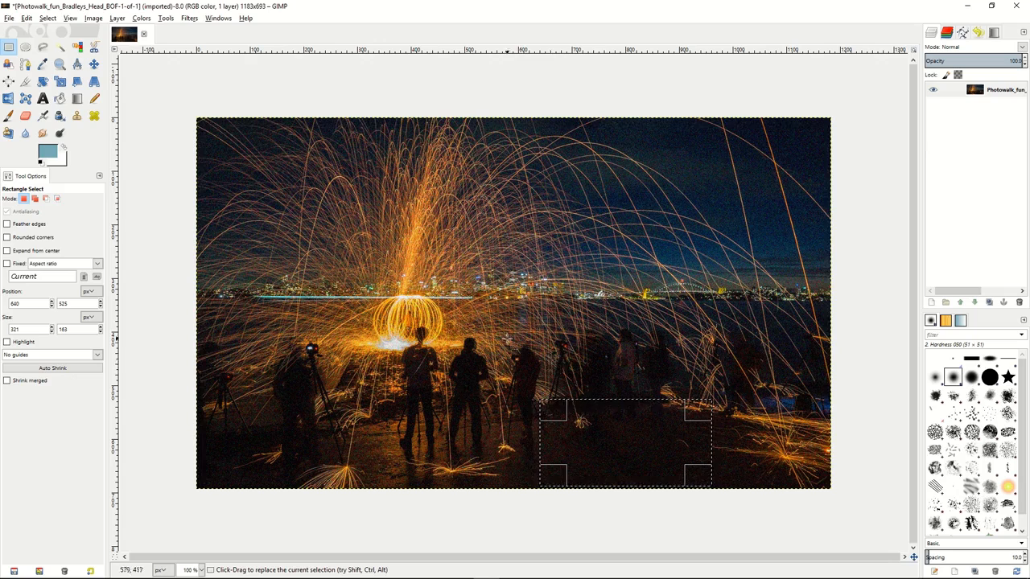
{"action": "left_click", "coordinate": [189, 17]}
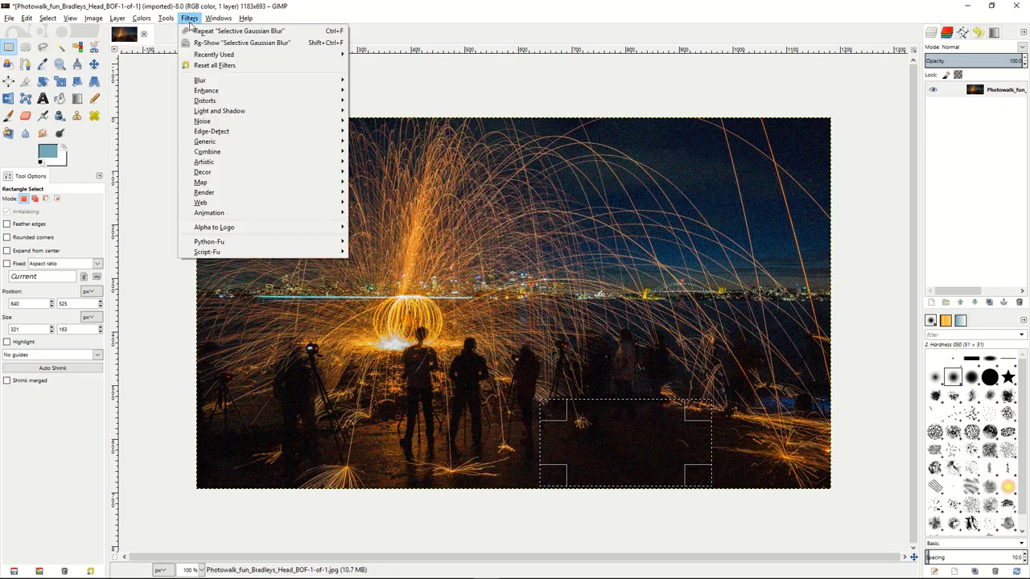
{"action": "mouse_move", "coordinate": [213, 84]}
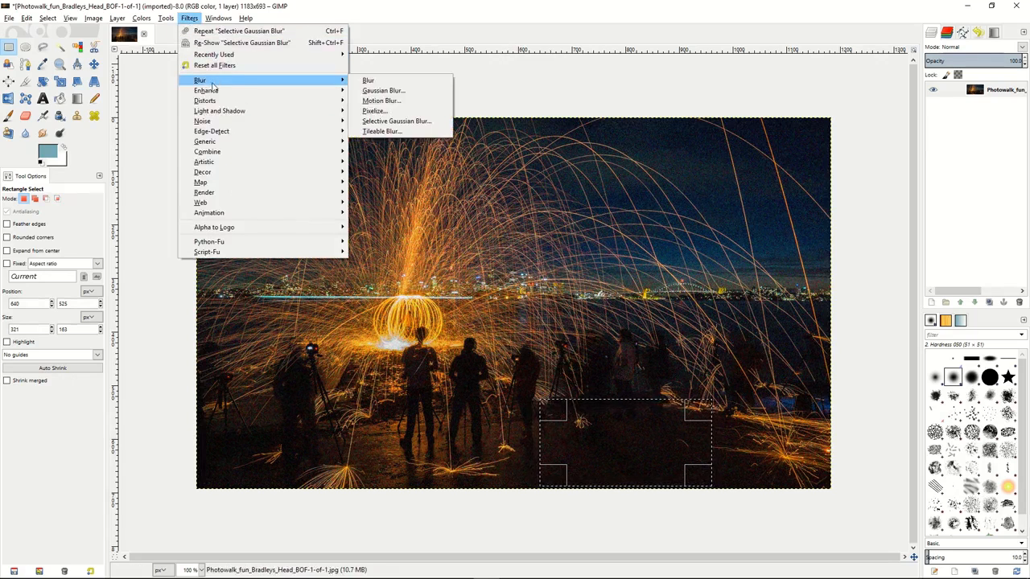
{"action": "left_click", "coordinate": [395, 121]}
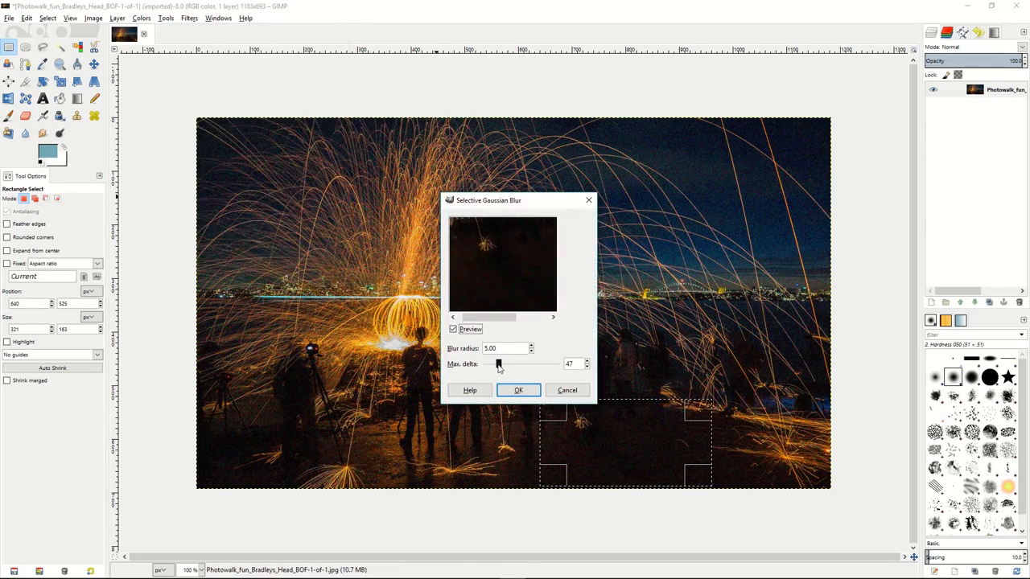
{"action": "left_click_drag", "start_coordinate": [499, 367], "coordinate": [499, 367]}
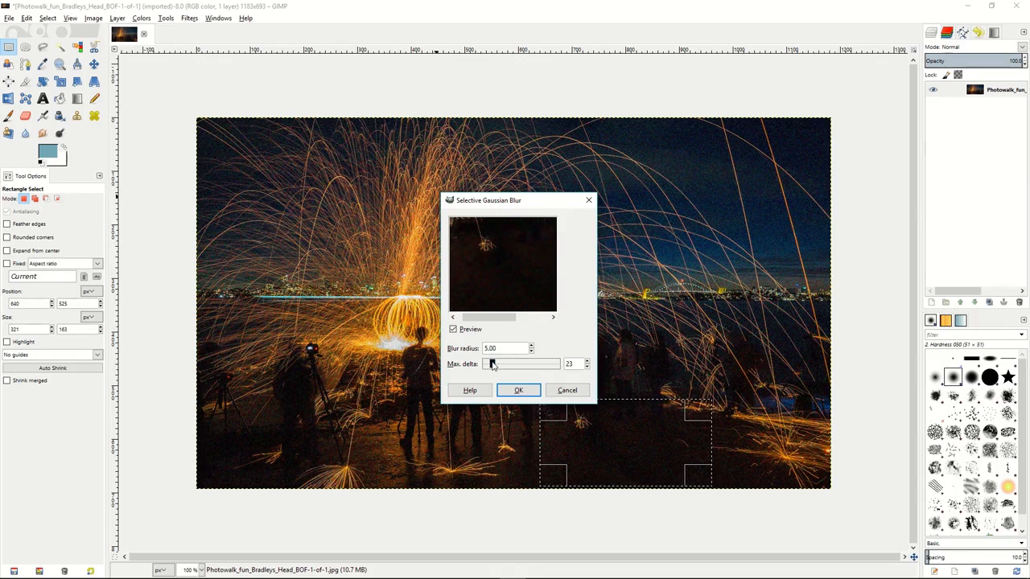
{"action": "left_click_drag", "start_coordinate": [499, 366], "coordinate": [499, 365]}
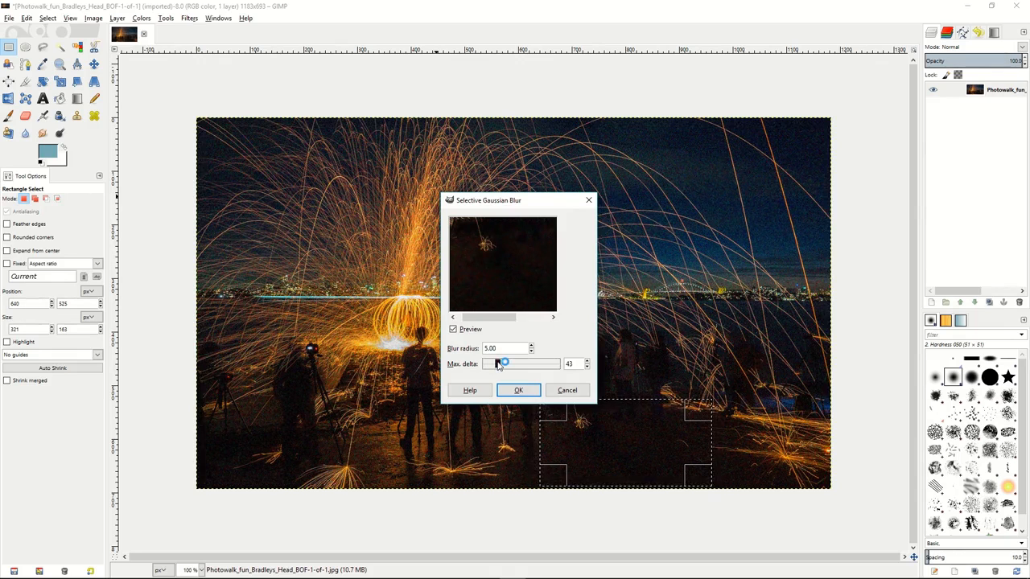
{"action": "left_click", "coordinate": [532, 352]}
{"action": "left_click", "coordinate": [531, 352]}
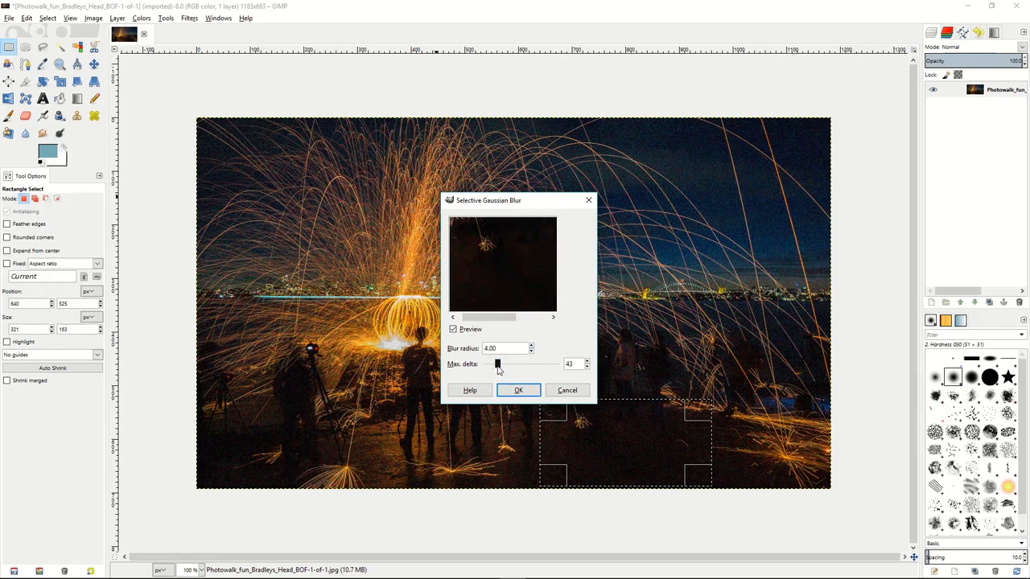
{"action": "left_click", "coordinate": [516, 391]}
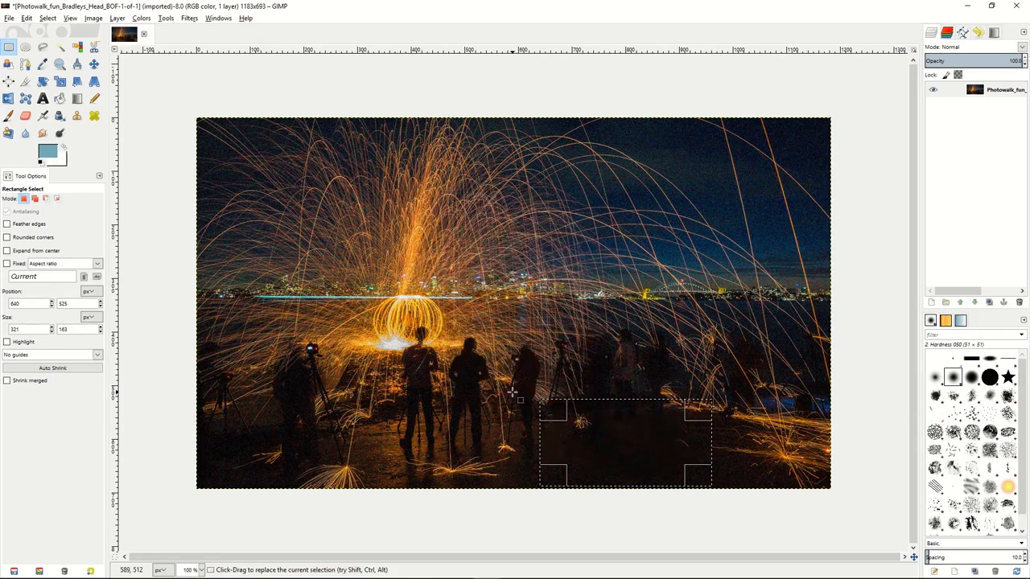
{"action": "left_click", "coordinate": [176, 226]}
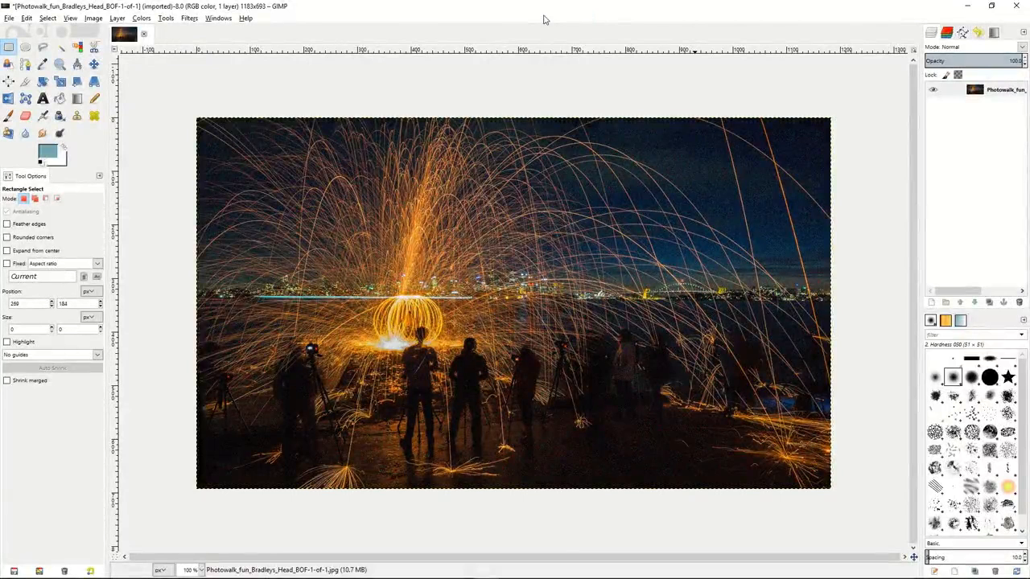
{"action": "left_click", "coordinate": [77, 117]}
{"action": "left_click", "coordinate": [94, 117]}
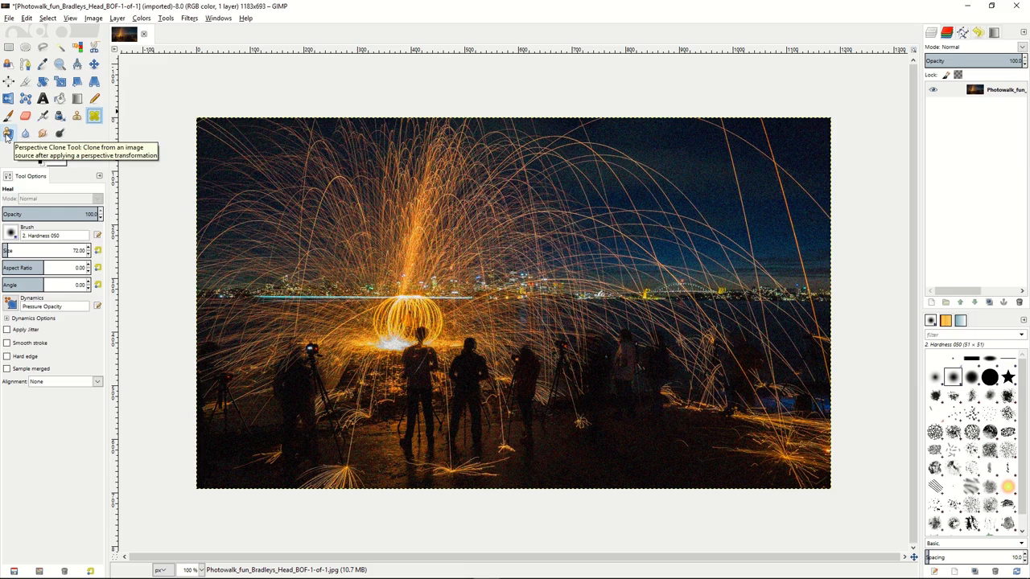
{"action": "left_click", "coordinate": [8, 134]}
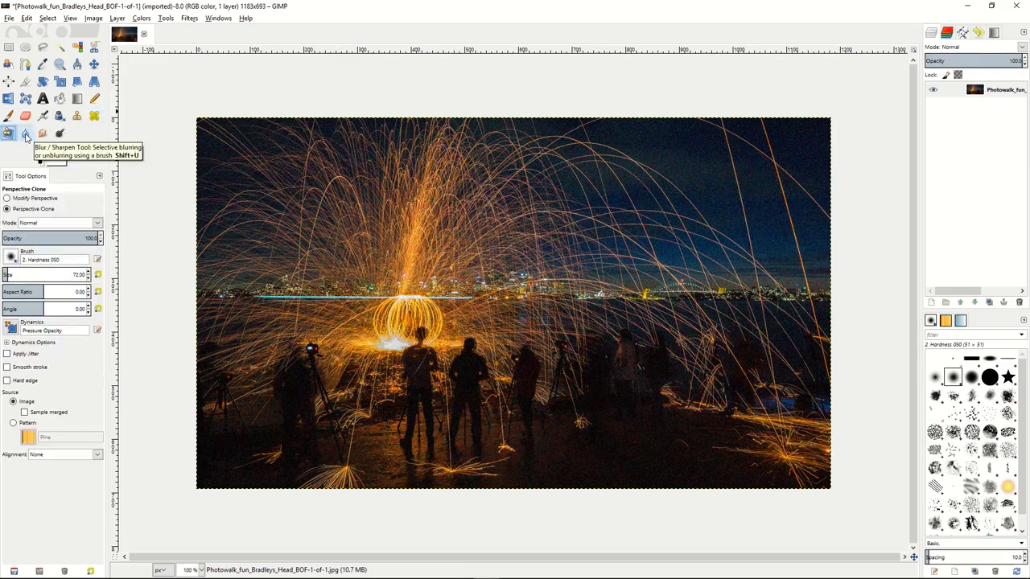
{"action": "left_click", "coordinate": [26, 134]}
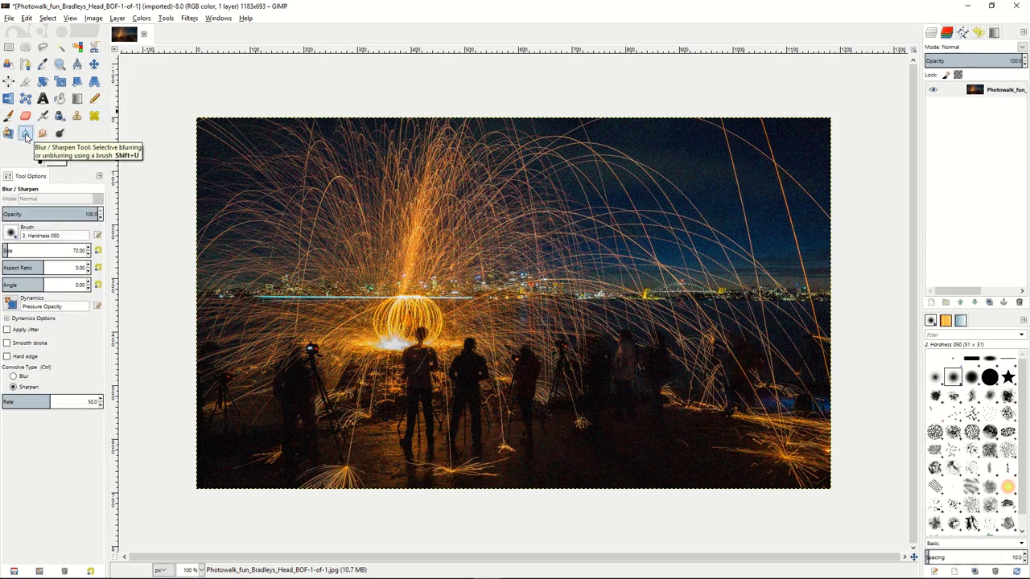
{"action": "left_click", "coordinate": [42, 135]}
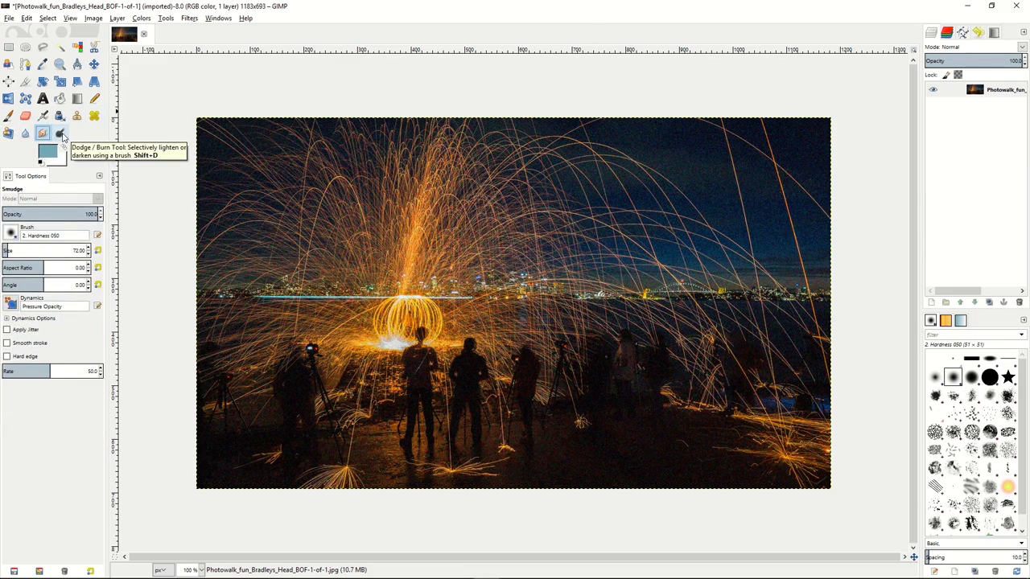
Step: Clone the photo's dark ground over the figures and sparks in the middle and right foreground using the Clone tool
{"action": "left_click", "coordinate": [77, 117]}
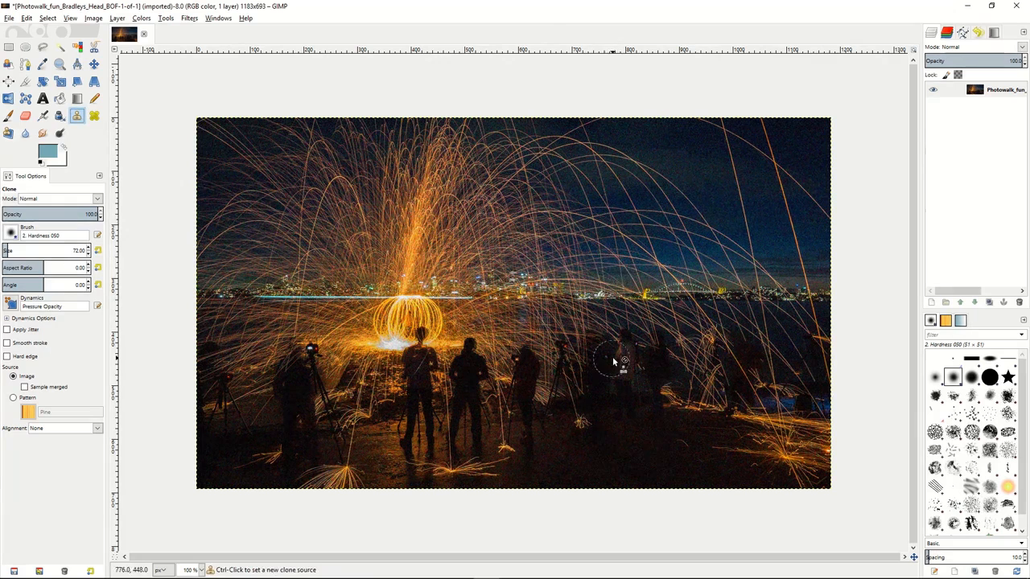
{"action": "left_click", "coordinate": [630, 413], "text": "ctrl"}
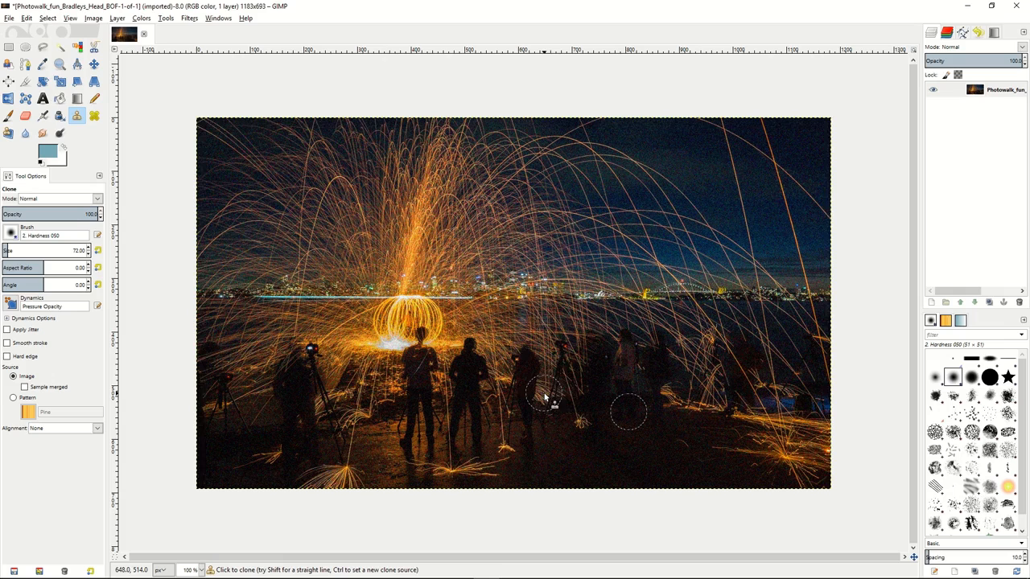
{"action": "mouse_move", "coordinate": [550, 389]}
{"action": "left_mouse_down"}
{"action": "mouse_move", "coordinate": [564, 326]}
{"action": "mouse_move", "coordinate": [563, 393]}
{"action": "mouse_move", "coordinate": [589, 335]}
{"action": "mouse_move", "coordinate": [587, 396]}
{"action": "mouse_move", "coordinate": [617, 327]}
{"action": "mouse_move", "coordinate": [628, 396]}
{"action": "mouse_move", "coordinate": [639, 331]}
{"action": "mouse_move", "coordinate": [657, 391]}
{"action": "mouse_move", "coordinate": [671, 314]}
{"action": "mouse_move", "coordinate": [685, 414]}
{"action": "mouse_move", "coordinate": [694, 334]}
{"action": "mouse_move", "coordinate": [702, 402]}
{"action": "left_mouse_up"}
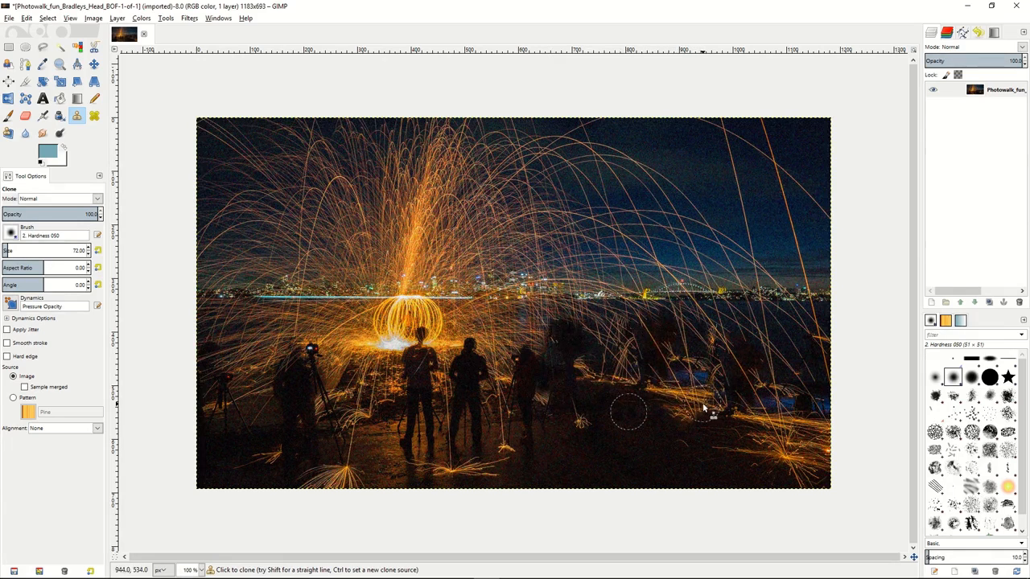
Step: Sample a heal source and heal several patches of spark trails in the night sky just above the skyline
{"action": "left_click", "coordinate": [95, 116]}
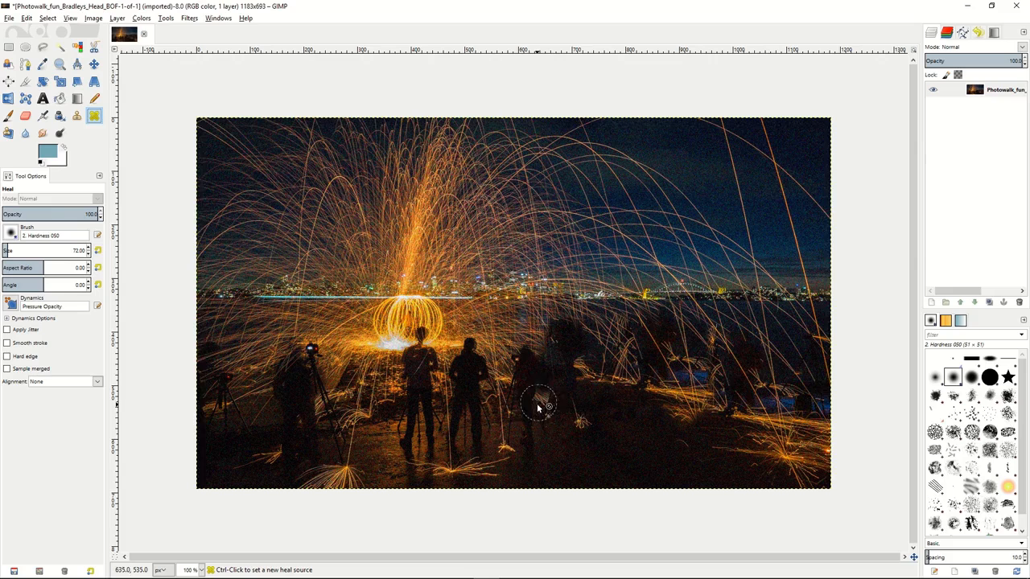
{"action": "left_click", "coordinate": [604, 253], "text": "ctrl"}
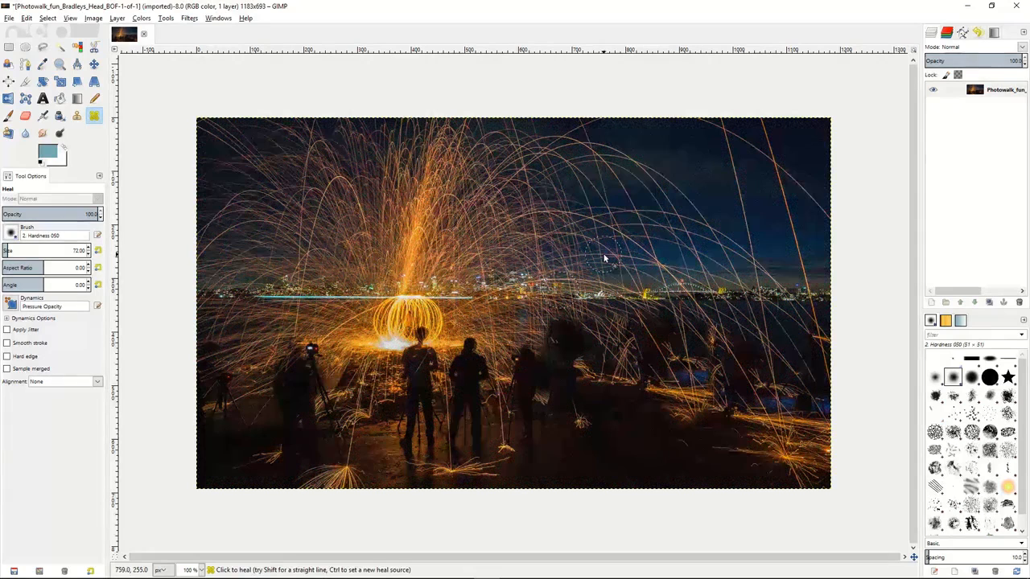
{"action": "left_click_drag", "start_coordinate": [602, 256], "coordinate": [581, 263]}
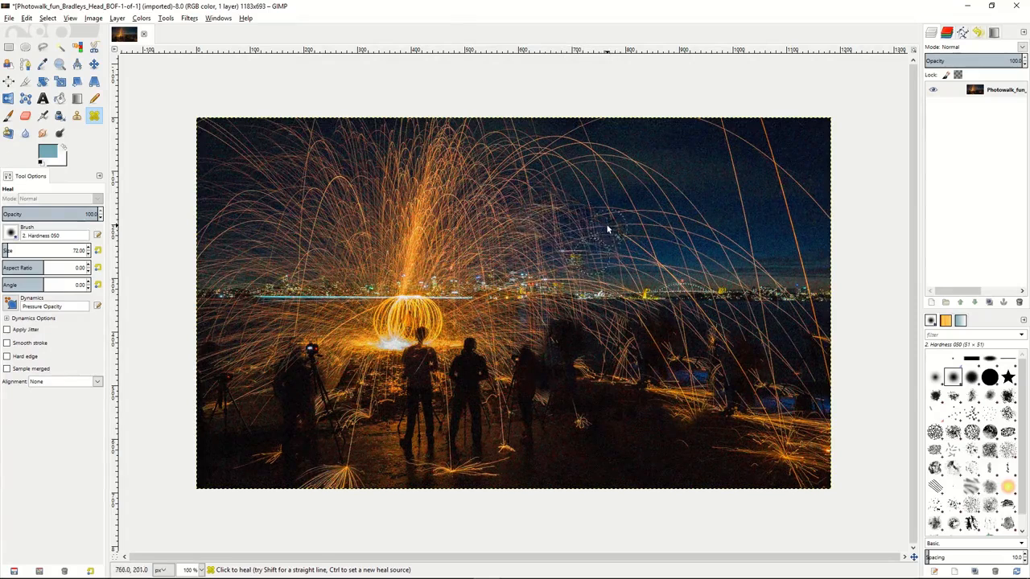
{"action": "left_click_drag", "start_coordinate": [637, 263], "coordinate": [661, 264]}
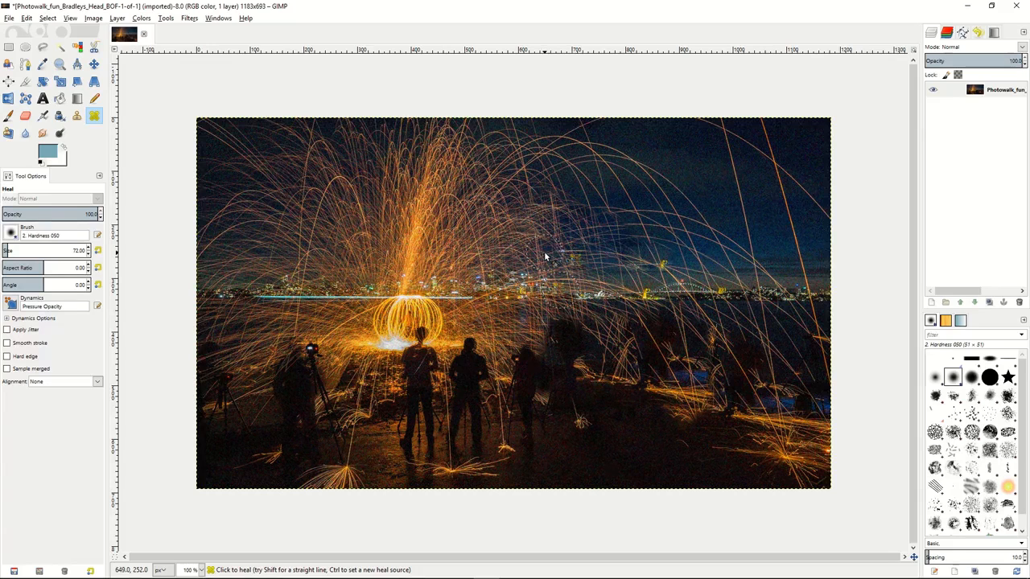
Step: Modify the Perspective Clone frame by pulling its upper-left corner inward and down over the photo
{"action": "left_click", "coordinate": [8, 134]}
{"action": "left_click", "coordinate": [8, 198]}
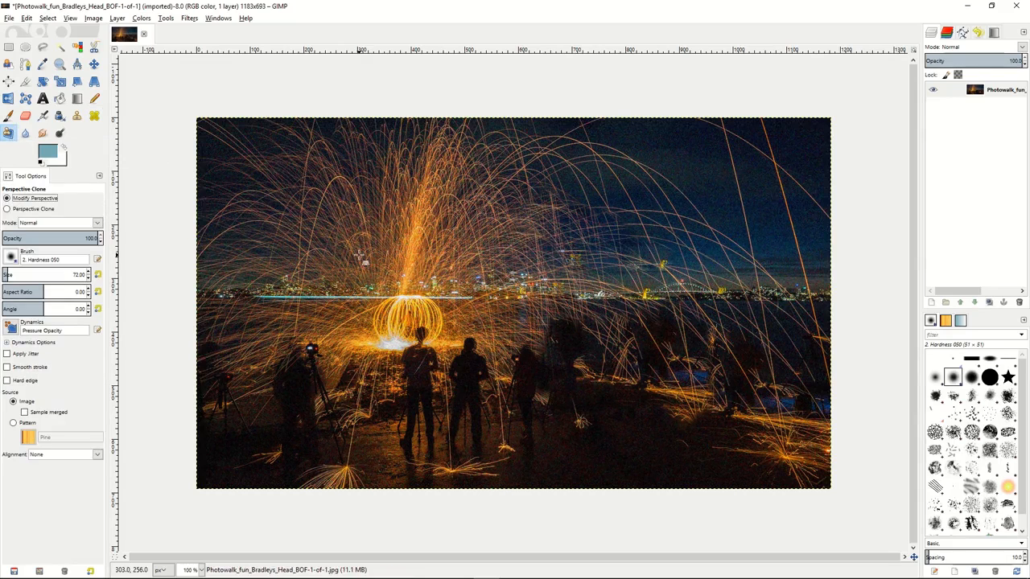
{"action": "left_click_drag", "start_coordinate": [354, 230], "coordinate": [429, 288]}
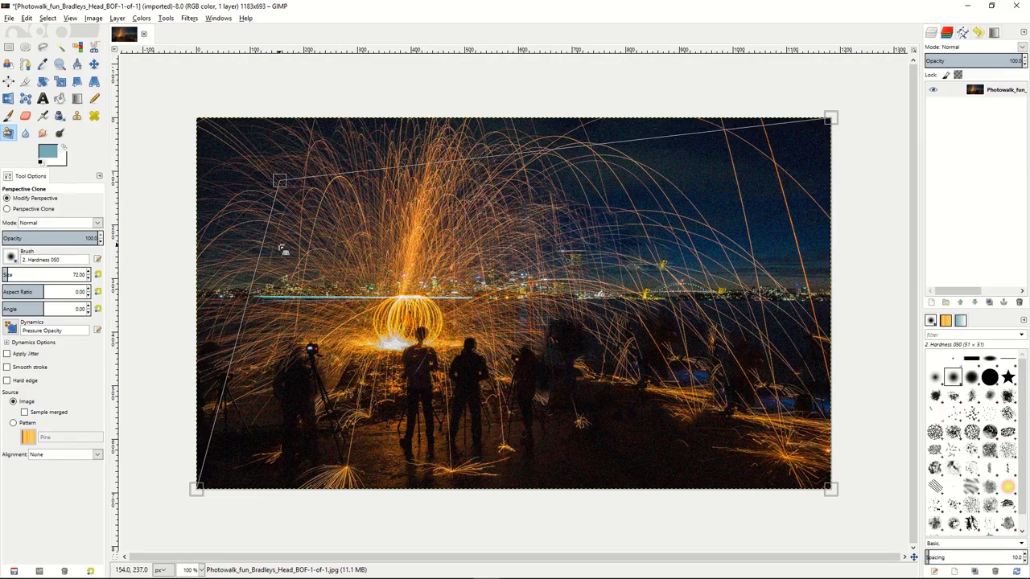
Step: Perspective-clone from a source near the frame's upper-left corner over the lower-right foreground and water of the photo
{"action": "left_click", "coordinate": [7, 210]}
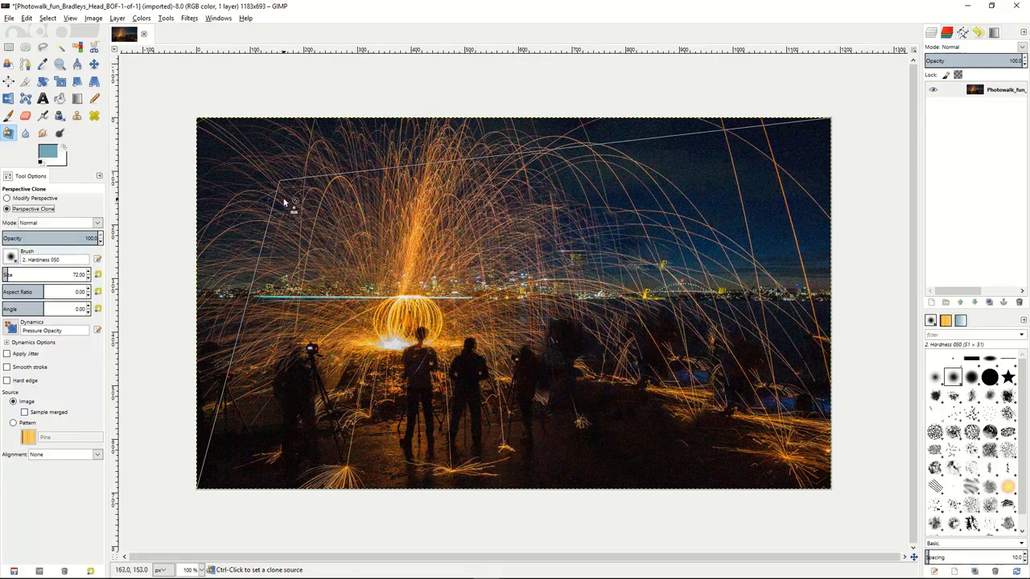
{"action": "left_click", "coordinate": [285, 190], "text": "ctrl"}
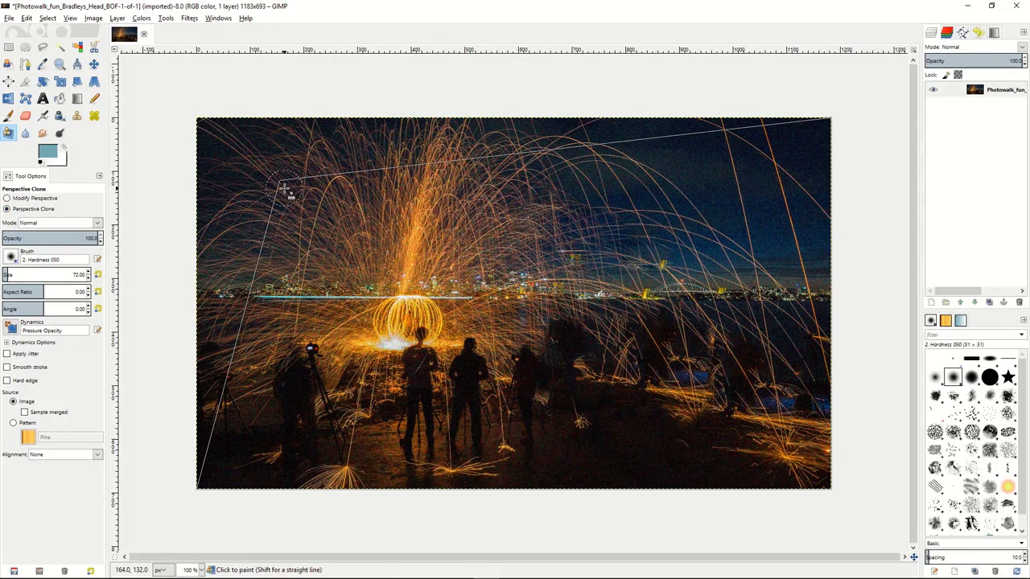
{"action": "mouse_move", "coordinate": [712, 395]}
{"action": "left_mouse_down"}
{"action": "mouse_move", "coordinate": [779, 400]}
{"action": "mouse_move", "coordinate": [730, 420]}
{"action": "mouse_move", "coordinate": [750, 373]}
{"action": "mouse_move", "coordinate": [725, 411]}
{"action": "mouse_move", "coordinate": [709, 370]}
{"action": "mouse_move", "coordinate": [717, 423]}
{"action": "mouse_move", "coordinate": [738, 339]}
{"action": "mouse_move", "coordinate": [713, 388]}
{"action": "mouse_move", "coordinate": [693, 350]}
{"action": "mouse_move", "coordinate": [685, 397]}
{"action": "mouse_move", "coordinate": [706, 441]}
{"action": "mouse_move", "coordinate": [676, 338]}
{"action": "mouse_move", "coordinate": [692, 454]}
{"action": "mouse_move", "coordinate": [671, 353]}
{"action": "mouse_move", "coordinate": [697, 395]}
{"action": "mouse_move", "coordinate": [686, 436]}
{"action": "mouse_move", "coordinate": [658, 352]}
{"action": "mouse_move", "coordinate": [696, 441]}
{"action": "mouse_move", "coordinate": [741, 443]}
{"action": "mouse_move", "coordinate": [738, 372]}
{"action": "mouse_move", "coordinate": [795, 478]}
{"action": "mouse_move", "coordinate": [799, 363]}
{"action": "mouse_move", "coordinate": [812, 489]}
{"action": "mouse_move", "coordinate": [822, 371]}
{"action": "mouse_move", "coordinate": [807, 483]}
{"action": "mouse_move", "coordinate": [805, 356]}
{"action": "mouse_move", "coordinate": [768, 422]}
{"action": "mouse_move", "coordinate": [777, 337]}
{"action": "mouse_move", "coordinate": [769, 468]}
{"action": "mouse_move", "coordinate": [769, 447]}
{"action": "mouse_move", "coordinate": [702, 473]}
{"action": "mouse_move", "coordinate": [799, 480]}
{"action": "mouse_move", "coordinate": [708, 481]}
{"action": "mouse_move", "coordinate": [792, 485]}
{"action": "mouse_move", "coordinate": [676, 401]}
{"action": "mouse_move", "coordinate": [717, 491]}
{"action": "mouse_move", "coordinate": [648, 382]}
{"action": "mouse_move", "coordinate": [701, 475]}
{"action": "mouse_move", "coordinate": [653, 400]}
{"action": "mouse_move", "coordinate": [732, 377]}
{"action": "left_mouse_up"}
{"action": "mouse_move", "coordinate": [673, 345]}
{"action": "left_mouse_down"}
{"action": "mouse_move", "coordinate": [644, 332]}
{"action": "mouse_move", "coordinate": [737, 339]}
{"action": "mouse_move", "coordinate": [832, 365]}
{"action": "mouse_move", "coordinate": [814, 329]}
{"action": "mouse_move", "coordinate": [814, 407]}
{"action": "mouse_move", "coordinate": [714, 311]}
{"action": "mouse_move", "coordinate": [663, 337]}
{"action": "left_mouse_up"}
Step: Blur the bright central spark column, and set the Blur/Sharpen tool to Sharpen with a rate of 78.8
{"action": "left_click", "coordinate": [25, 132]}
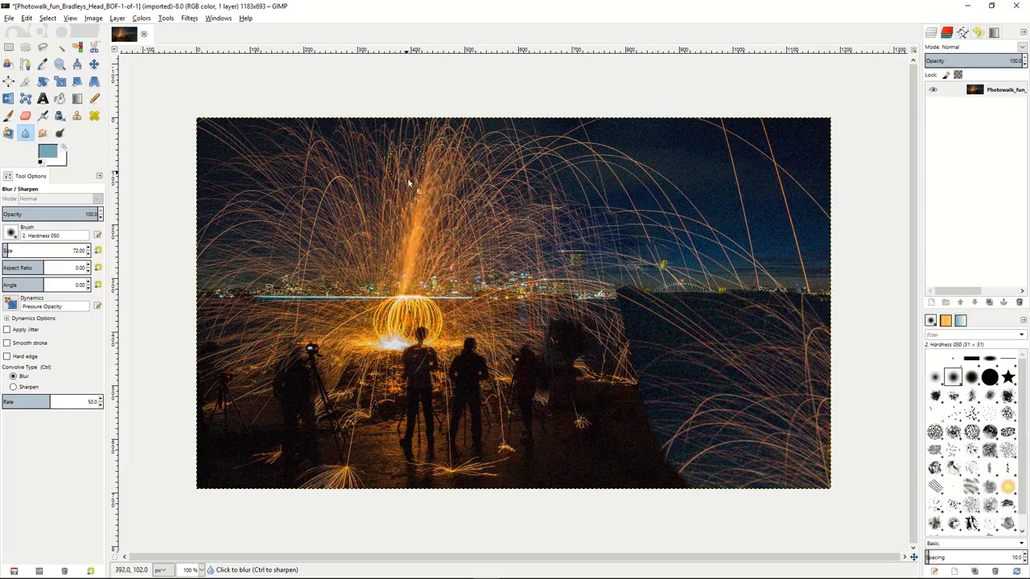
{"action": "left_click", "coordinate": [411, 296]}
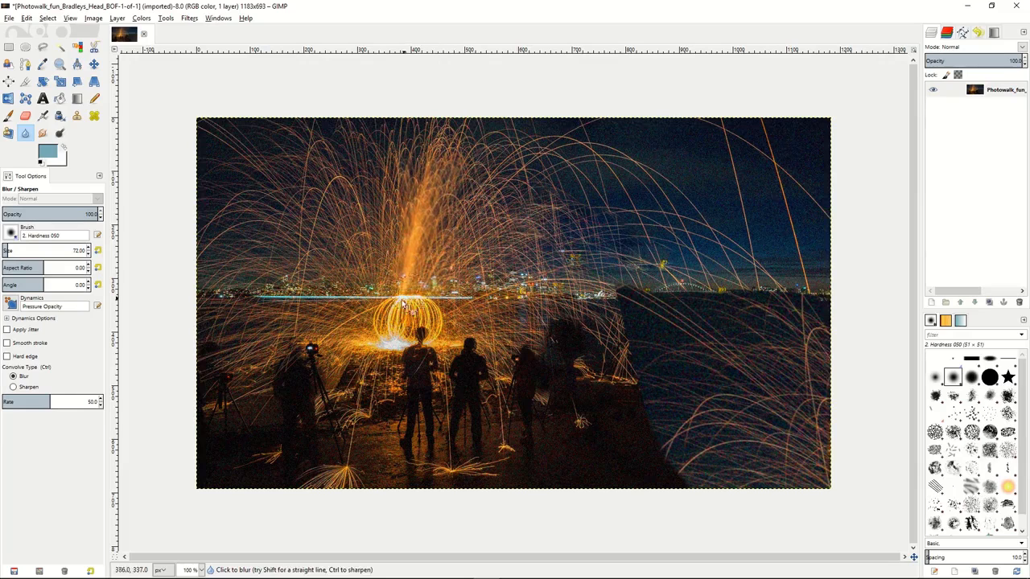
{"action": "left_click", "coordinate": [13, 387]}
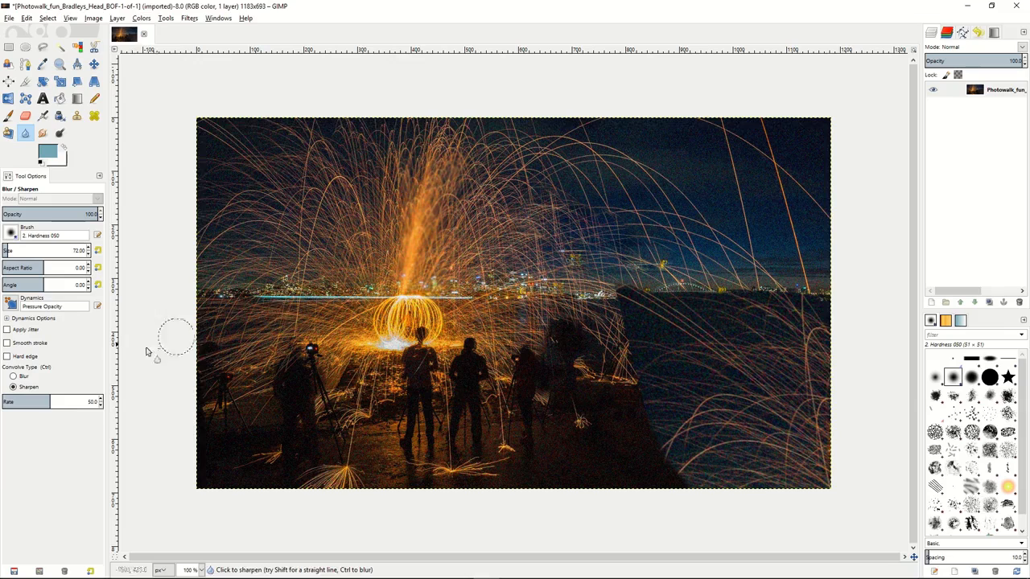
{"action": "left_click_drag", "start_coordinate": [52, 400], "coordinate": [81, 400]}
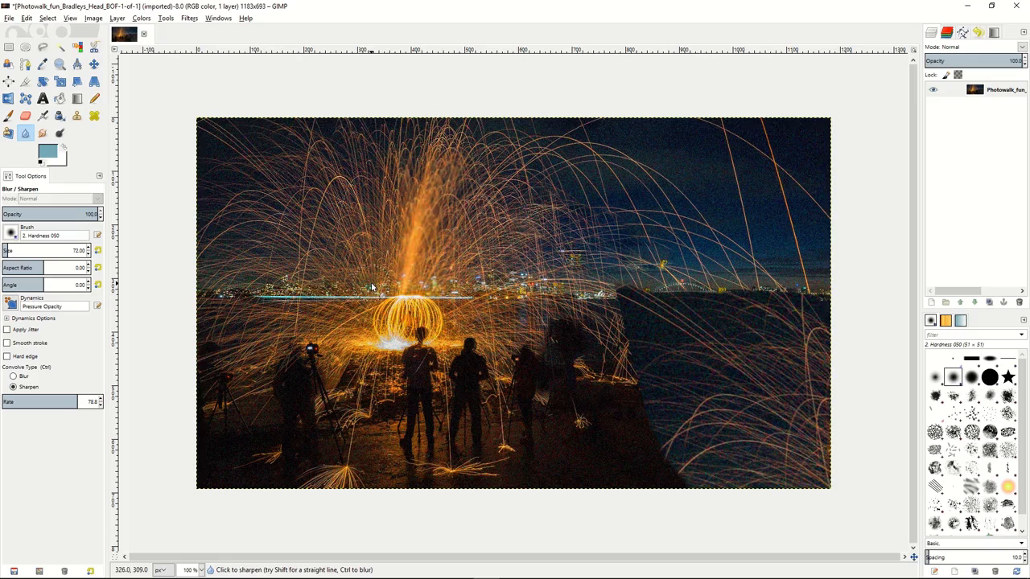
Step: Smudge the spark trails in the sky to the right of the central spark column
{"action": "left_click", "coordinate": [43, 134]}
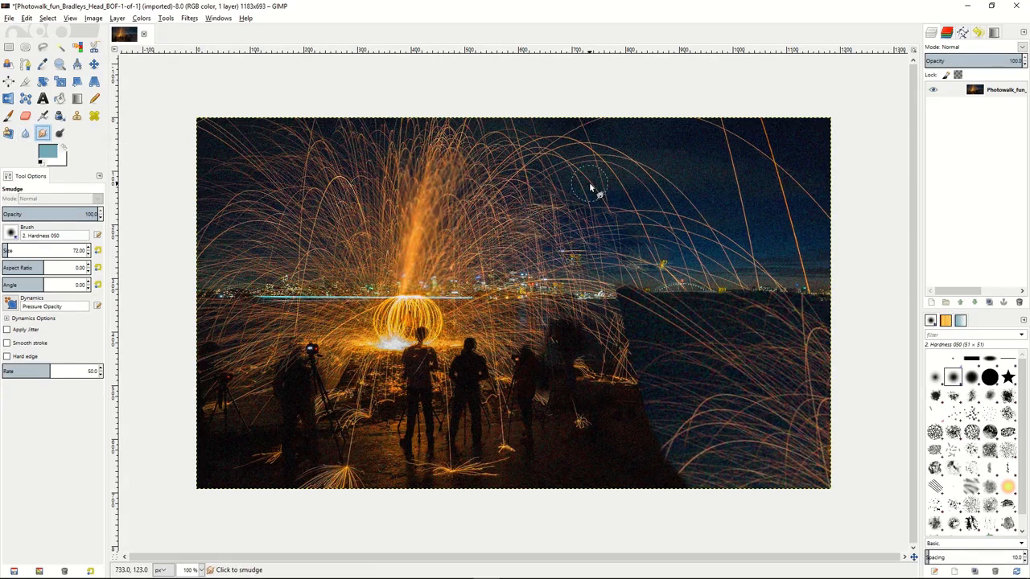
{"action": "mouse_move", "coordinate": [587, 184]}
{"action": "left_mouse_down"}
{"action": "mouse_move", "coordinate": [616, 210]}
{"action": "mouse_move", "coordinate": [587, 175]}
{"action": "mouse_move", "coordinate": [572, 200]}
{"action": "mouse_move", "coordinate": [600, 170]}
{"action": "mouse_move", "coordinate": [554, 165]}
{"action": "mouse_move", "coordinate": [554, 195]}
{"action": "mouse_move", "coordinate": [526, 170]}
{"action": "mouse_move", "coordinate": [517, 194]}
{"action": "mouse_move", "coordinate": [523, 182]}
{"action": "mouse_move", "coordinate": [508, 192]}
{"action": "mouse_move", "coordinate": [541, 197]}
{"action": "mouse_move", "coordinate": [538, 210]}
{"action": "mouse_move", "coordinate": [568, 233]}
{"action": "mouse_move", "coordinate": [572, 221]}
{"action": "mouse_move", "coordinate": [609, 241]}
{"action": "mouse_move", "coordinate": [550, 210]}
{"action": "mouse_move", "coordinate": [610, 246]}
{"action": "mouse_move", "coordinate": [553, 236]}
{"action": "mouse_move", "coordinate": [552, 247]}
{"action": "mouse_move", "coordinate": [507, 224]}
{"action": "mouse_move", "coordinate": [524, 239]}
{"action": "mouse_move", "coordinate": [531, 224]}
{"action": "mouse_move", "coordinate": [573, 266]}
{"action": "left_mouse_up"}
Step: Dodge the sparks around the glowing orb and burn the spark trails in the sky on both sides of the column
{"action": "left_click", "coordinate": [61, 135]}
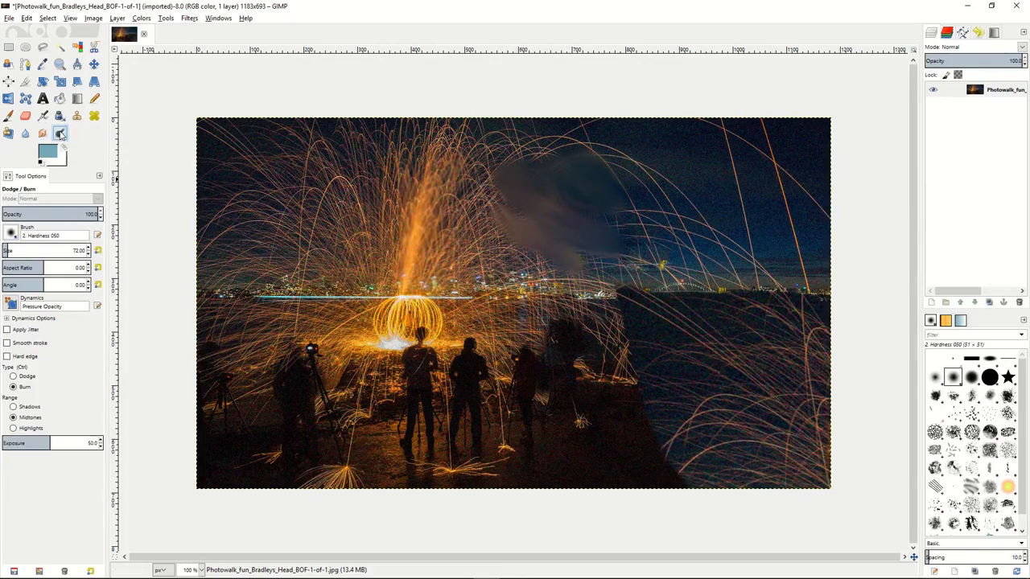
{"action": "left_click", "coordinate": [13, 376]}
{"action": "mouse_move", "coordinate": [385, 312]}
{"action": "left_mouse_down"}
{"action": "mouse_move", "coordinate": [433, 316]}
{"action": "mouse_move", "coordinate": [350, 336]}
{"action": "mouse_move", "coordinate": [410, 311]}
{"action": "mouse_move", "coordinate": [443, 342]}
{"action": "mouse_move", "coordinate": [338, 318]}
{"action": "left_mouse_up"}
{"action": "left_click", "coordinate": [14, 387]}
{"action": "mouse_move", "coordinate": [325, 239]}
{"action": "left_mouse_down"}
{"action": "mouse_move", "coordinate": [351, 255]}
{"action": "mouse_move", "coordinate": [454, 271]}
{"action": "mouse_move", "coordinate": [340, 273]}
{"action": "mouse_move", "coordinate": [440, 275]}
{"action": "mouse_move", "coordinate": [370, 282]}
{"action": "mouse_move", "coordinate": [464, 273]}
{"action": "mouse_move", "coordinate": [375, 239]}
{"action": "mouse_move", "coordinate": [483, 243]}
{"action": "mouse_move", "coordinate": [380, 209]}
{"action": "mouse_move", "coordinate": [403, 209]}
{"action": "mouse_move", "coordinate": [384, 225]}
{"action": "mouse_move", "coordinate": [322, 230]}
{"action": "left_mouse_up"}
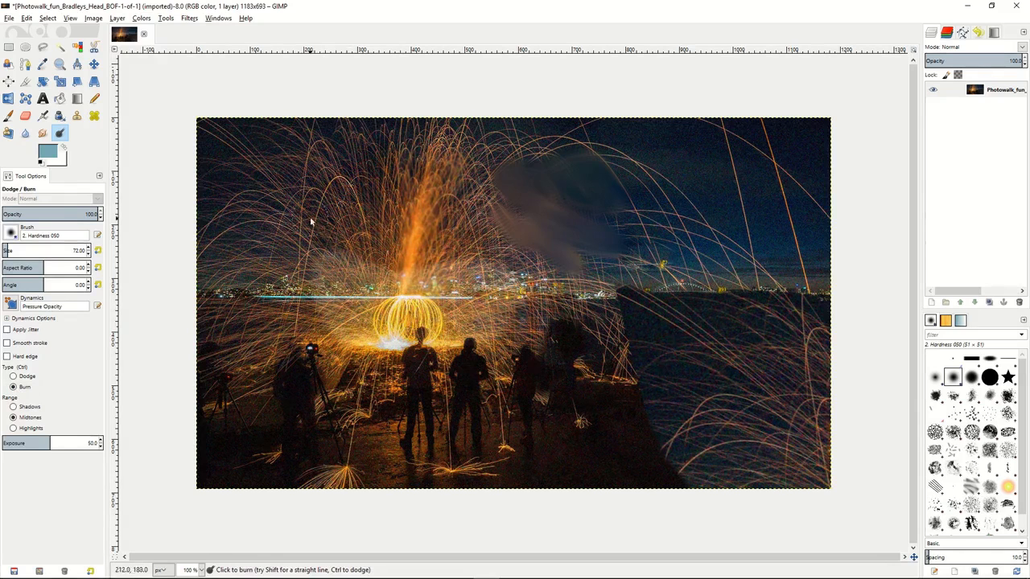
{"action": "mouse_move", "coordinate": [460, 131]}
{"action": "left_mouse_down"}
{"action": "mouse_move", "coordinate": [473, 213]}
{"action": "mouse_move", "coordinate": [493, 233]}
{"action": "mouse_move", "coordinate": [486, 191]}
{"action": "mouse_move", "coordinate": [522, 280]}
{"action": "left_mouse_up"}
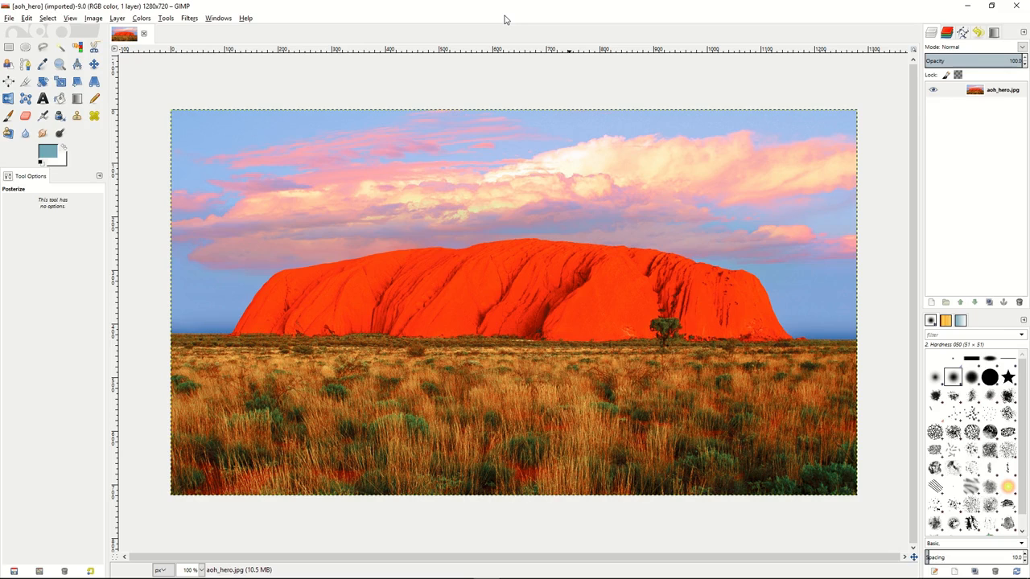
Step: Preview Color Balance on the desert rock photo's midtones with Red 30, Green 27 and Blue -35, and discard it
{"action": "left_click", "coordinate": [142, 18]}
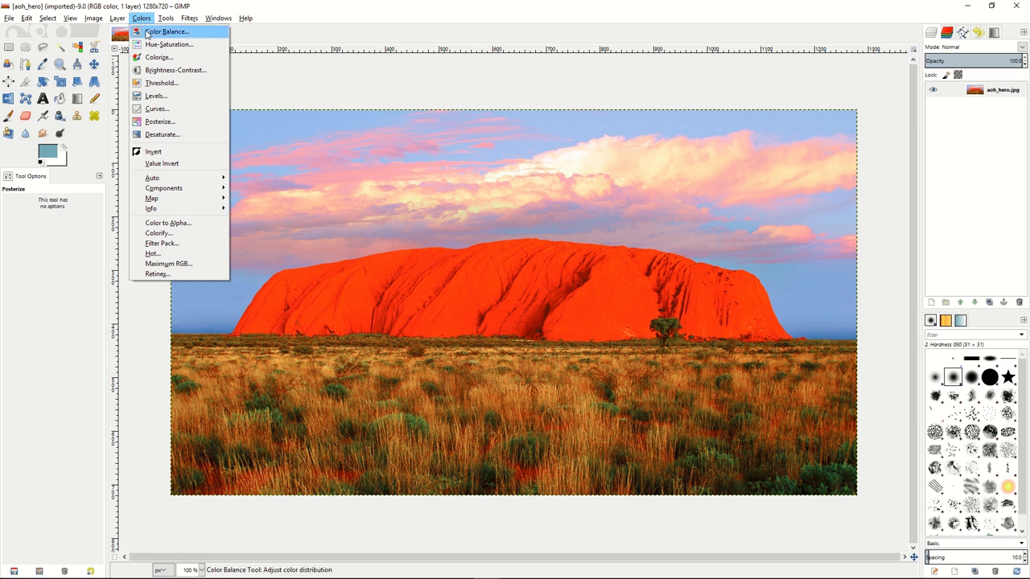
{"action": "left_click", "coordinate": [166, 32]}
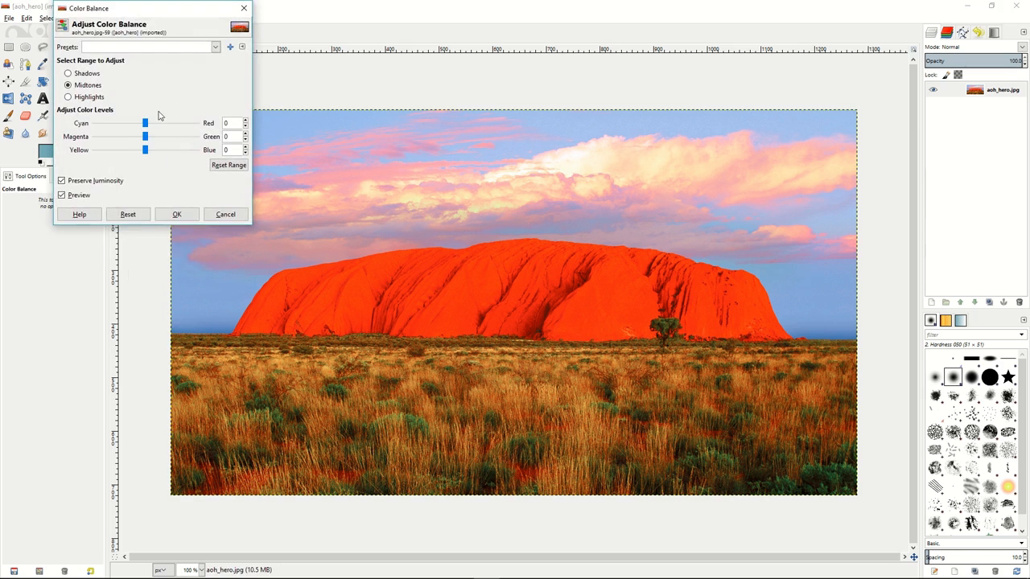
{"action": "mouse_move", "coordinate": [145, 123]}
{"action": "left_mouse_down"}
{"action": "mouse_move", "coordinate": [129, 125]}
{"action": "mouse_move", "coordinate": [160, 123]}
{"action": "left_mouse_up"}
{"action": "mouse_move", "coordinate": [145, 137]}
{"action": "left_mouse_down"}
{"action": "mouse_move", "coordinate": [159, 138]}
{"action": "mouse_move", "coordinate": [131, 152]}
{"action": "left_mouse_up"}
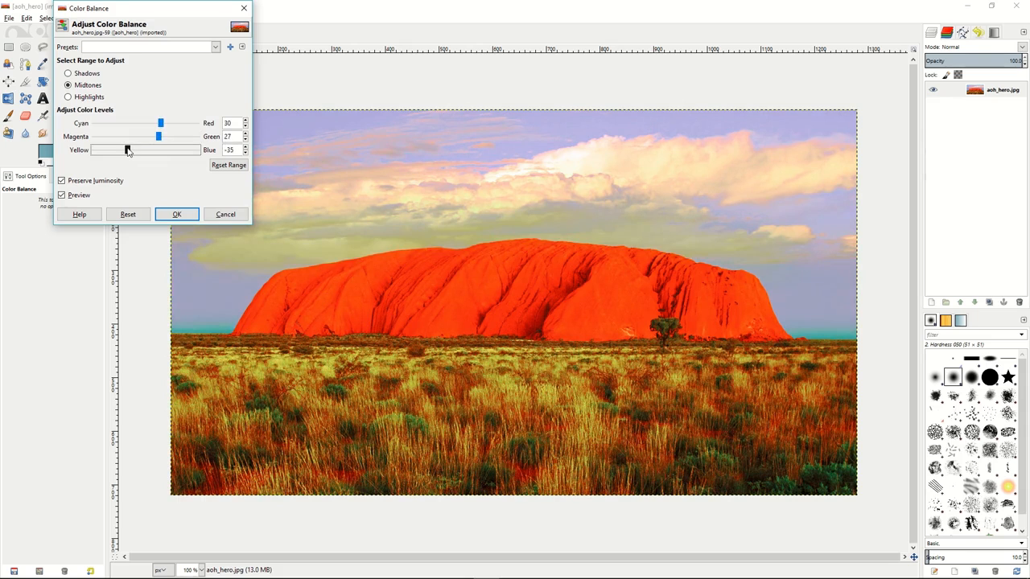
{"action": "left_click", "coordinate": [177, 213]}
{"action": "left_click", "coordinate": [219, 214]}
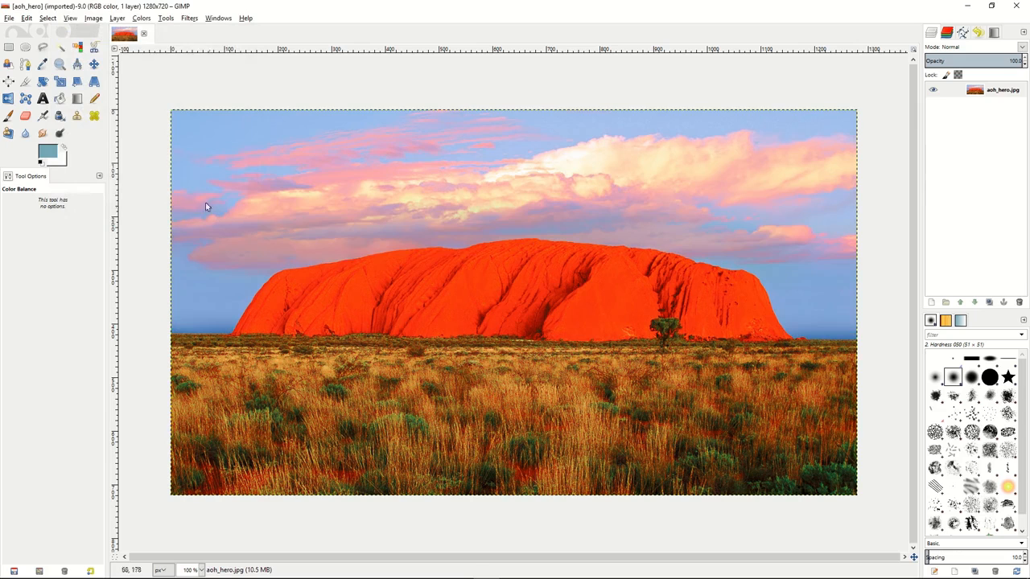
Step: Preview Hue-Saturation on all colors with Hue 78, Lightness -55 and Saturation -57, and discard it
{"action": "left_click", "coordinate": [142, 18]}
{"action": "left_click", "coordinate": [147, 43]}
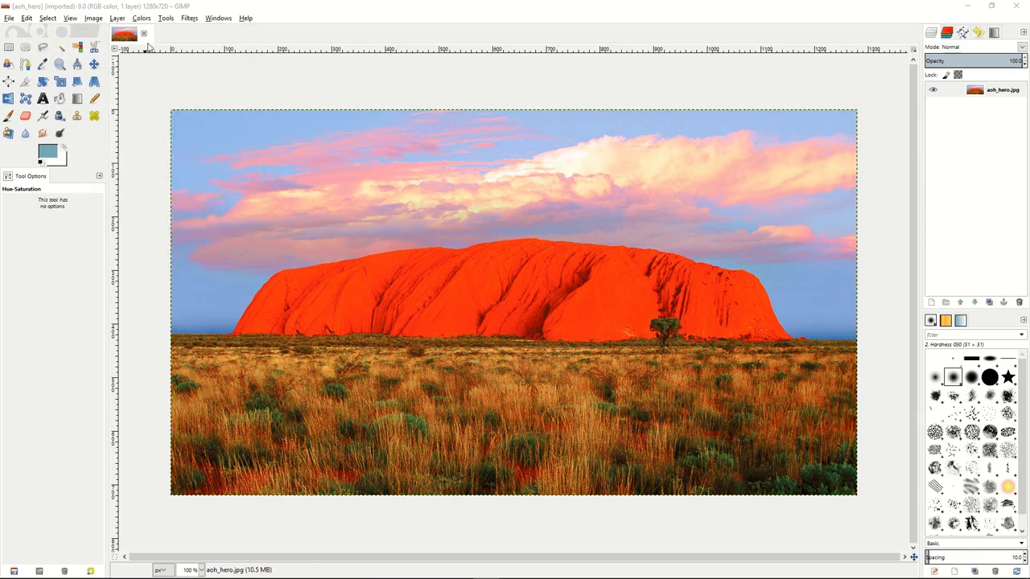
{"action": "left_click_drag", "start_coordinate": [265, 289], "coordinate": [290, 290]}
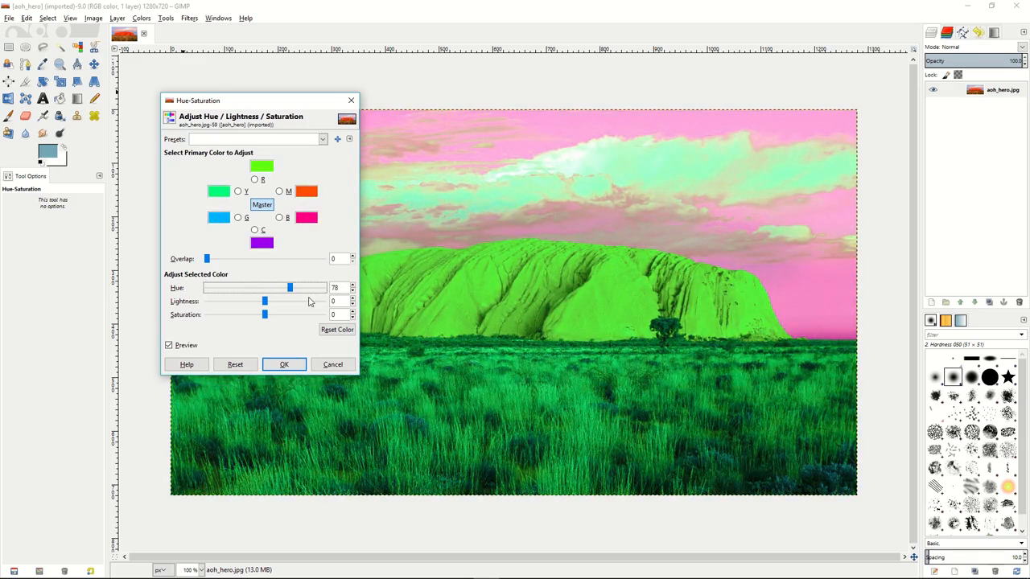
{"action": "left_click_drag", "start_coordinate": [266, 302], "coordinate": [236, 317]}
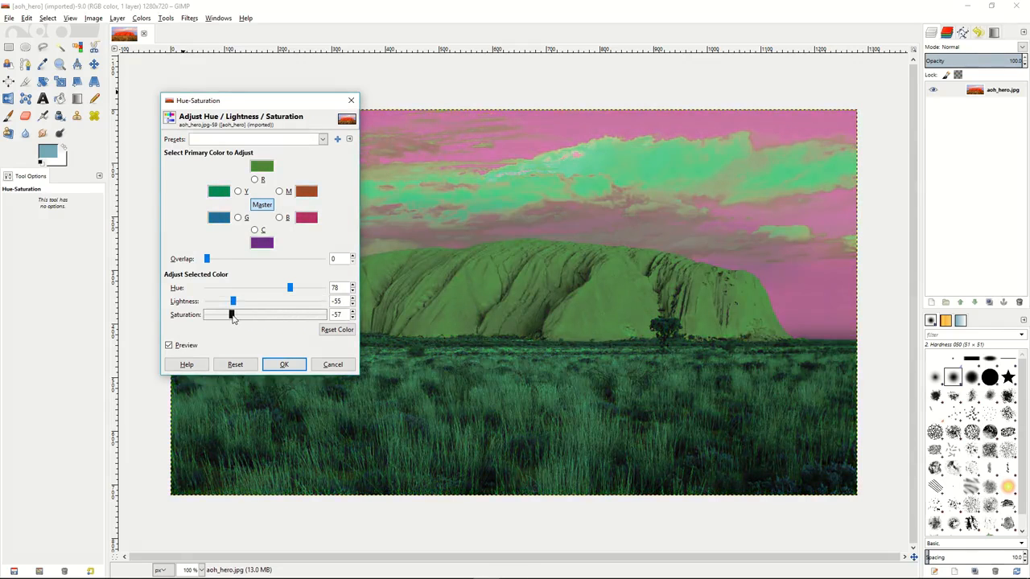
{"action": "left_click", "coordinate": [332, 365]}
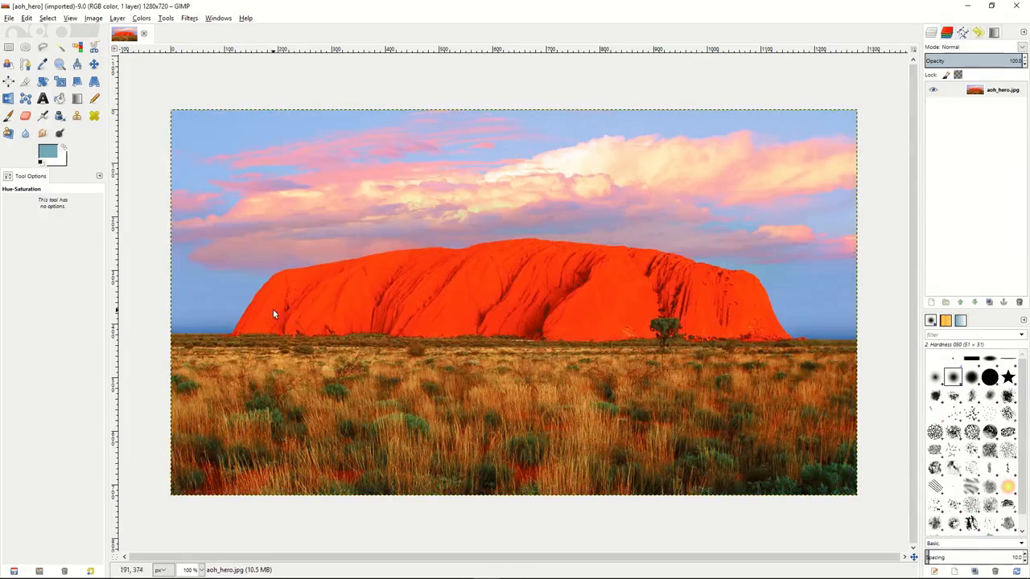
Step: Preview Colorize on the rock photo with Hue 84 and reduced saturation and lightness, and discard it
{"action": "left_click", "coordinate": [142, 18]}
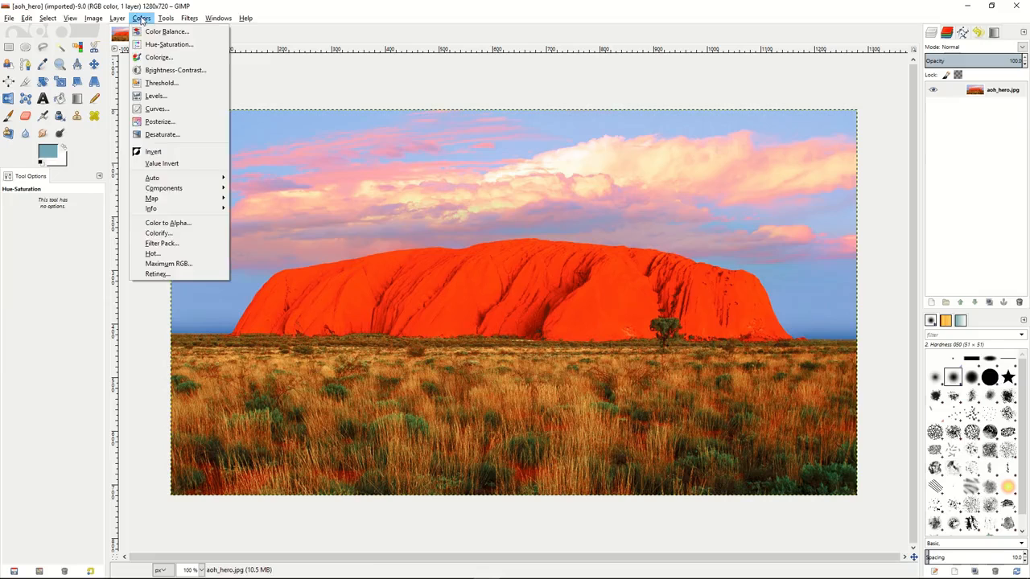
{"action": "left_click", "coordinate": [158, 58]}
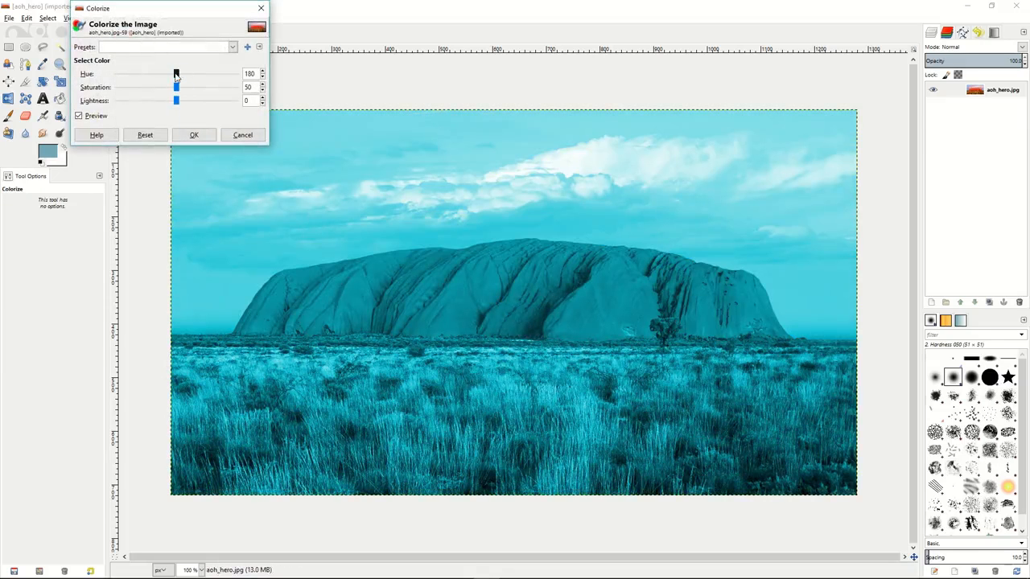
{"action": "left_click_drag", "start_coordinate": [176, 75], "coordinate": [146, 75]}
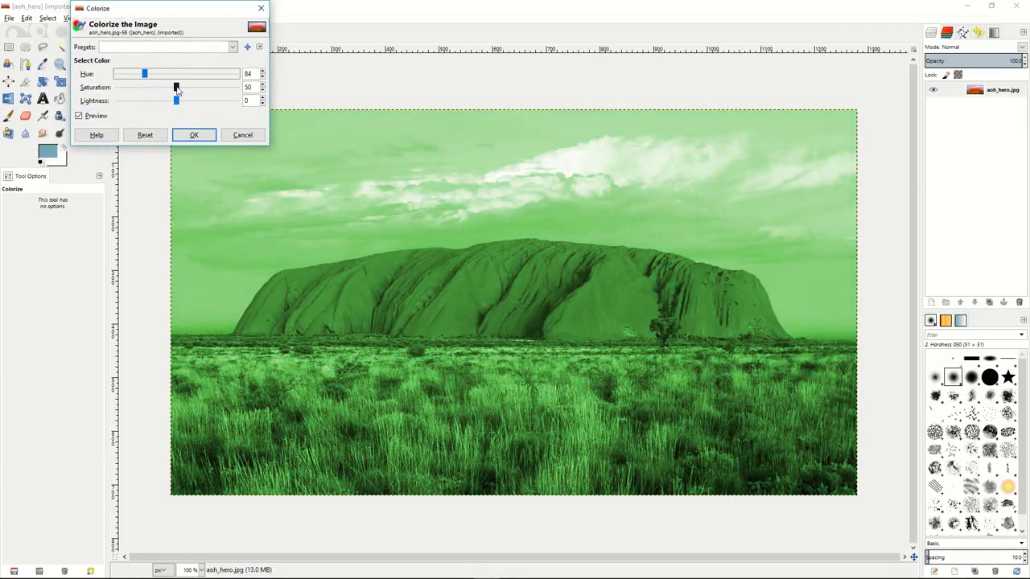
{"action": "left_click_drag", "start_coordinate": [179, 87], "coordinate": [145, 100]}
{"action": "left_click", "coordinate": [241, 135]}
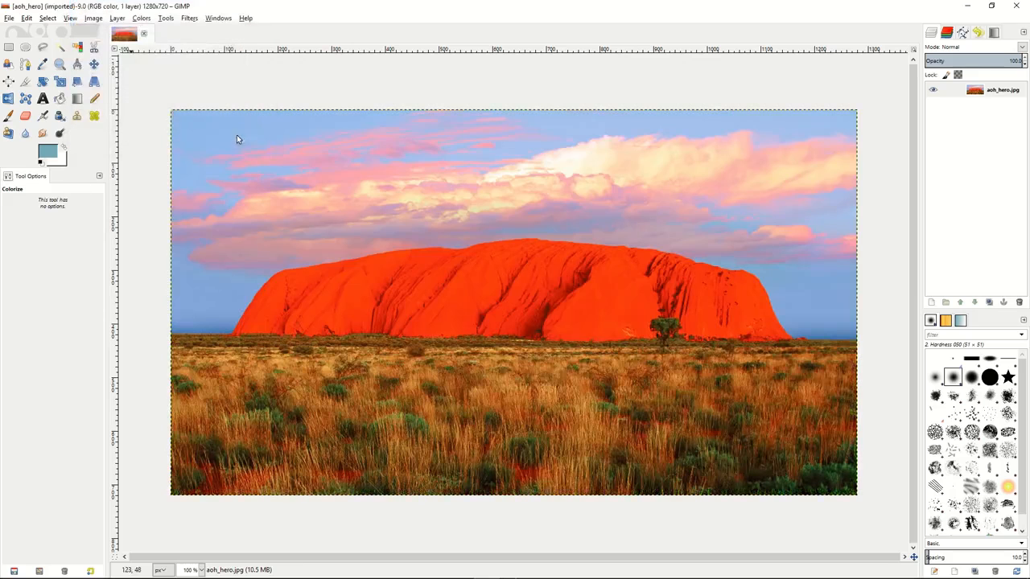
Step: Apply Brightness-Contrast to the desert rock photo with Brightness -69 and Contrast -16
{"action": "left_click", "coordinate": [142, 17]}
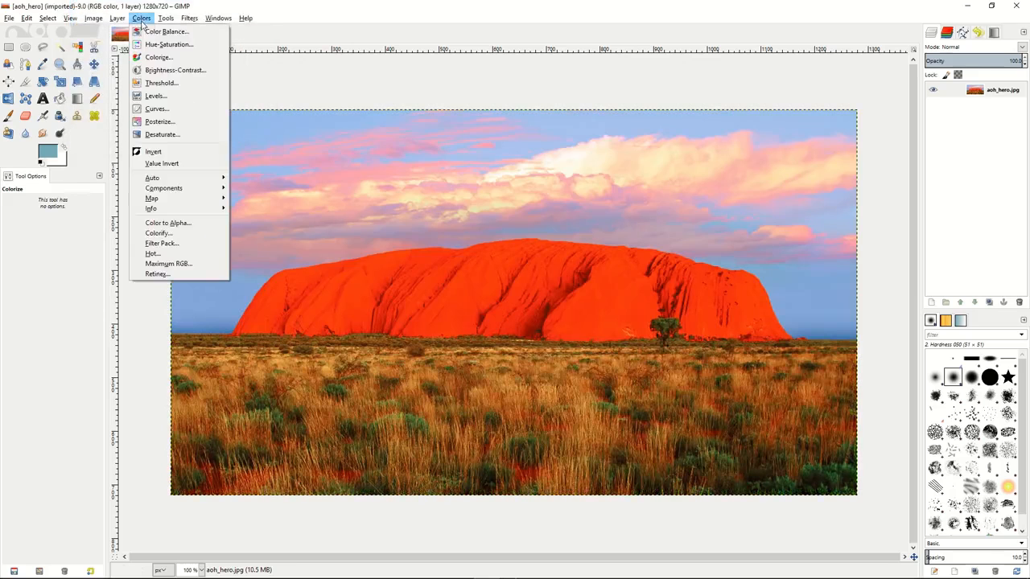
{"action": "left_click", "coordinate": [150, 71]}
{"action": "mouse_move", "coordinate": [152, 71]}
{"action": "left_mouse_down"}
{"action": "mouse_move", "coordinate": [119, 72]}
{"action": "mouse_move", "coordinate": [168, 85]}
{"action": "mouse_move", "coordinate": [146, 85]}
{"action": "left_mouse_up"}
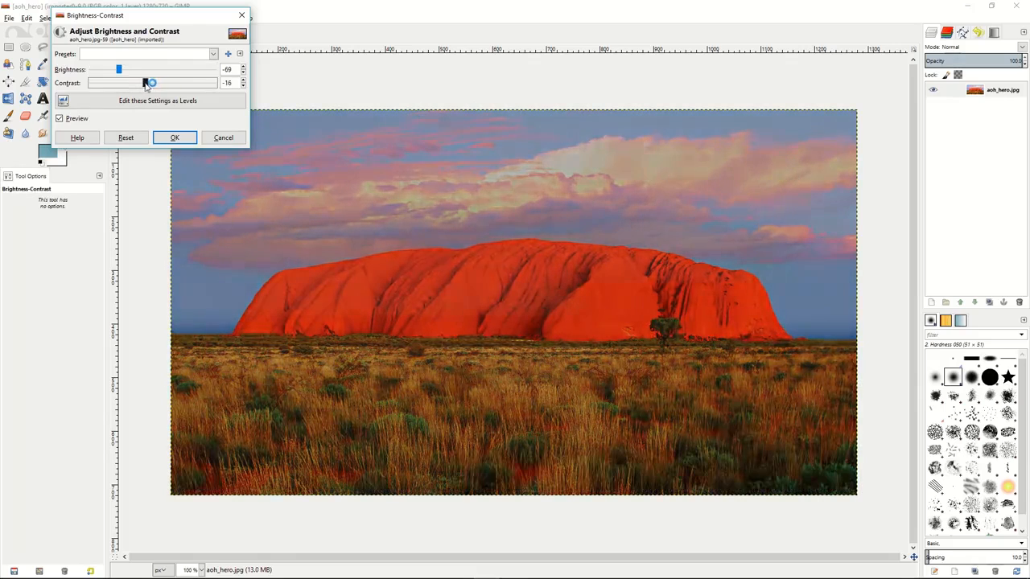
{"action": "left_click", "coordinate": [175, 138]}
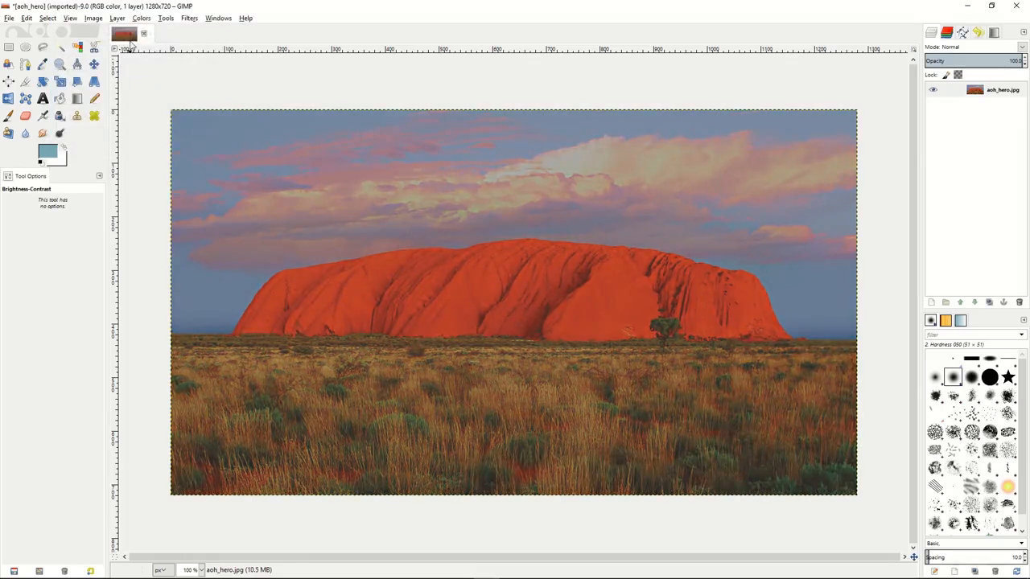
Step: Preview Threshold on the rock photo with the lower limit at 113 and the upper at 255, and discard it
{"action": "left_click", "coordinate": [140, 18]}
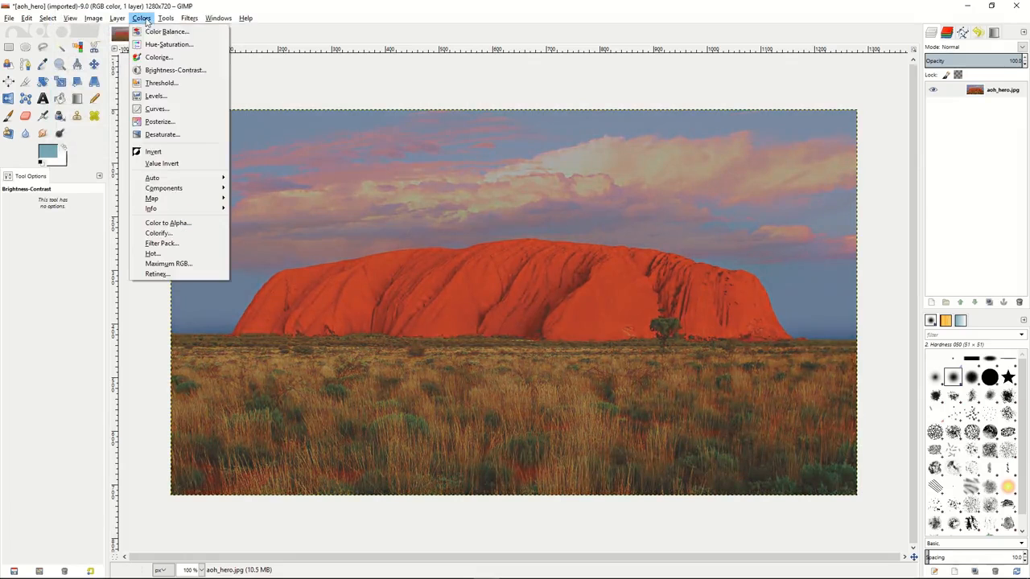
{"action": "left_click", "coordinate": [158, 84]}
{"action": "mouse_move", "coordinate": [165, 121]}
{"action": "left_mouse_down"}
{"action": "mouse_move", "coordinate": [184, 123]}
{"action": "mouse_move", "coordinate": [158, 124]}
{"action": "left_mouse_up"}
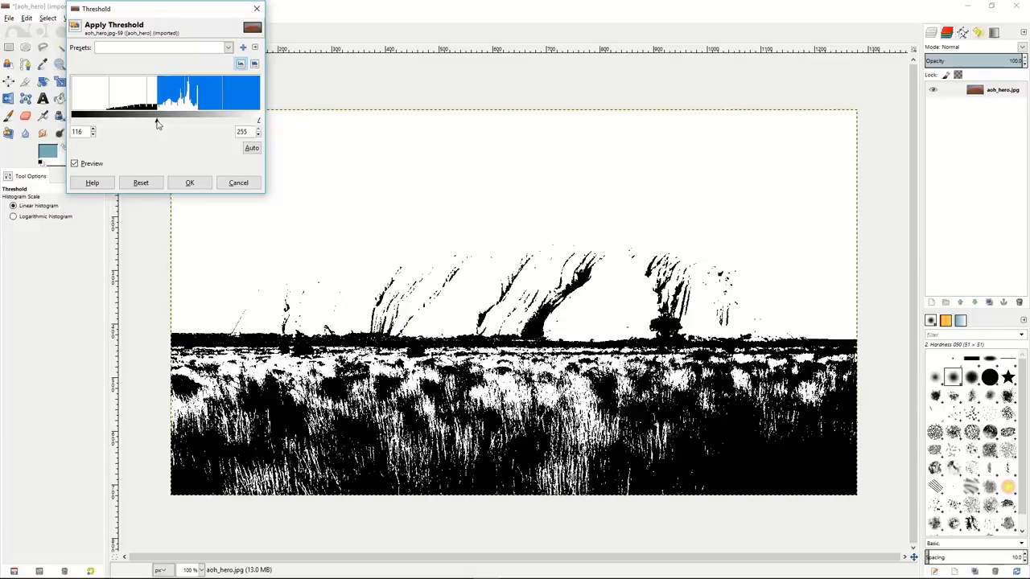
{"action": "left_click_drag", "start_coordinate": [159, 123], "coordinate": [156, 123]}
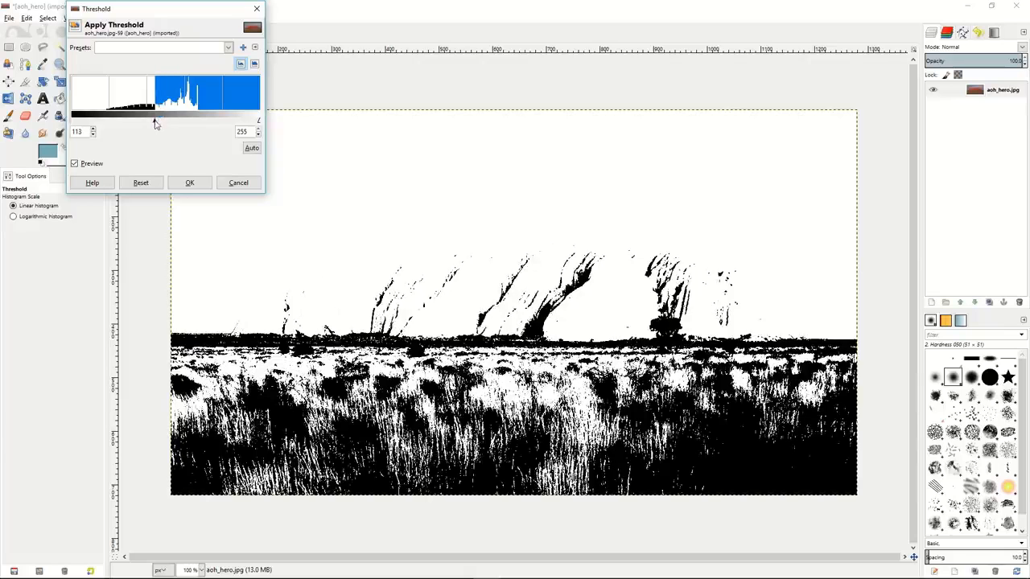
{"action": "left_click", "coordinate": [232, 184]}
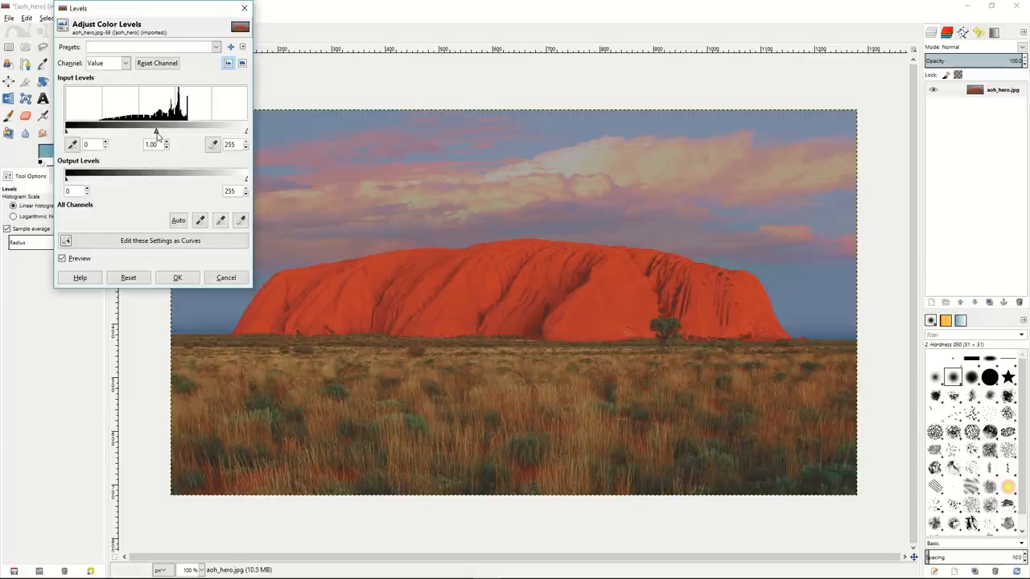
Step: Preview Levels on the Value channel with the midtone input level at 0.69, and discard it
{"action": "left_click_drag", "start_coordinate": [157, 136], "coordinate": [174, 137]}
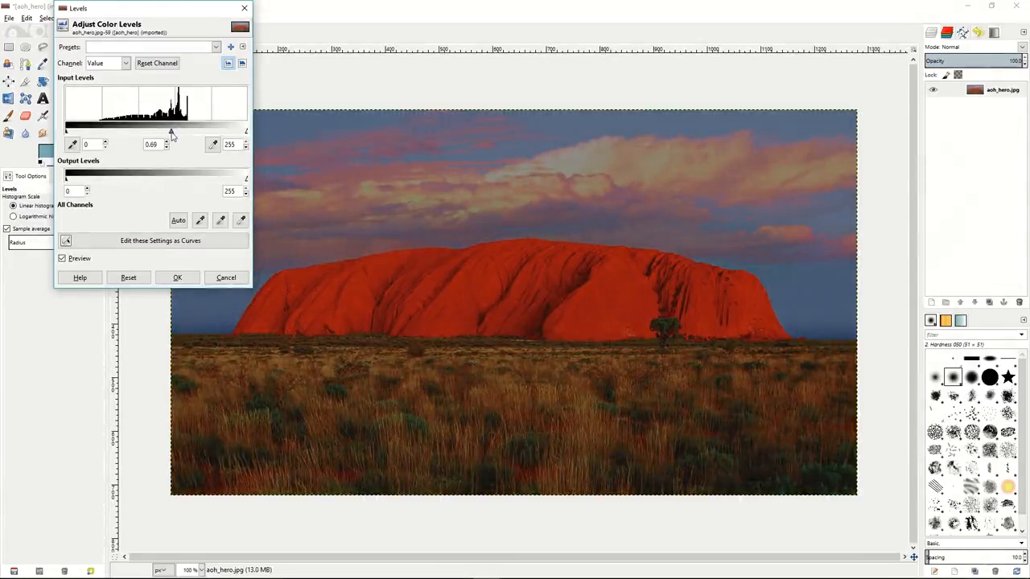
{"action": "left_click", "coordinate": [224, 279]}
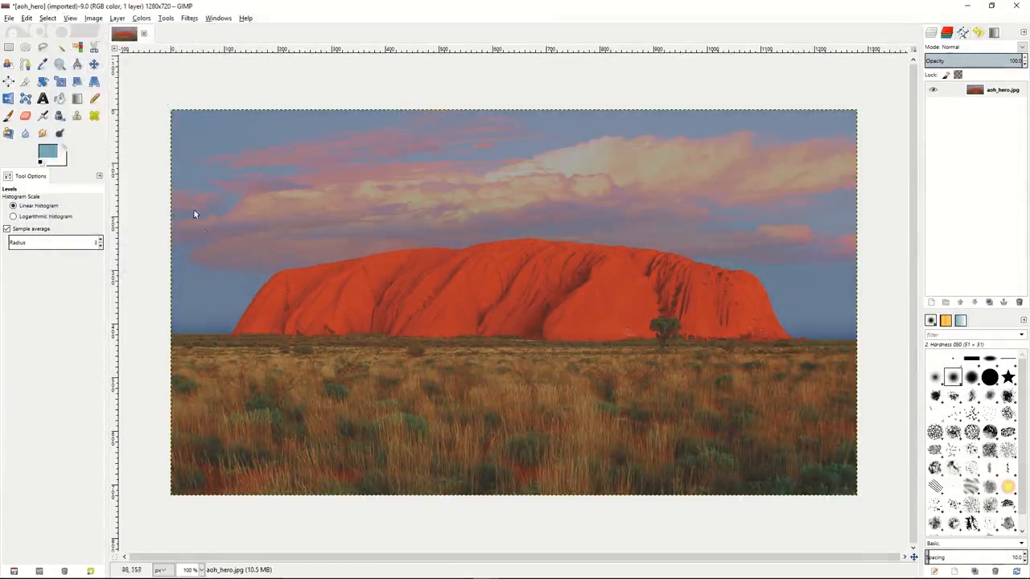
Step: Preview an S-shaped Value curve that darkens shadows and lightens highlights, view the Red channel's curve, and discard the Curves adjustment
{"action": "left_click", "coordinate": [142, 18]}
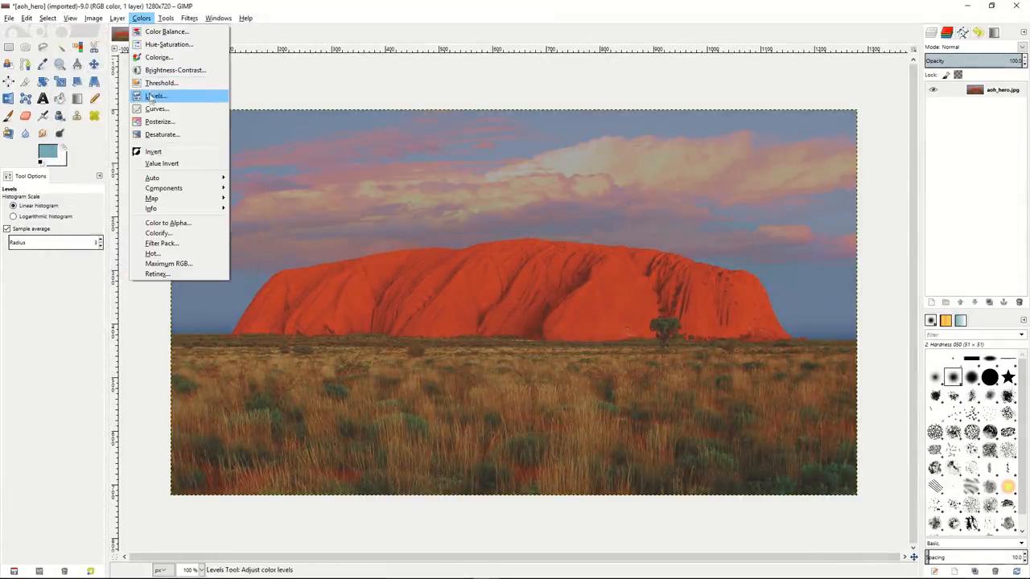
{"action": "left_click", "coordinate": [155, 109]}
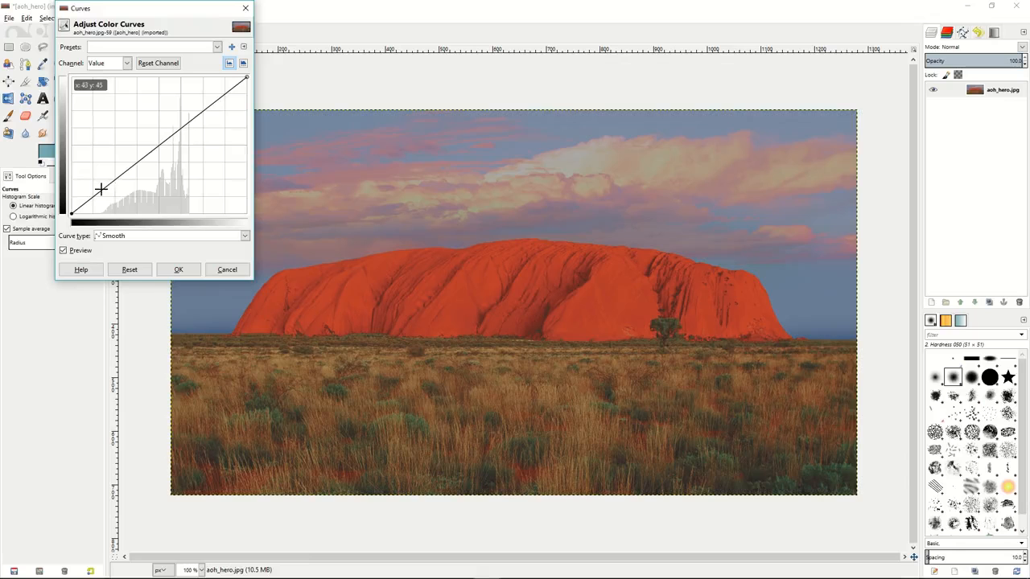
{"action": "left_click_drag", "start_coordinate": [101, 189], "coordinate": [108, 200]}
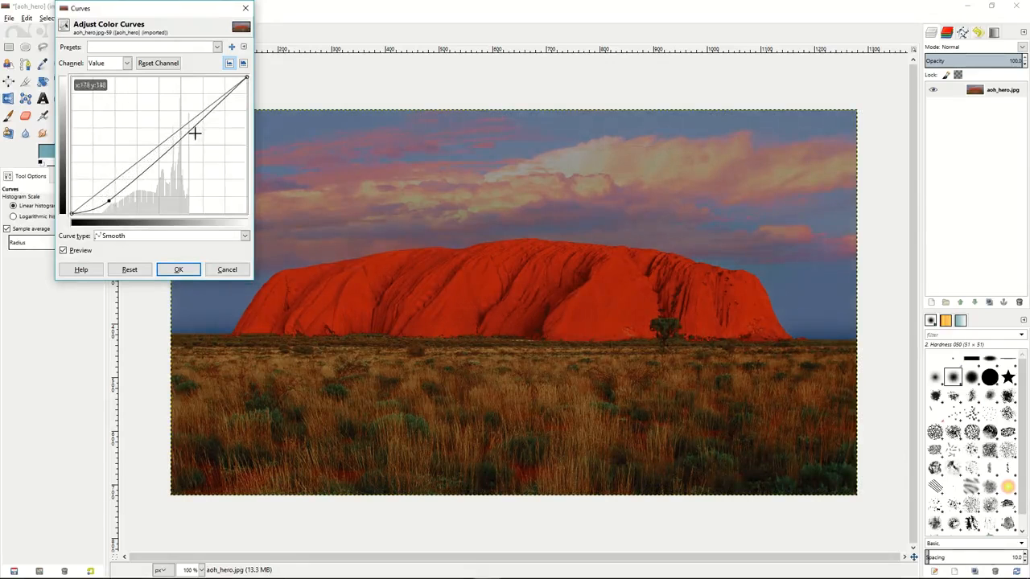
{"action": "left_click_drag", "start_coordinate": [216, 108], "coordinate": [208, 97]}
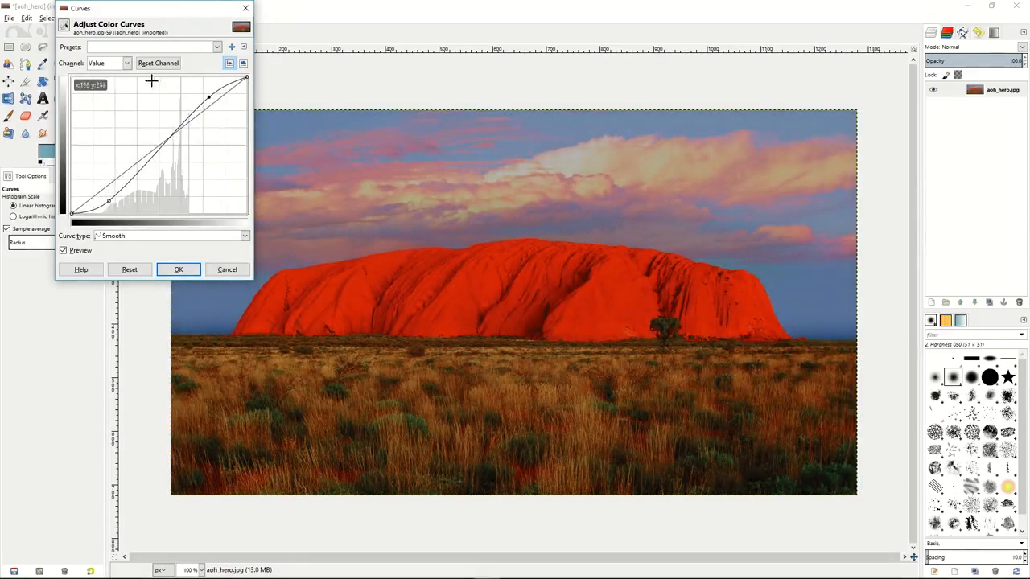
{"action": "left_click", "coordinate": [127, 63]}
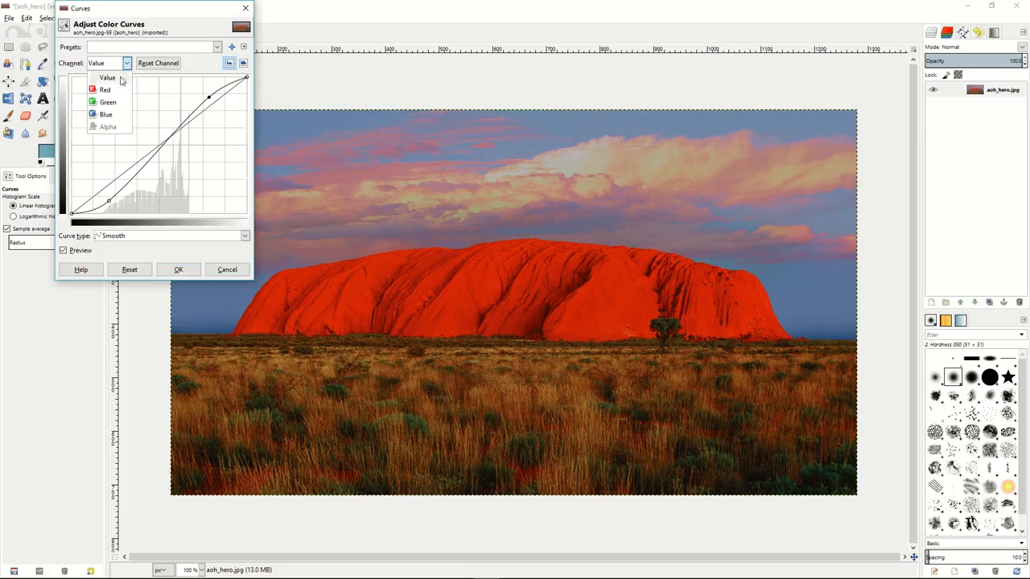
{"action": "left_click", "coordinate": [109, 88]}
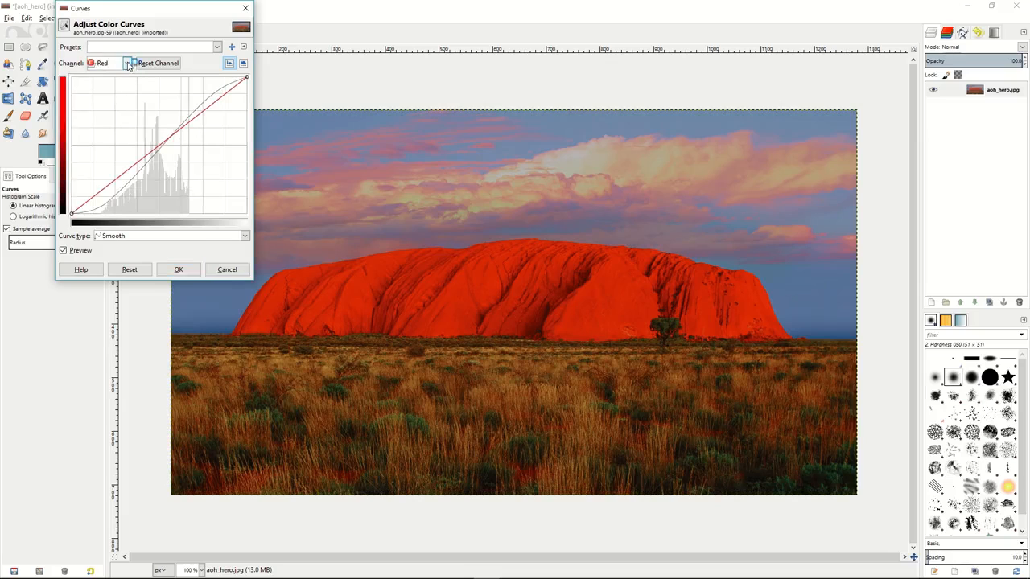
{"action": "left_click", "coordinate": [227, 270]}
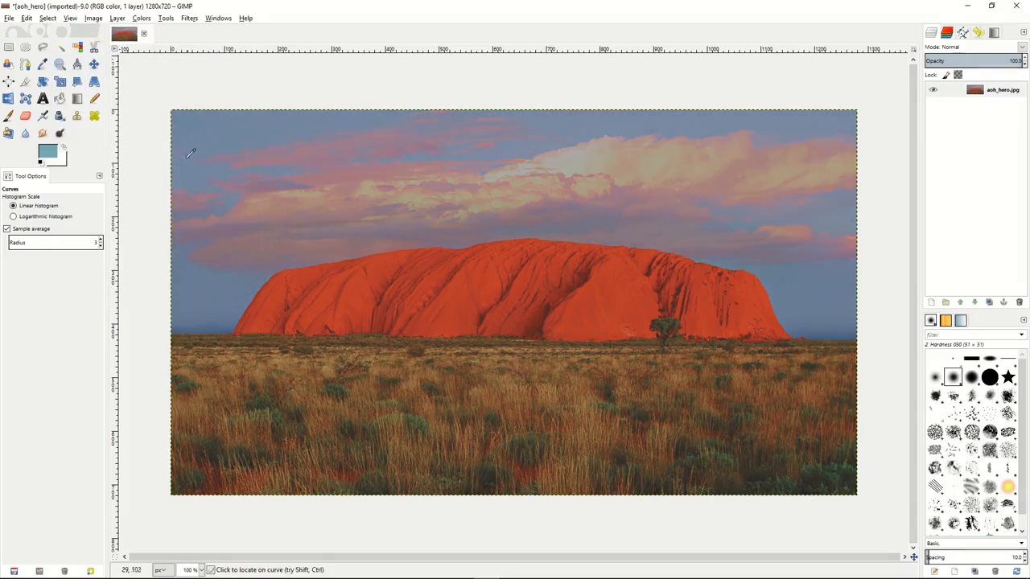
Step: Preview Posterize on the rock photo with 2 levels, and discard it
{"action": "left_click", "coordinate": [141, 18]}
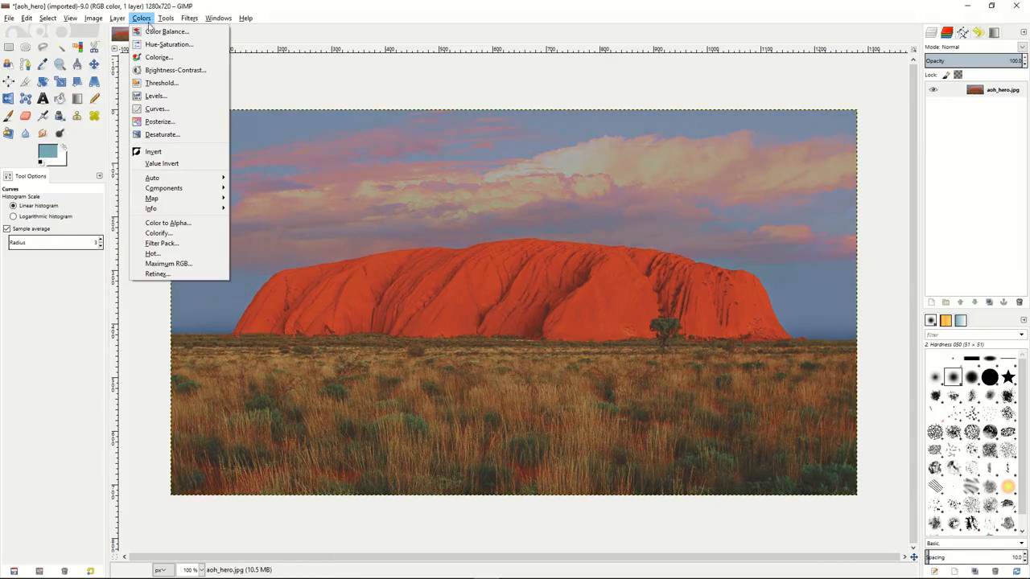
{"action": "left_click", "coordinate": [159, 122]}
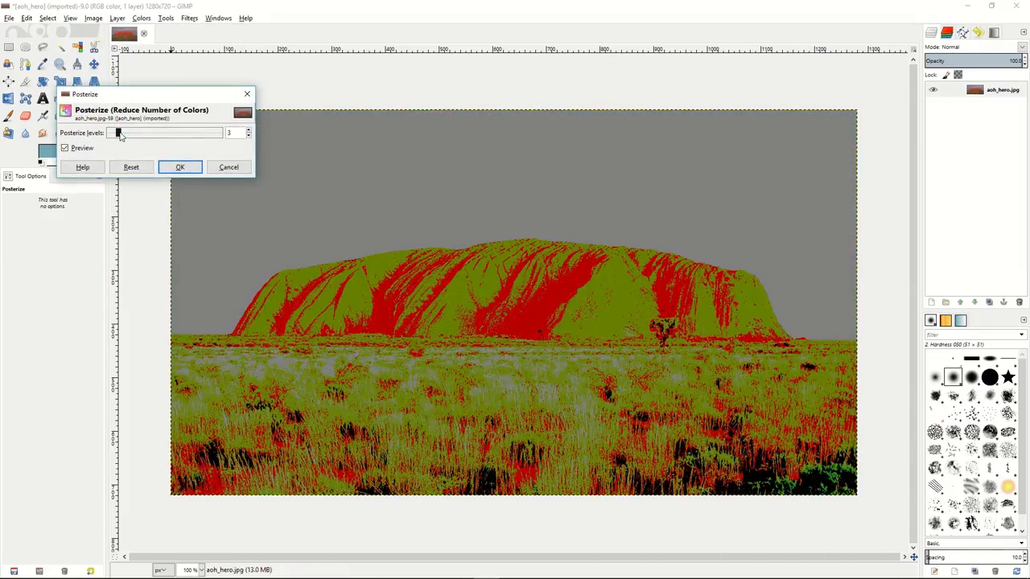
{"action": "mouse_move", "coordinate": [119, 136]}
{"action": "left_mouse_down"}
{"action": "mouse_move", "coordinate": [198, 138]}
{"action": "mouse_move", "coordinate": [114, 135]}
{"action": "left_mouse_up"}
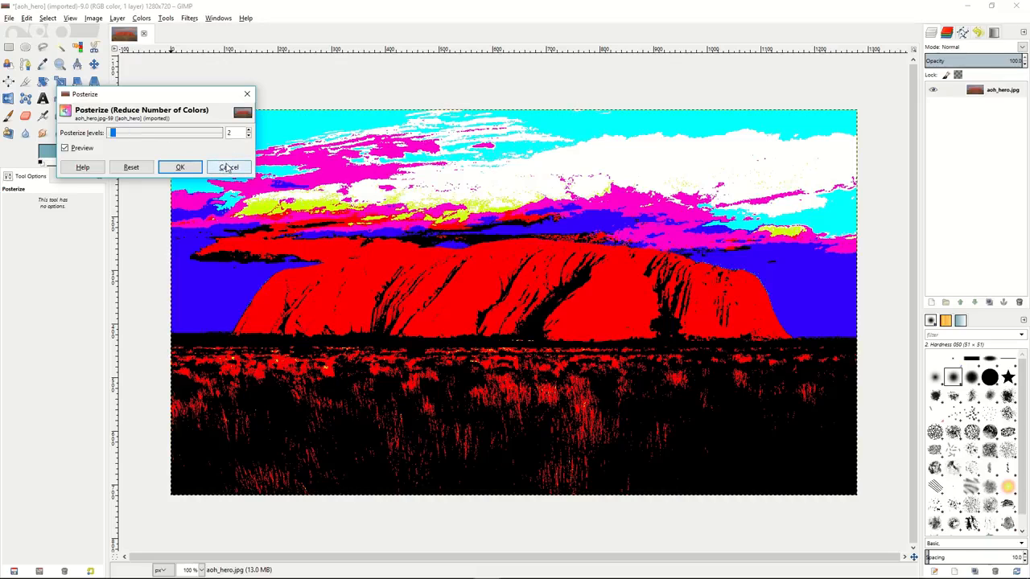
{"action": "left_click", "coordinate": [228, 167]}
Step: Compare Desaturate based on Lightness, Luminosity and Average on the rock photo, and discard it
{"action": "left_click", "coordinate": [141, 18]}
{"action": "left_click", "coordinate": [153, 132]}
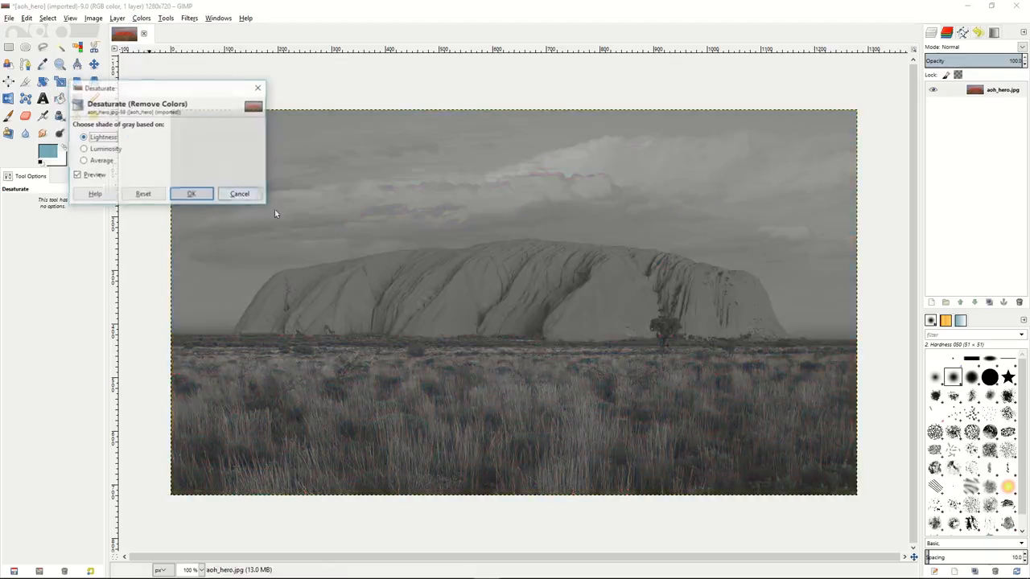
{"action": "left_click", "coordinate": [87, 150]}
{"action": "left_click", "coordinate": [86, 163]}
{"action": "left_click", "coordinate": [83, 150]}
{"action": "left_click", "coordinate": [83, 137]}
{"action": "left_click", "coordinate": [84, 150]}
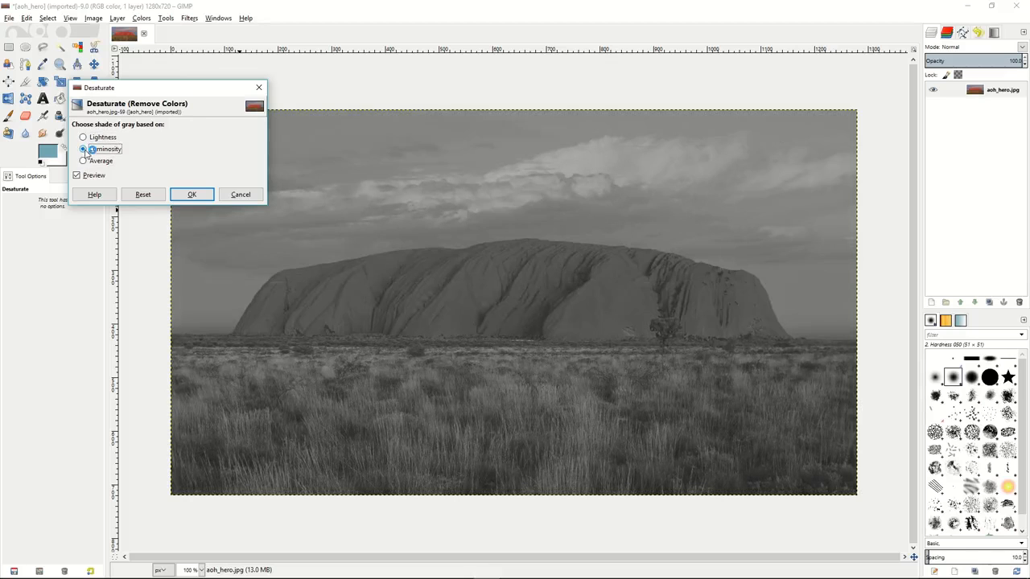
{"action": "left_click", "coordinate": [235, 194]}
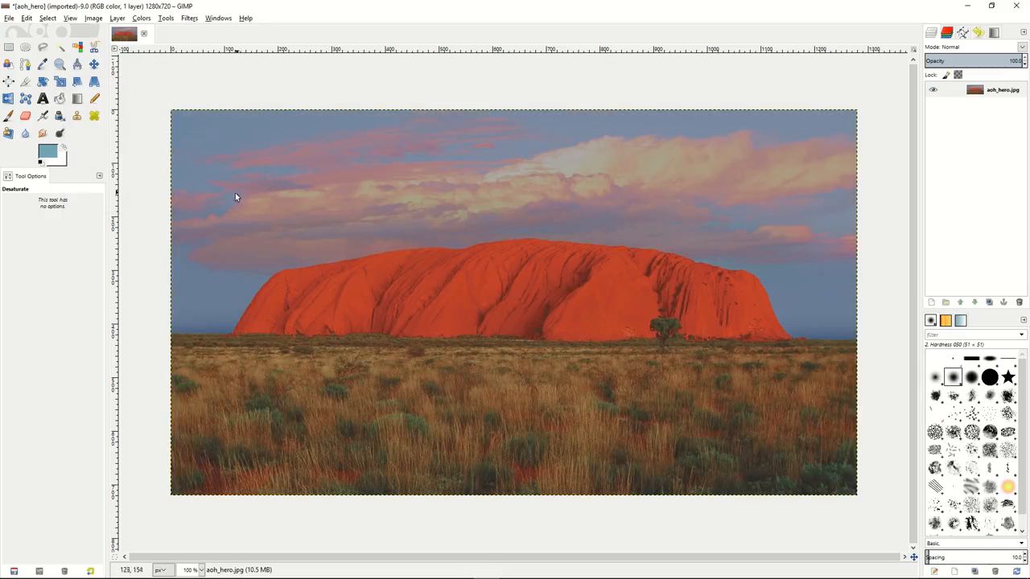
{"action": "left_click", "coordinate": [141, 18]}
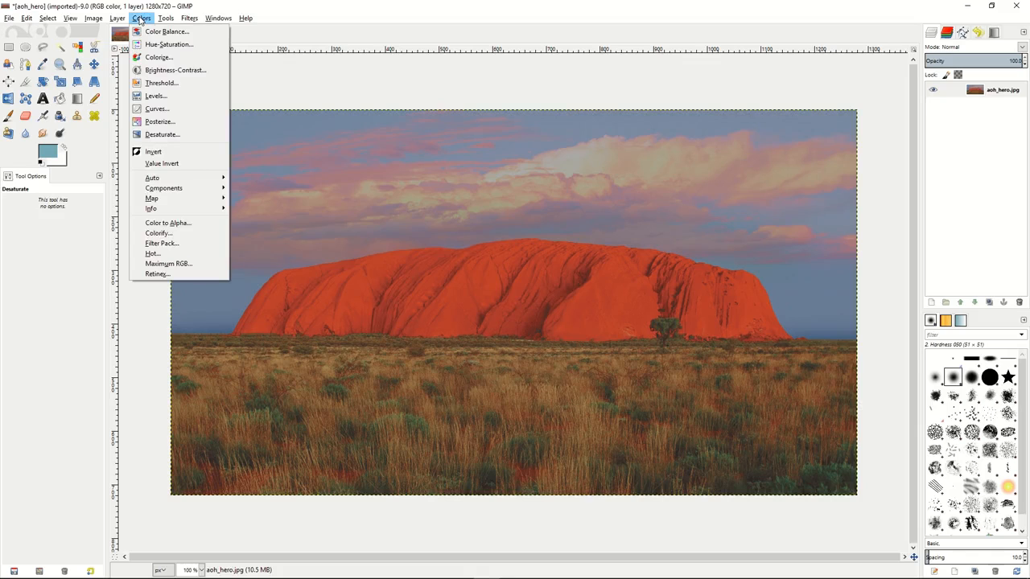
{"action": "left_click", "coordinate": [141, 18]}
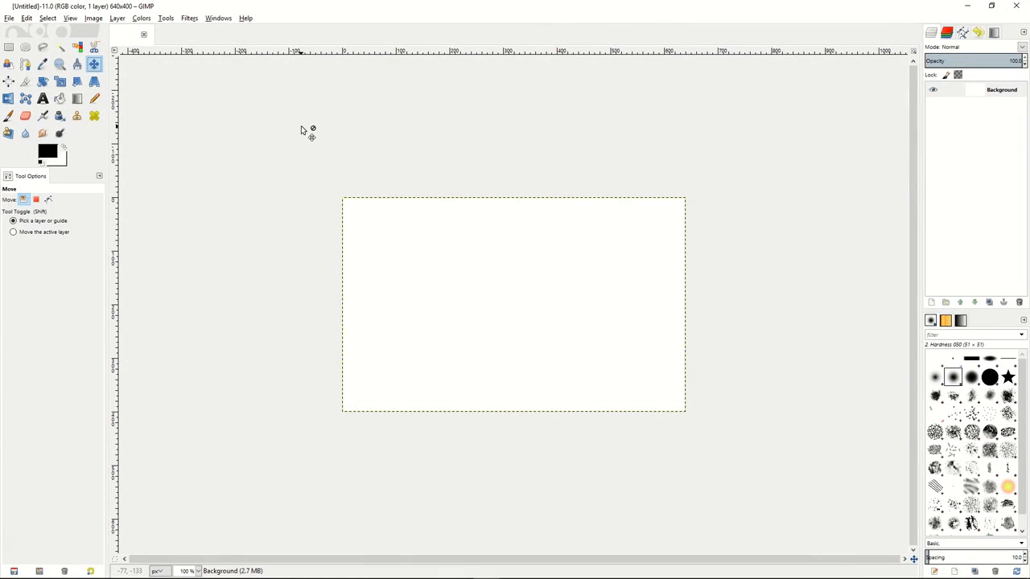
Step: Draw a closed four-corner polygonal path on the blank canvas and move the whole path slightly toward the canvas's upper-left corner
{"action": "left_click", "coordinate": [25, 64]}
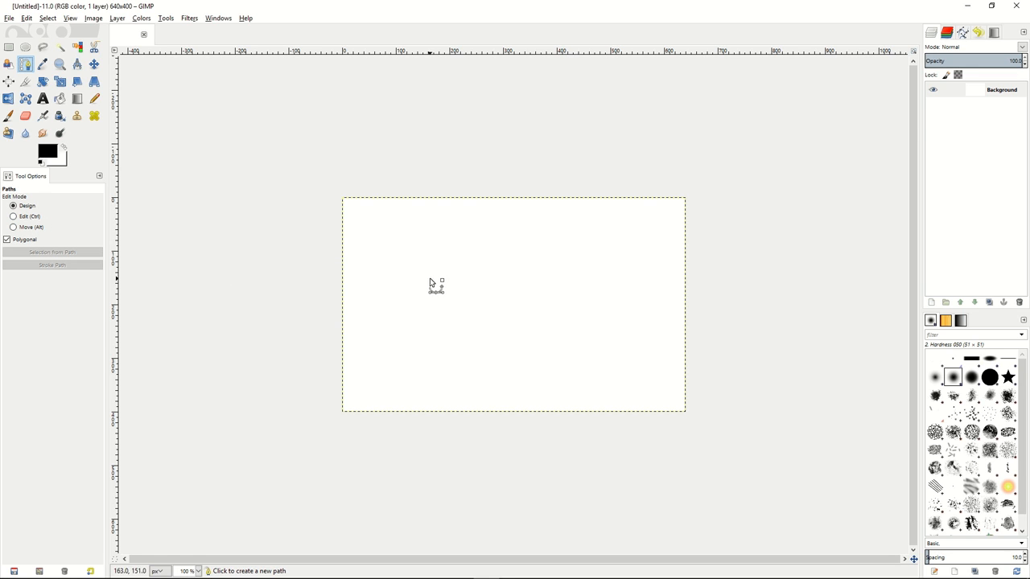
{"action": "left_click", "coordinate": [408, 248]}
{"action": "left_click", "coordinate": [519, 244]}
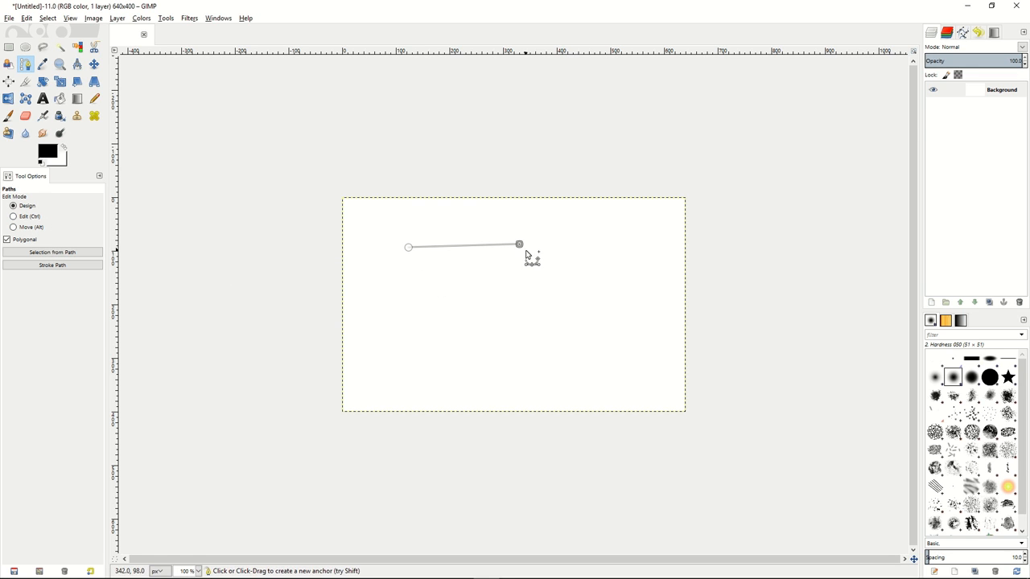
{"action": "left_click", "coordinate": [521, 294]}
{"action": "left_click", "coordinate": [412, 299]}
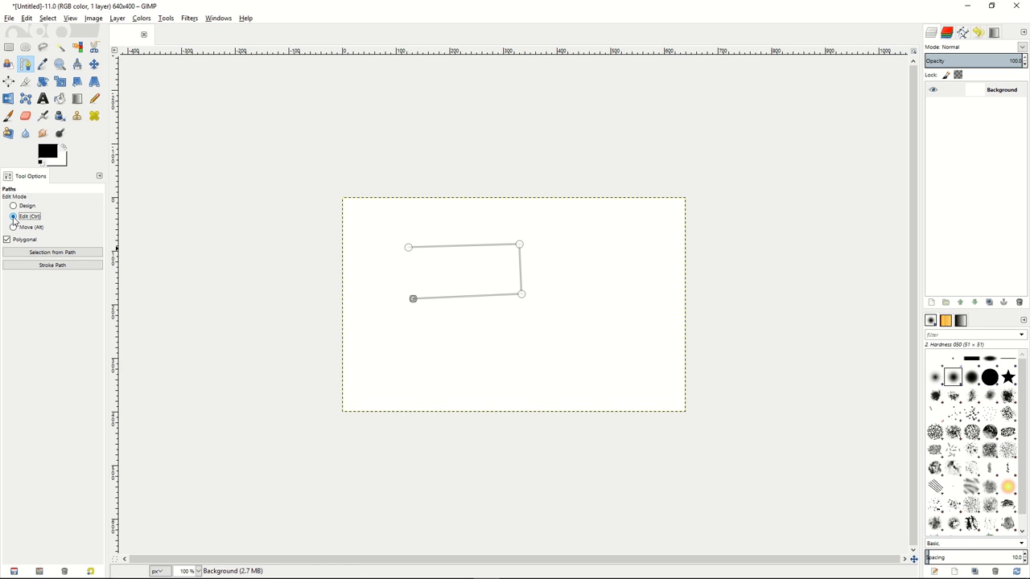
{"action": "left_click", "coordinate": [408, 250]}
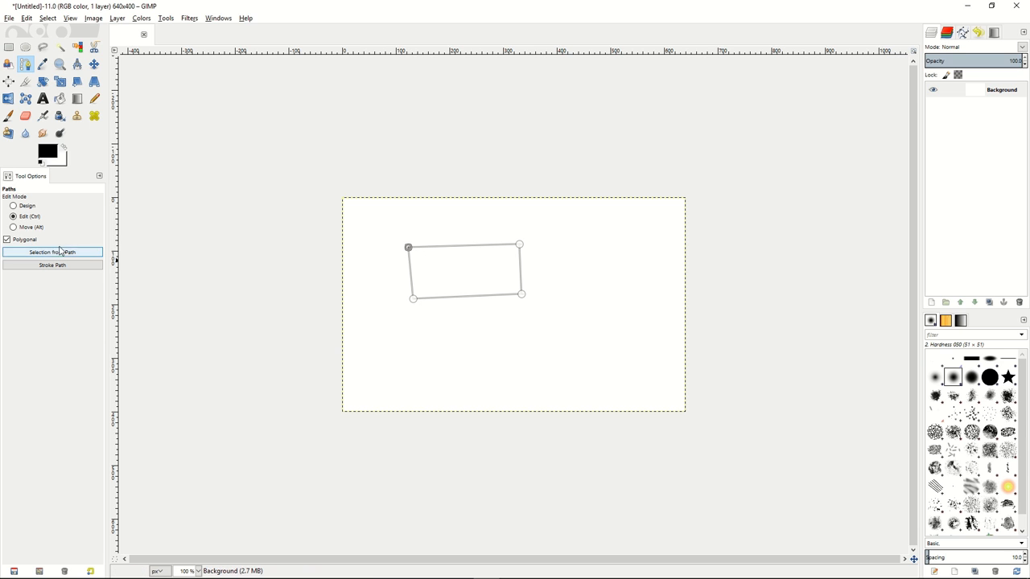
{"action": "left_click", "coordinate": [22, 228]}
{"action": "left_click_drag", "start_coordinate": [496, 283], "coordinate": [447, 268]}
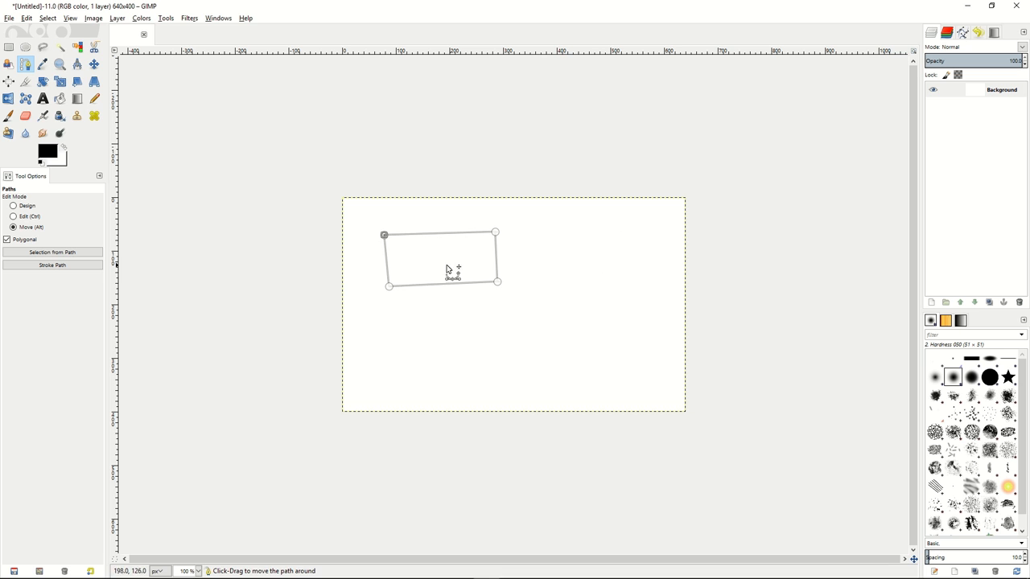
Step: Create a selection from the four-corner path and stroke the path with a 6 px solid-color line
{"action": "left_click", "coordinate": [50, 254]}
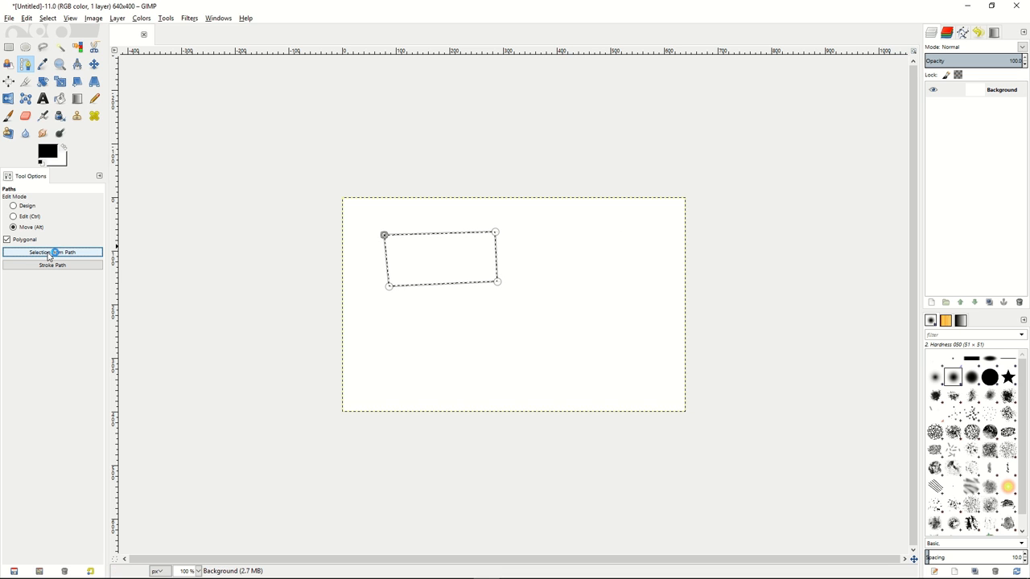
{"action": "left_click", "coordinate": [55, 265]}
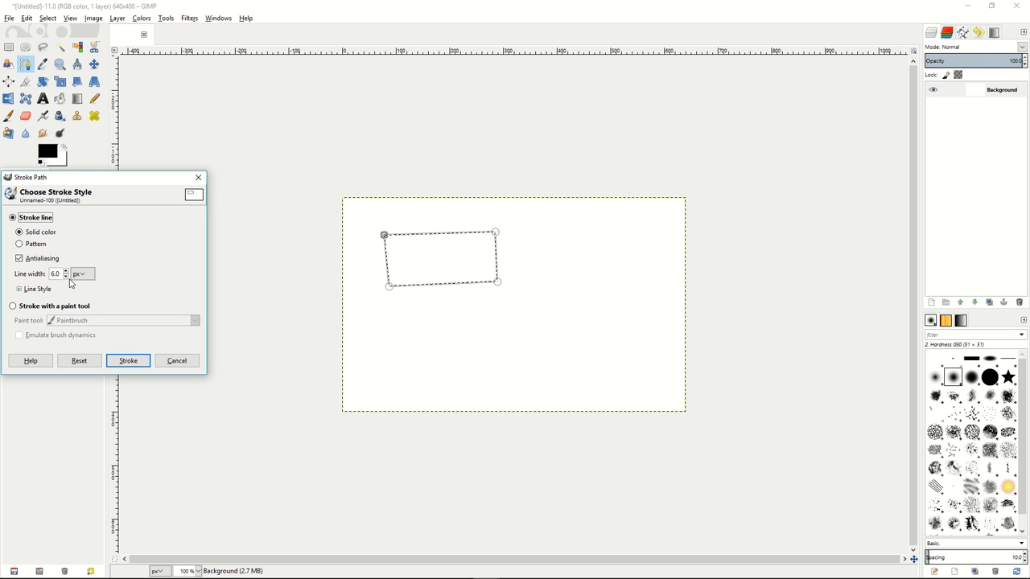
{"action": "left_click", "coordinate": [128, 360]}
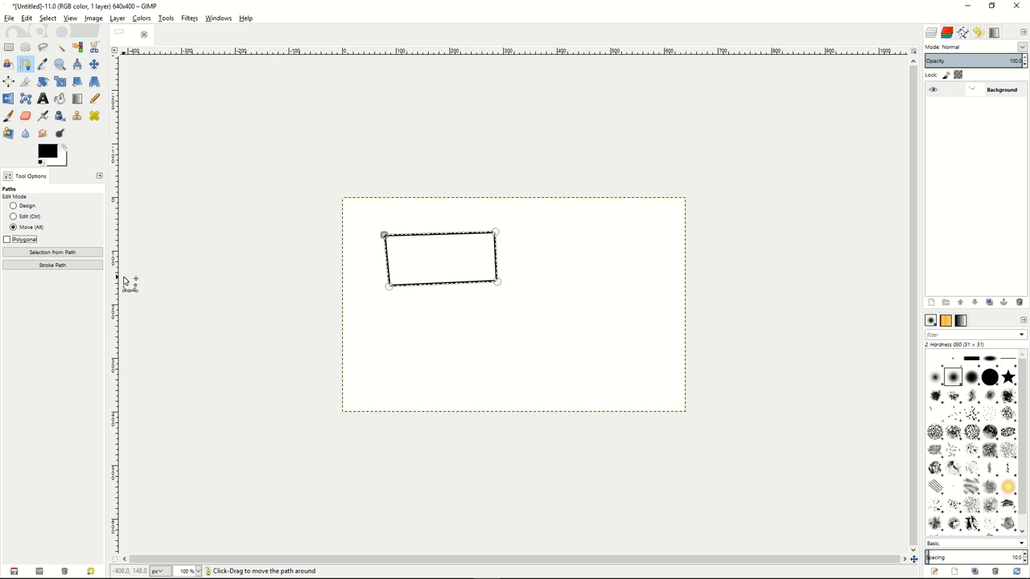
Step: Switch the Paths tool to Design mode with Polygonal off and draw a curved path with three anchors below the stroked rectangle
{"action": "left_click", "coordinate": [13, 206]}
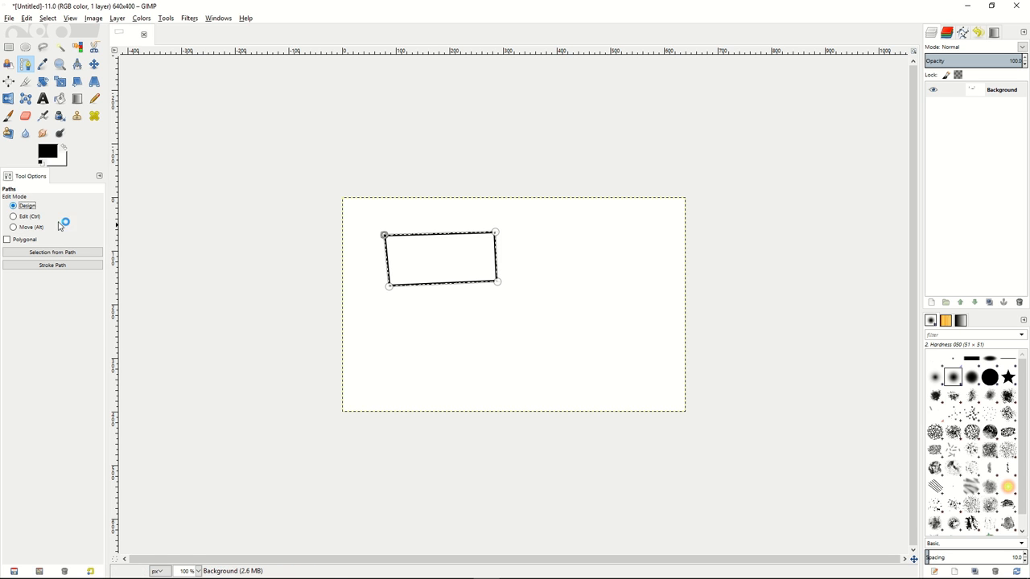
{"action": "left_click_drag", "start_coordinate": [402, 323], "coordinate": [486, 328]}
{"action": "left_click_drag", "start_coordinate": [554, 353], "coordinate": [534, 351]}
{"action": "left_click_drag", "start_coordinate": [468, 366], "coordinate": [499, 376]}
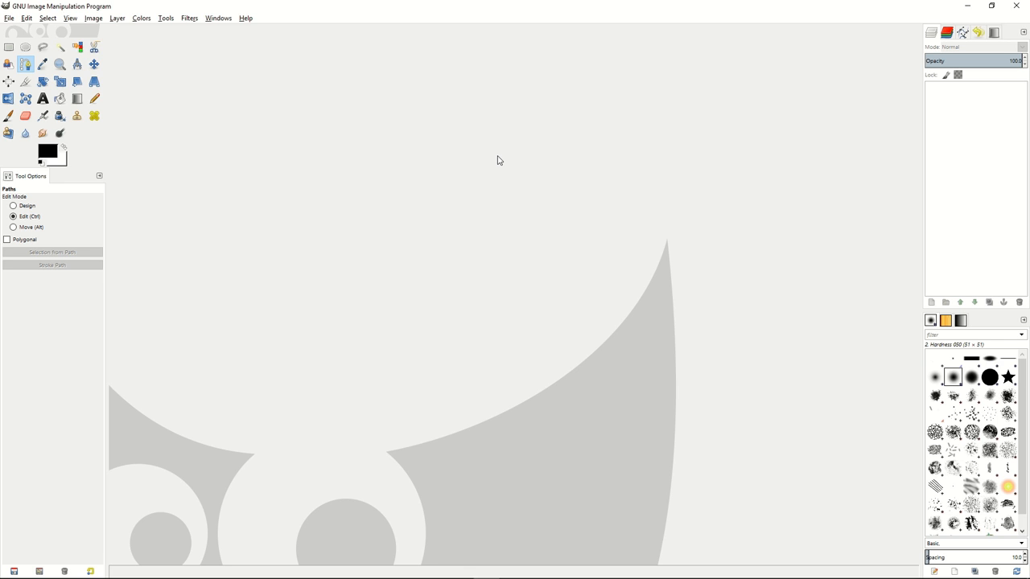
Step: Look over the available filter categories and the filters in the Enhance group
{"action": "left_click", "coordinate": [192, 18]}
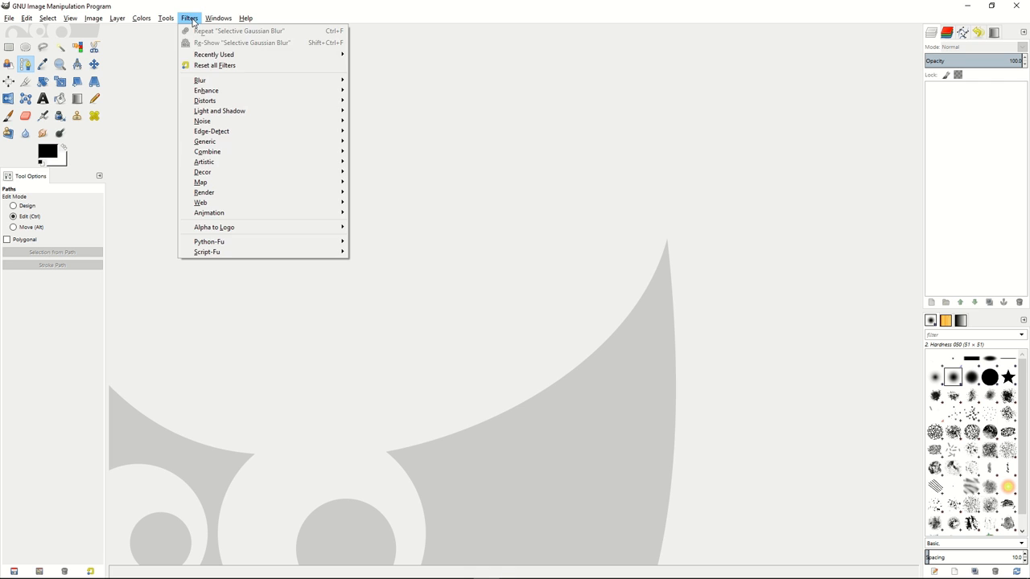
{"action": "mouse_move", "coordinate": [212, 81]}
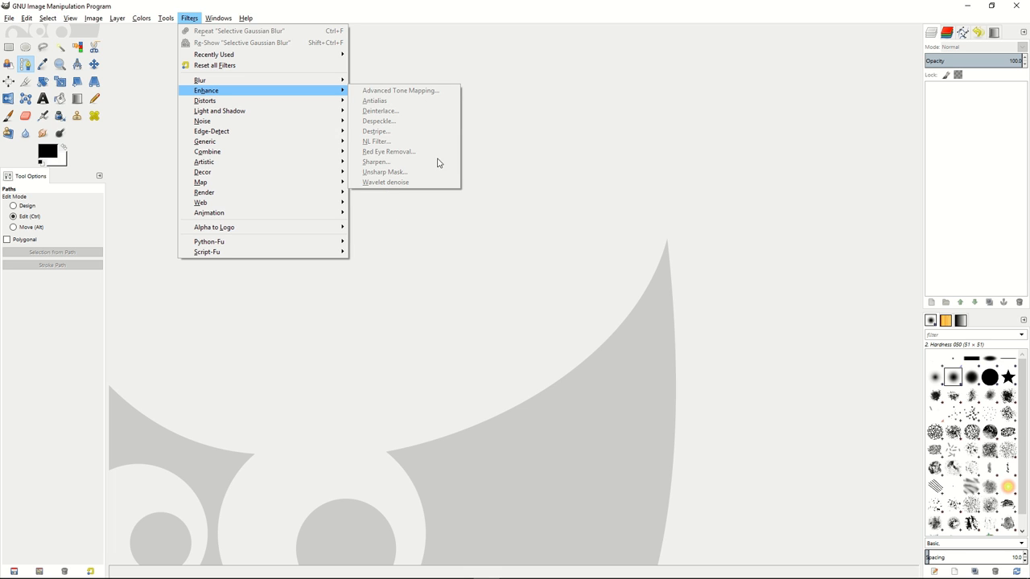
{"action": "left_click", "coordinate": [500, 155]}
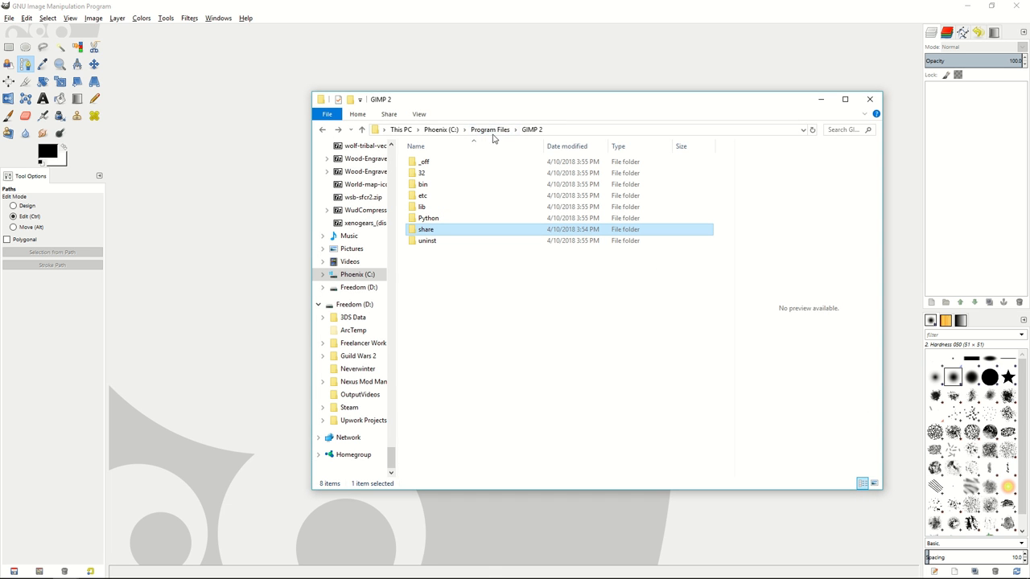
Step: In File Explorer, browse from Program Files to GIMP 2\lib\gimp\2.0\plug-ins and locate wavelet-denoise.exe
{"action": "left_click", "coordinate": [476, 134]}
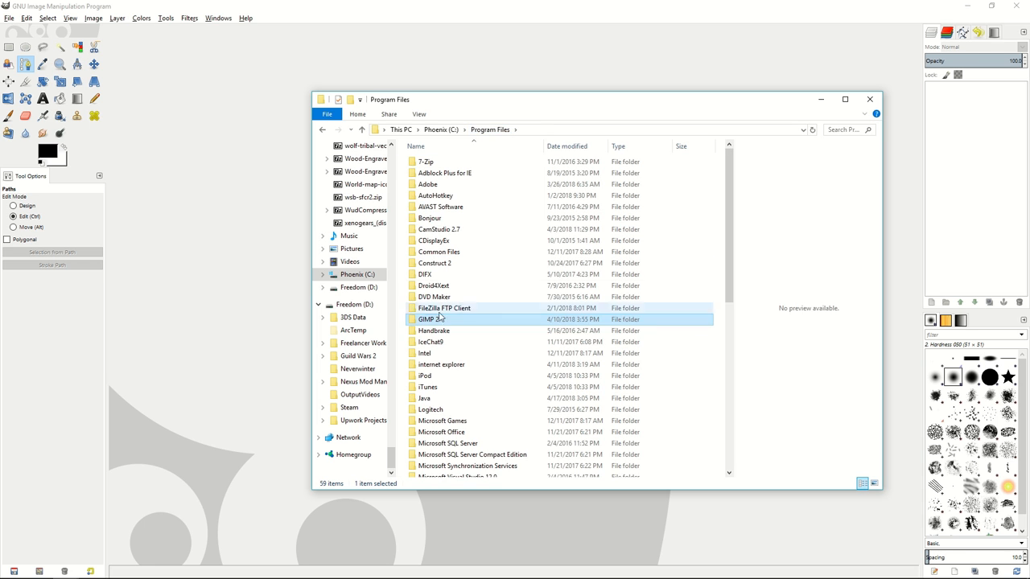
{"action": "double_click", "coordinate": [433, 324]}
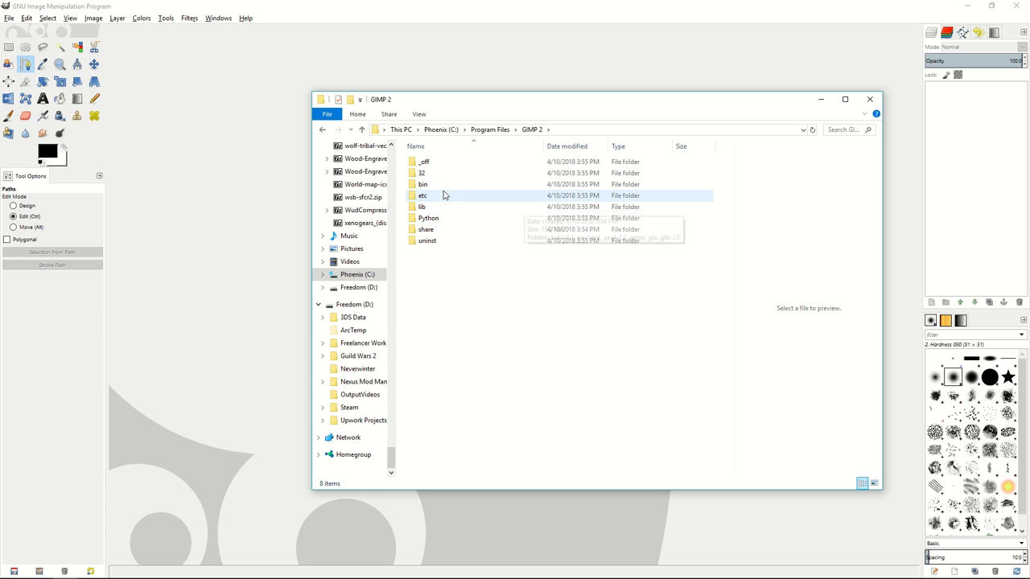
{"action": "left_click", "coordinate": [433, 184]}
{"action": "double_click", "coordinate": [431, 209]}
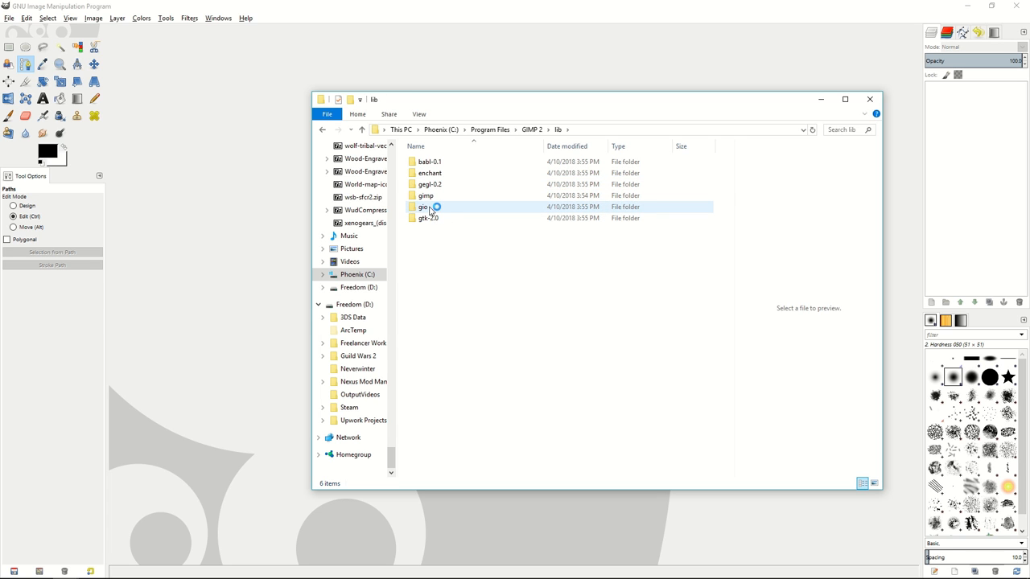
{"action": "double_click", "coordinate": [440, 198]}
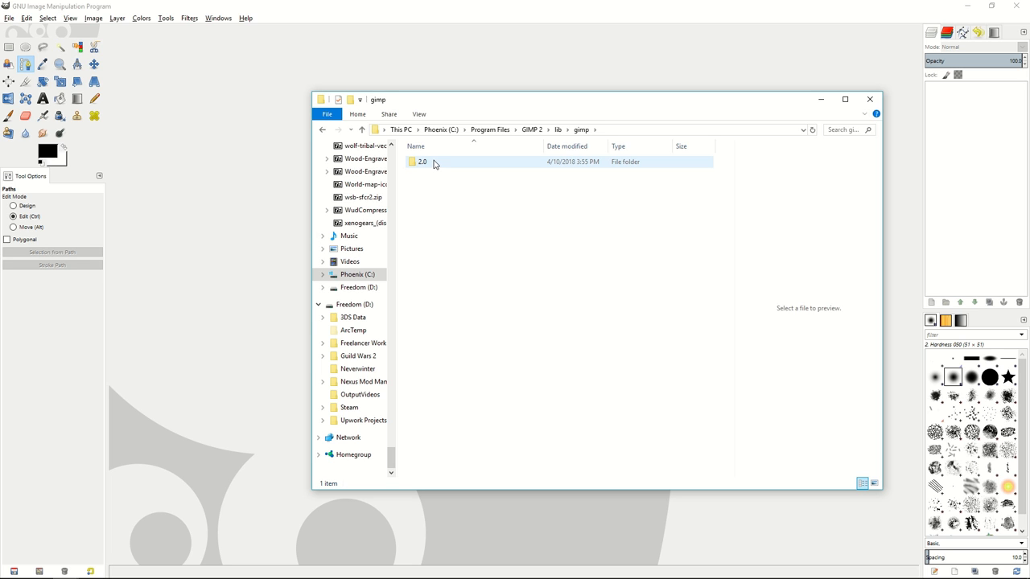
{"action": "double_click", "coordinate": [434, 164]}
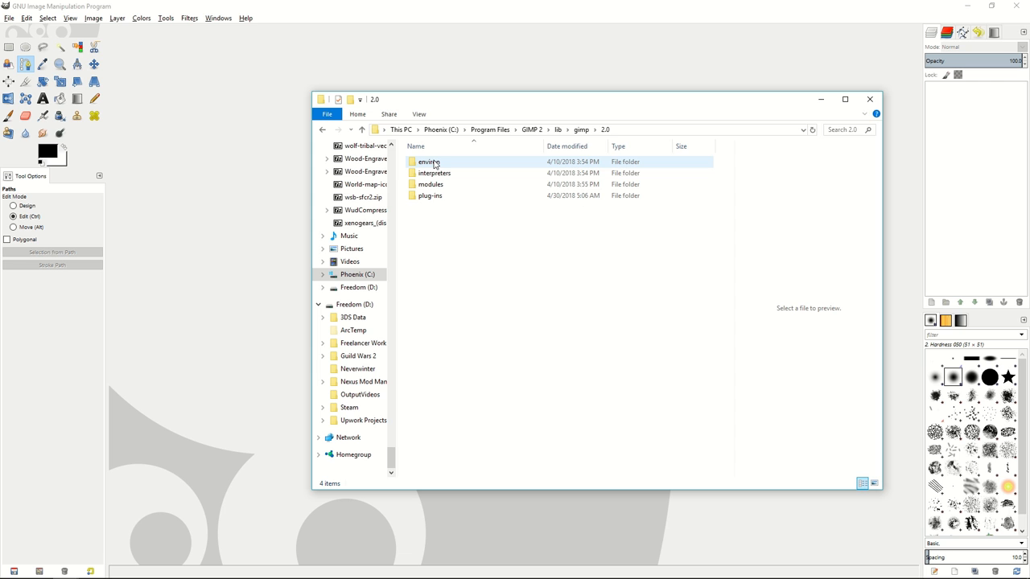
{"action": "double_click", "coordinate": [431, 197]}
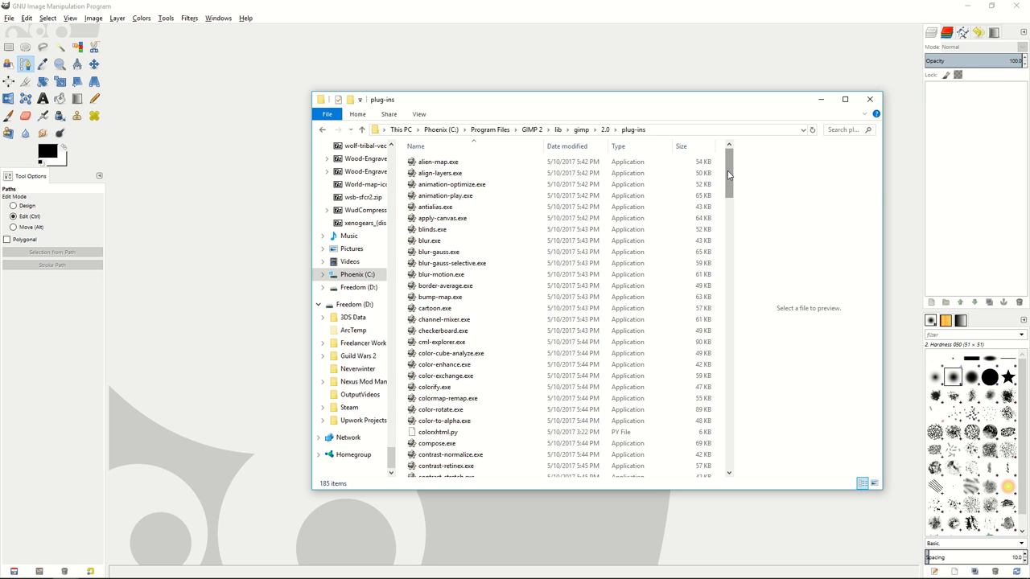
{"action": "left_click_drag", "start_coordinate": [733, 173], "coordinate": [728, 446]}
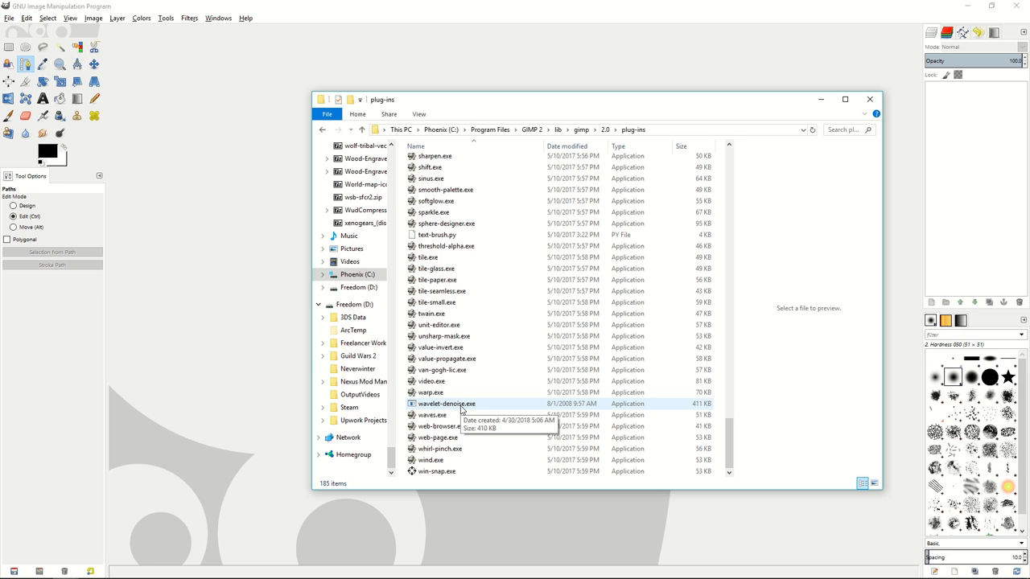
Step: Return to the GIMP 2 folder, browse to share\gimp\2.0\scripts and select advancedtonemapping.scm
{"action": "key", "text": "BackSpace"}
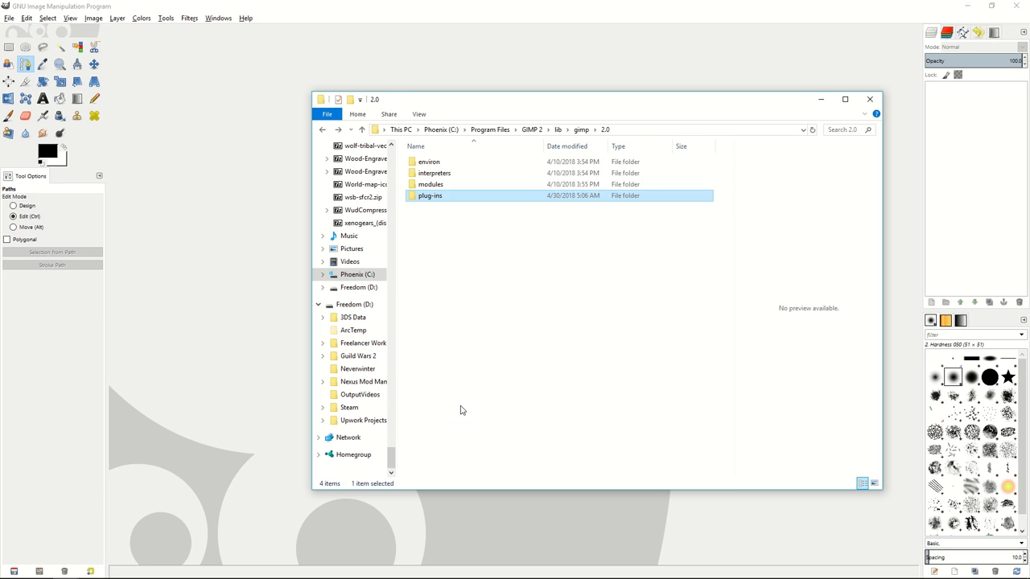
{"action": "key", "text": "BackSpace"}
{"action": "key", "text": "BackSpace"}
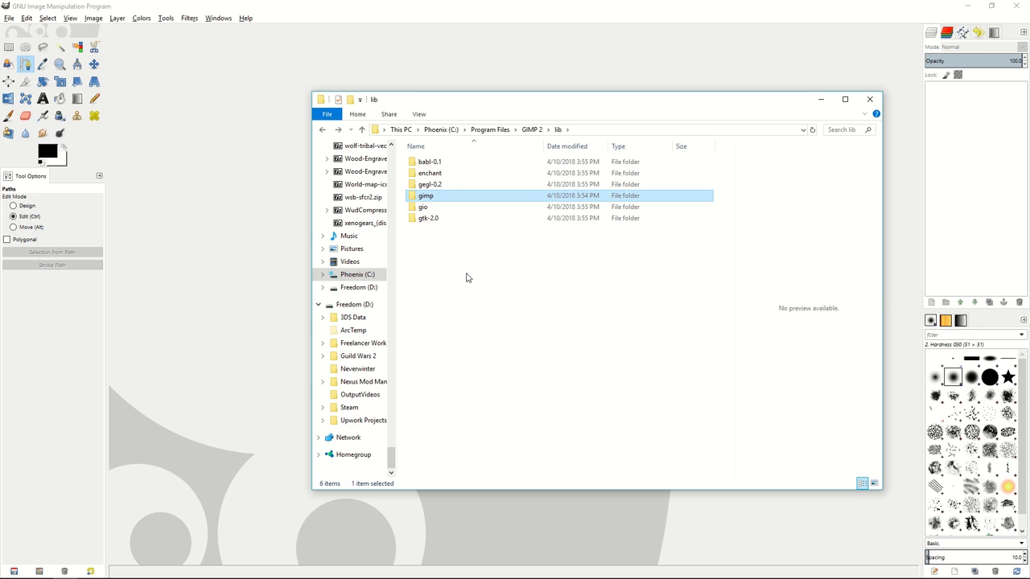
{"action": "key", "text": "BackSpace"}
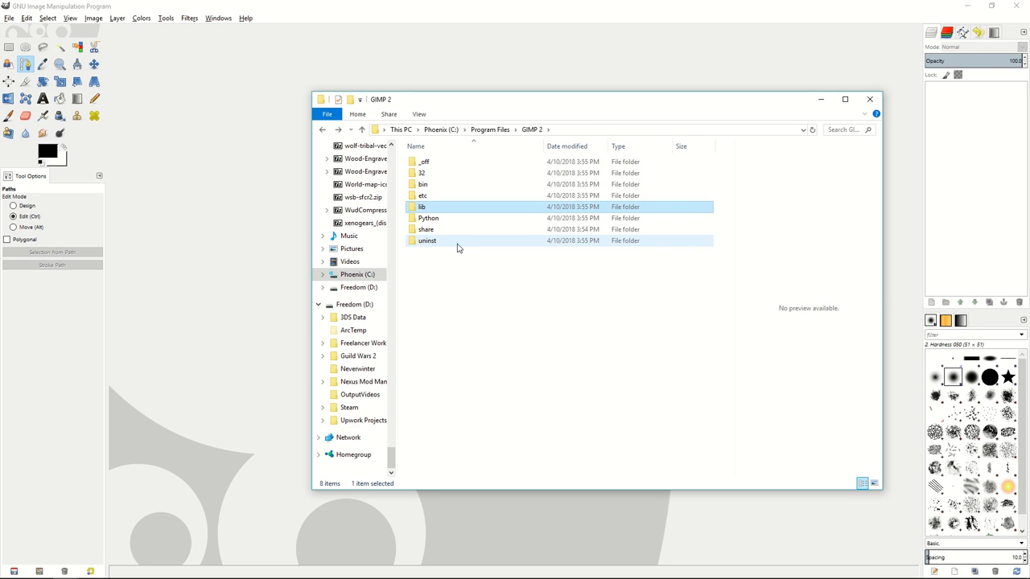
{"action": "key", "text": "BackSpace"}
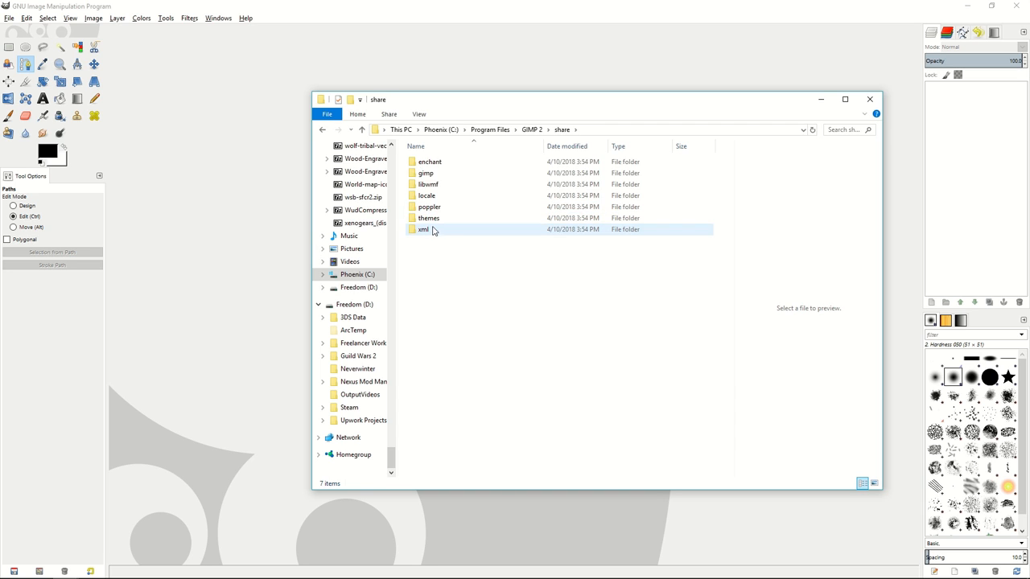
{"action": "double_click", "coordinate": [431, 175]}
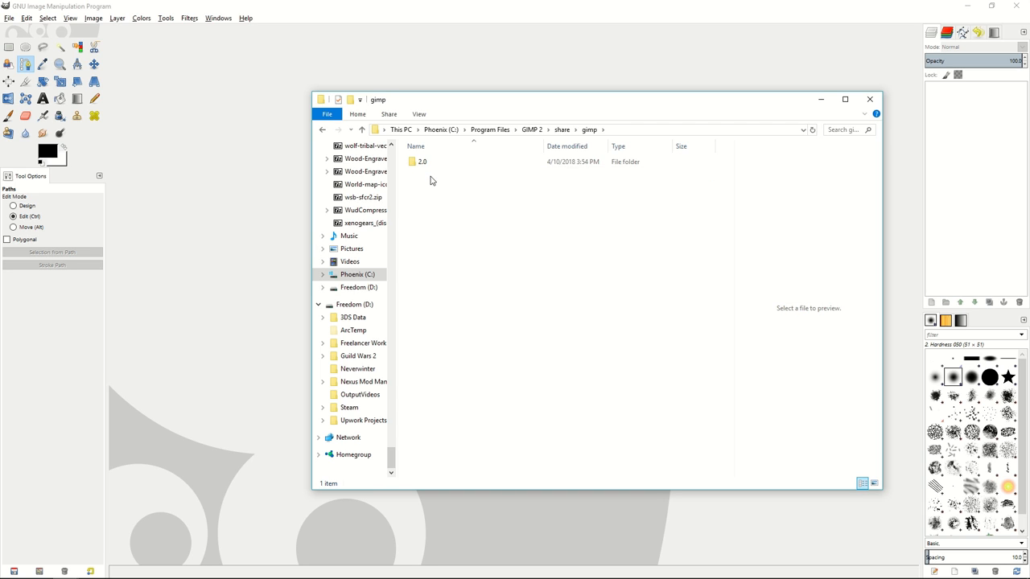
{"action": "double_click", "coordinate": [432, 163]}
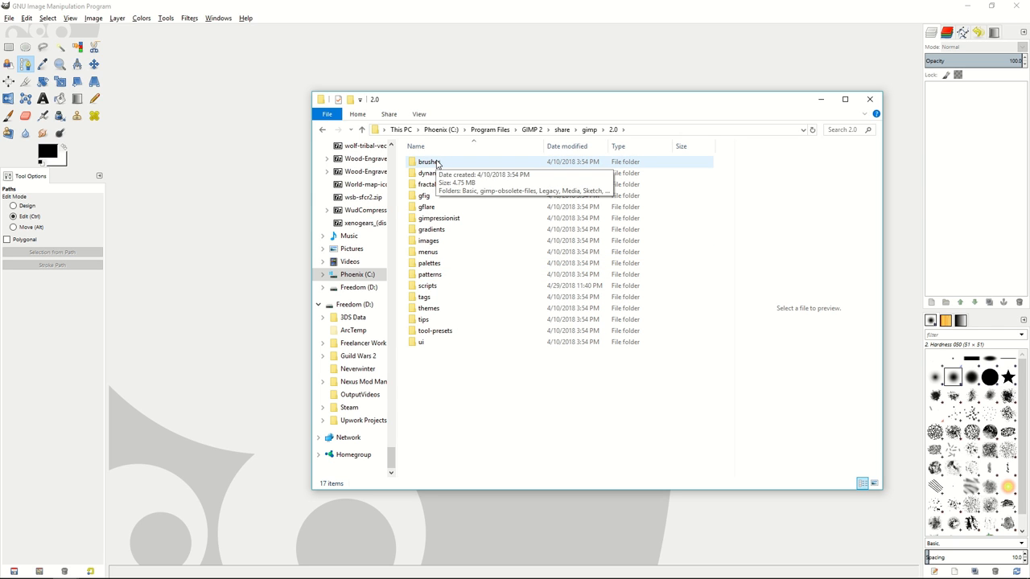
{"action": "double_click", "coordinate": [438, 287]}
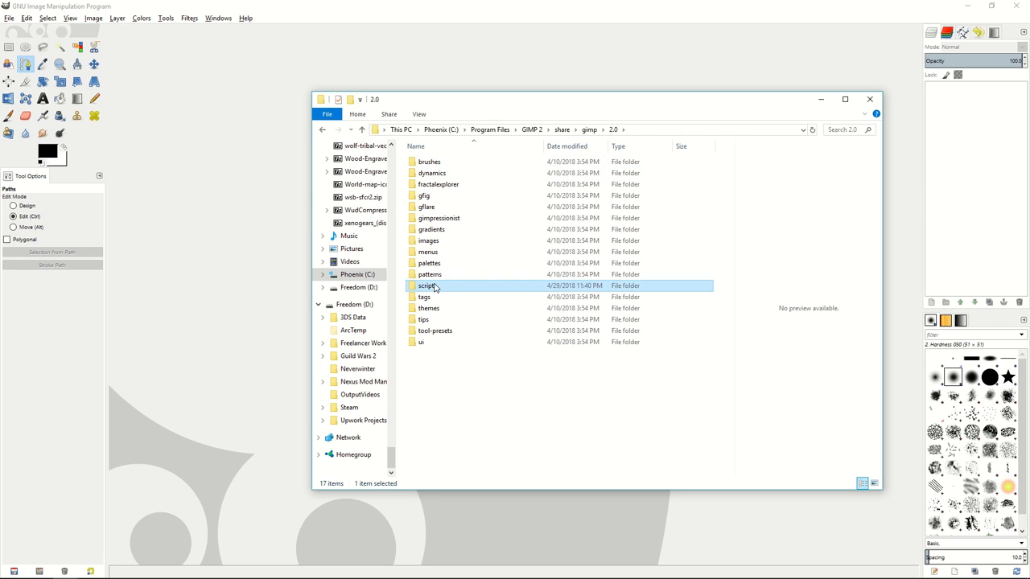
{"action": "mouse_move", "coordinate": [733, 169]}
{"action": "left_mouse_down"}
{"action": "mouse_move", "coordinate": [732, 189]}
{"action": "mouse_move", "coordinate": [734, 170]}
{"action": "left_mouse_up"}
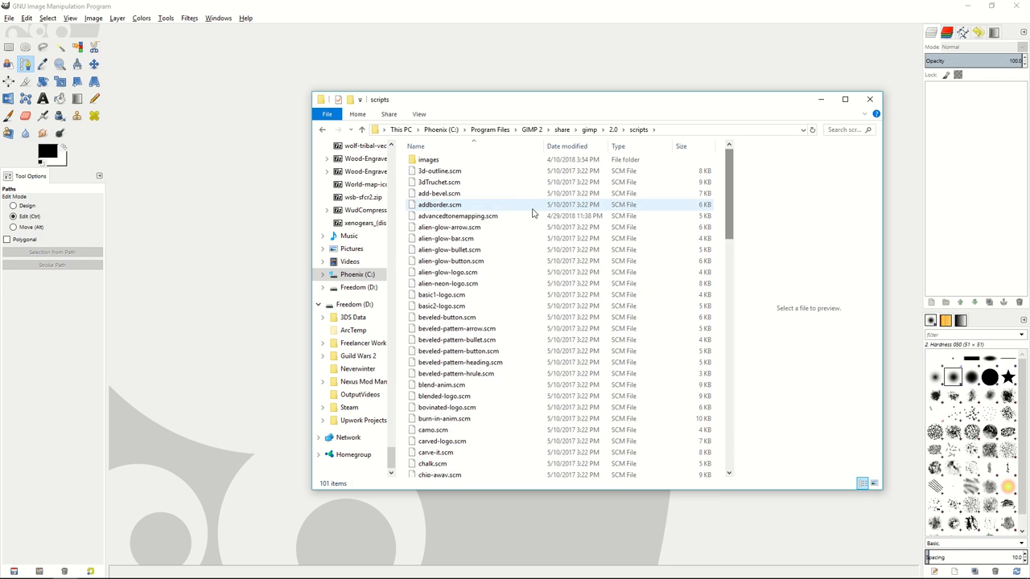
{"action": "left_click", "coordinate": [488, 219]}
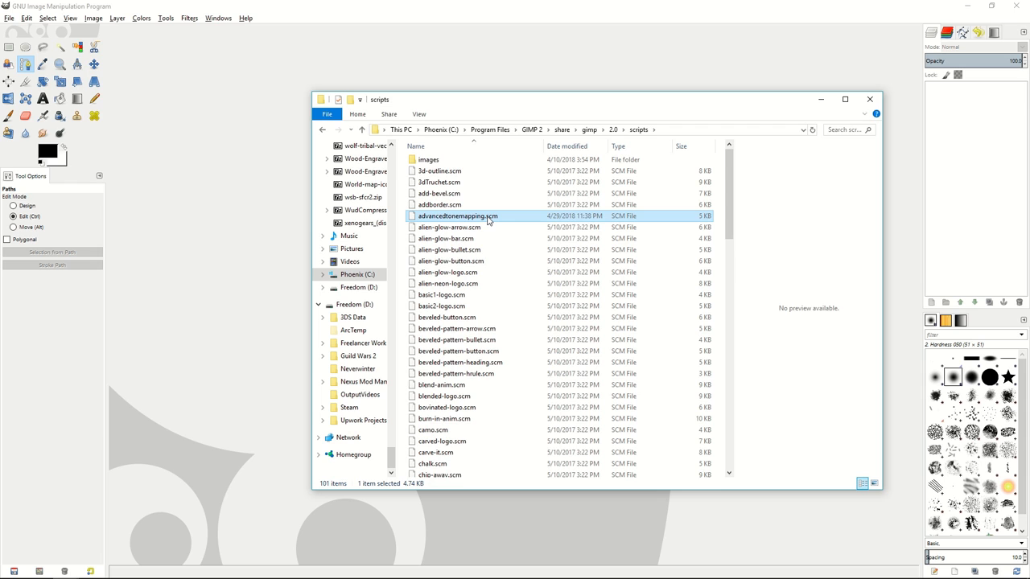